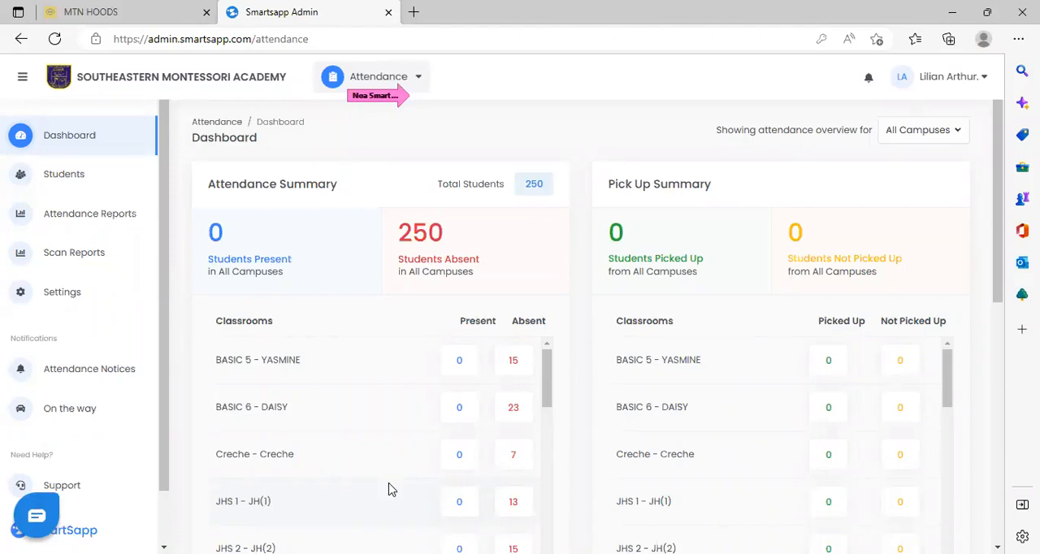
Switch to the Management module to see its Students page and return to the Attendance module.
{"action": "left_click", "coordinate": [420, 79]}
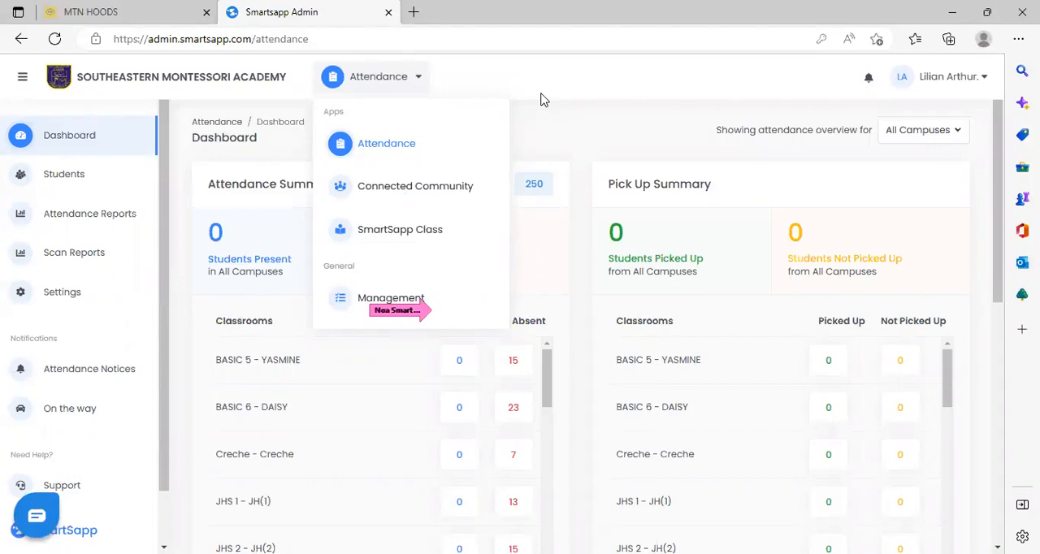
{"action": "left_click", "coordinate": [413, 301]}
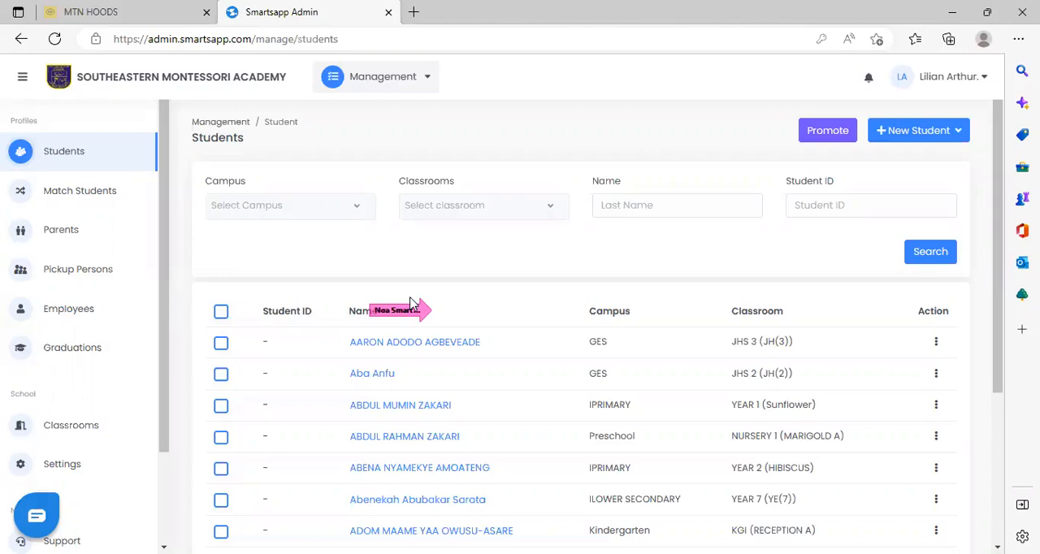
{"action": "left_click", "coordinate": [427, 78]}
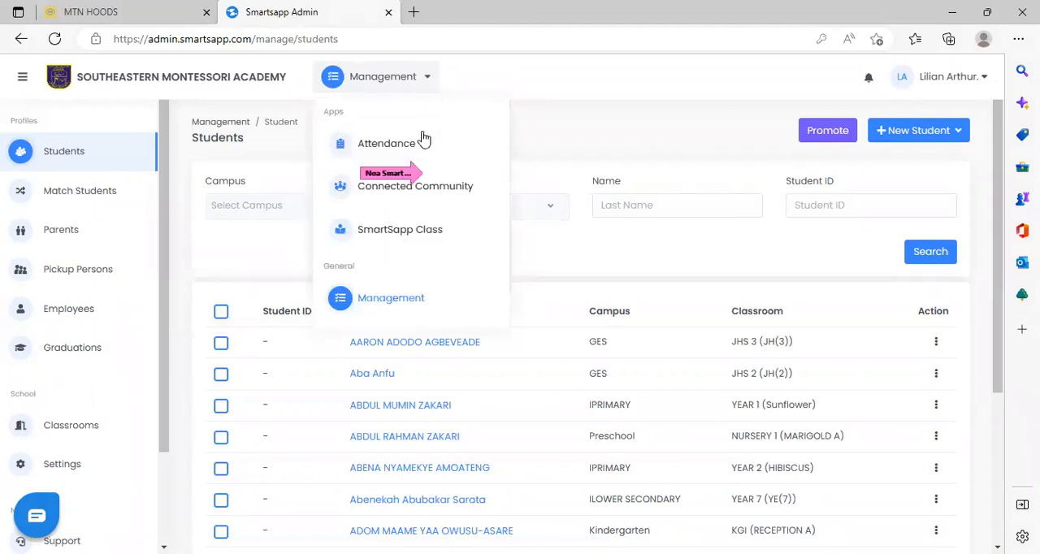
{"action": "left_click", "coordinate": [387, 143]}
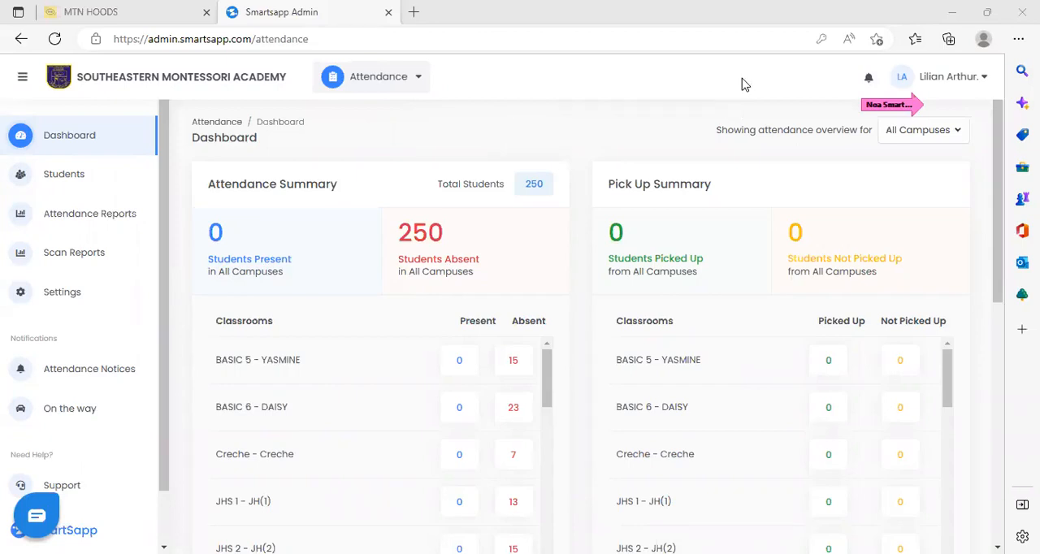
Open the administrator's My Account page and review the whole Personal Information form.
{"action": "left_click", "coordinate": [983, 81]}
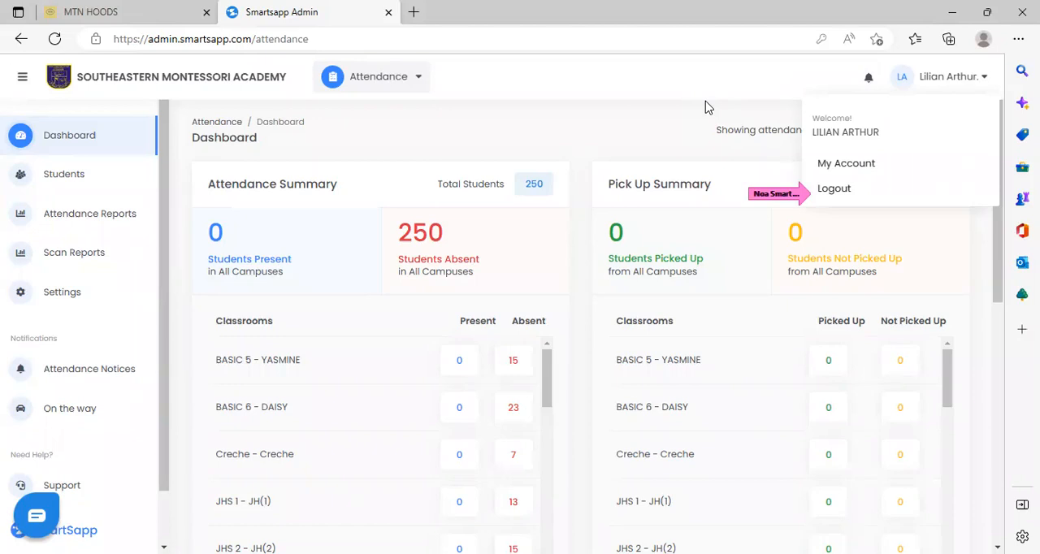
{"action": "left_click", "coordinate": [875, 162]}
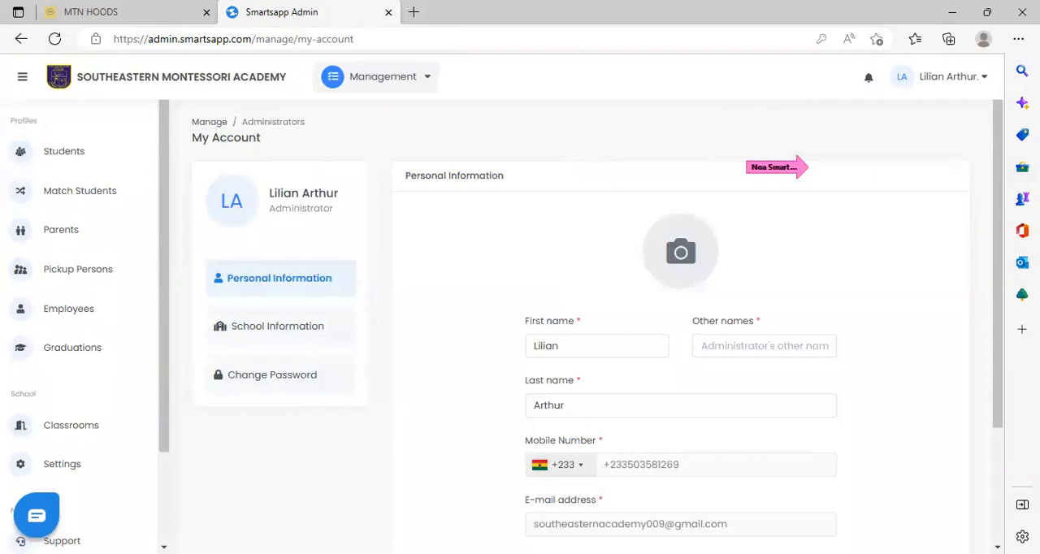
{"action": "right_click", "coordinate": [998, 228]}
{"action": "left_click_drag", "start_coordinate": [647, 122], "coordinate": [972, 173]}
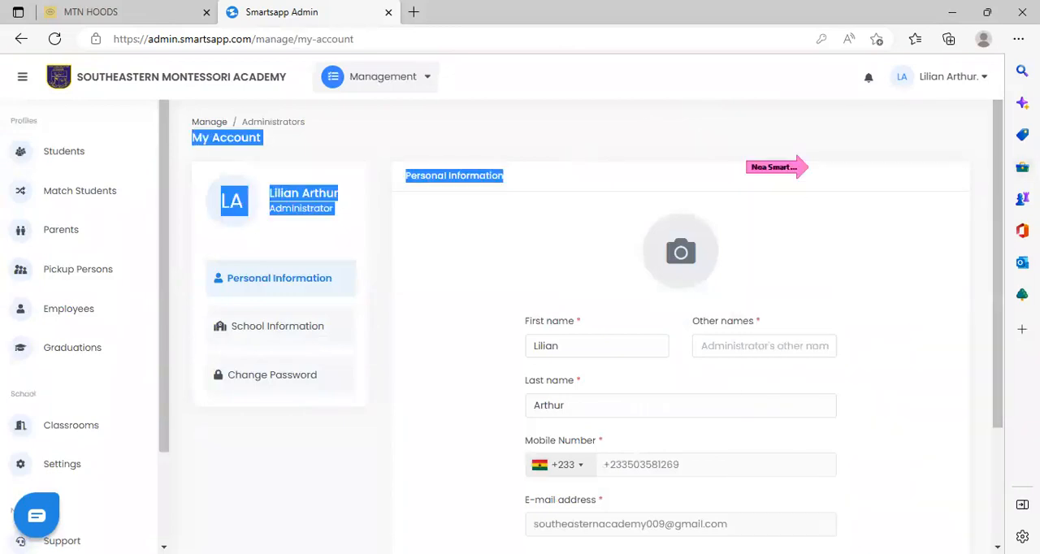
{"action": "scroll", "coordinate": [1001, 220], "scroll_direction": "down", "scroll_amount": 1}
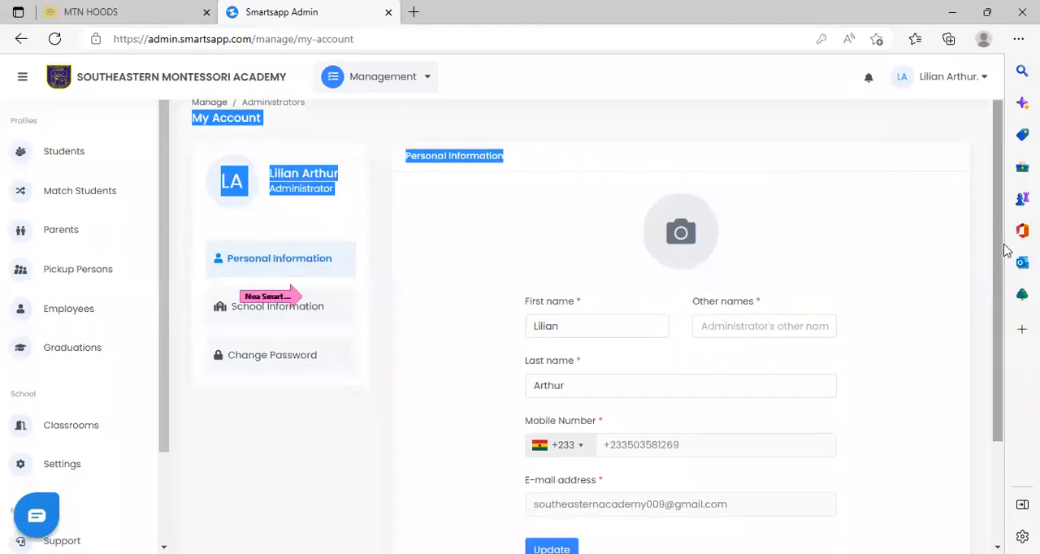
{"action": "scroll", "coordinate": [996, 260], "scroll_direction": "down", "scroll_amount": 1}
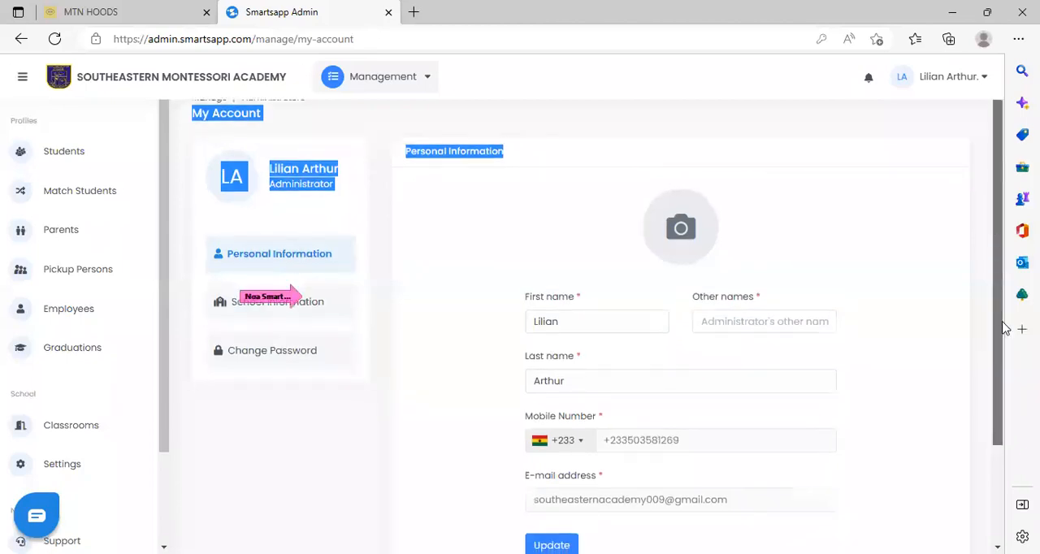
{"action": "scroll", "coordinate": [1004, 328], "scroll_direction": "down", "scroll_amount": 2}
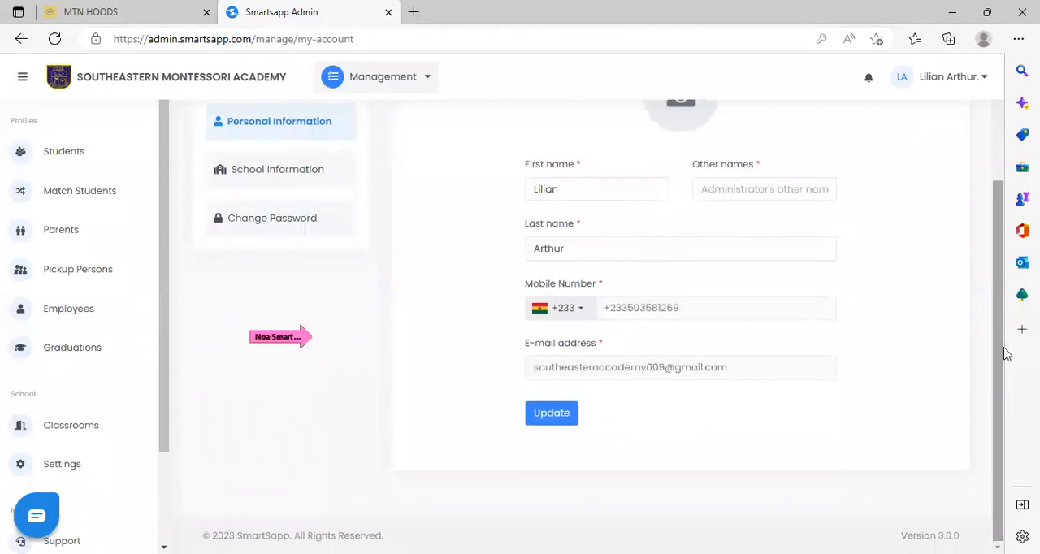
View the account's School Information with its roles and campuses, and return to the Attendance dashboard.
{"action": "left_click", "coordinate": [316, 171]}
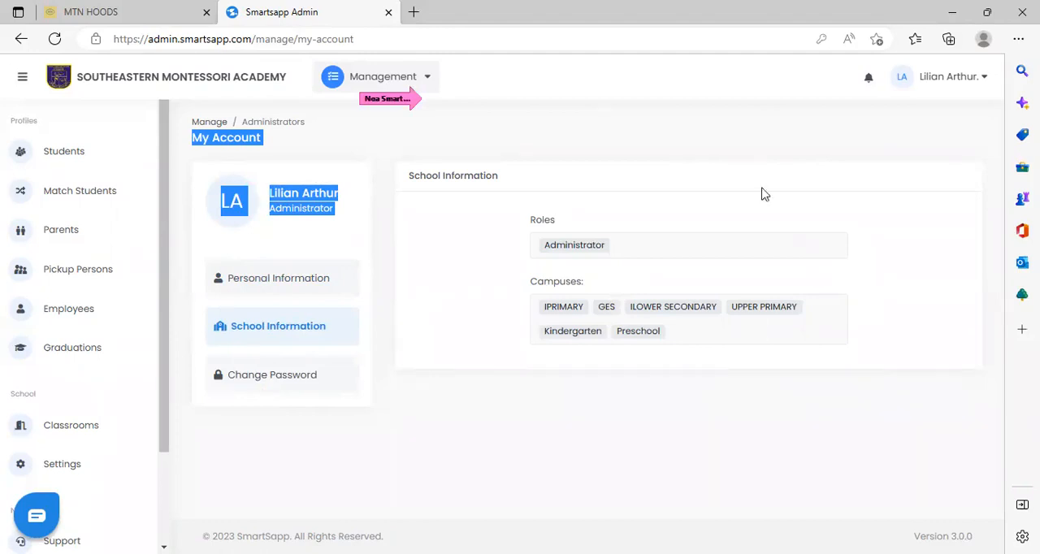
{"action": "left_click", "coordinate": [428, 79]}
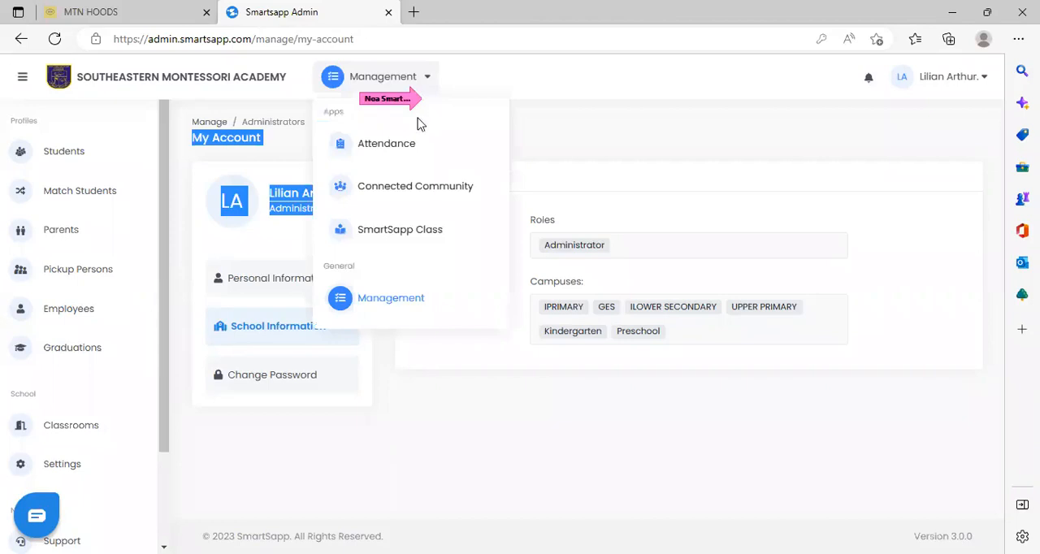
{"action": "left_click", "coordinate": [398, 150]}
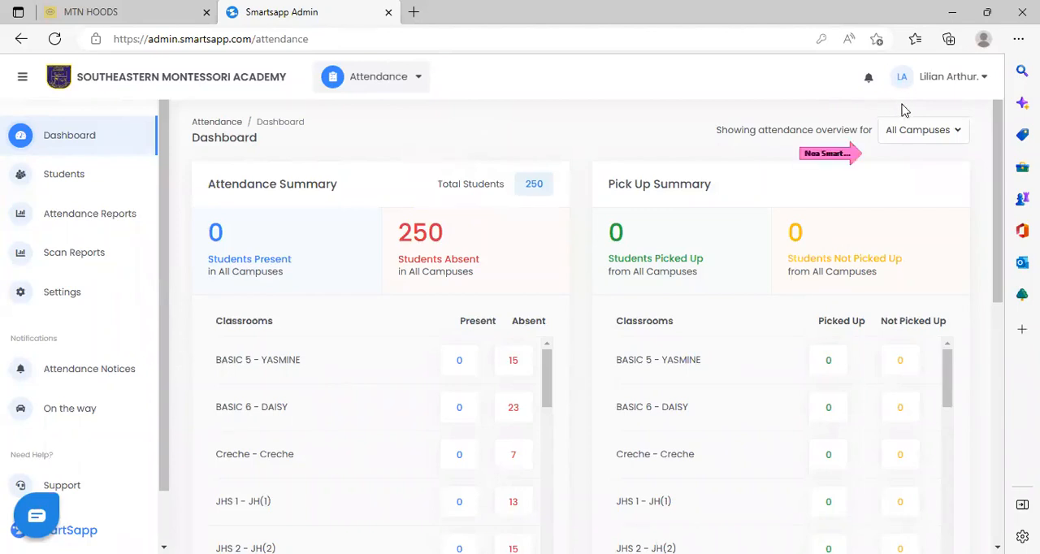
Show the attendance overview for IPRIMARY and ILOWER SECONDARY in turn, and set it back to All Campuses.
{"action": "left_click", "coordinate": [963, 137]}
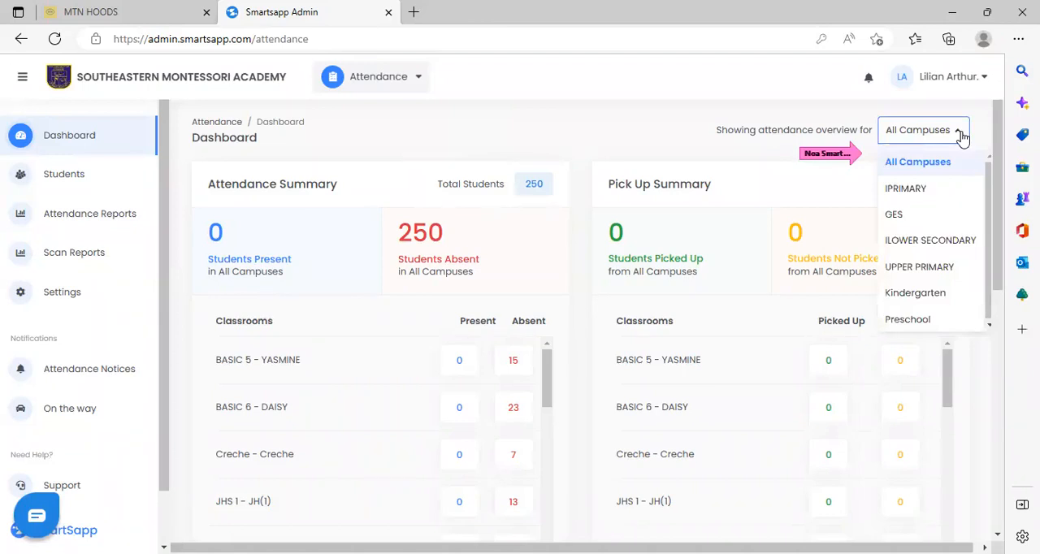
{"action": "left_click", "coordinate": [903, 188]}
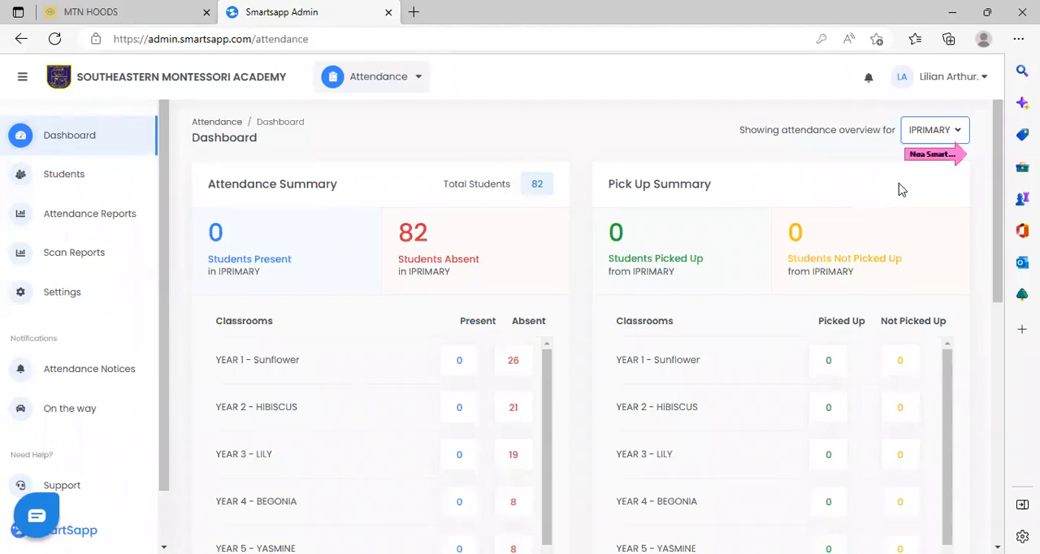
{"action": "left_click", "coordinate": [956, 133]}
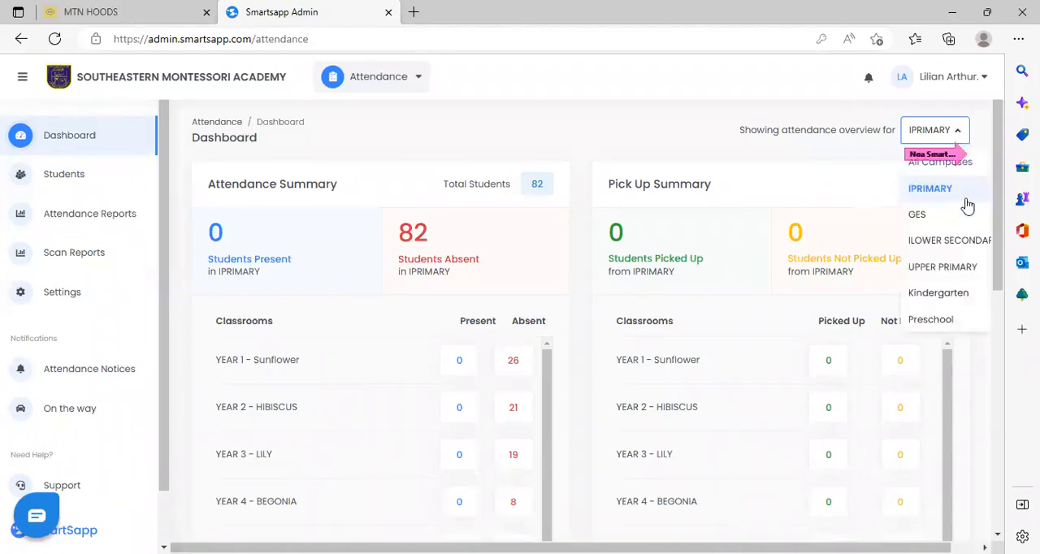
{"action": "left_click", "coordinate": [964, 241]}
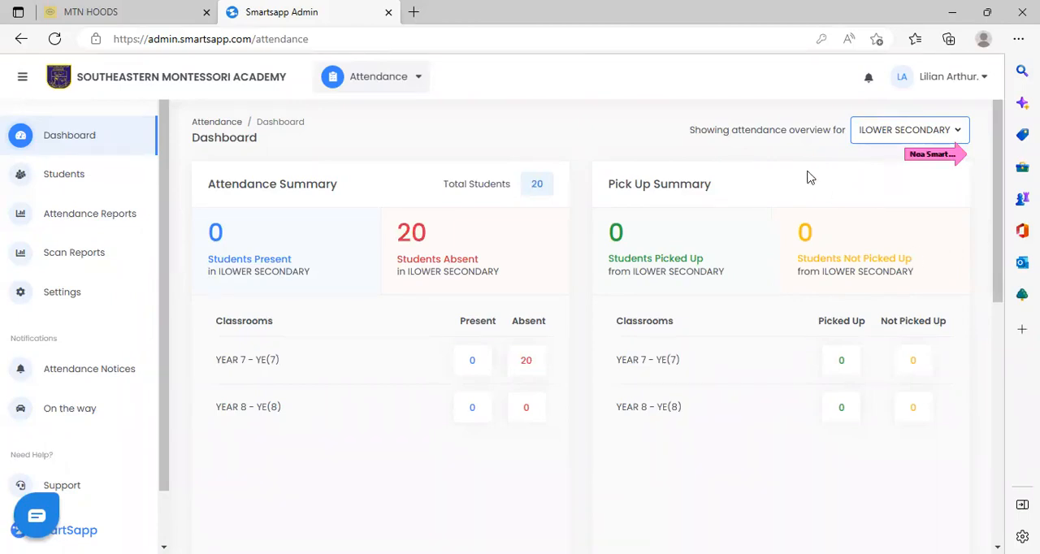
{"action": "left_click", "coordinate": [943, 143]}
{"action": "left_click", "coordinate": [875, 164]}
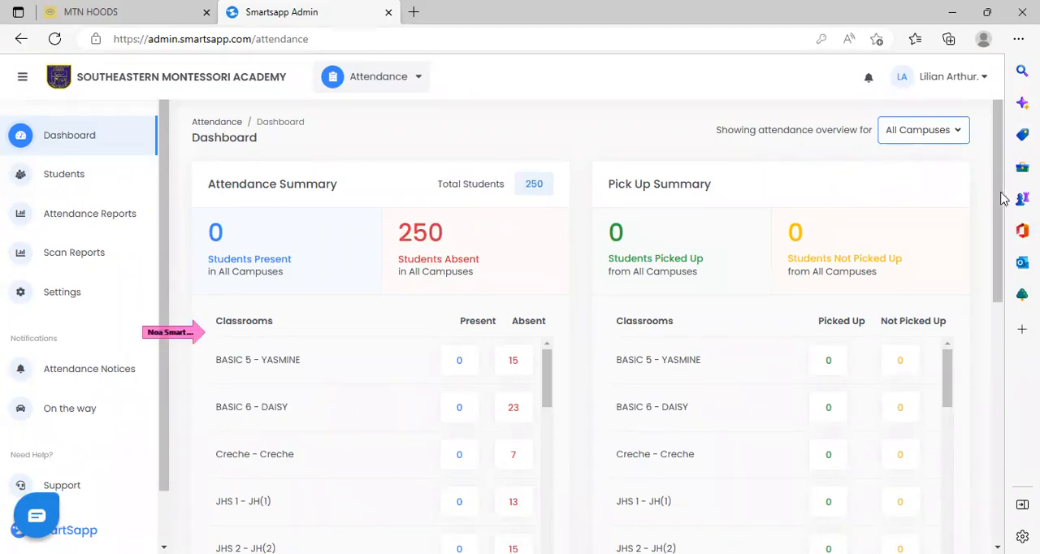
Examine the present and absent figures for every classroom in the Attendance Summary, from the first classroom to YEAR 8.
{"action": "scroll", "coordinate": [1001, 199], "scroll_direction": "down", "scroll_amount": 2}
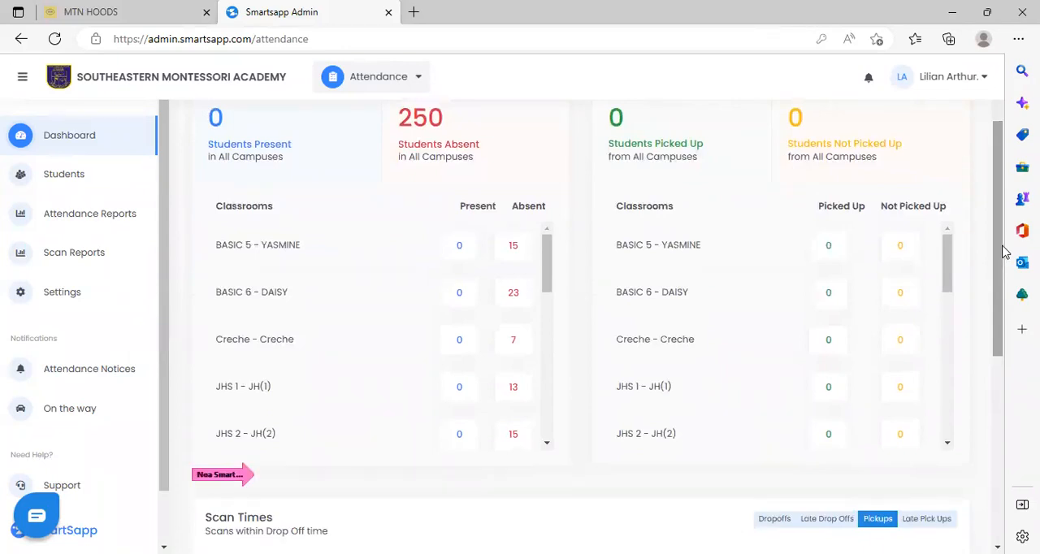
{"action": "scroll", "coordinate": [999, 286], "scroll_direction": "down", "scroll_amount": 1}
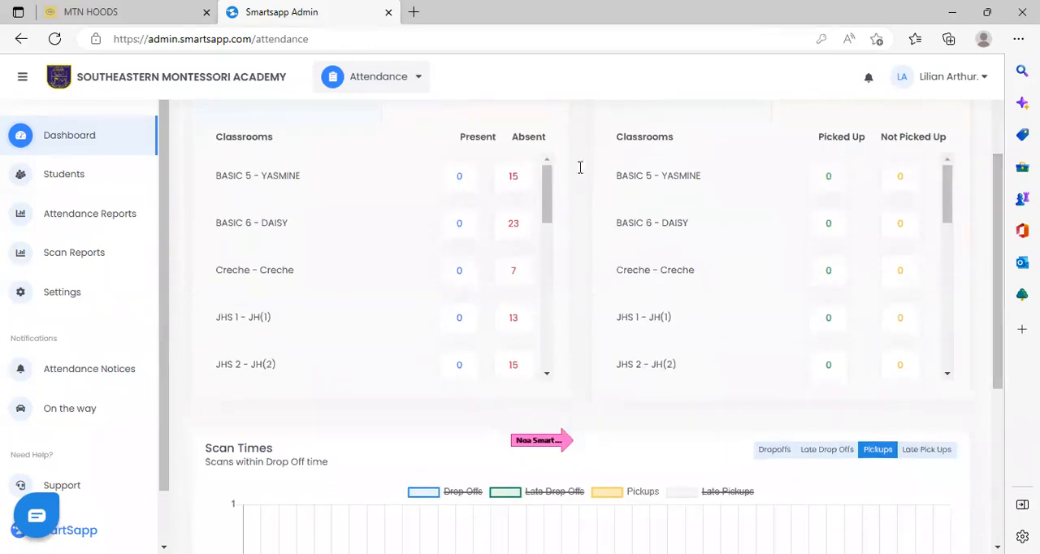
{"action": "scroll", "coordinate": [551, 210], "scroll_direction": "down", "scroll_amount": 2}
{"action": "scroll", "coordinate": [551, 214], "scroll_direction": "down", "scroll_amount": 2}
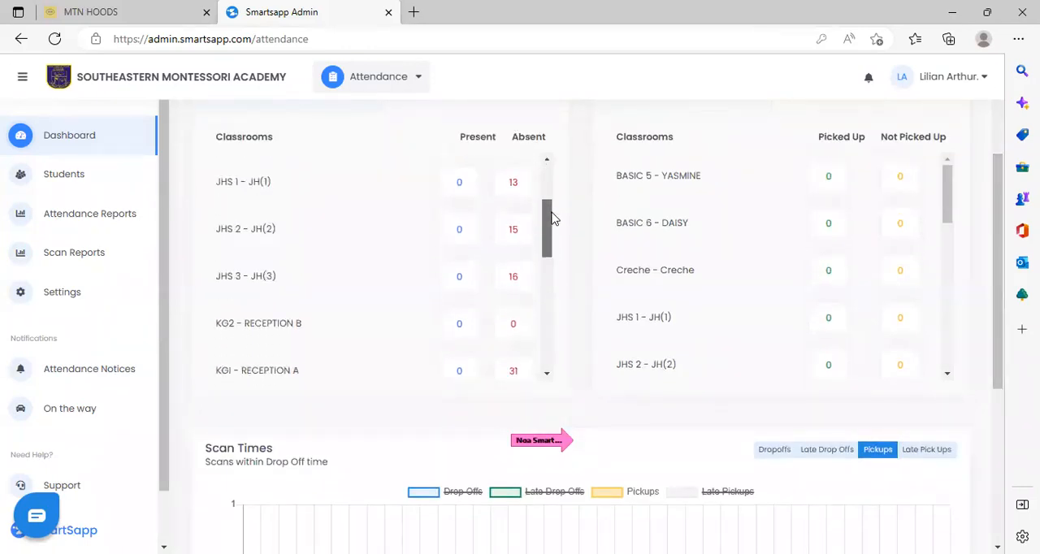
{"action": "left_click_drag", "start_coordinate": [550, 236], "coordinate": [556, 339]}
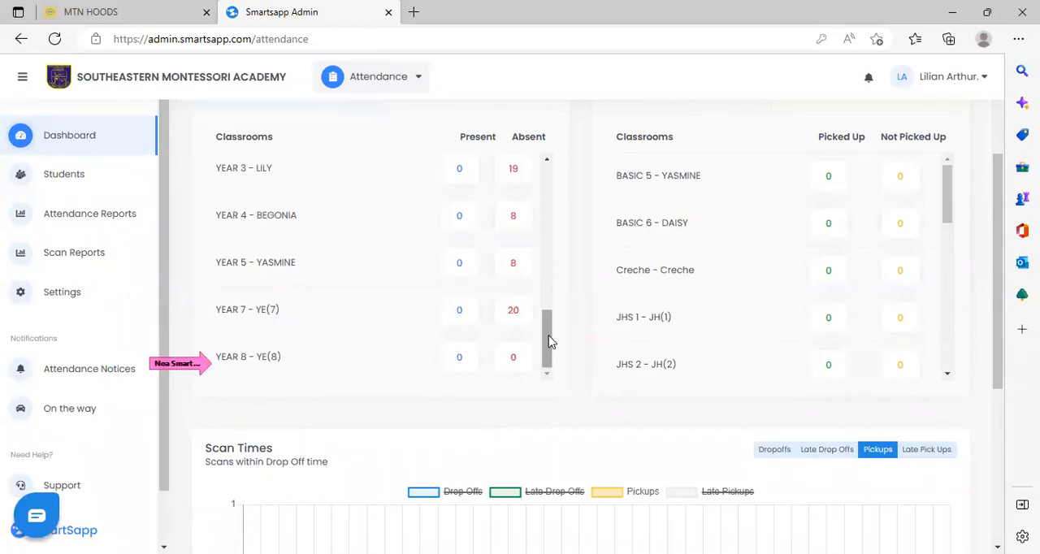
{"action": "left_click_drag", "start_coordinate": [549, 343], "coordinate": [548, 335]}
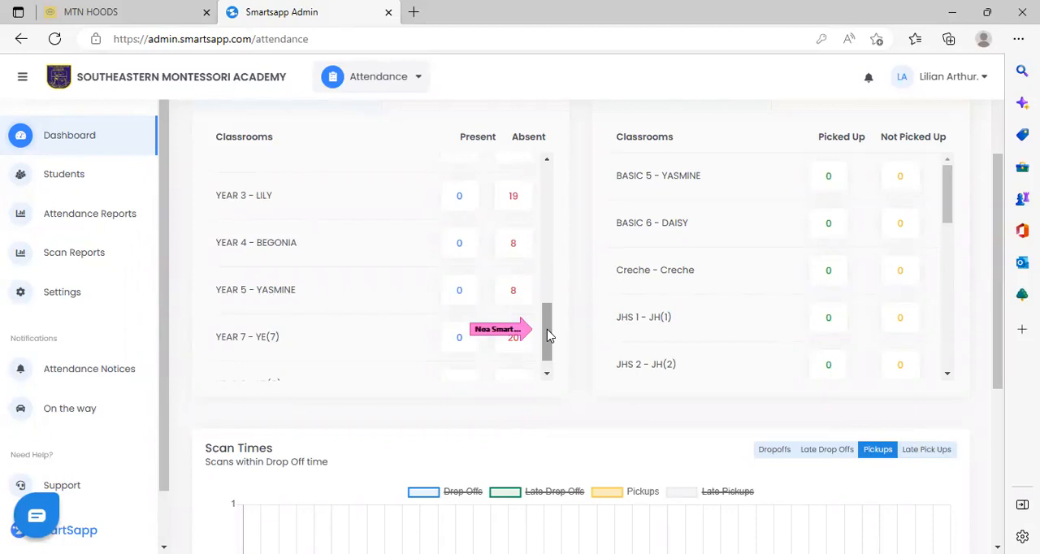
{"action": "left_click_drag", "start_coordinate": [547, 329], "coordinate": [545, 320]}
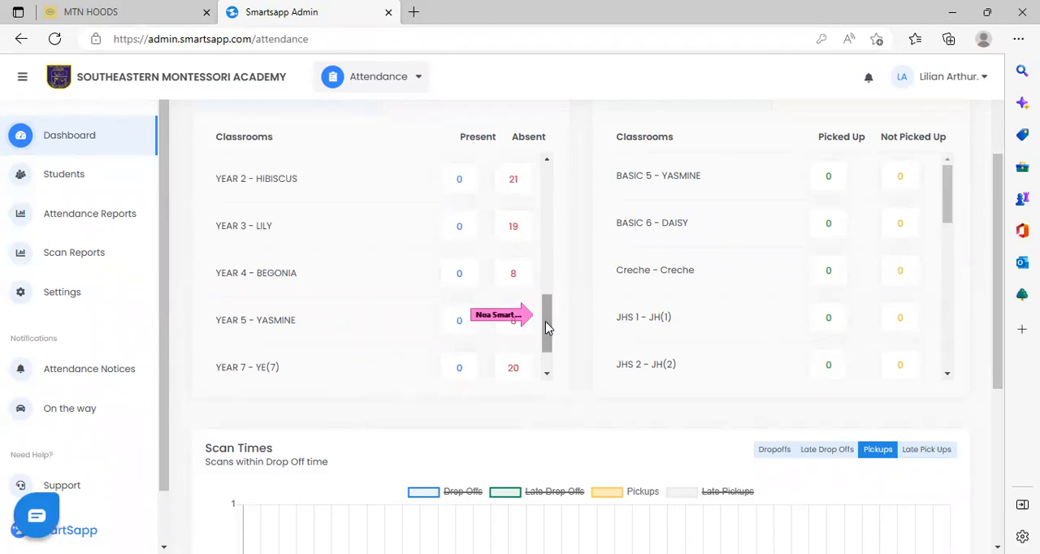
{"action": "left_click_drag", "start_coordinate": [545, 321], "coordinate": [555, 192]}
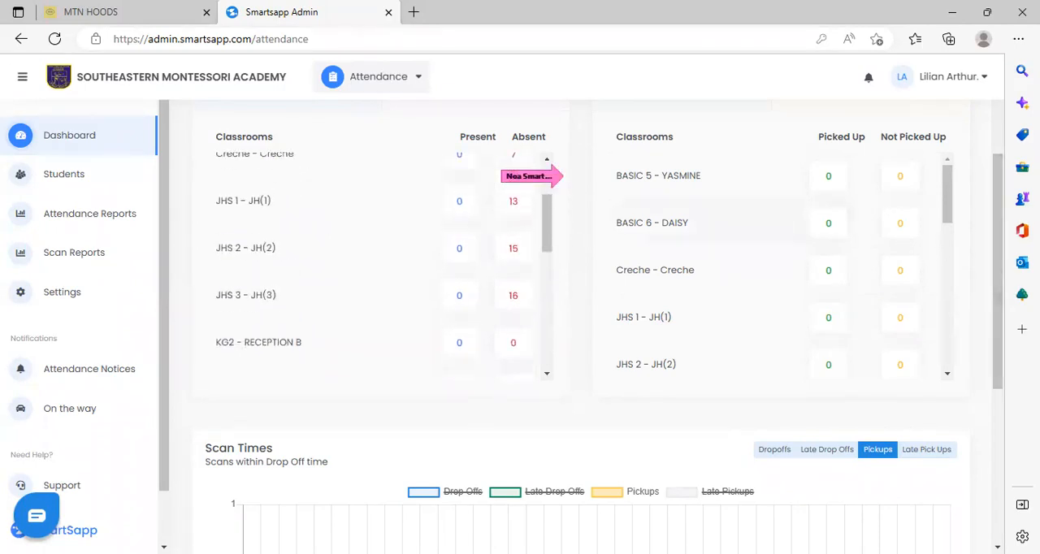
{"action": "left_click_drag", "start_coordinate": [1004, 223], "coordinate": [988, 153]}
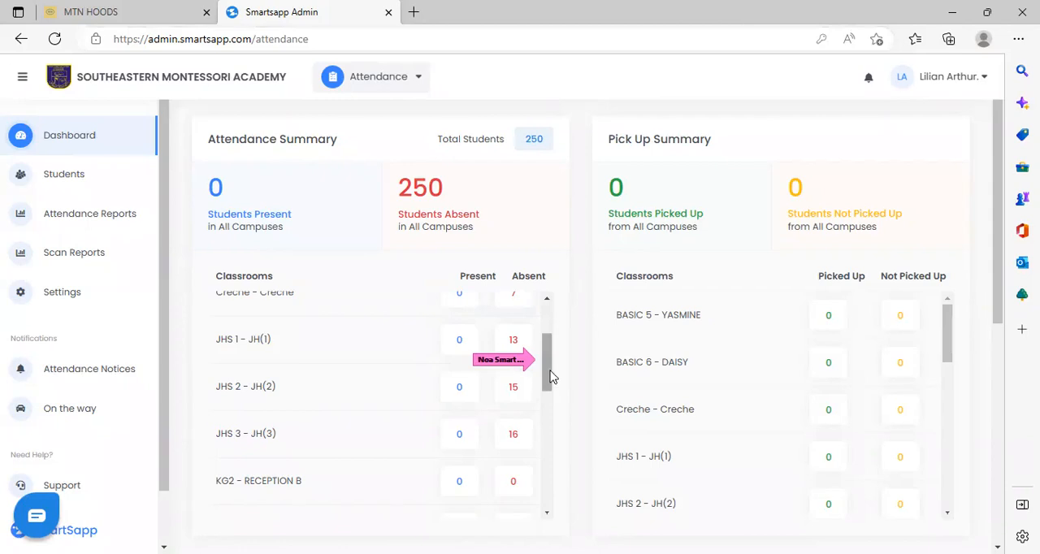
{"action": "left_click_drag", "start_coordinate": [546, 372], "coordinate": [546, 333]}
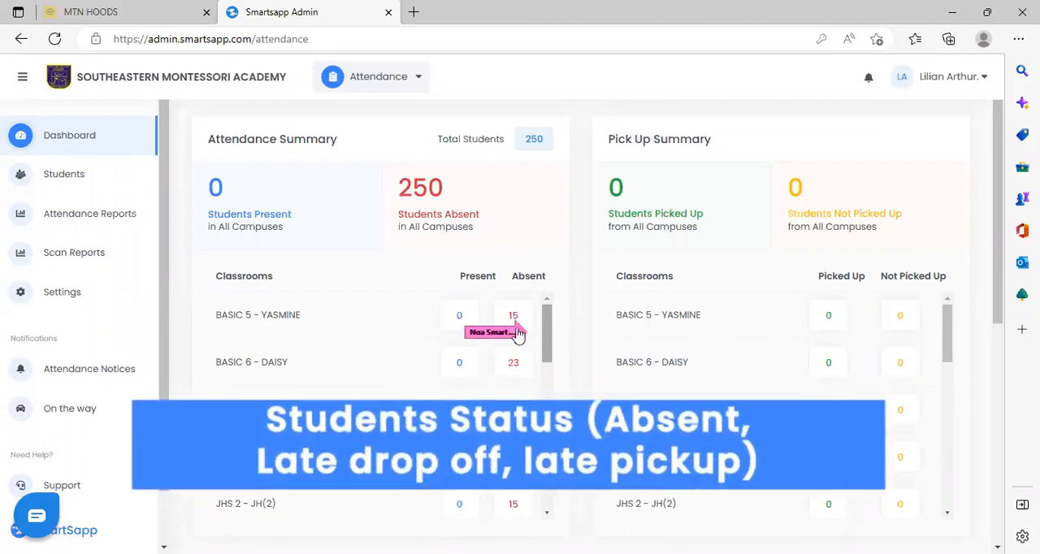
View the list of absent BASIC 5 - YASMINE students and return to the top of the Attendance dashboard.
{"action": "left_click", "coordinate": [513, 317]}
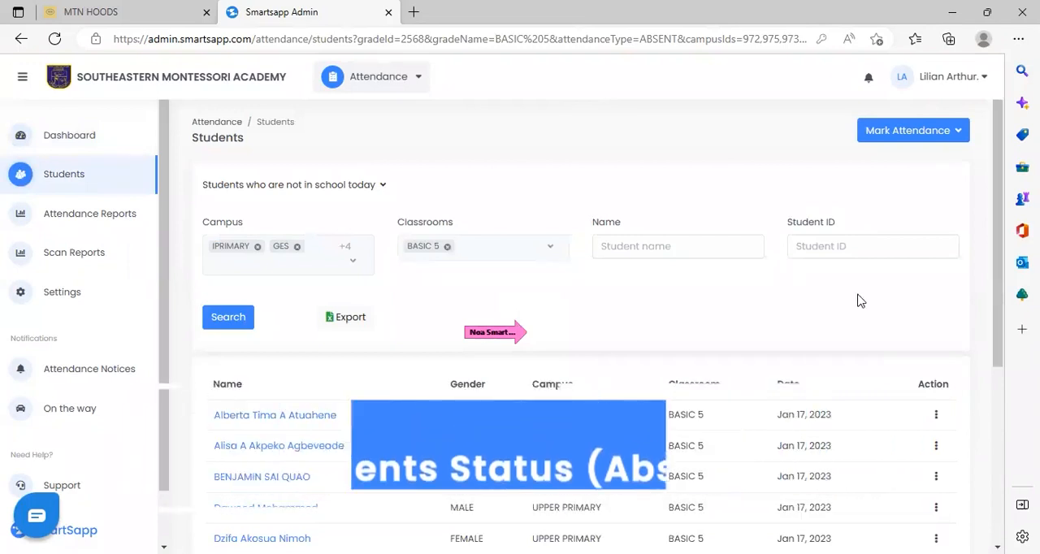
{"action": "left_click_drag", "start_coordinate": [1000, 286], "coordinate": [1000, 360]}
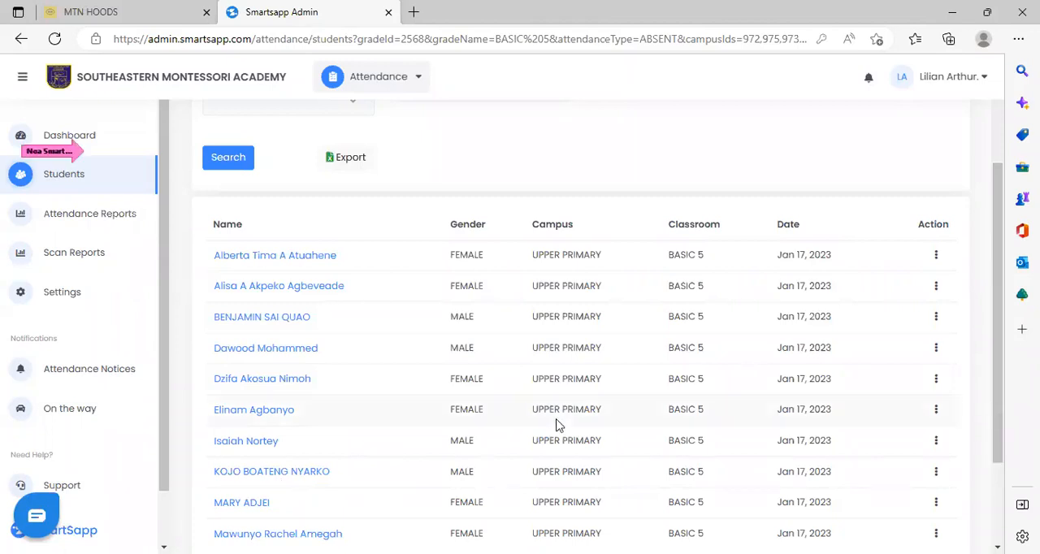
{"action": "left_click", "coordinate": [93, 136]}
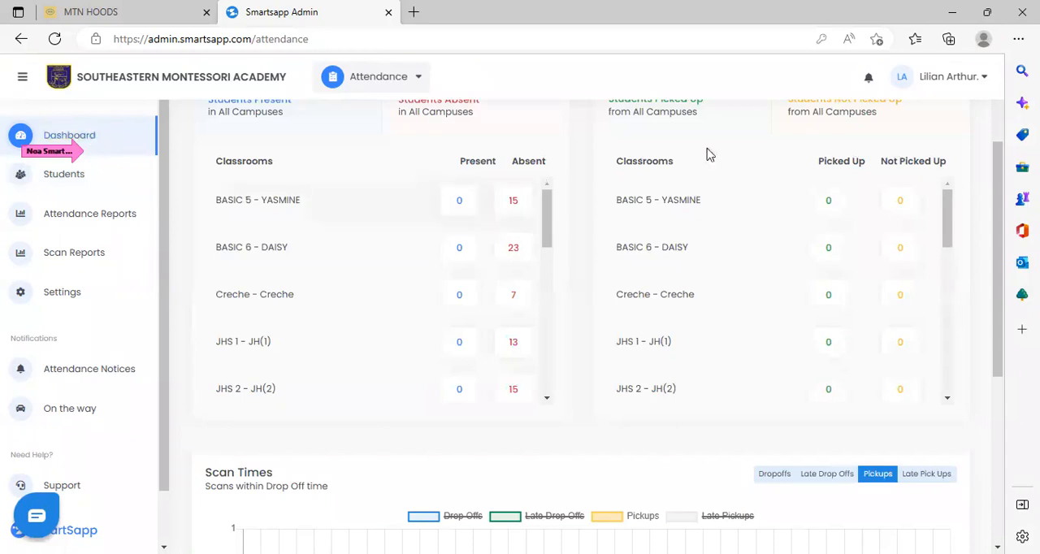
{"action": "left_click_drag", "start_coordinate": [999, 262], "coordinate": [1005, 130]}
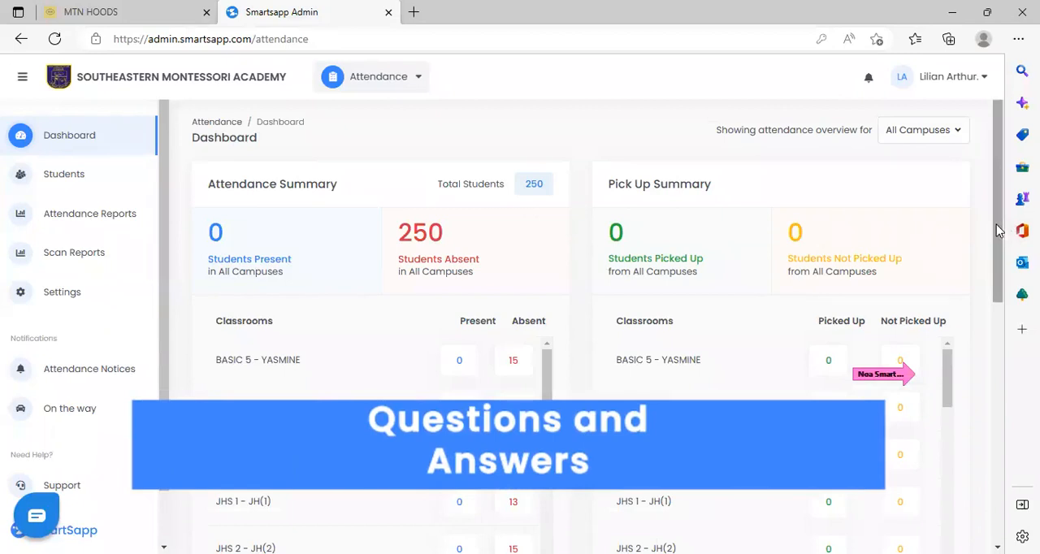
Check in the first absent BASIC 5 - YASMINE student with the comment "Present in school".
{"action": "left_click_drag", "start_coordinate": [998, 230], "coordinate": [998, 264]}
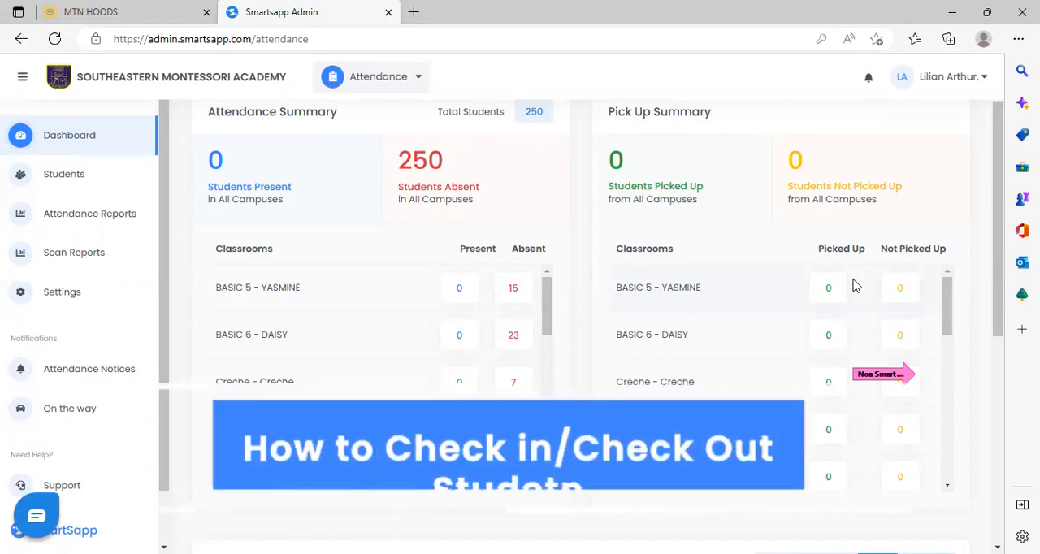
{"action": "left_click", "coordinate": [513, 287]}
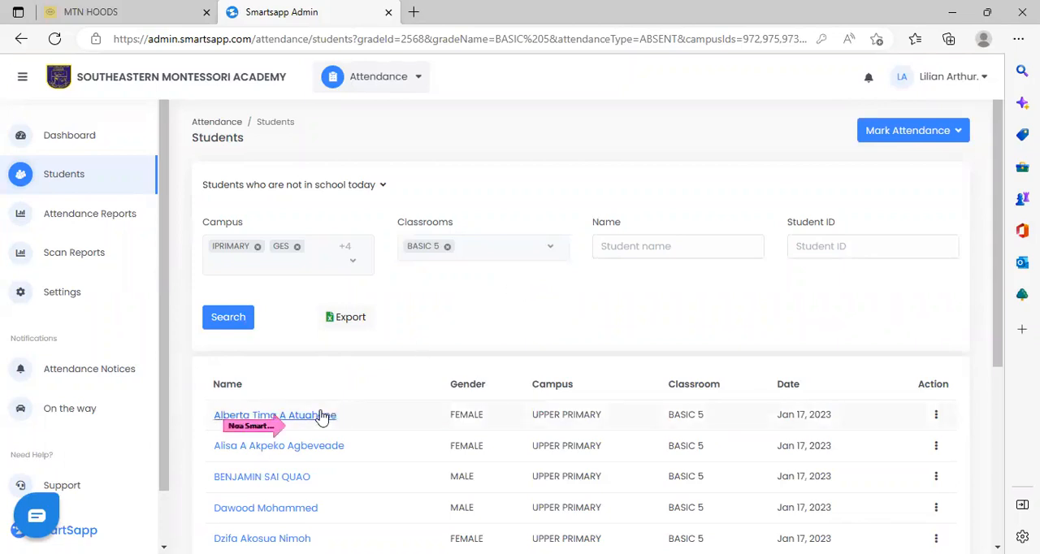
{"action": "left_click", "coordinate": [937, 416]}
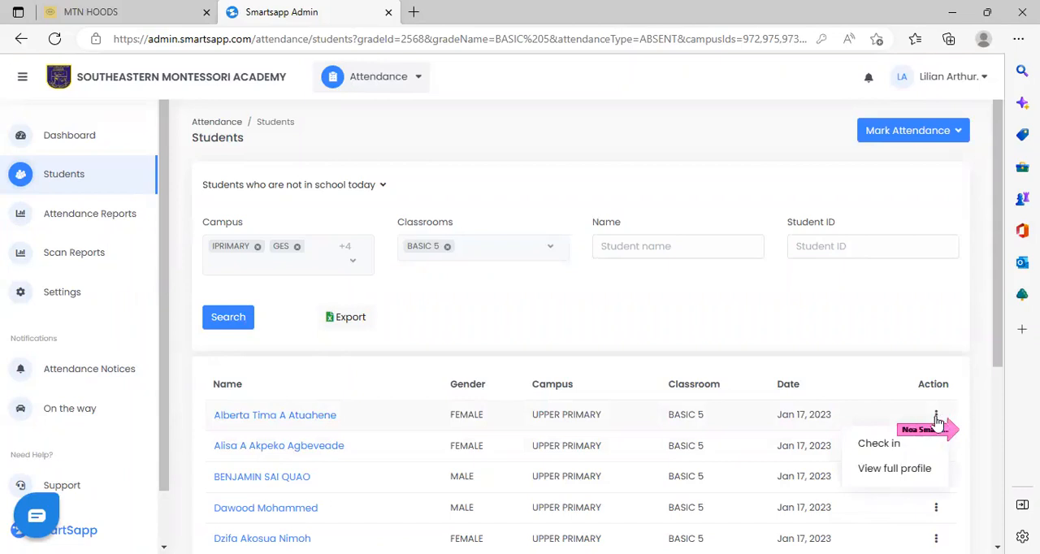
{"action": "left_click", "coordinate": [892, 446]}
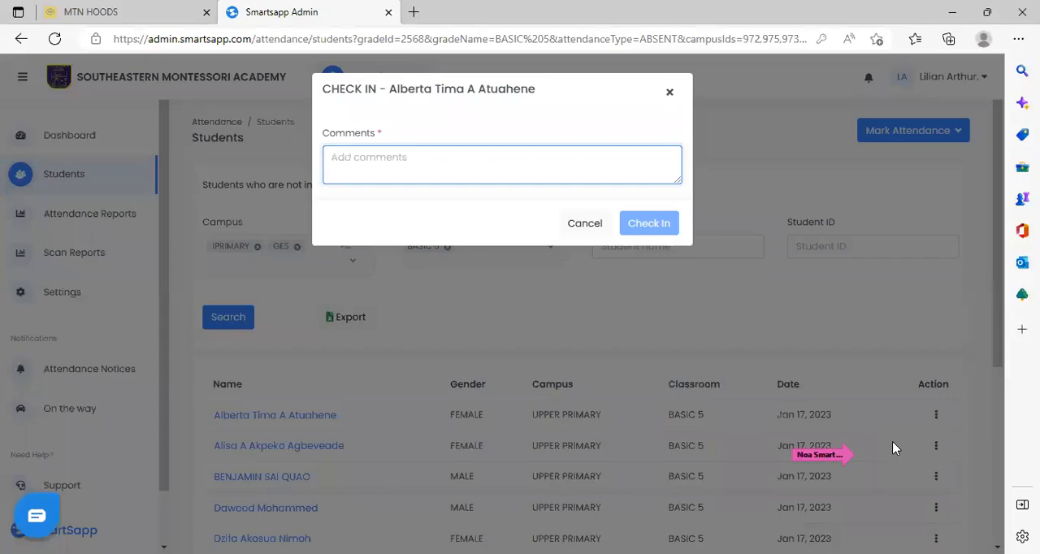
{"action": "type", "text": "Present"}
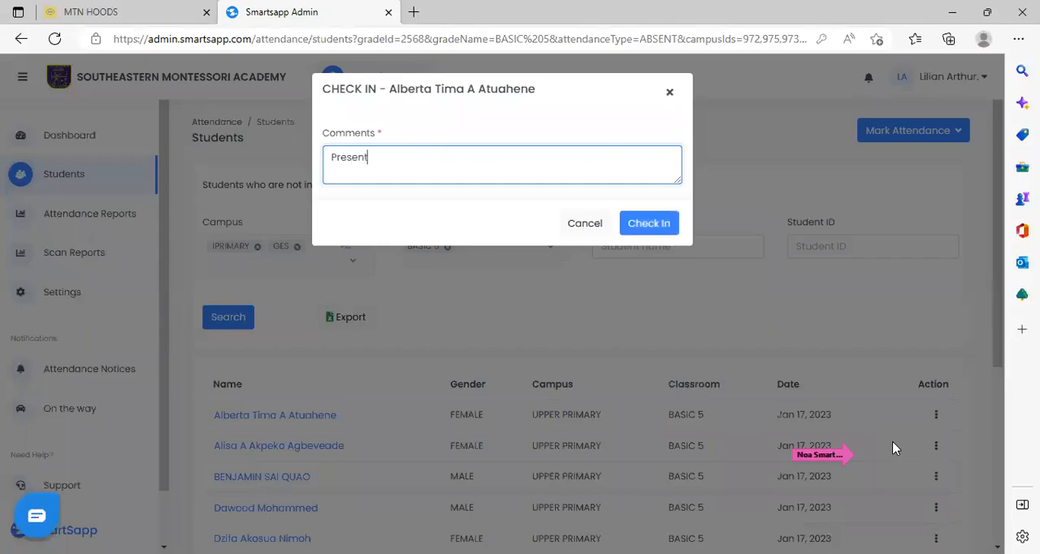
{"action": "type", "text": " in school"}
{"action": "left_click", "coordinate": [664, 225]}
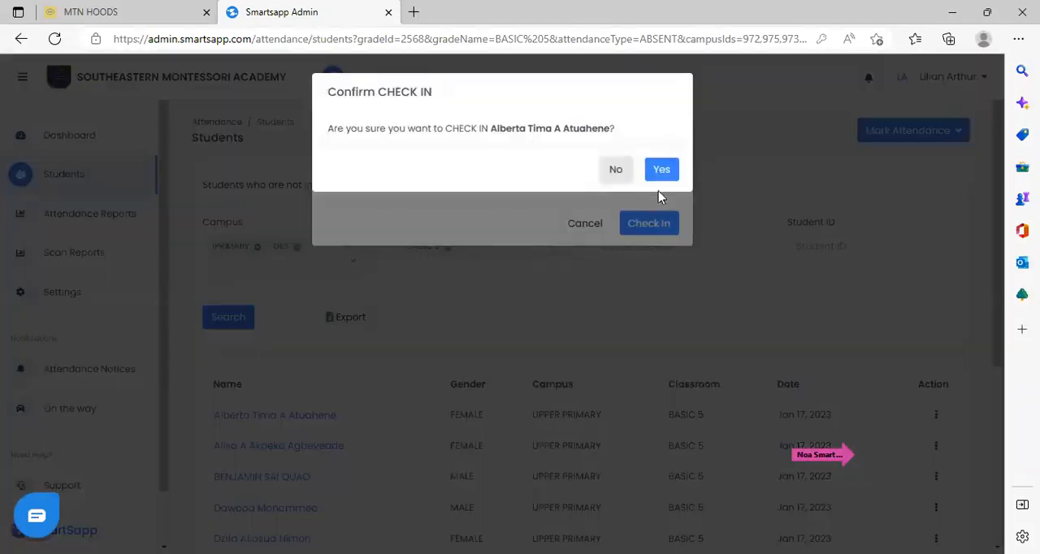
{"action": "left_click", "coordinate": [659, 167]}
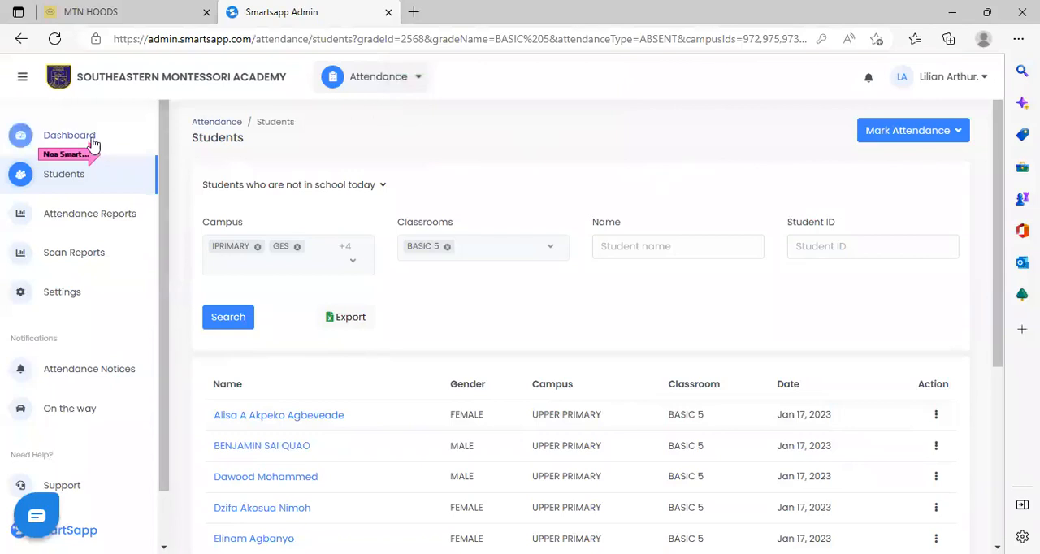
Return to the Attendance dashboard and view the list of absent BASIC 6 - DAISY students.
{"action": "left_click", "coordinate": [69, 136]}
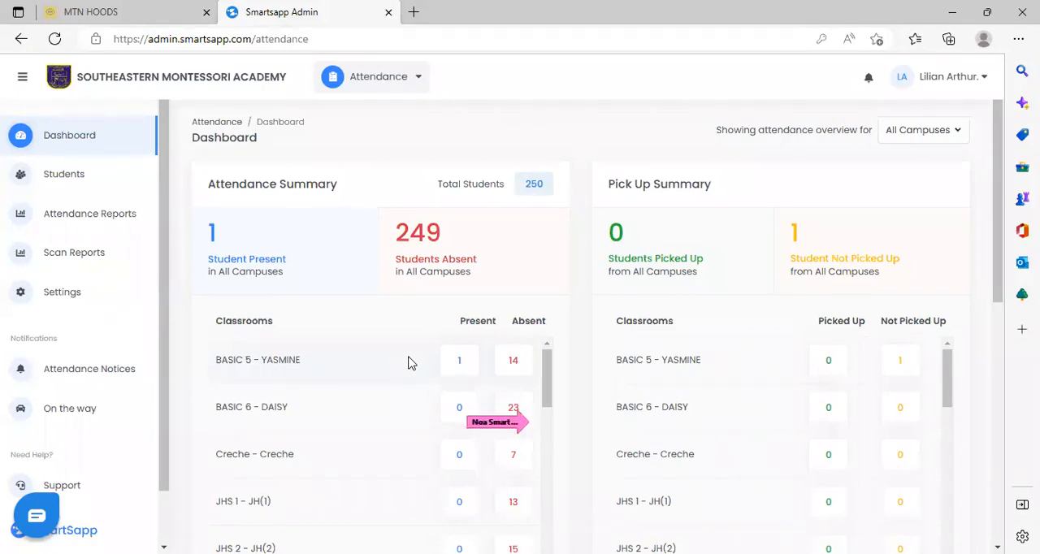
{"action": "left_click", "coordinate": [514, 407]}
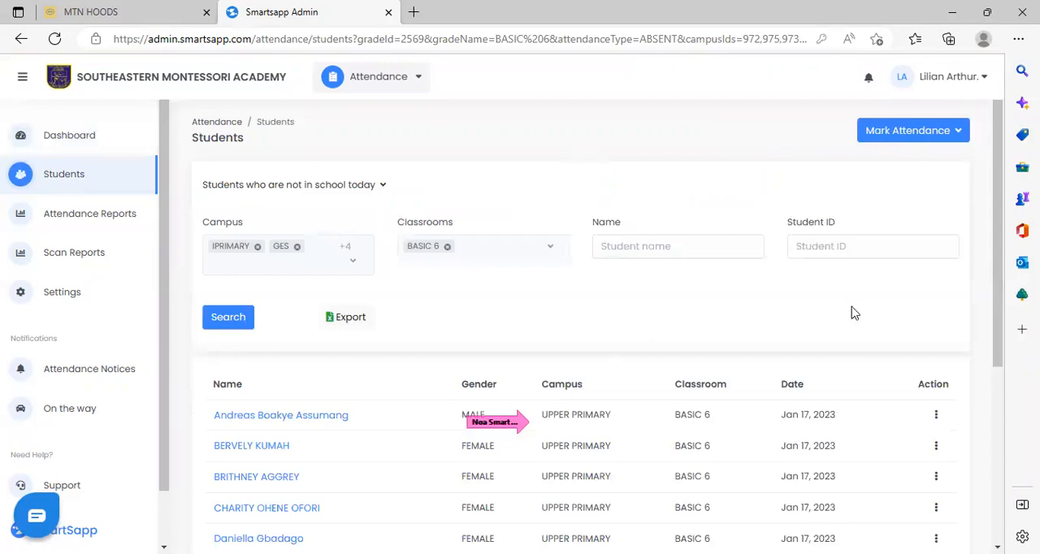
{"action": "left_click_drag", "start_coordinate": [996, 305], "coordinate": [1001, 286]}
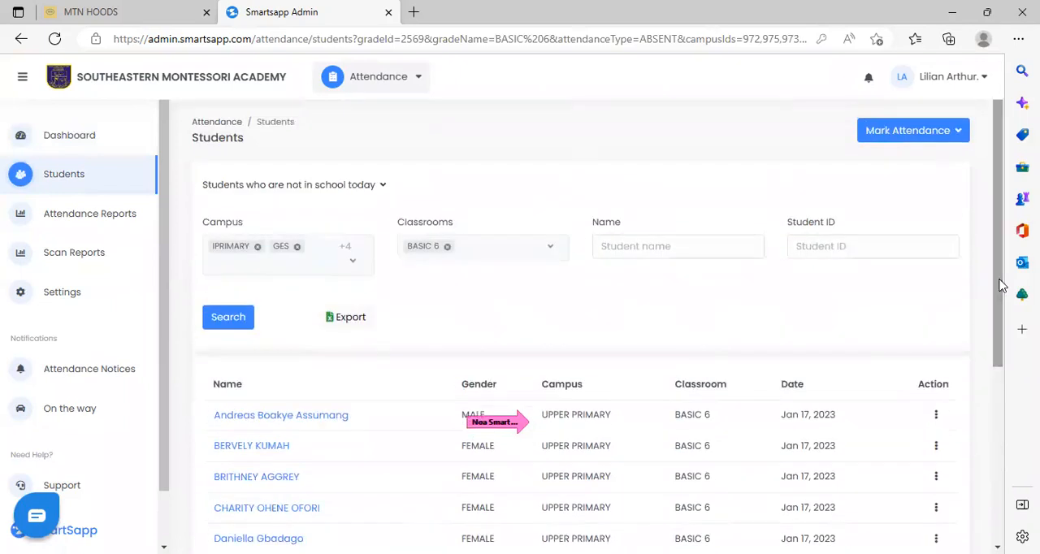
Start marking multiple students as present for the UPPER PRIMARY campus and the BASIC 6 - DAISY classroom.
{"action": "left_click", "coordinate": [945, 133]}
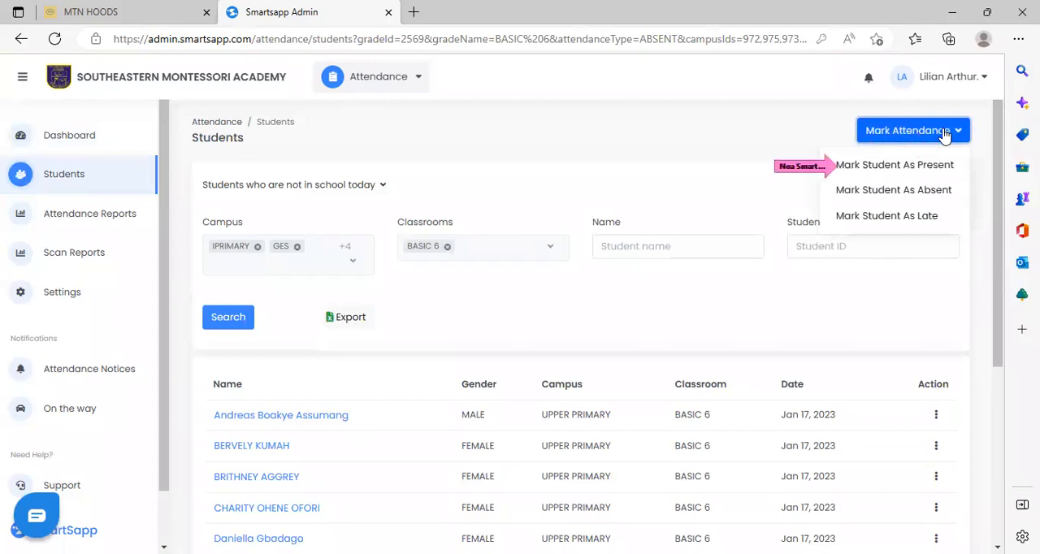
{"action": "left_click", "coordinate": [910, 167]}
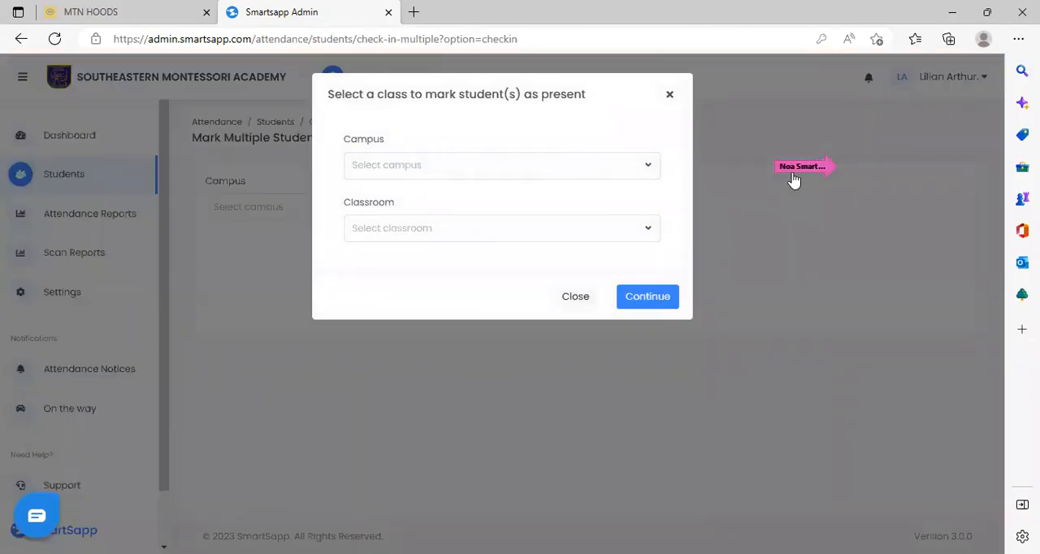
{"action": "left_click", "coordinate": [650, 163]}
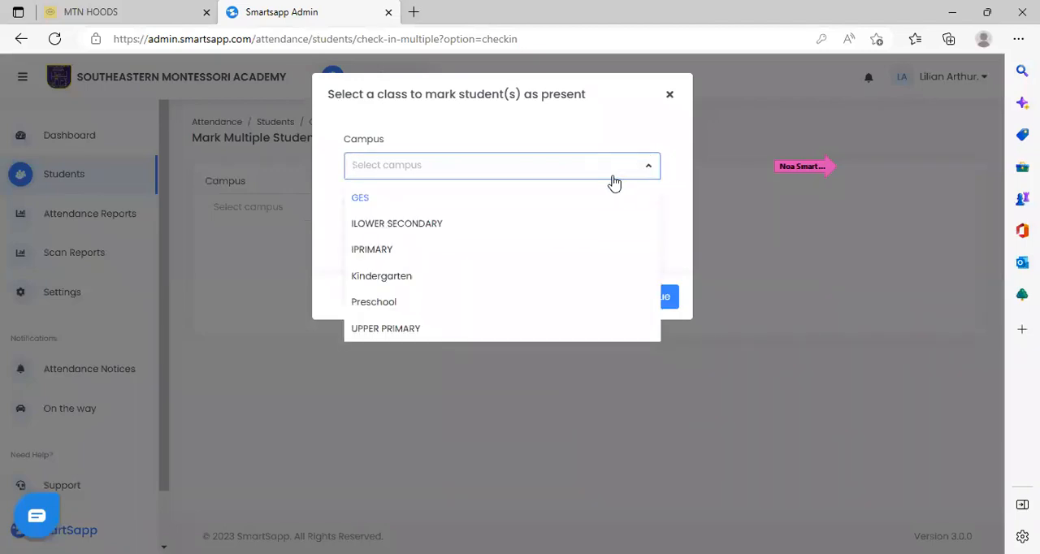
{"action": "left_click", "coordinate": [435, 328]}
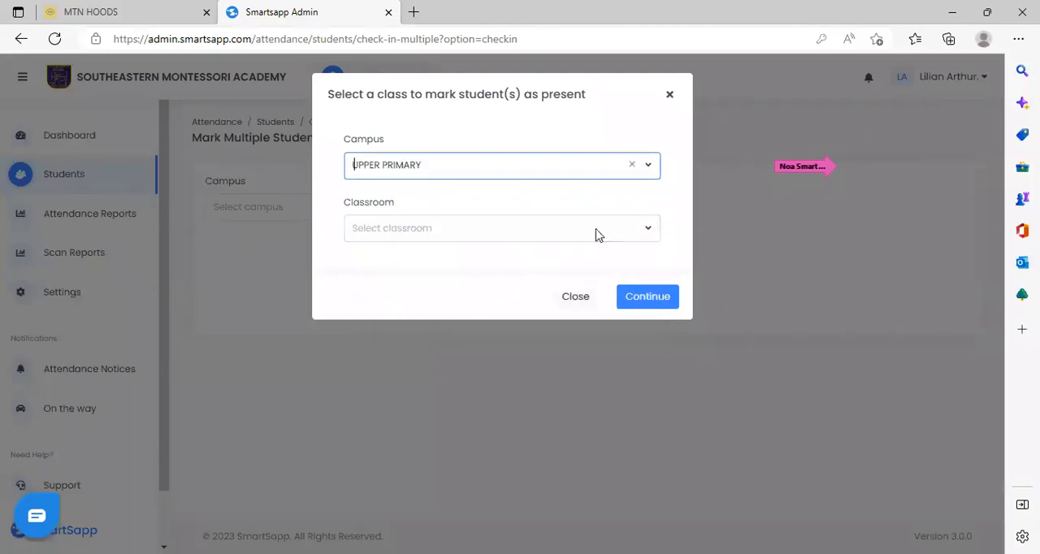
{"action": "left_click", "coordinate": [653, 232]}
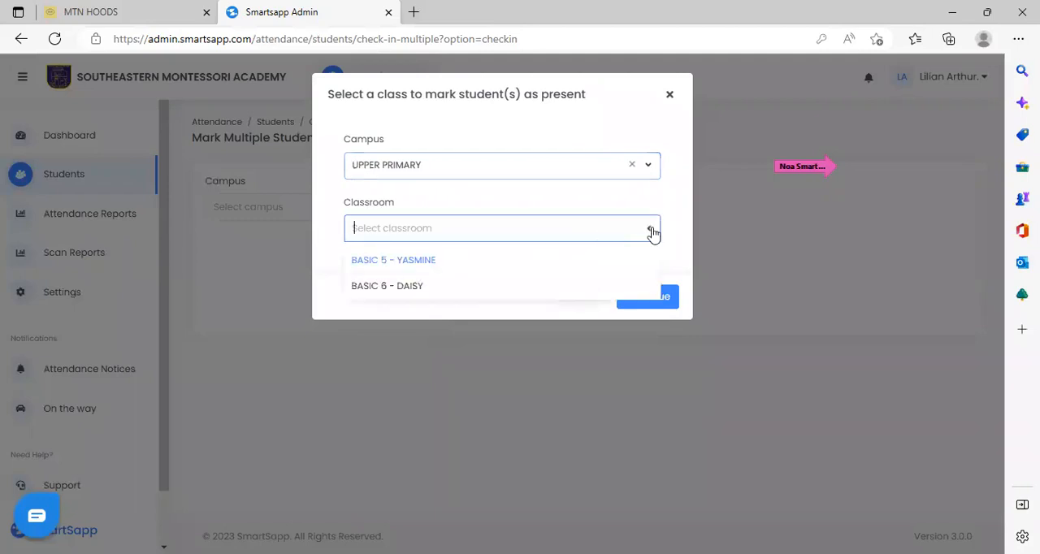
{"action": "left_click", "coordinate": [390, 289]}
{"action": "left_click", "coordinate": [655, 298]}
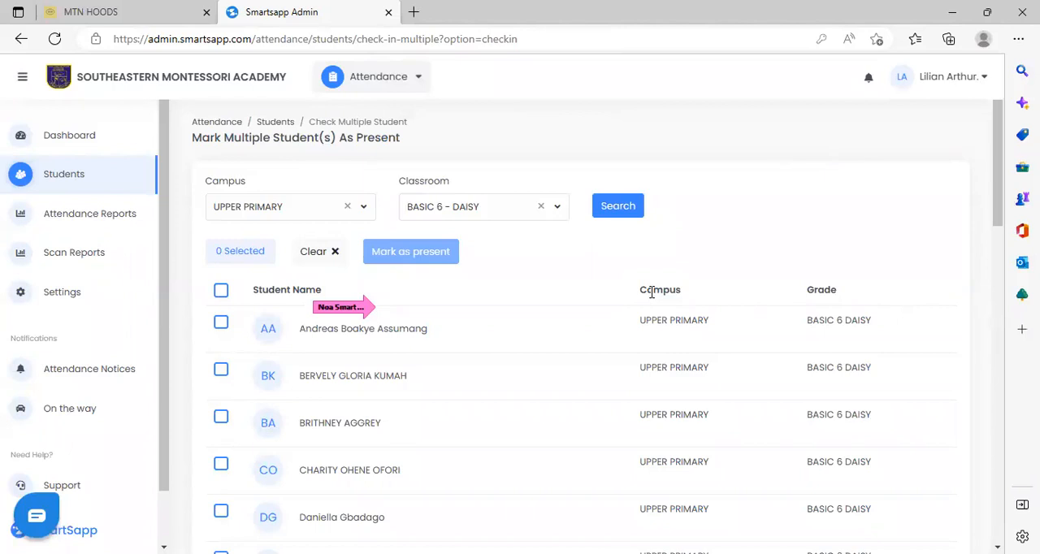
Select all listed BASIC 6 - DAISY students, and replace that selection with only the second and fourth students.
{"action": "left_click", "coordinate": [221, 291]}
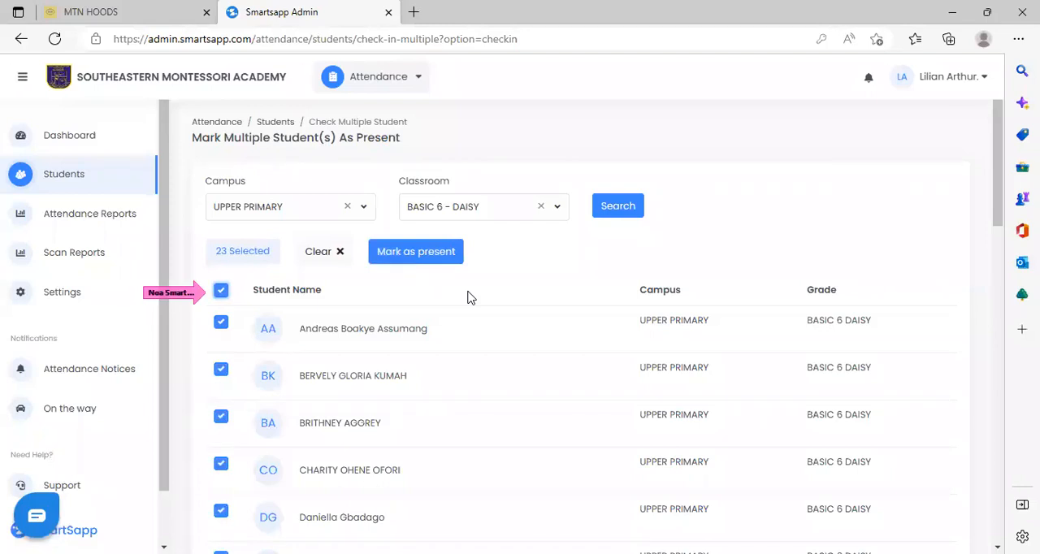
{"action": "left_click", "coordinate": [221, 290]}
{"action": "left_click", "coordinate": [226, 375]}
{"action": "left_click", "coordinate": [222, 467]}
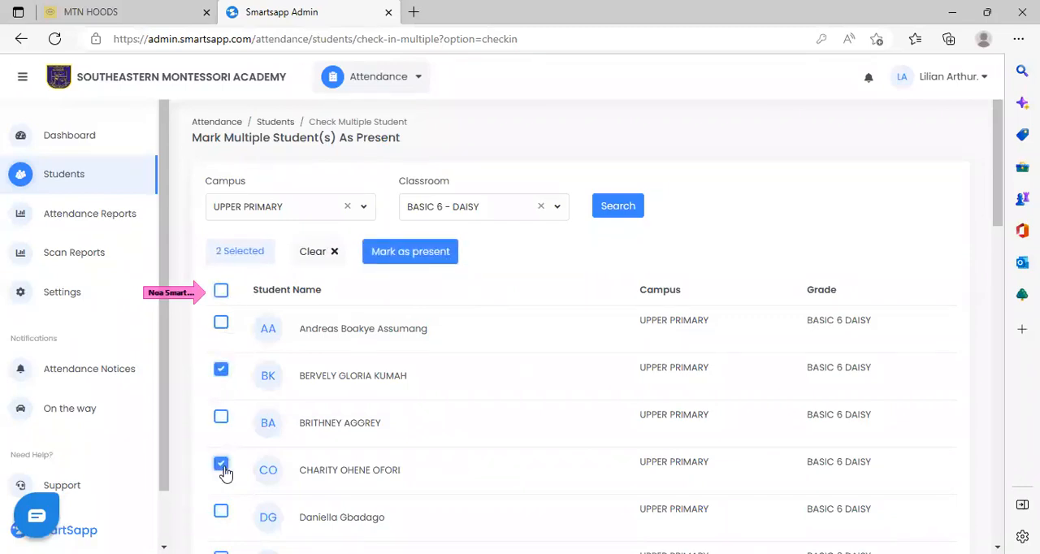
Mark all BASIC 6 - DAISY students as present with the comment "Came in without anyone to scan", and return to the Attendance dashboard.
{"action": "left_click", "coordinate": [222, 291]}
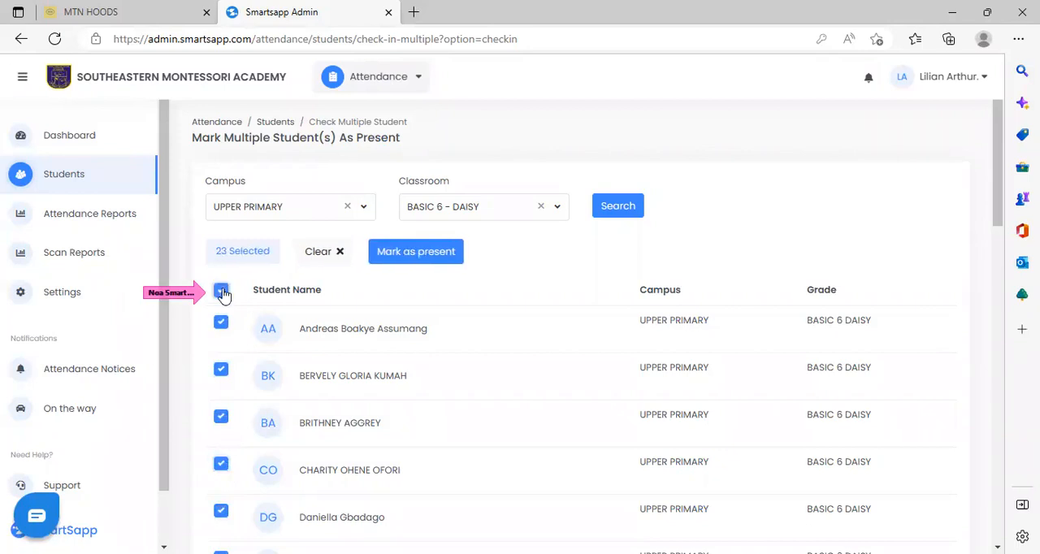
{"action": "left_click", "coordinate": [398, 252]}
{"action": "left_click", "coordinate": [398, 252]}
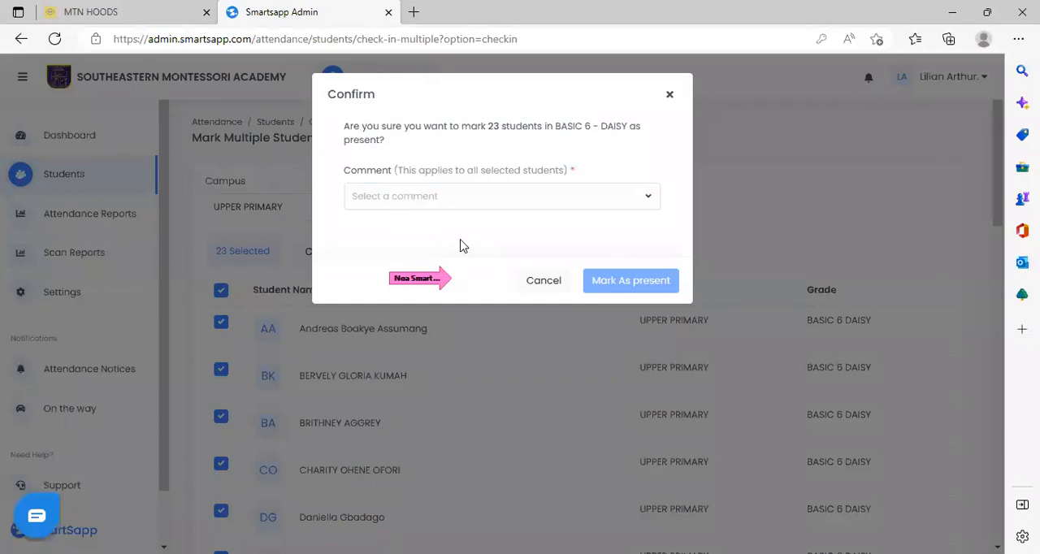
{"action": "left_click", "coordinate": [652, 198]}
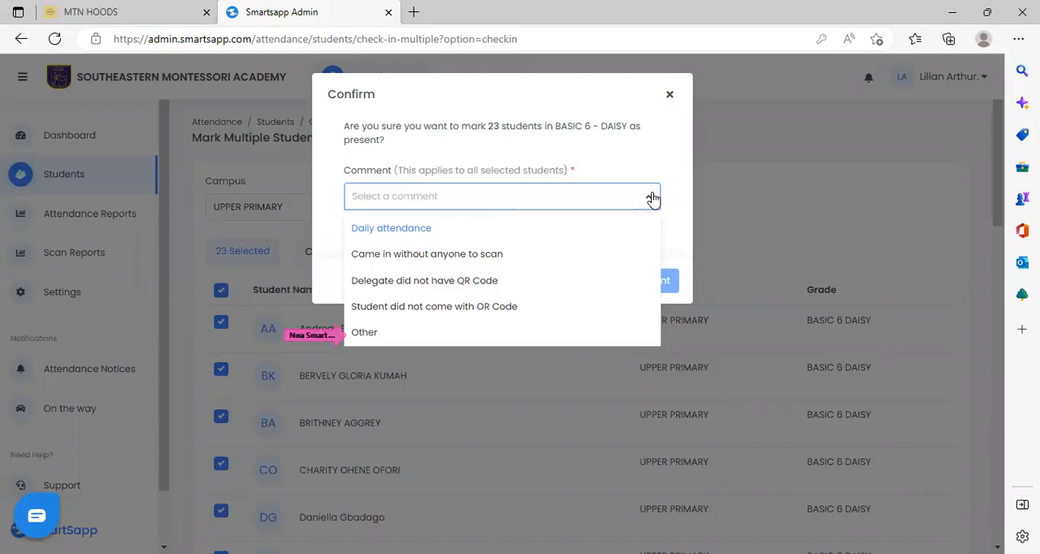
{"action": "left_click", "coordinate": [484, 255]}
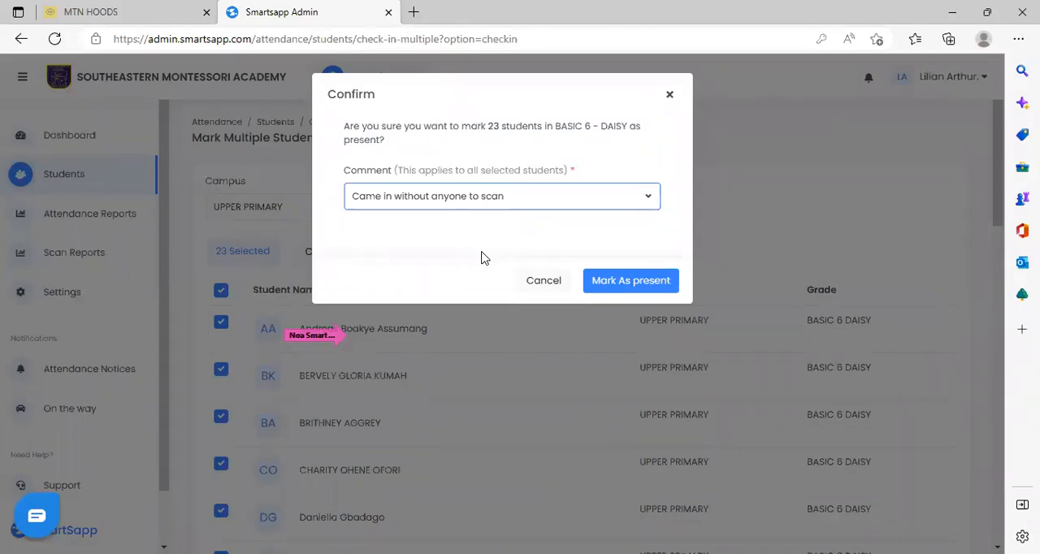
{"action": "left_click", "coordinate": [609, 282]}
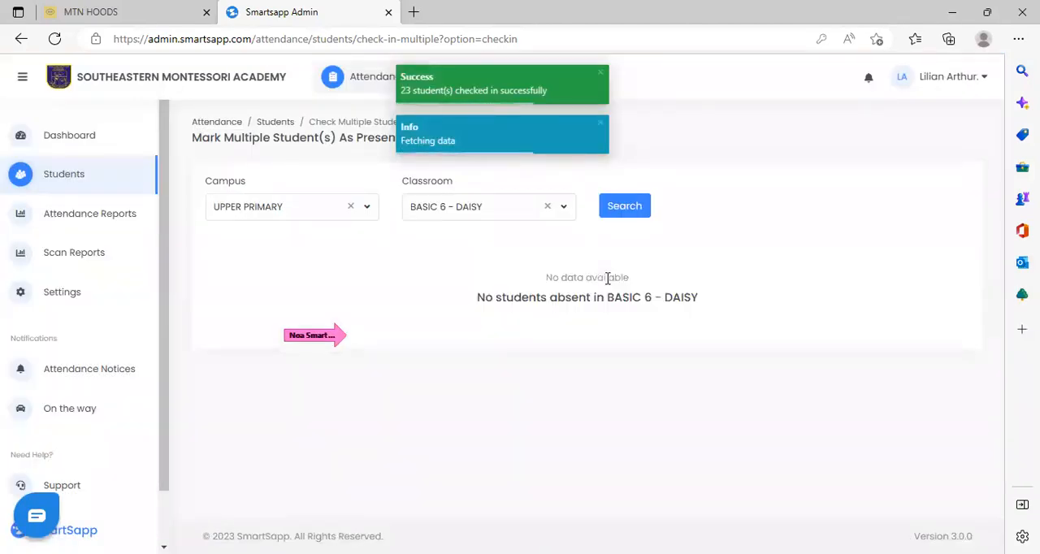
{"action": "left_click", "coordinate": [69, 135]}
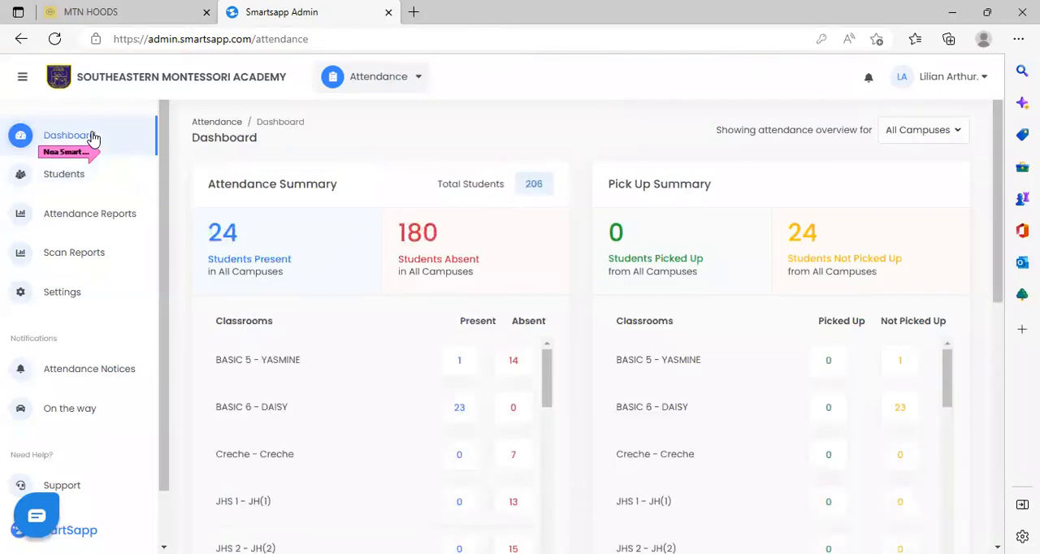
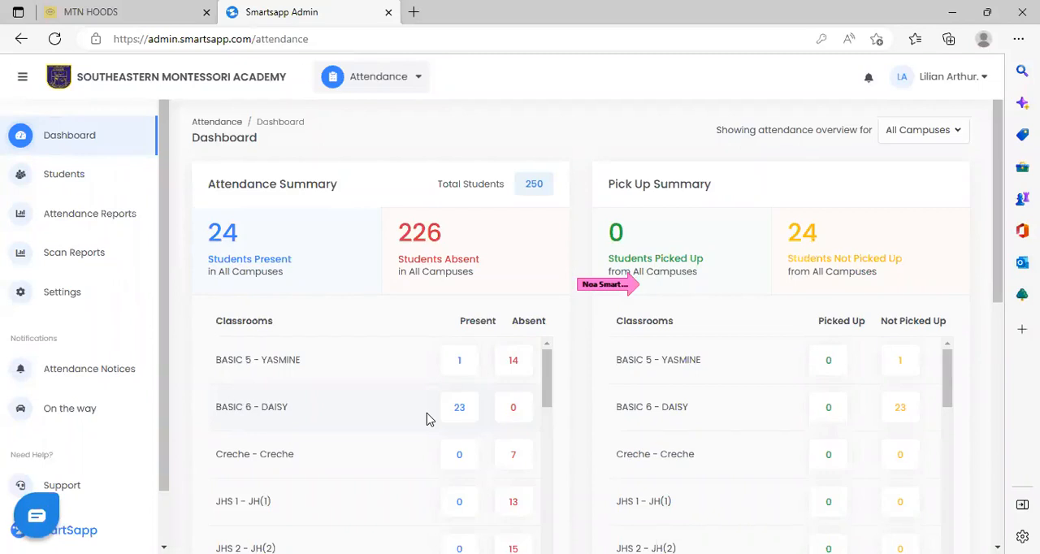
Show the late drop-offs in the Scan Times chart of the Attendance dashboard.
{"action": "left_click_drag", "start_coordinate": [999, 225], "coordinate": [1006, 464]}
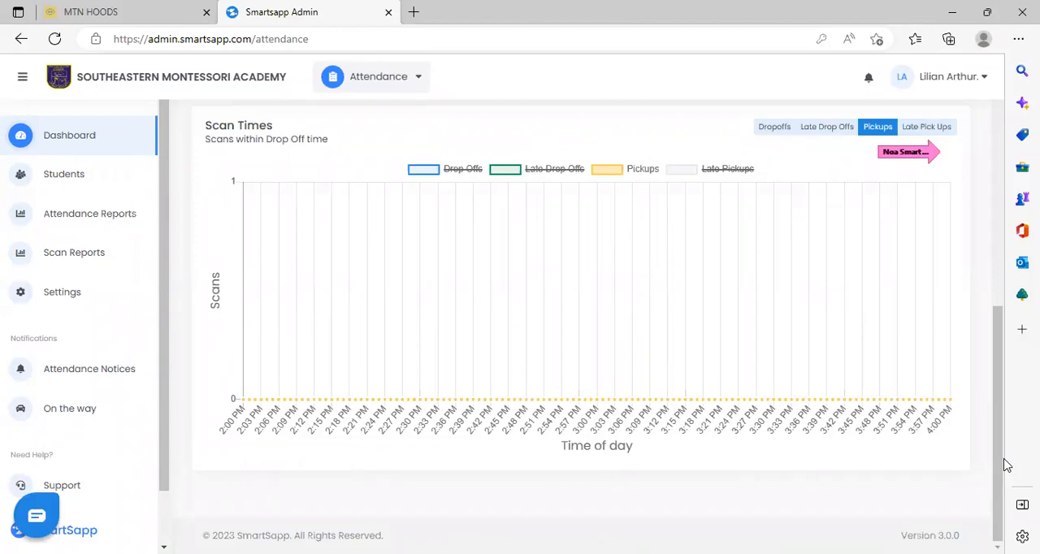
{"action": "left_click", "coordinate": [836, 130]}
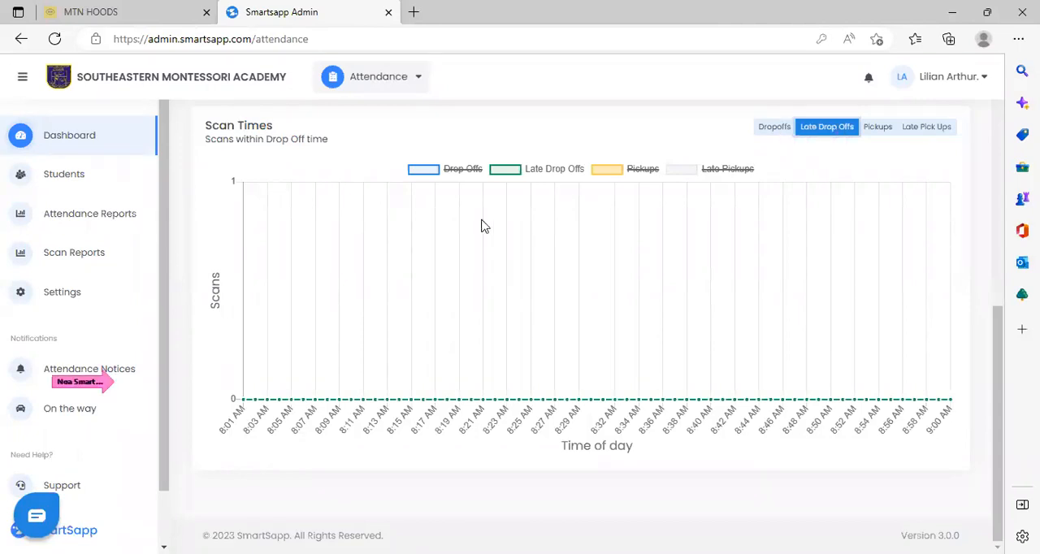
View the absent requests in the attendance notices, checking the notification list and the calendar for choosing the request date.
{"action": "left_click", "coordinate": [126, 374]}
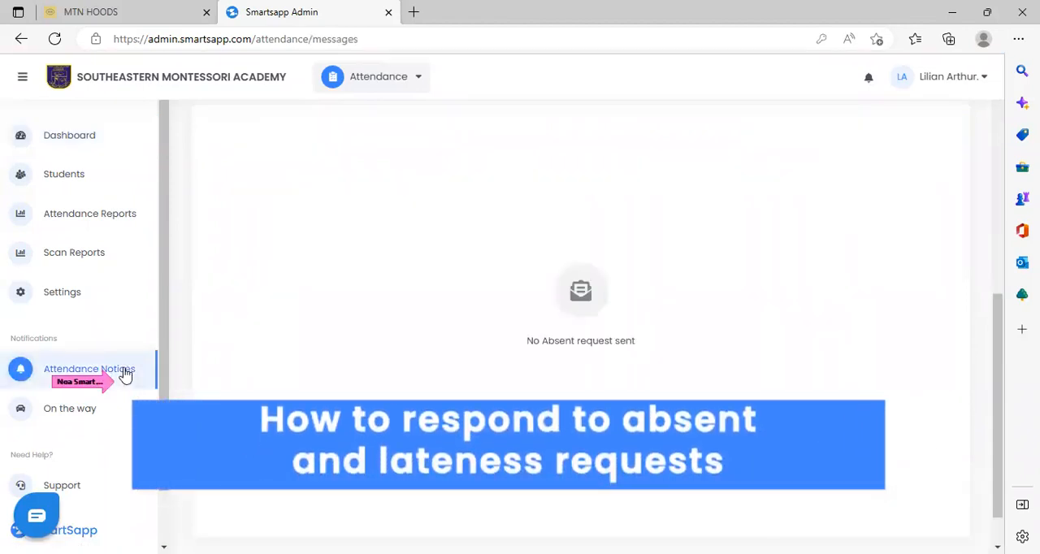
{"action": "left_click_drag", "start_coordinate": [999, 370], "coordinate": [1008, 132]}
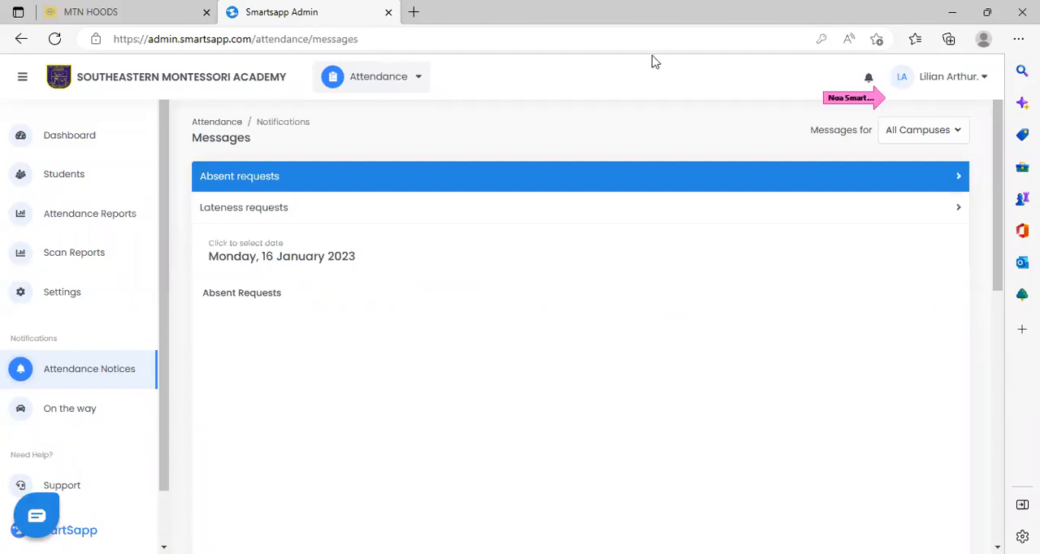
{"action": "left_click", "coordinate": [868, 79]}
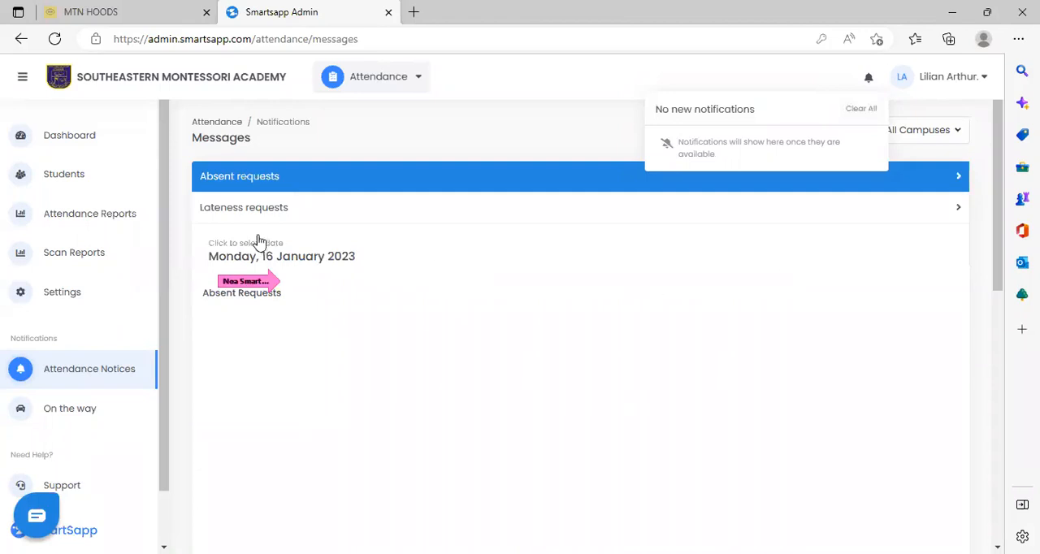
{"action": "left_click", "coordinate": [296, 252]}
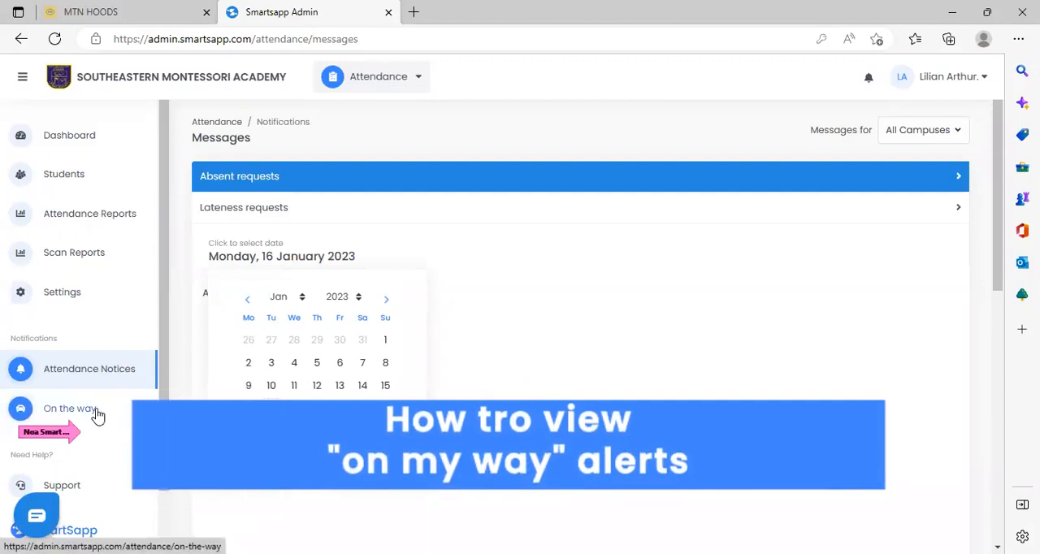
View the On The Way alerts, and look through the list of students who are in school today.
{"action": "left_click", "coordinate": [71, 409]}
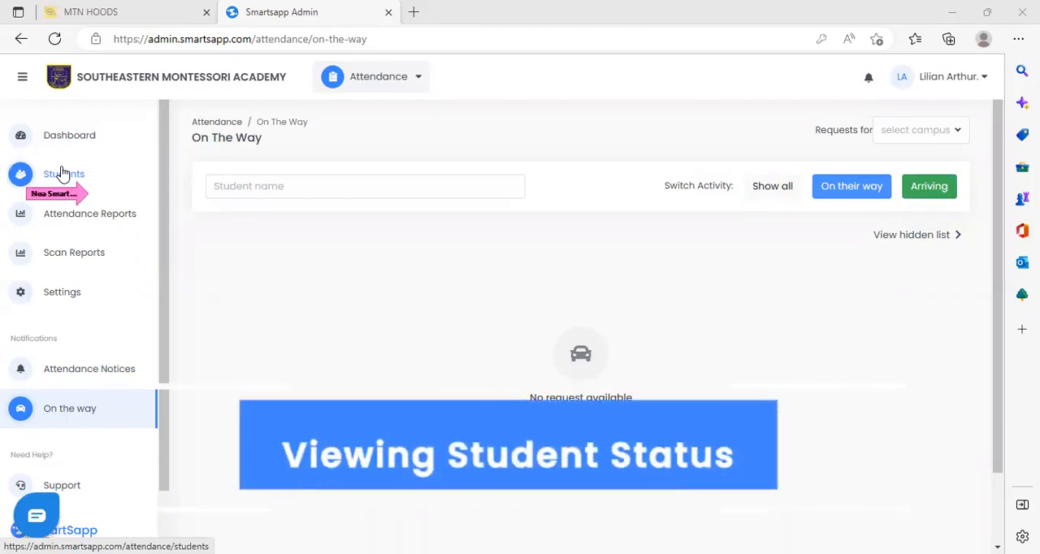
{"action": "left_click", "coordinate": [64, 174]}
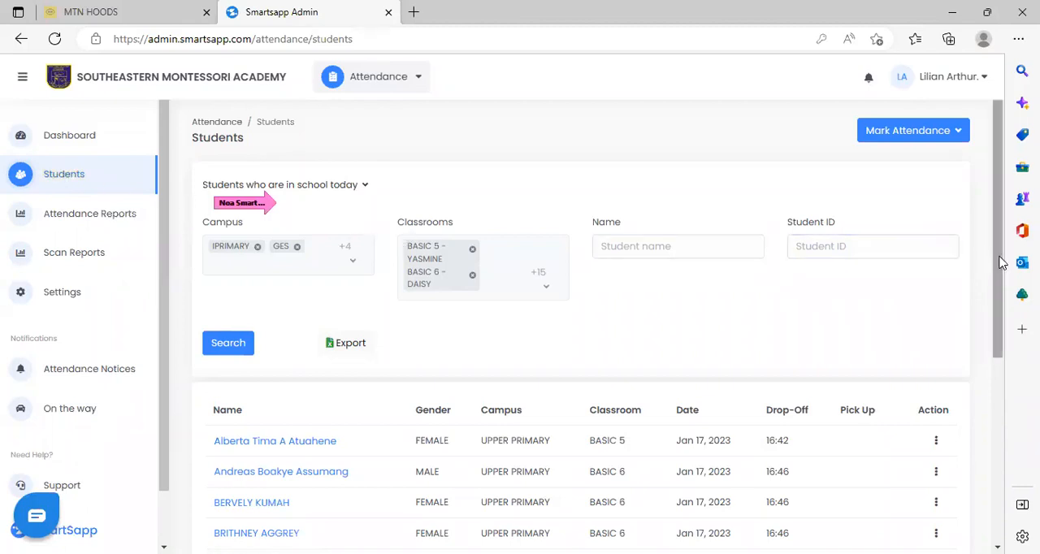
{"action": "scroll", "coordinate": [999, 325], "scroll_direction": "down", "scroll_amount": 3}
{"action": "scroll", "coordinate": [1012, 379], "scroll_direction": "down", "scroll_amount": 1}
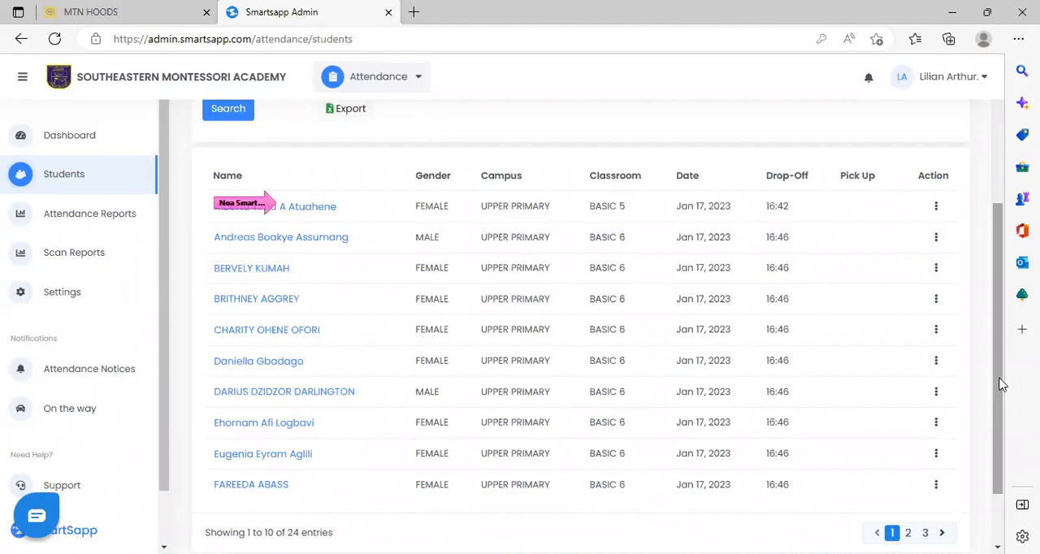
{"action": "left_click_drag", "start_coordinate": [996, 386], "coordinate": [995, 226]}
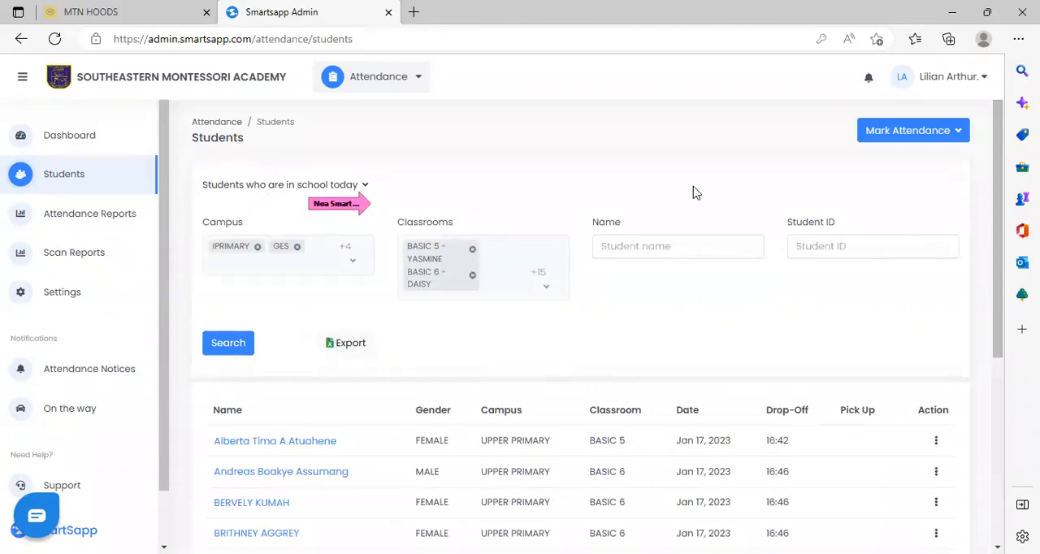
Filter the student list to students who are not in school today and look through the entries.
{"action": "left_click", "coordinate": [365, 187]}
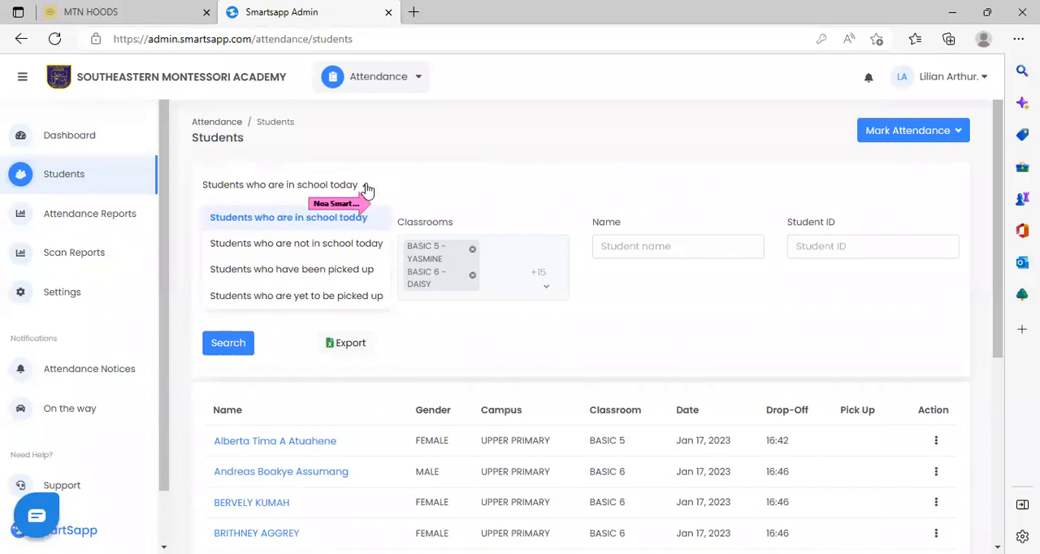
{"action": "left_click", "coordinate": [362, 243]}
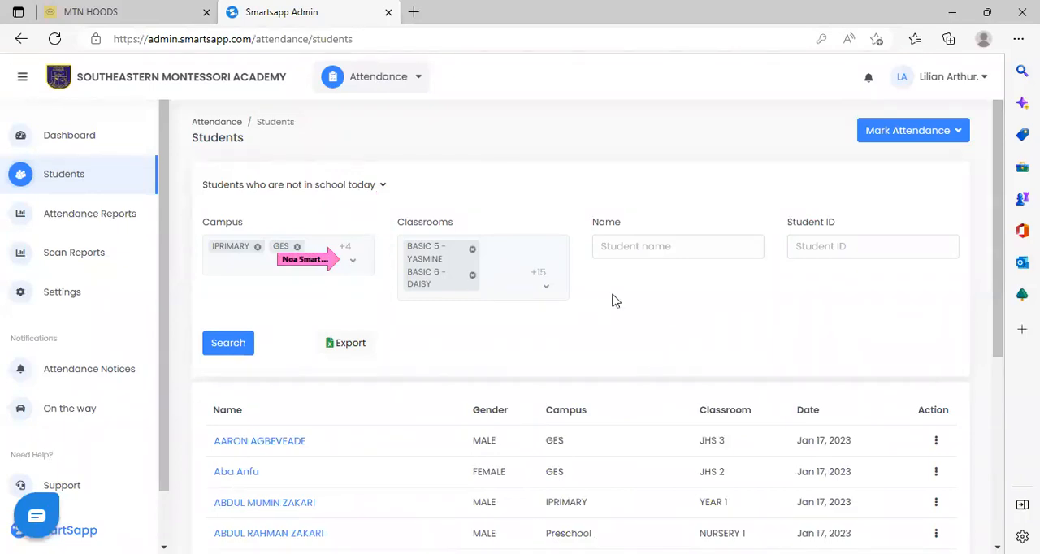
{"action": "left_click_drag", "start_coordinate": [996, 254], "coordinate": [997, 381]}
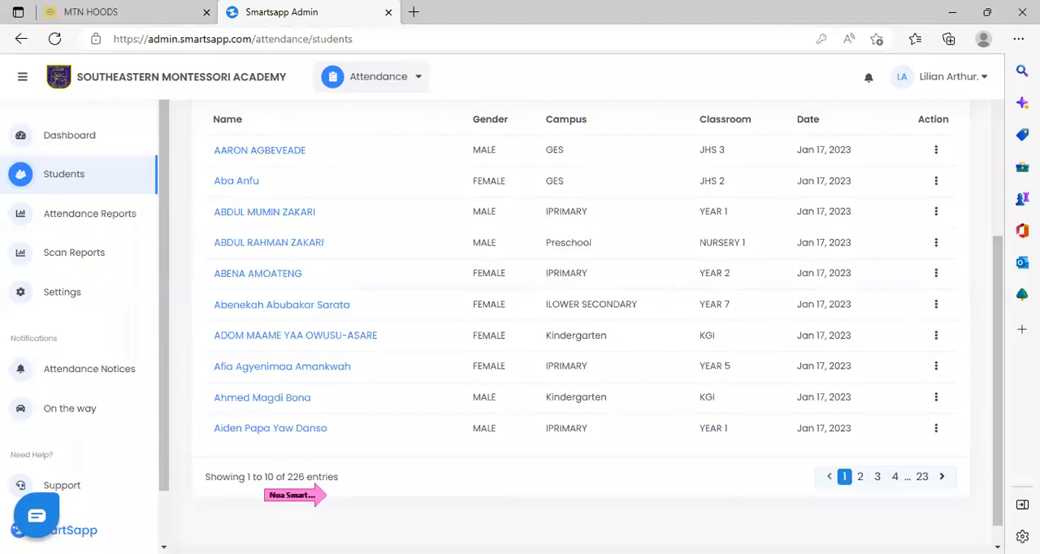
{"action": "left_click_drag", "start_coordinate": [996, 310], "coordinate": [986, 189]}
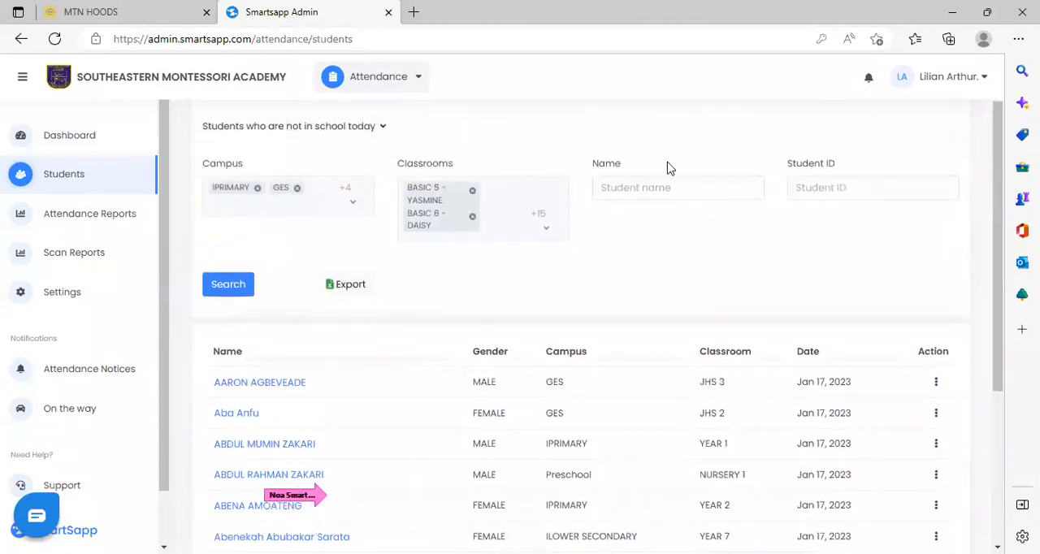
Filter the student list to students who have been picked up, and after that to students who are yet to be picked up.
{"action": "left_click", "coordinate": [384, 130]}
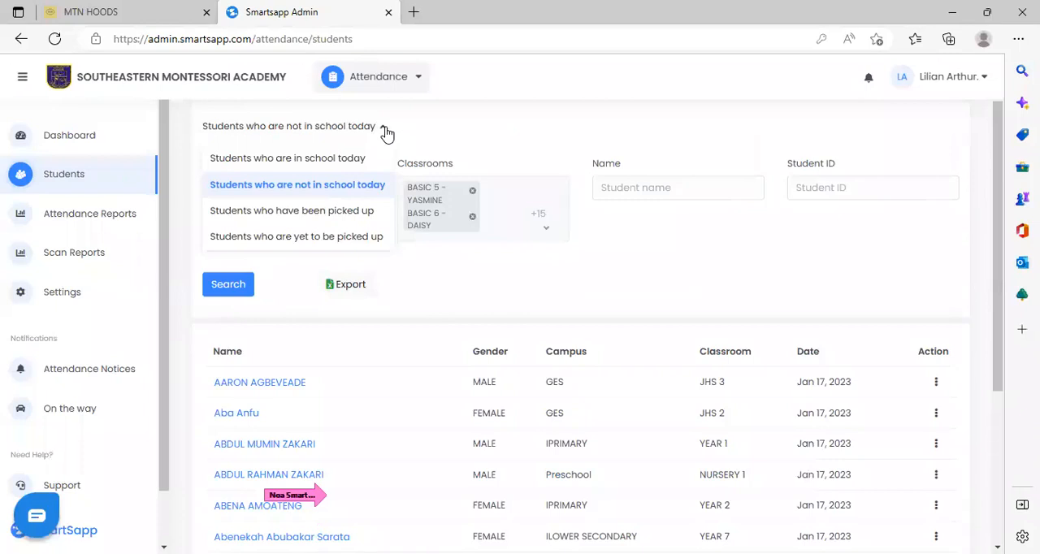
{"action": "left_click", "coordinate": [345, 212]}
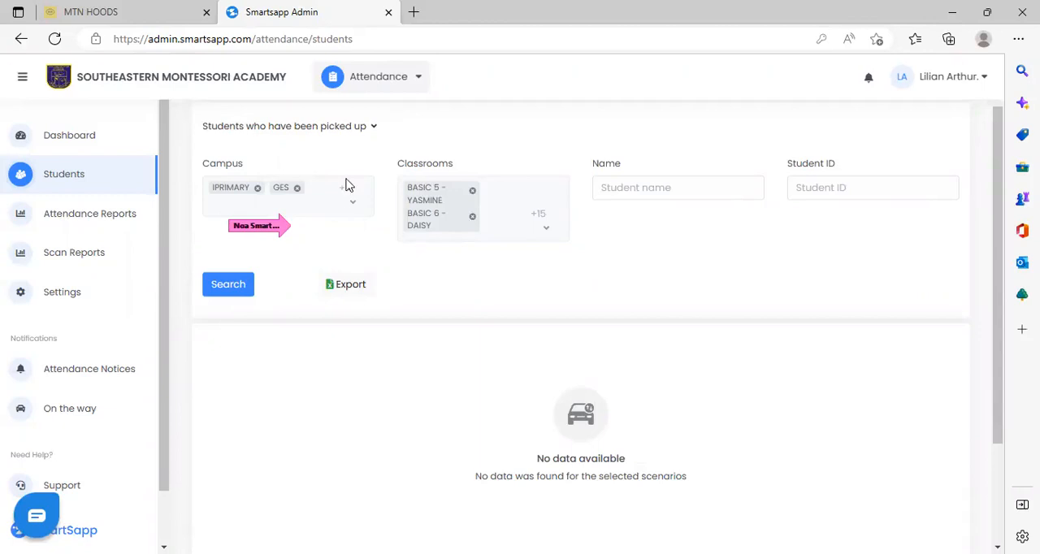
{"action": "left_click", "coordinate": [376, 128]}
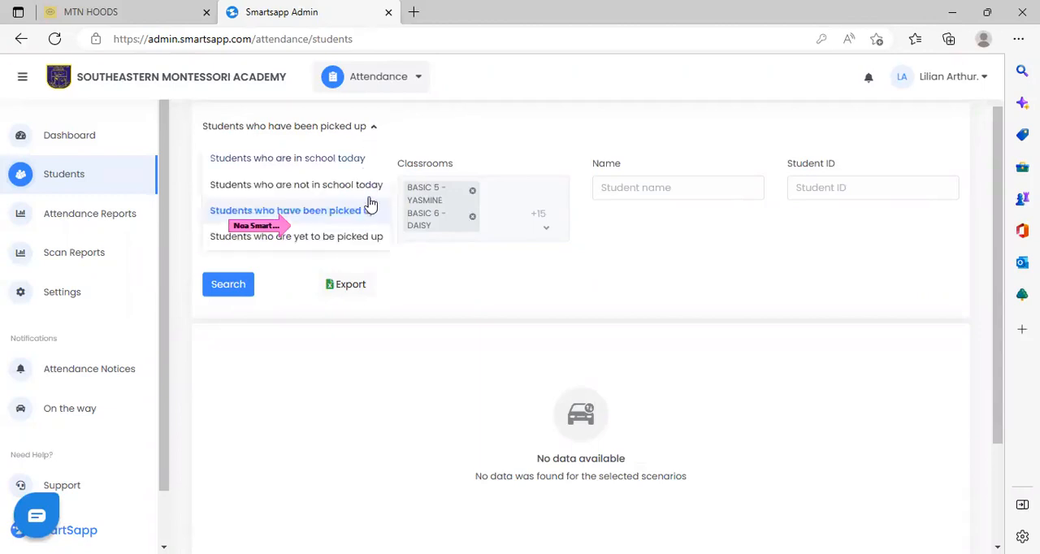
{"action": "left_click", "coordinate": [367, 237]}
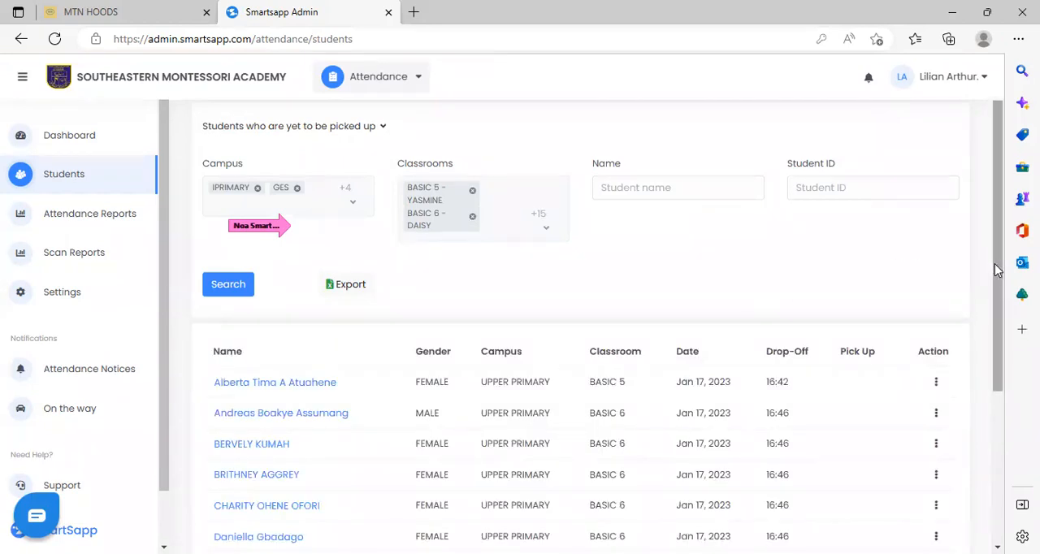
{"action": "left_click_drag", "start_coordinate": [997, 268], "coordinate": [994, 351]}
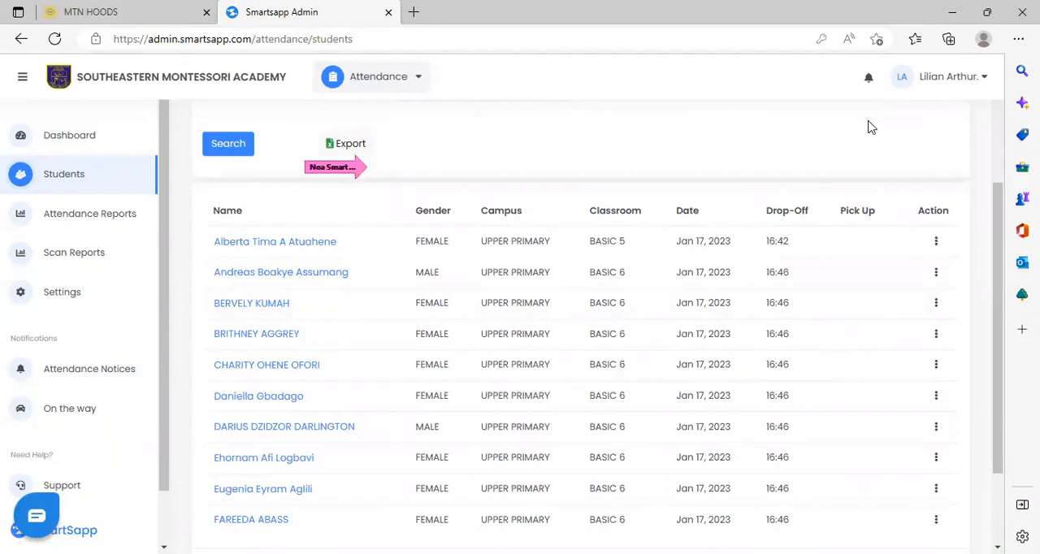
Start a new attendance report and include all campuses and all classrooms.
{"action": "left_click", "coordinate": [85, 219]}
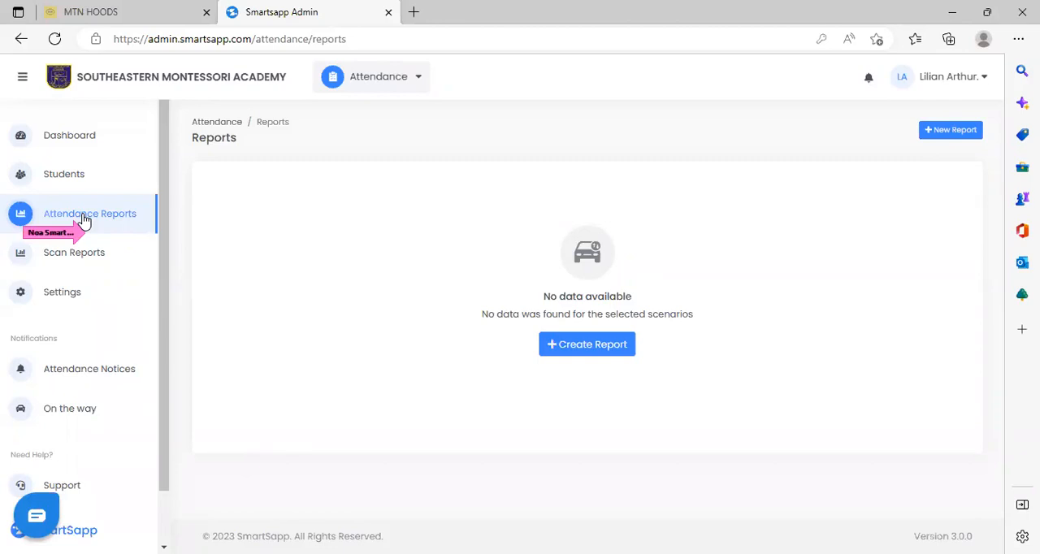
{"action": "left_click", "coordinate": [944, 133]}
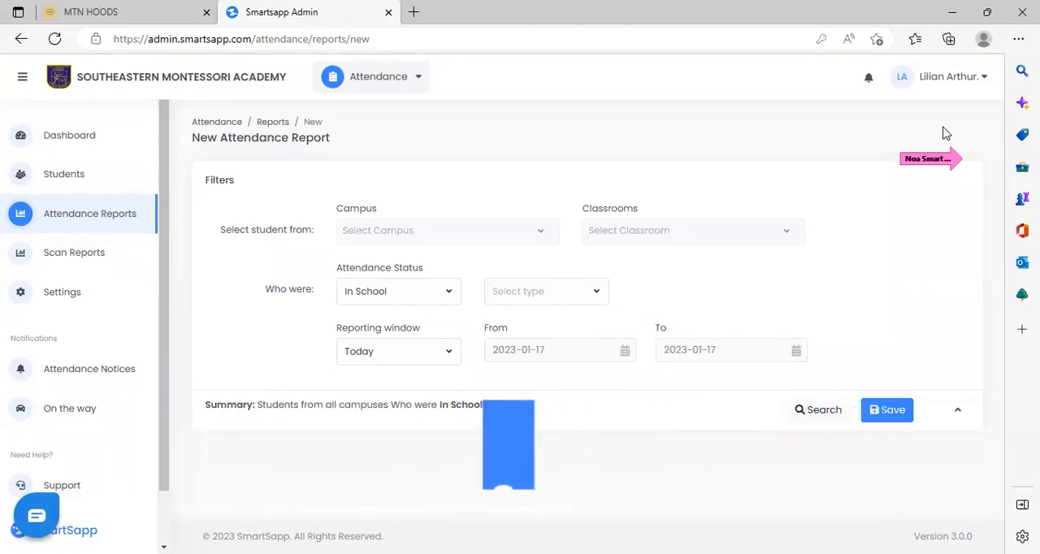
{"action": "left_click", "coordinate": [540, 236]}
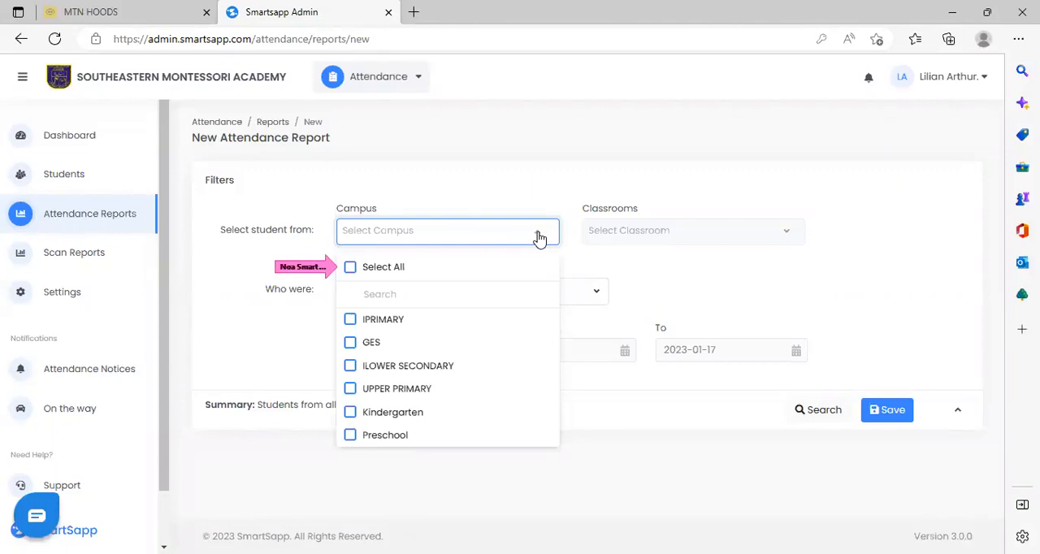
{"action": "left_click", "coordinate": [350, 269]}
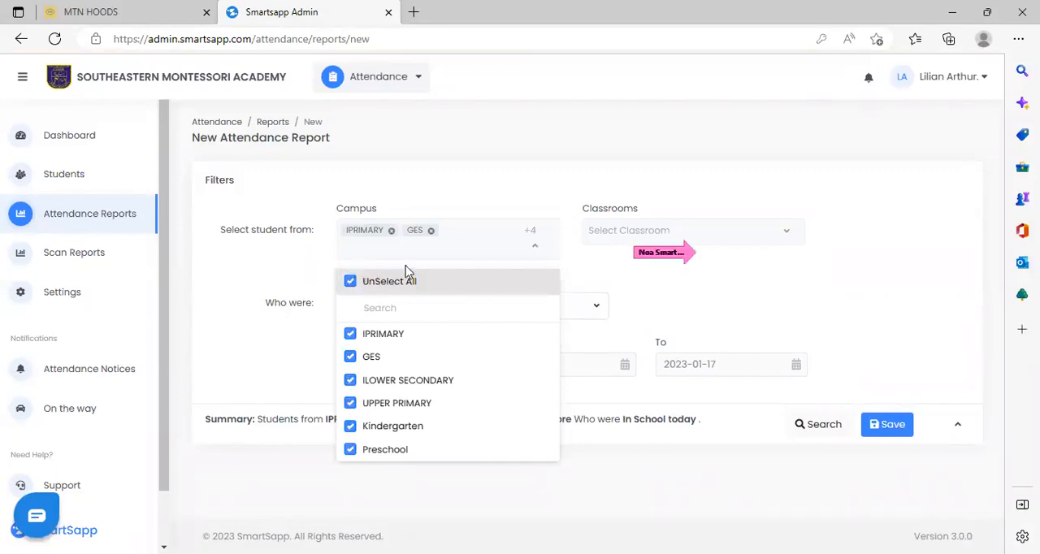
{"action": "left_click", "coordinate": [788, 236]}
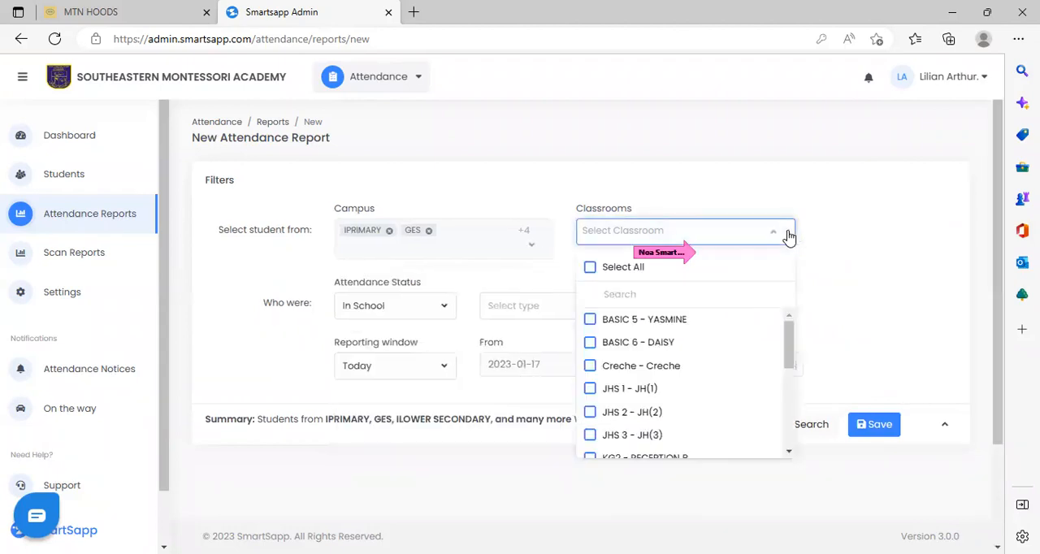
{"action": "left_click", "coordinate": [592, 269]}
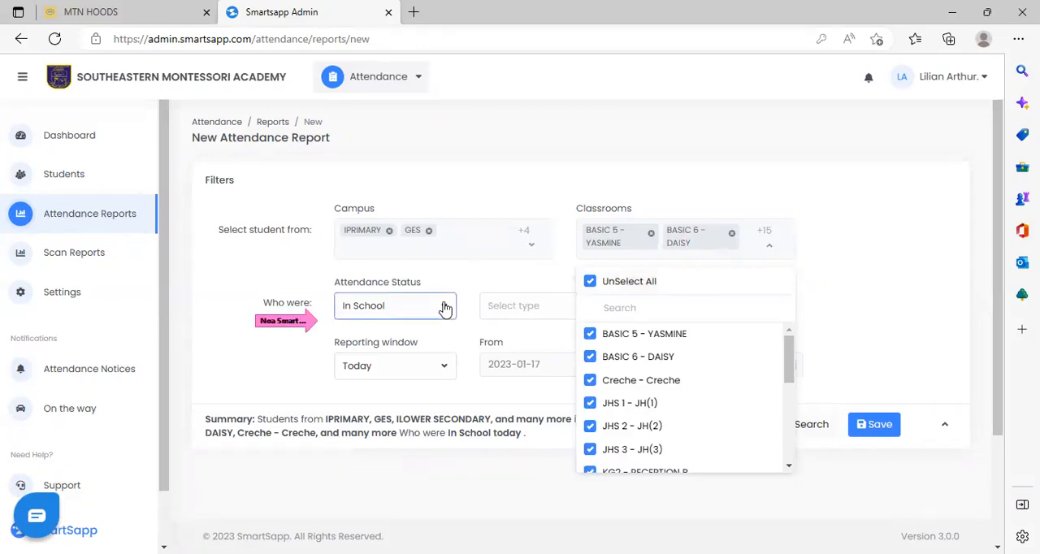
Set the report to students who were In School and Late with Today as the reporting window, and run the search.
{"action": "left_click", "coordinate": [445, 309]}
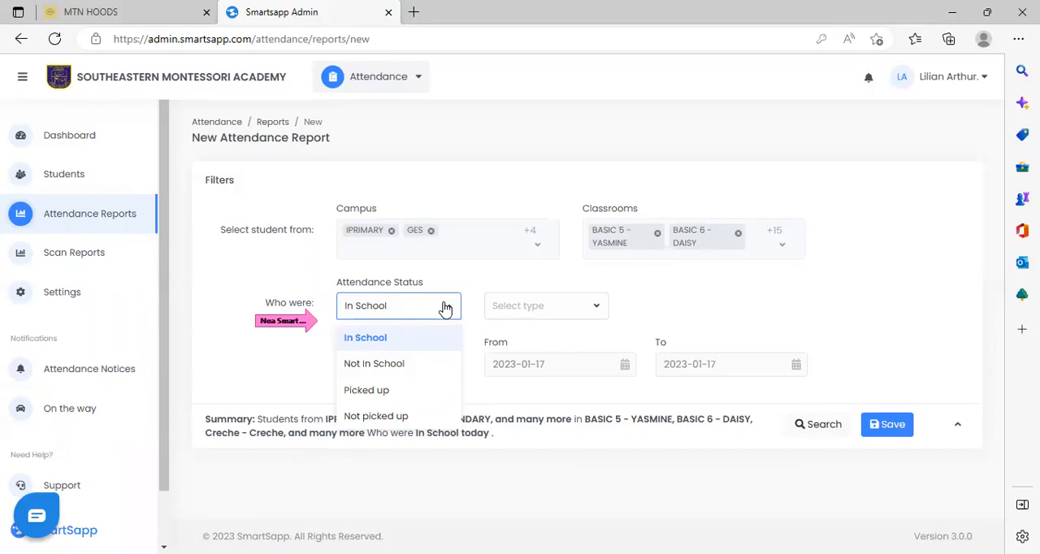
{"action": "left_click", "coordinate": [431, 341]}
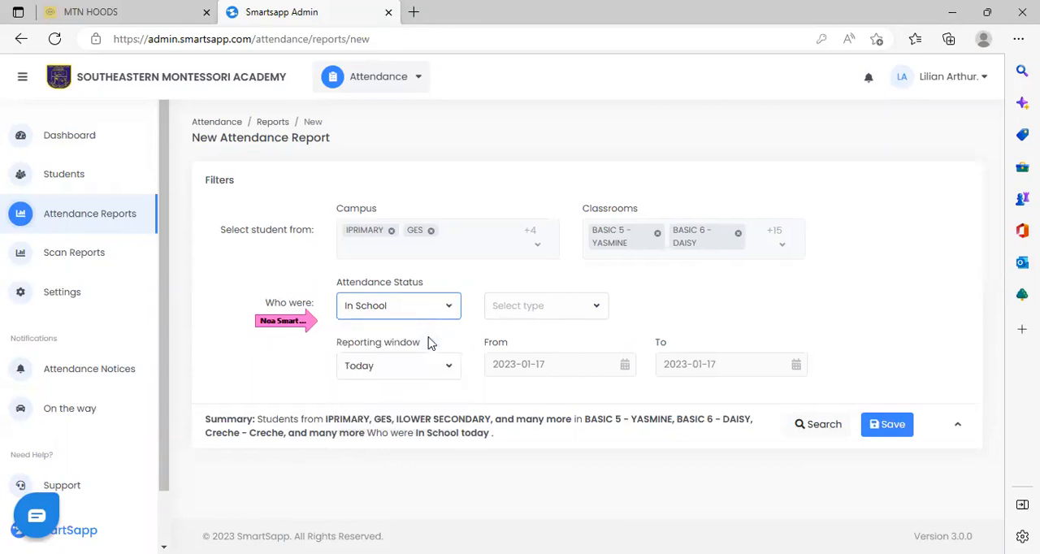
{"action": "left_click", "coordinate": [598, 308]}
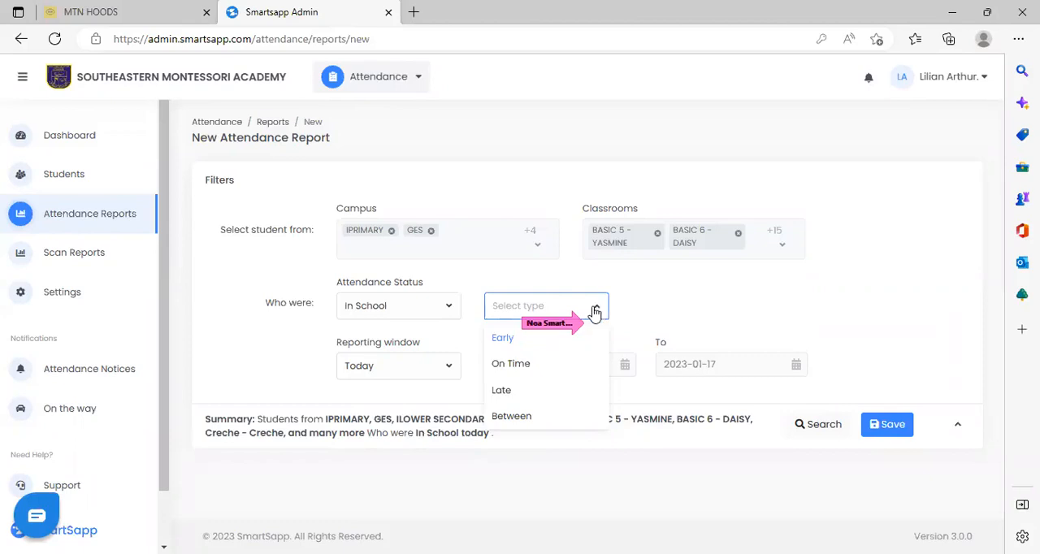
{"action": "left_click", "coordinate": [498, 390]}
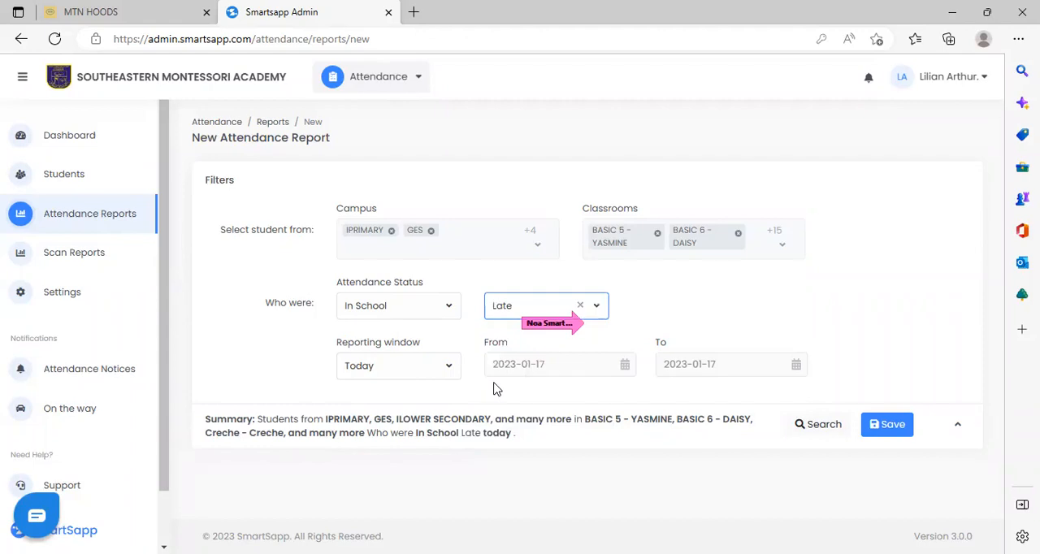
{"action": "left_click", "coordinate": [449, 370]}
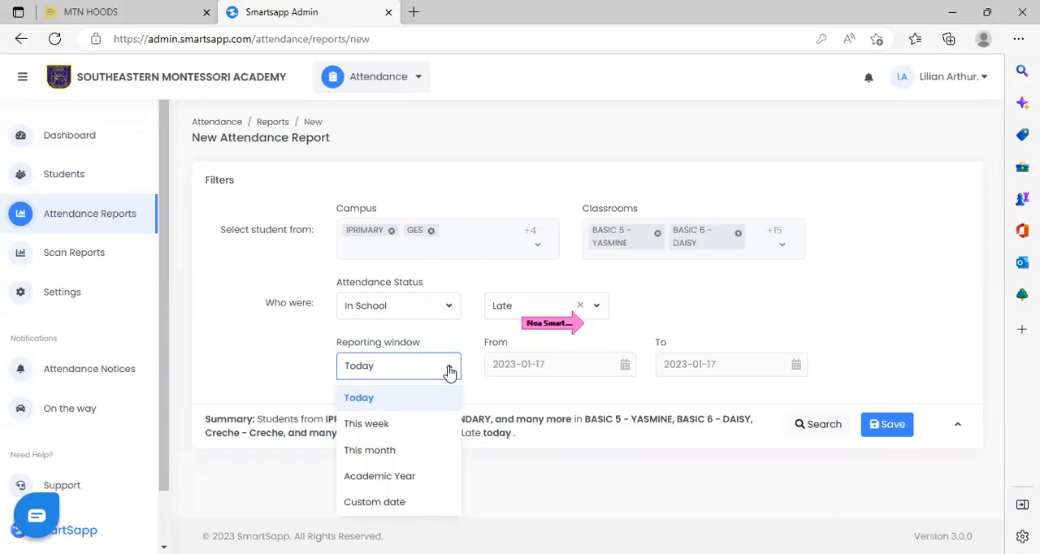
{"action": "left_click", "coordinate": [407, 404]}
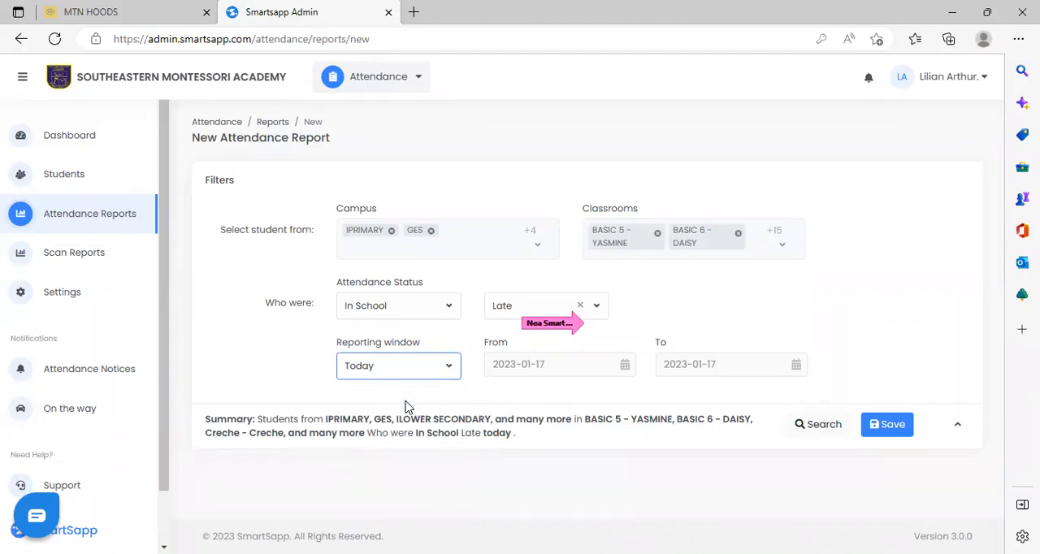
{"action": "left_click", "coordinate": [817, 429]}
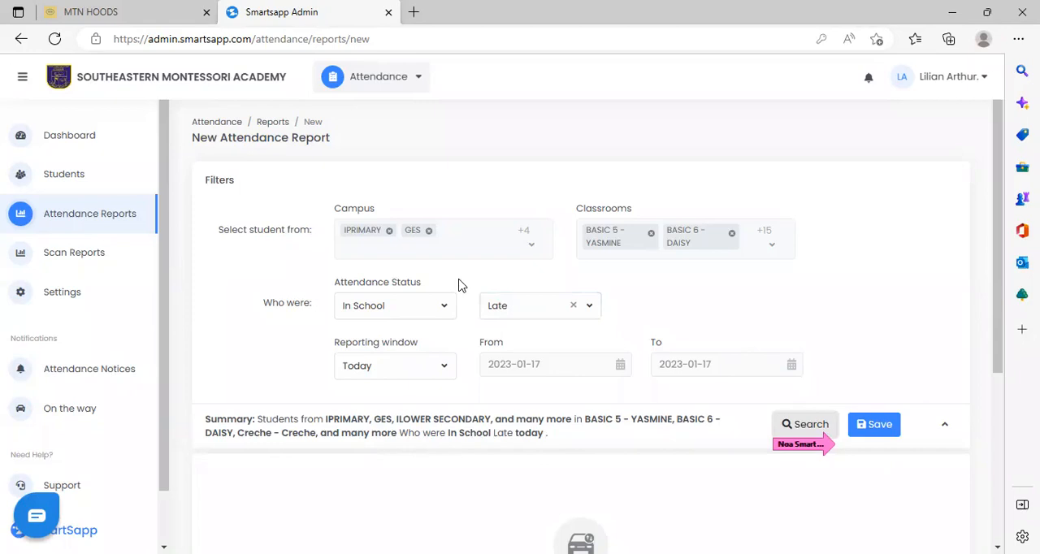
Restrict the attendance report's campus filter to UPPER PRIMARY only.
{"action": "left_click", "coordinate": [506, 239]}
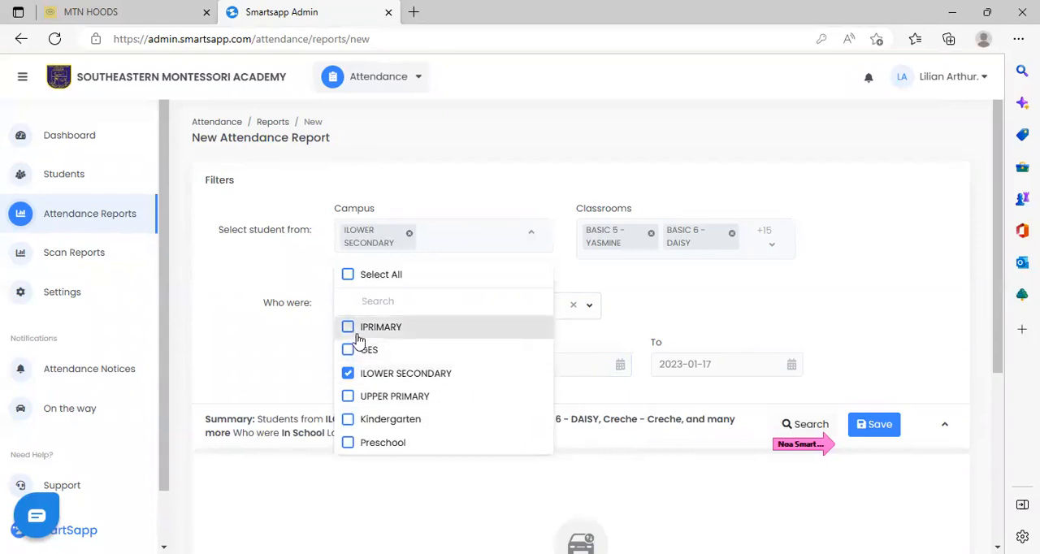
{"action": "left_click", "coordinate": [350, 350]}
{"action": "left_click", "coordinate": [349, 372]}
{"action": "left_click", "coordinate": [350, 351]}
{"action": "left_click", "coordinate": [349, 396]}
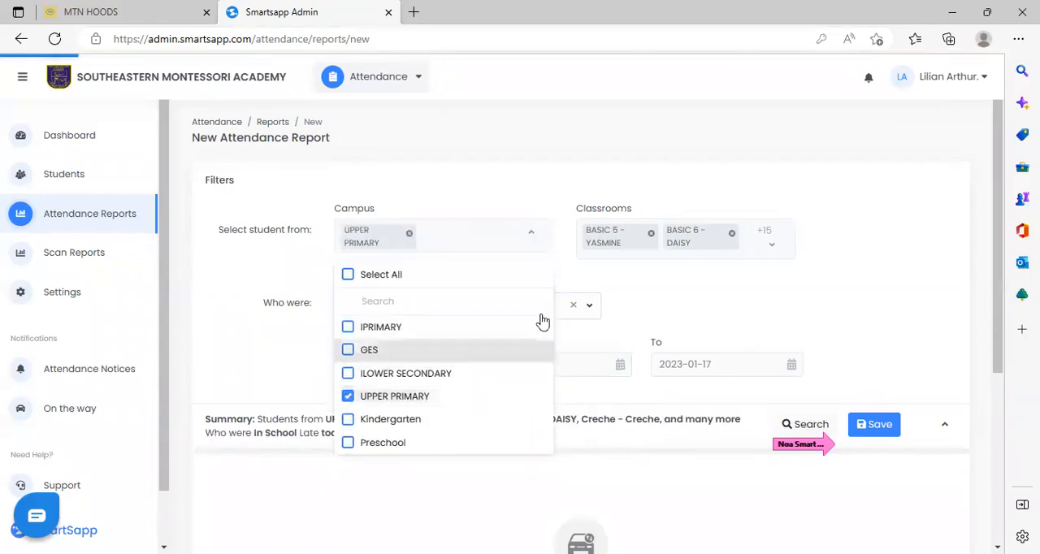
{"action": "left_click", "coordinate": [632, 276]}
Narrow the report's classroom filter to BASIC 6 - DAISY by removing BASIC 5 - YASMINE from the selection.
{"action": "left_click", "coordinate": [772, 243]}
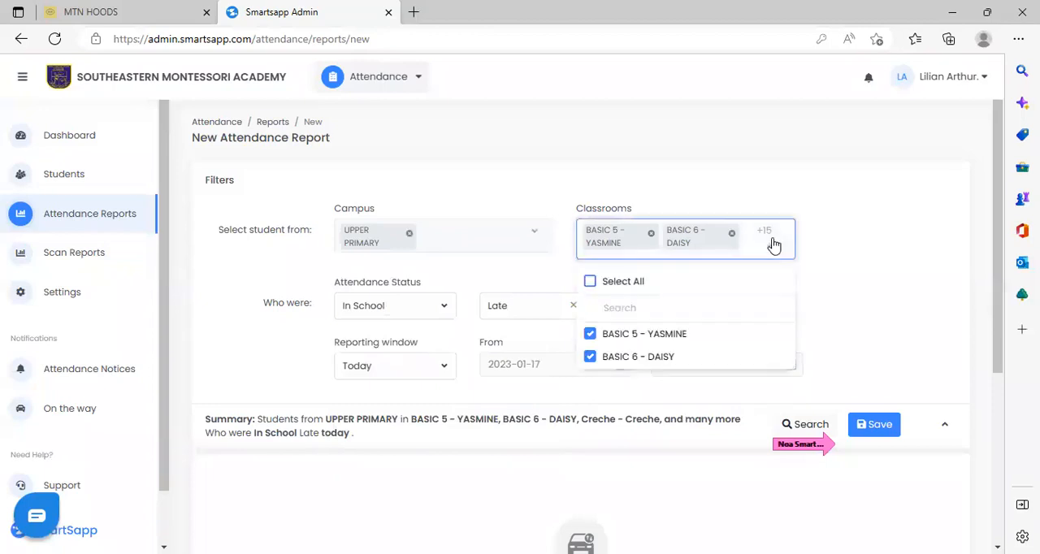
{"action": "left_click", "coordinate": [591, 335]}
{"action": "left_click", "coordinate": [591, 358]}
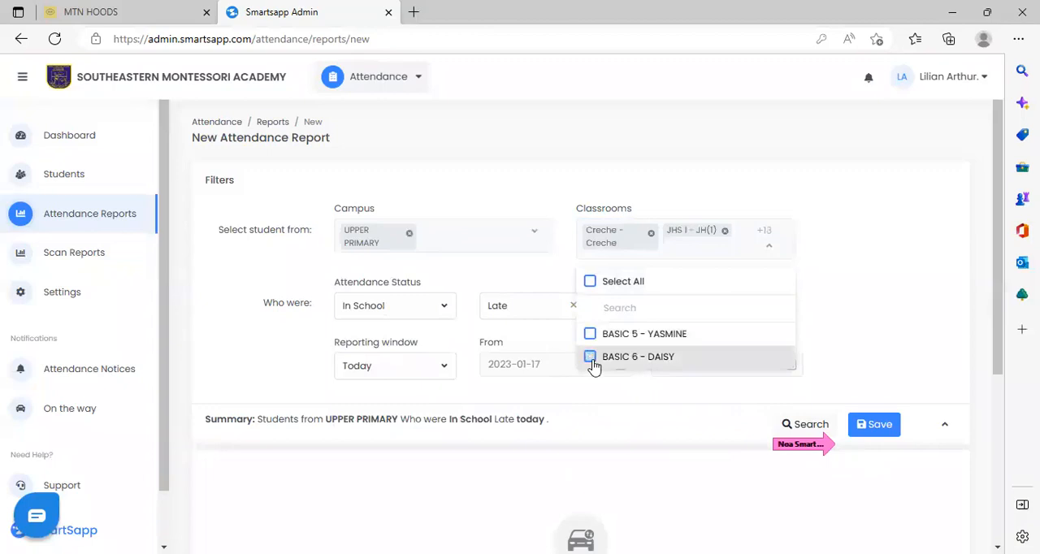
{"action": "left_click", "coordinate": [590, 358]}
{"action": "left_click", "coordinate": [847, 270]}
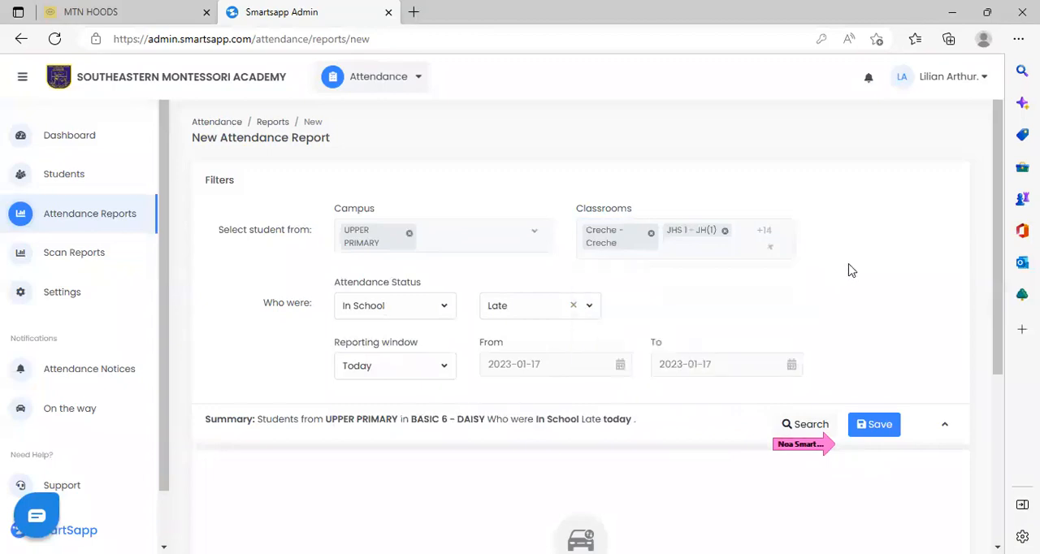
Set the report's attendance status to Not In School with the type Without Permission.
{"action": "left_click", "coordinate": [446, 313]}
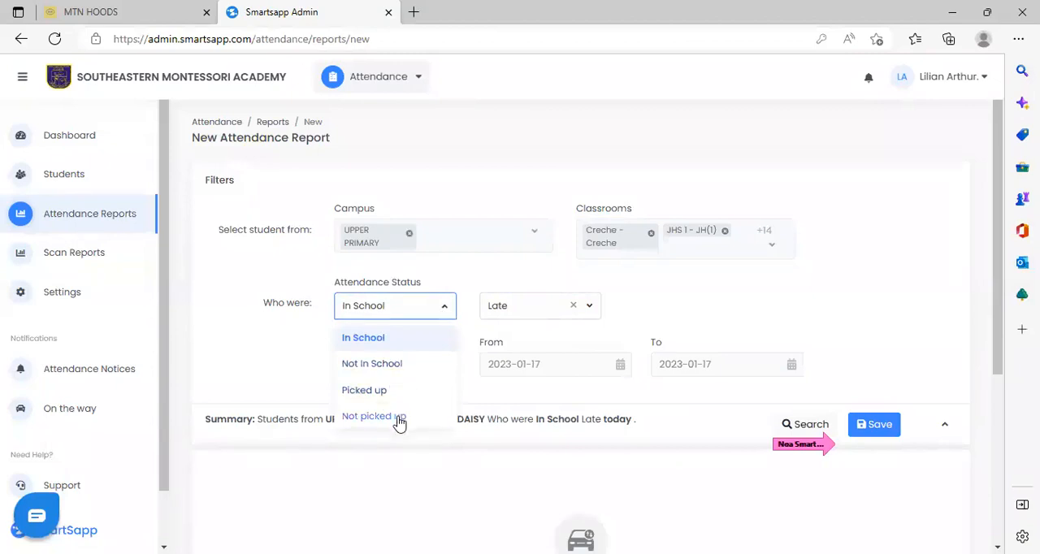
{"action": "left_click", "coordinate": [400, 366]}
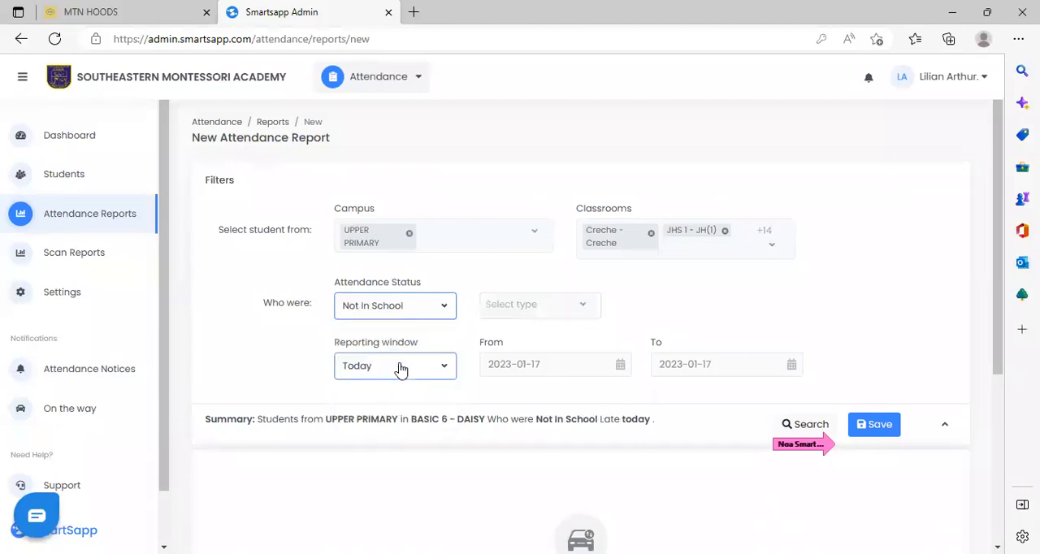
{"action": "left_click", "coordinate": [588, 307]}
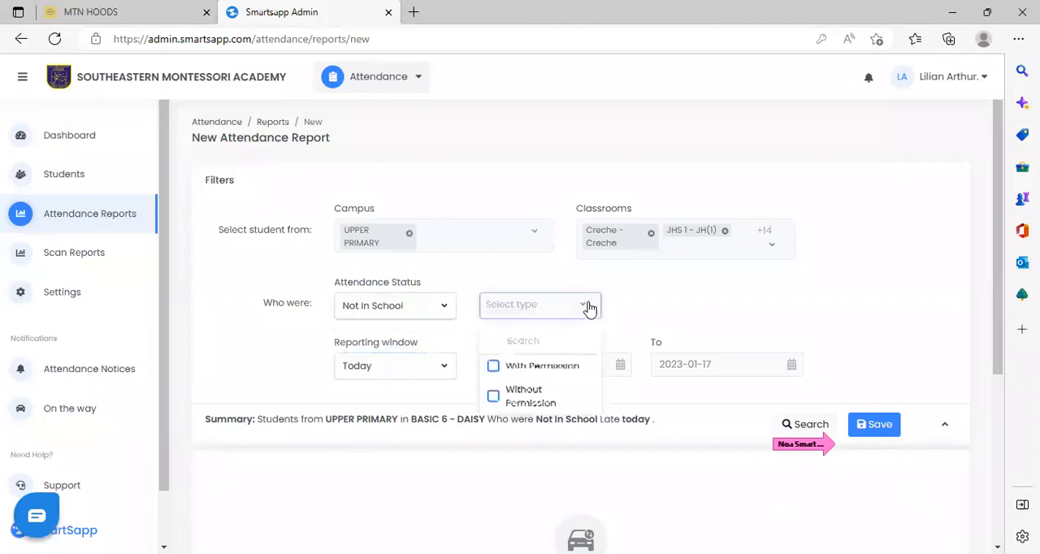
{"action": "left_click", "coordinate": [493, 398]}
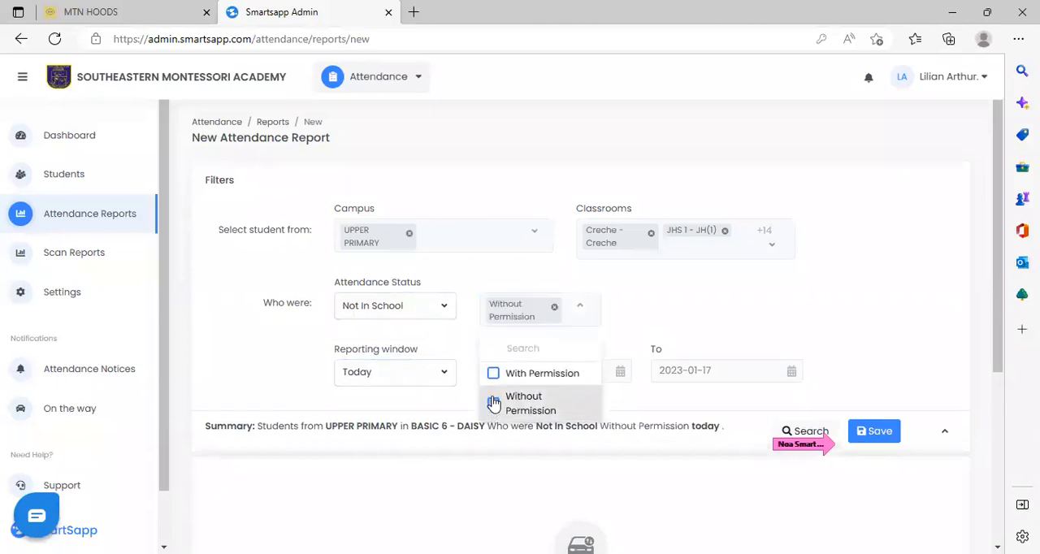
{"action": "left_click", "coordinate": [680, 299]}
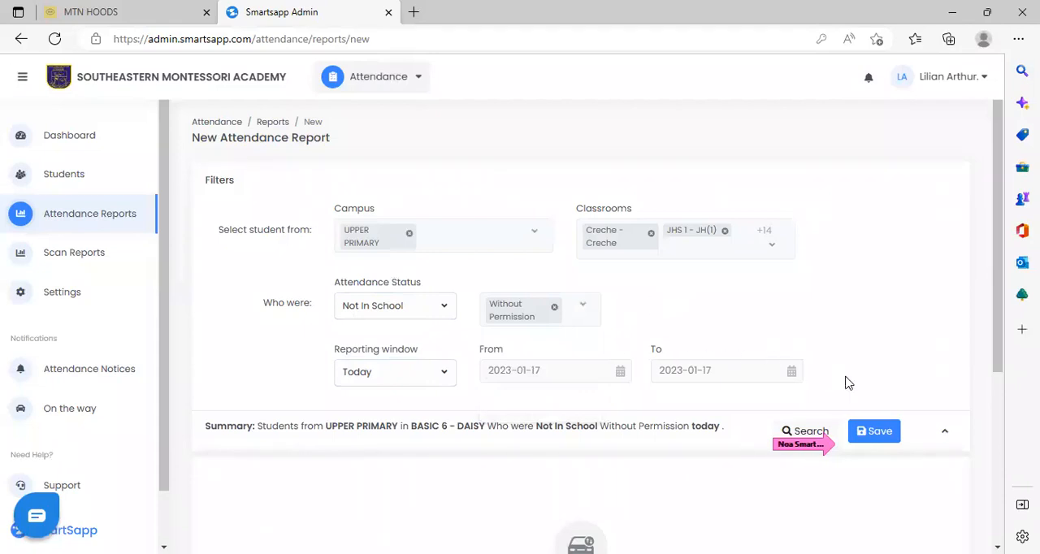
Run the search with the current filters and look over the report results.
{"action": "left_click", "coordinate": [798, 435]}
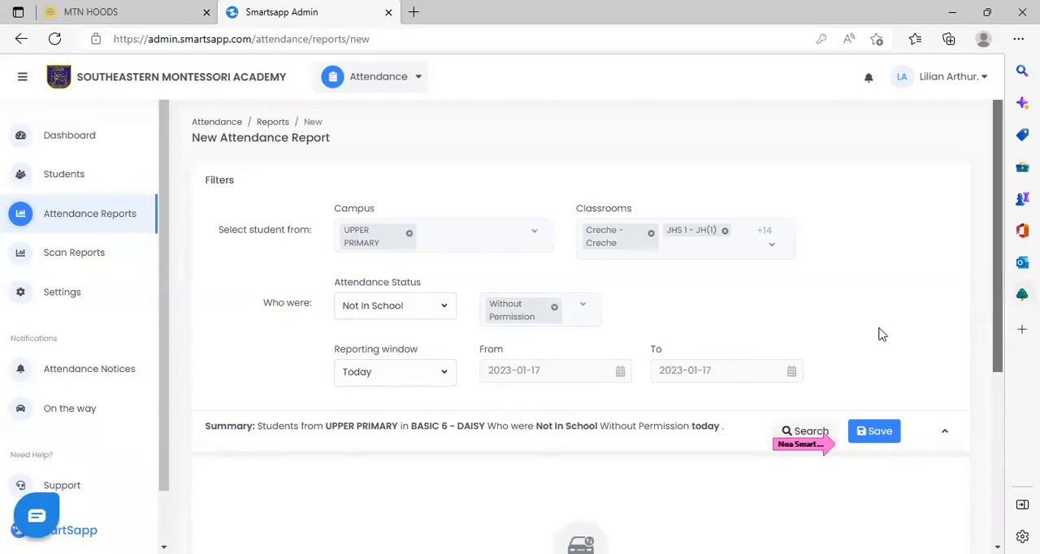
{"action": "scroll", "coordinate": [817, 230], "scroll_direction": "down", "scroll_amount": 3}
{"action": "left_click", "coordinate": [817, 226]}
{"action": "scroll", "coordinate": [854, 321], "scroll_direction": "down", "scroll_amount": 1}
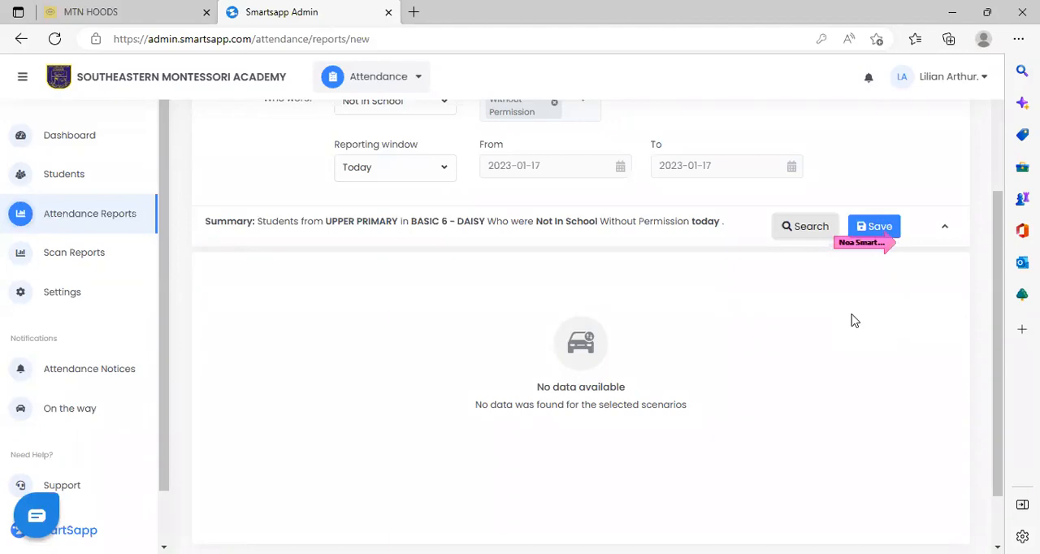
Save the report under the name BASIC 6 ABSENTEES and choose to send it as well.
{"action": "left_click", "coordinate": [889, 230]}
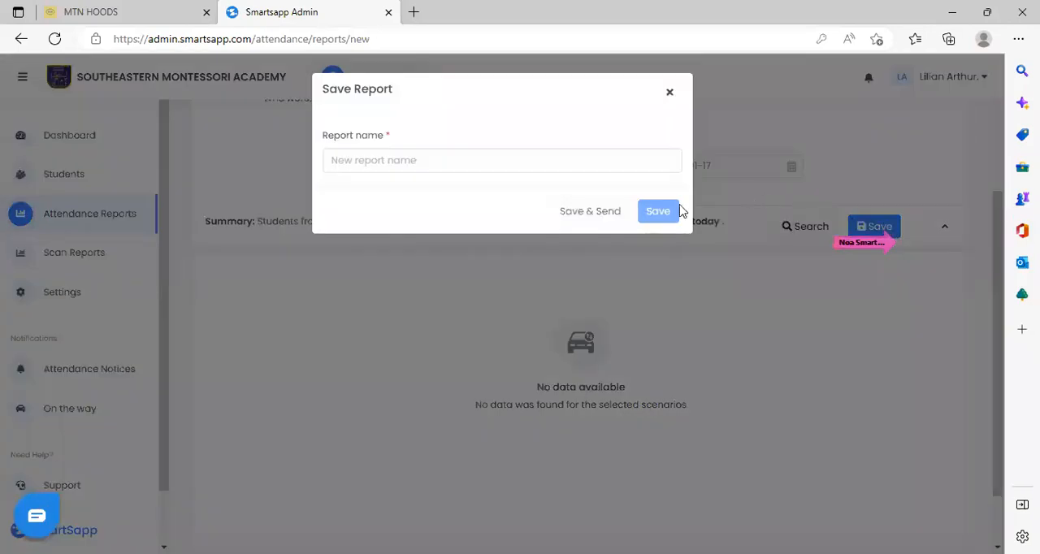
{"action": "left_click", "coordinate": [502, 168]}
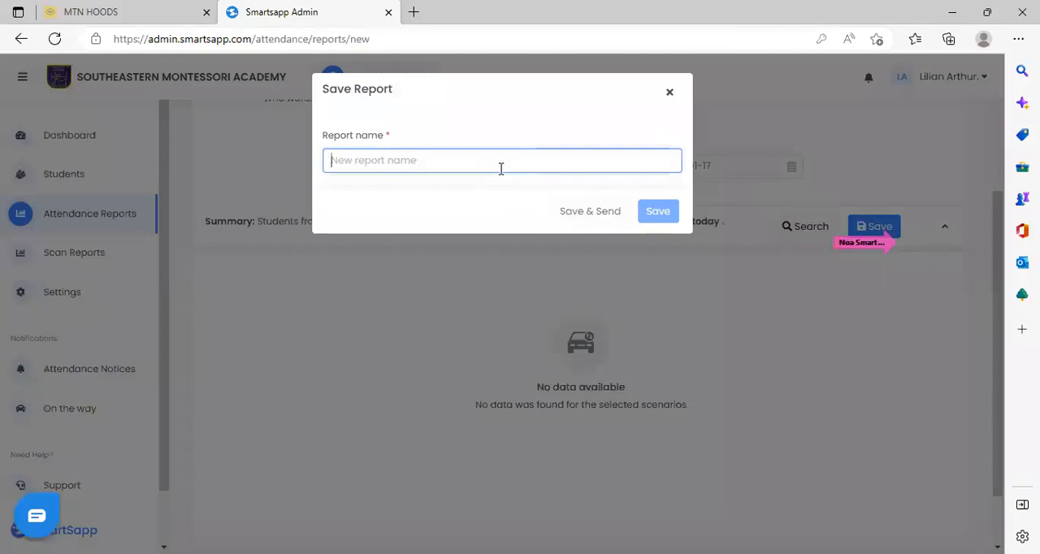
{"action": "type", "text": "BASIC 6 ABSENTEES"}
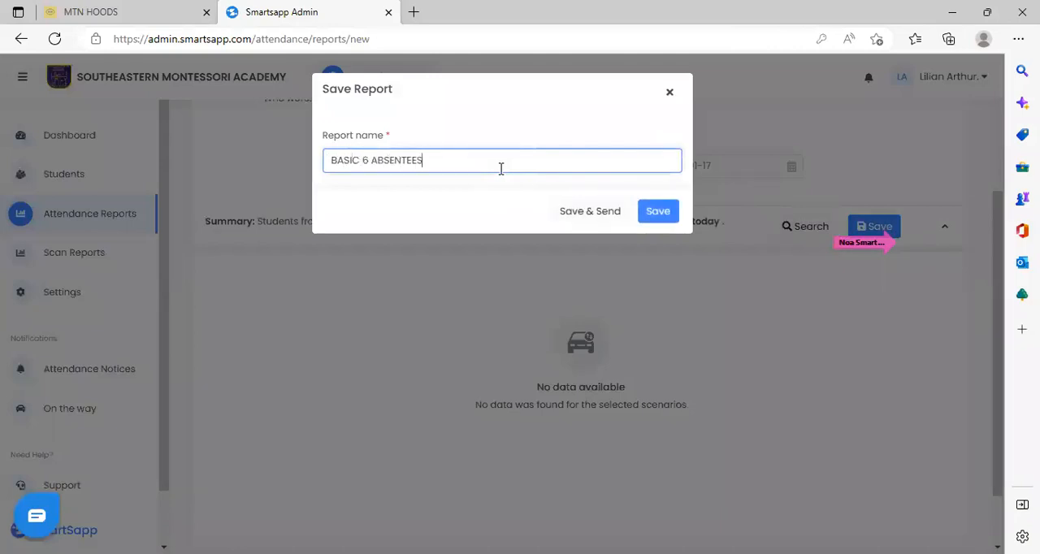
{"action": "left_click", "coordinate": [590, 213]}
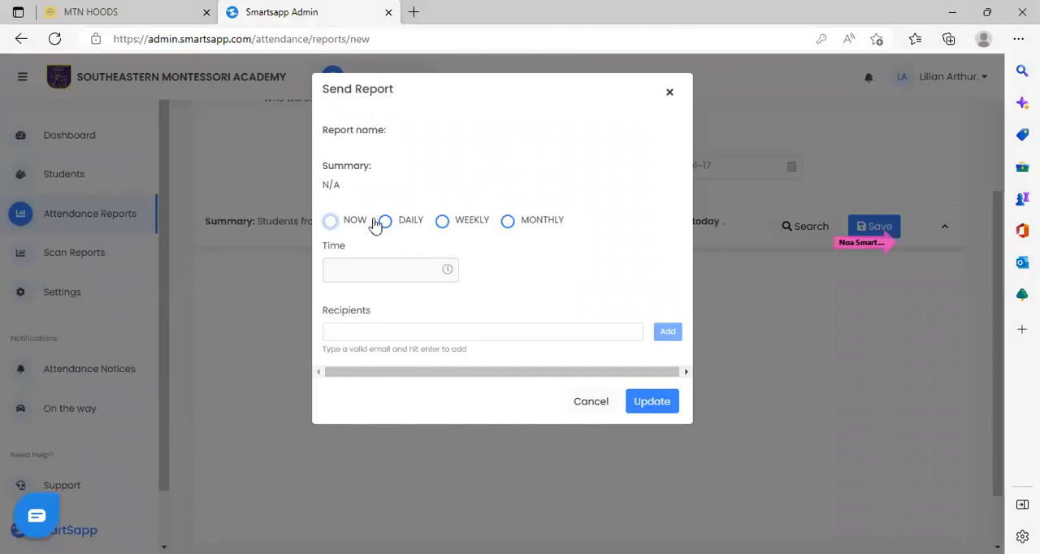
Schedule the report to be sent weekly on Friday at 03:00.
{"action": "left_click", "coordinate": [443, 225]}
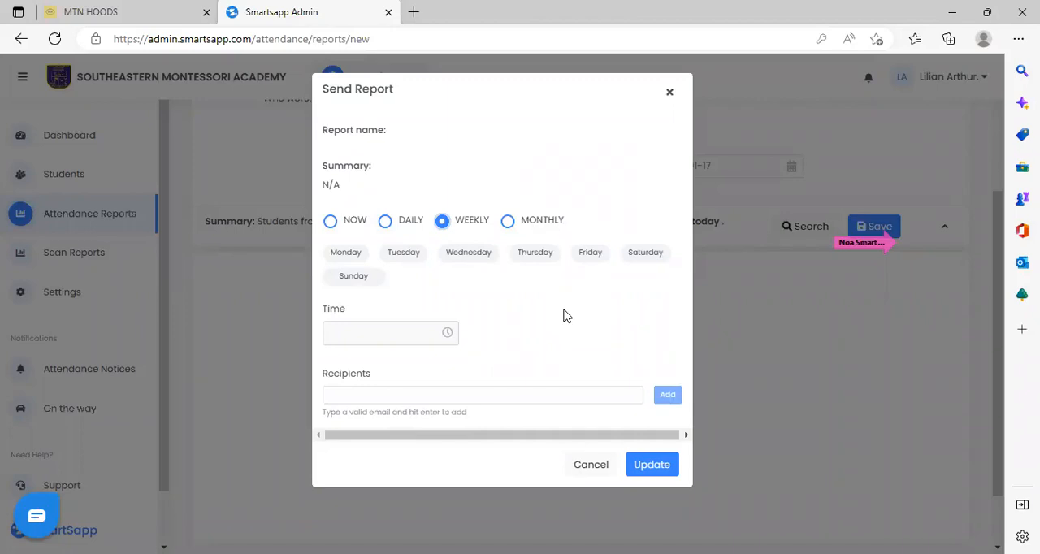
{"action": "left_click", "coordinate": [590, 255]}
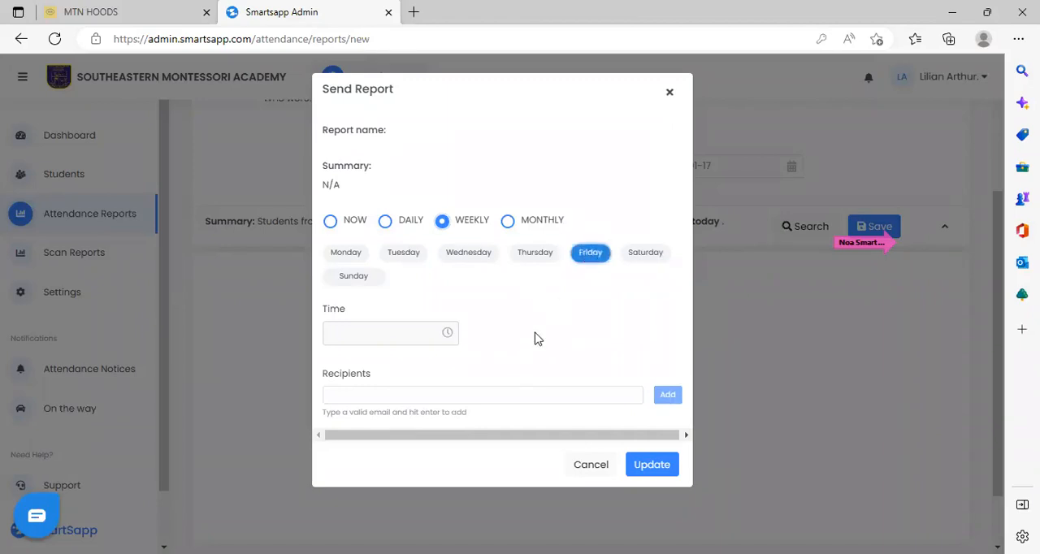
{"action": "left_click", "coordinate": [447, 336]}
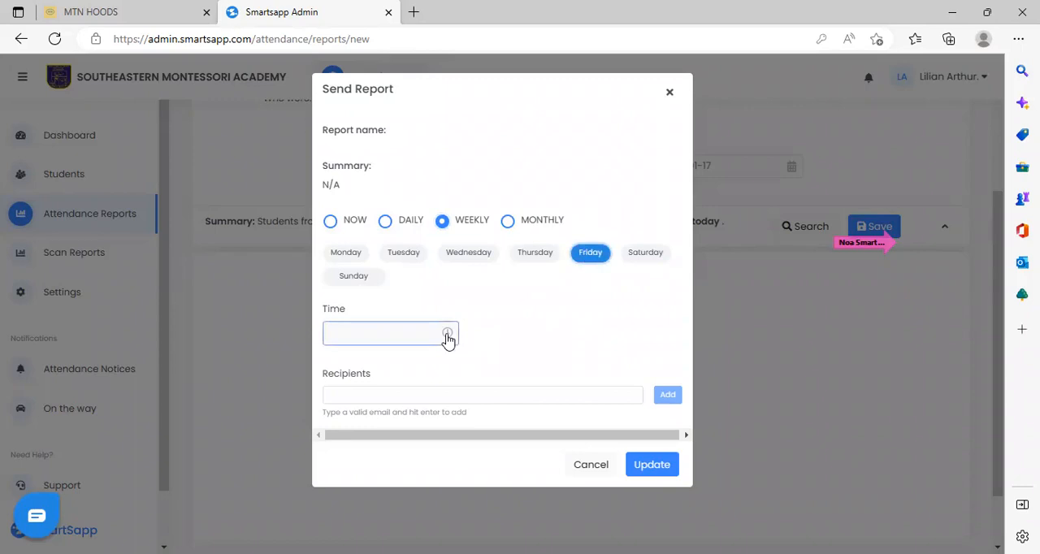
{"action": "left_click", "coordinate": [367, 404]}
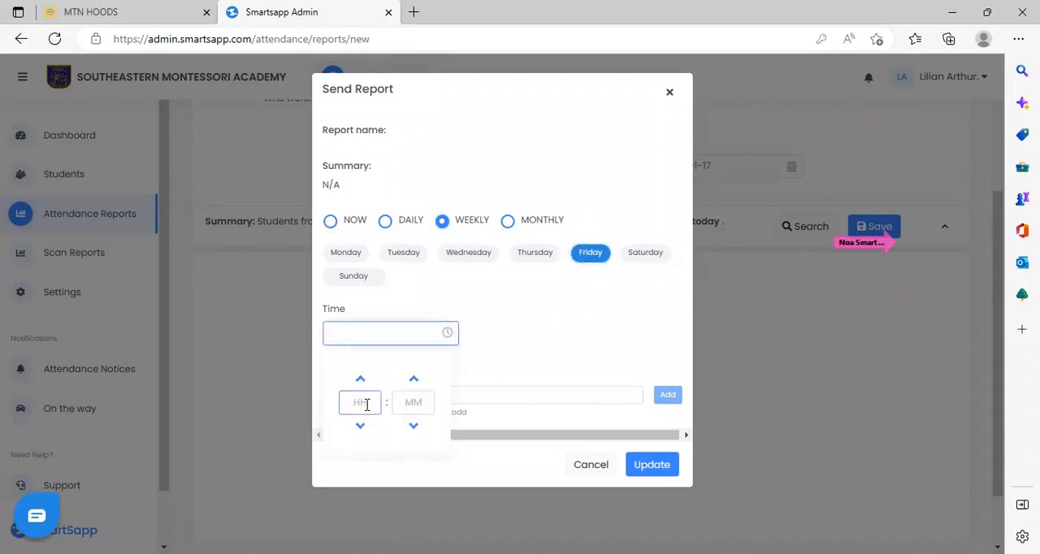
{"action": "type", "text": "3"}
{"action": "left_click", "coordinate": [415, 402]}
{"action": "left_click", "coordinate": [414, 379]}
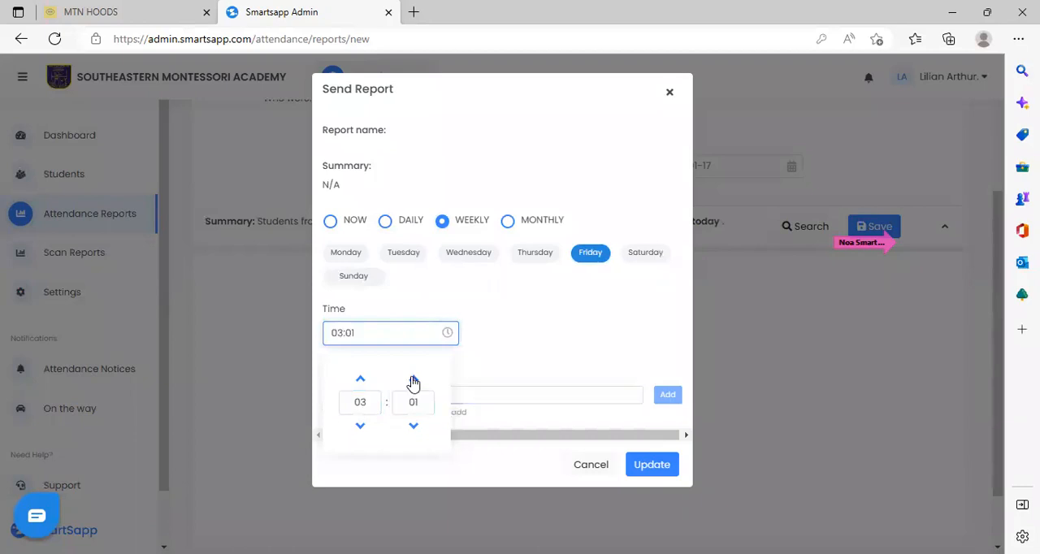
{"action": "left_click", "coordinate": [414, 428]}
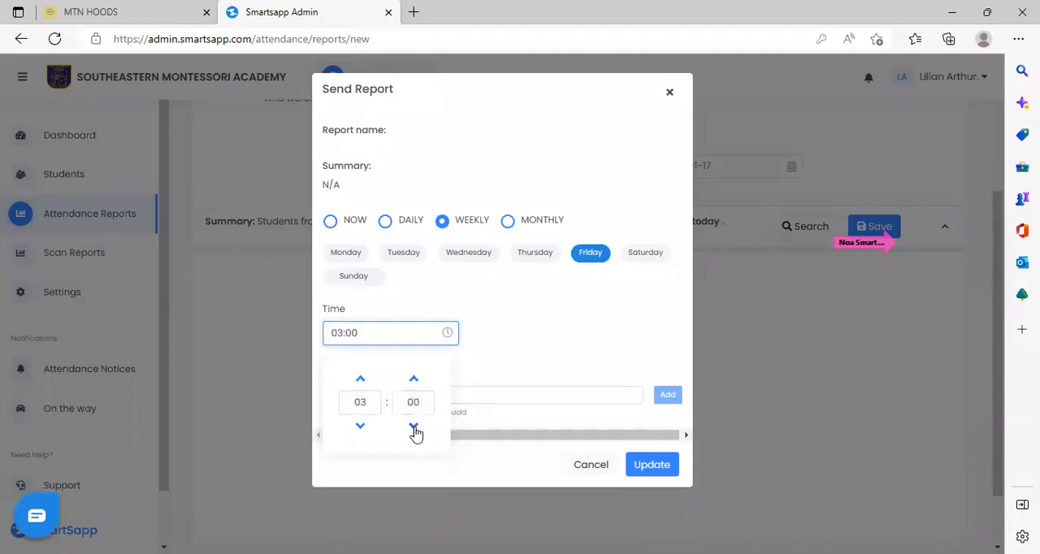
{"action": "left_click", "coordinate": [639, 358]}
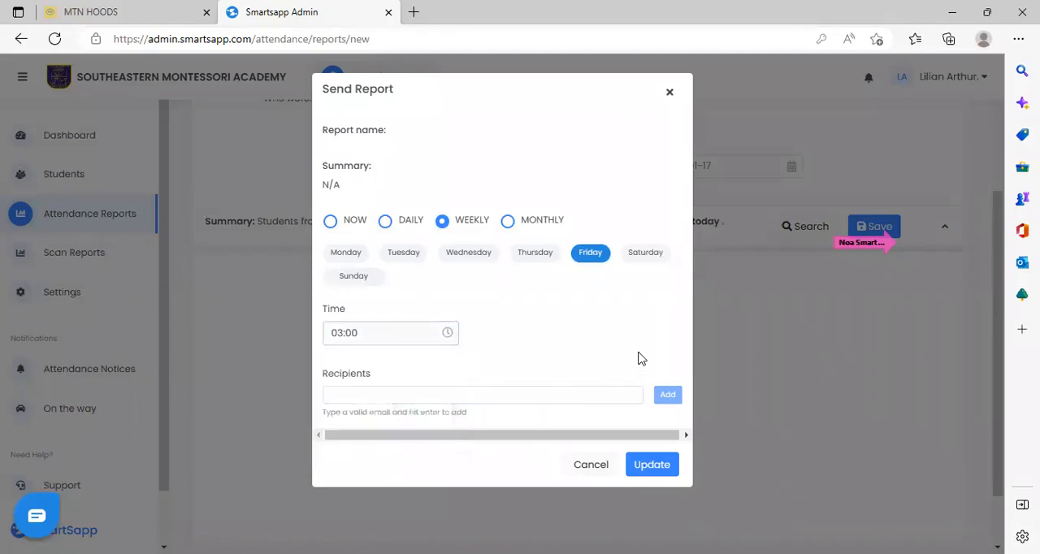
Add the recipient's e-mail address to the report, submit the sending settings and close the dialog.
{"action": "left_click", "coordinate": [537, 394]}
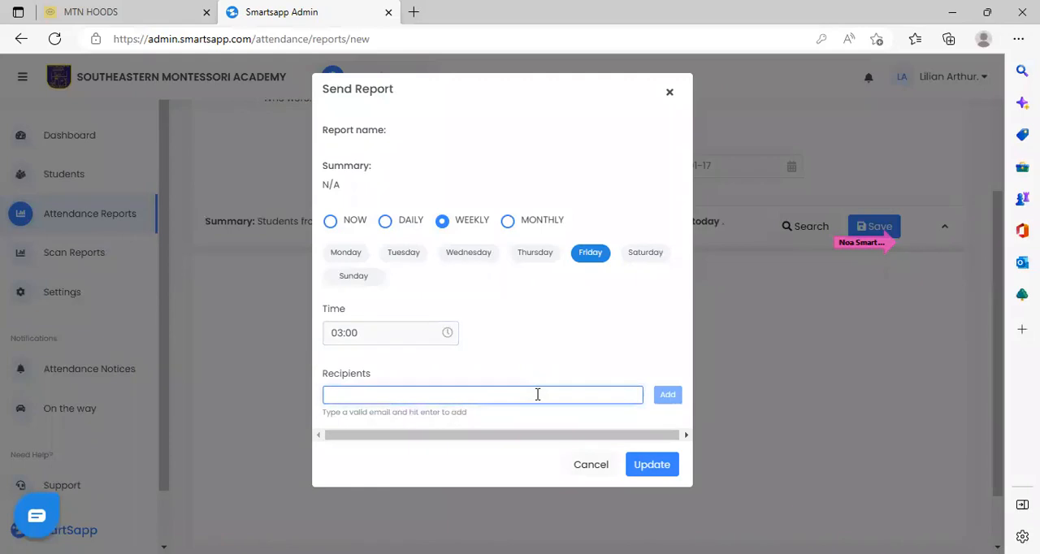
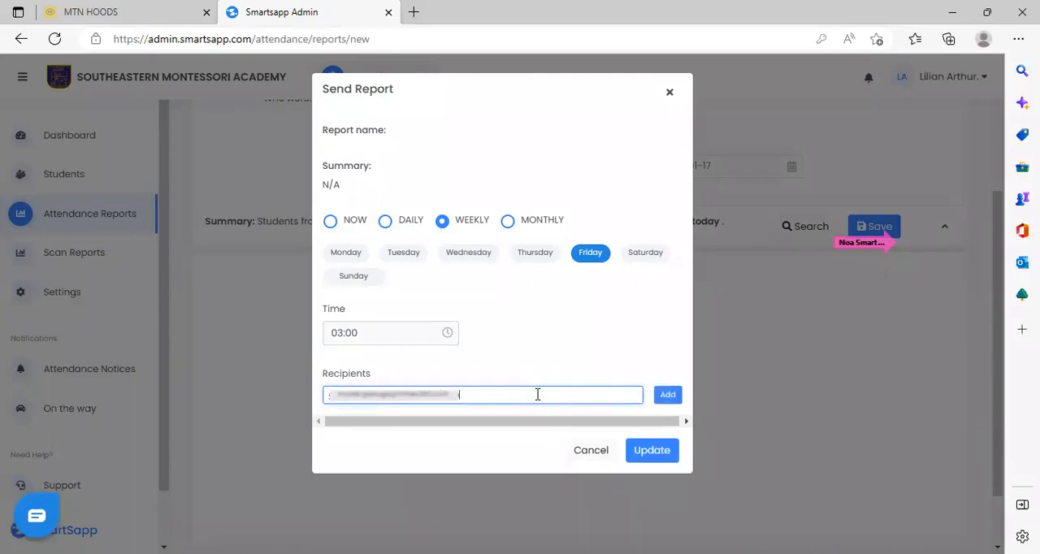
{"action": "left_click", "coordinate": [665, 396]}
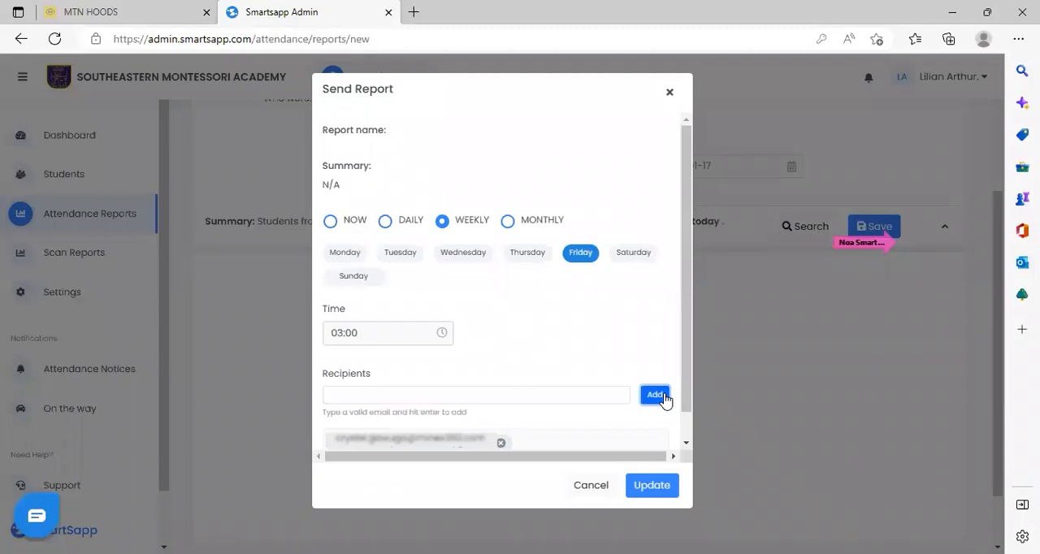
{"action": "left_click", "coordinate": [650, 485]}
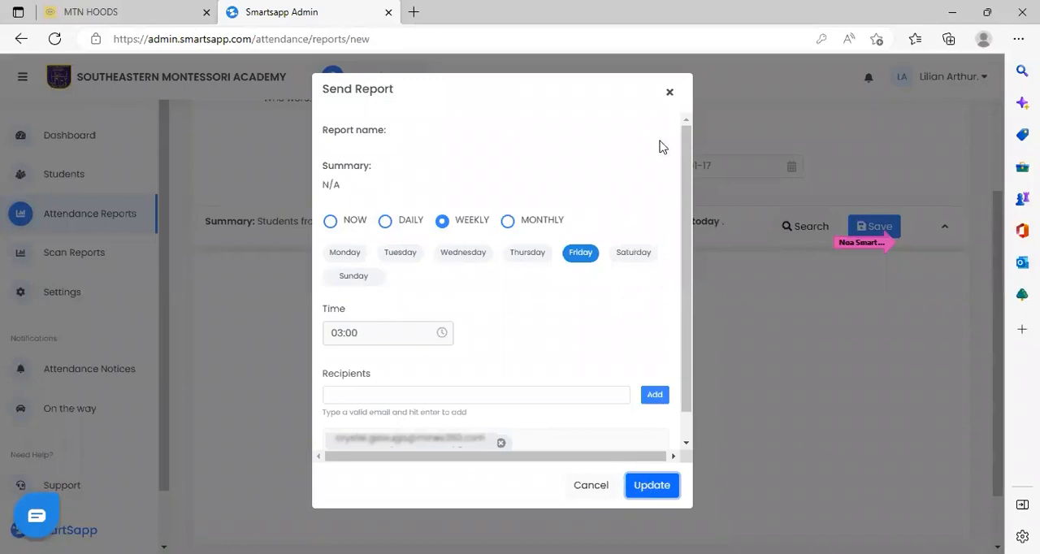
{"action": "left_click", "coordinate": [667, 92]}
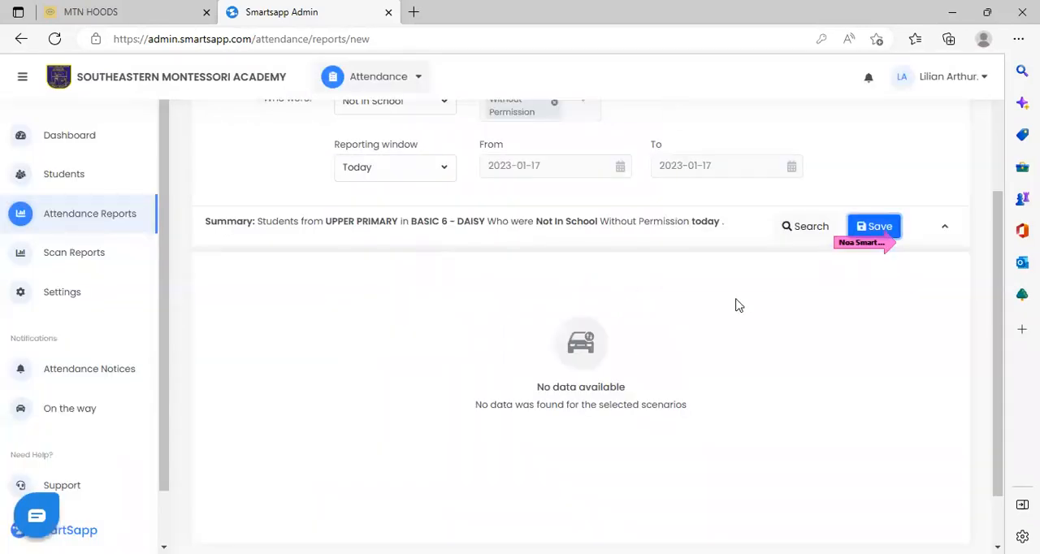
Create a new scan report and select the GES campus.
{"action": "left_click", "coordinate": [94, 254]}
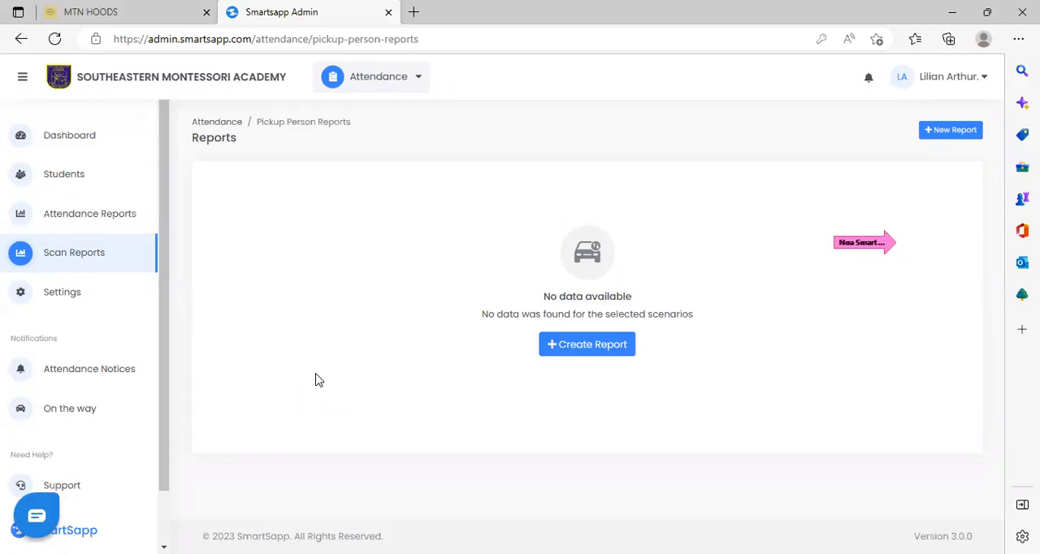
{"action": "left_click", "coordinate": [592, 345]}
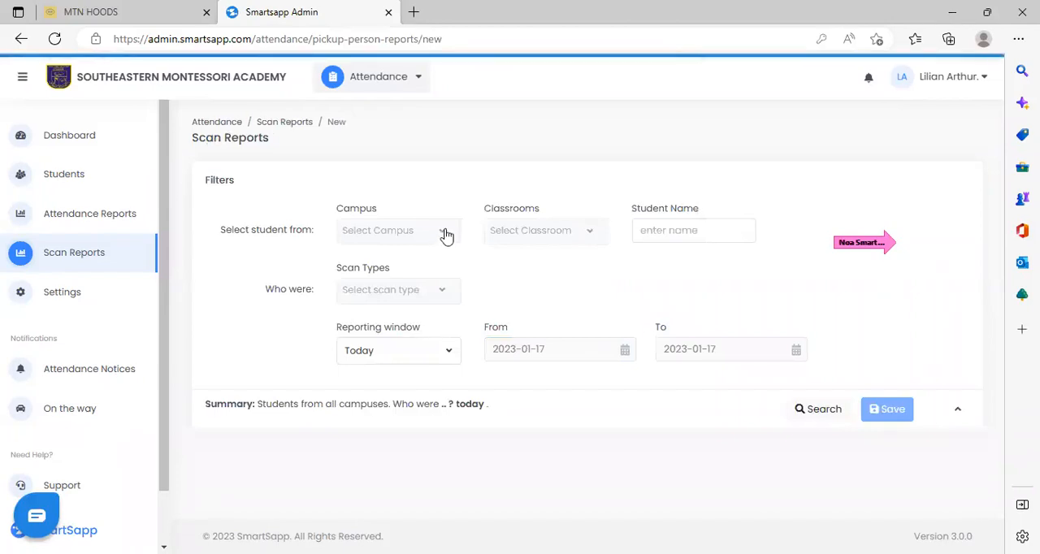
{"action": "left_click", "coordinate": [446, 235]}
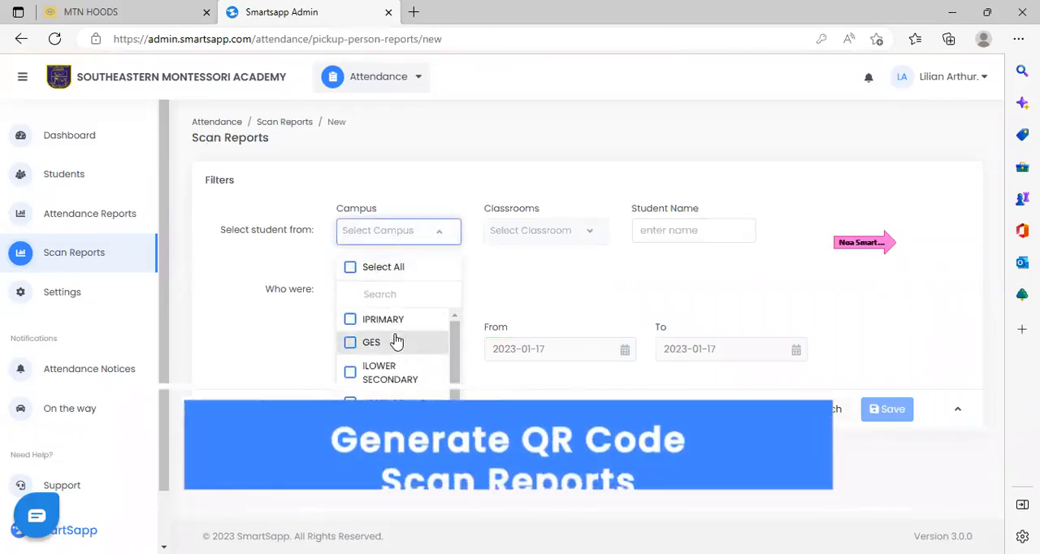
{"action": "left_click", "coordinate": [396, 342]}
{"action": "left_click", "coordinate": [590, 235]}
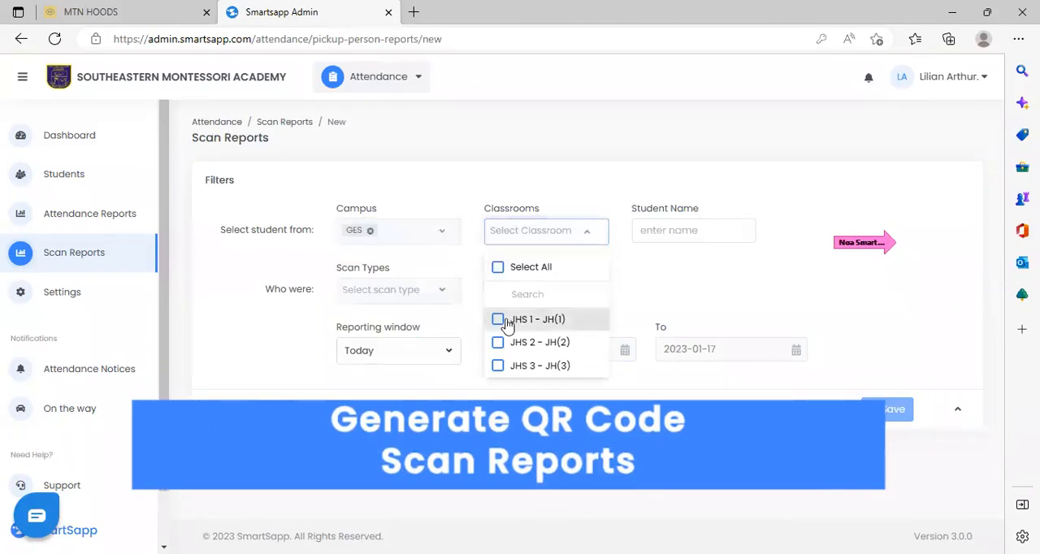
{"action": "left_click", "coordinate": [498, 319]}
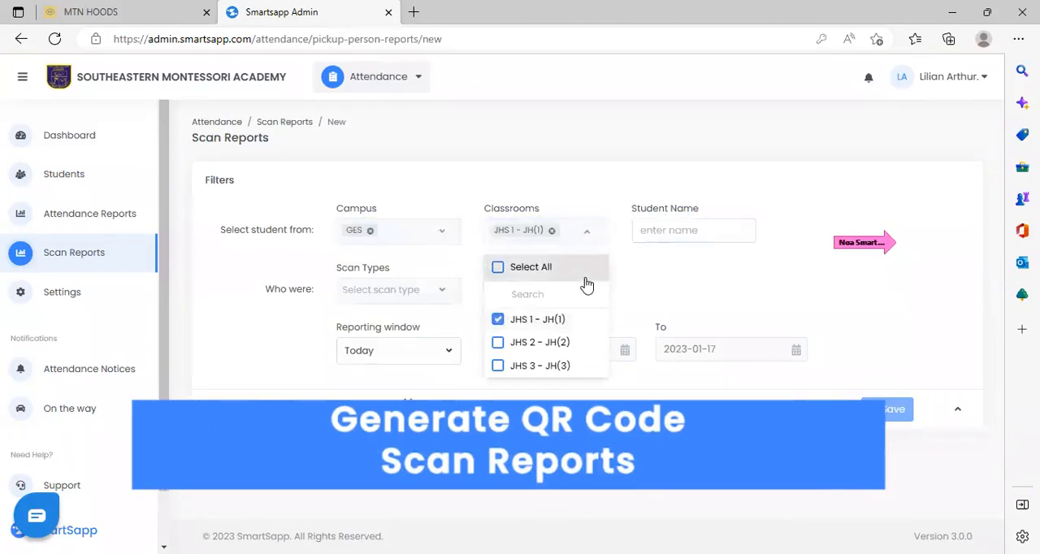
{"action": "left_click", "coordinate": [499, 320]}
{"action": "left_click", "coordinate": [652, 281]}
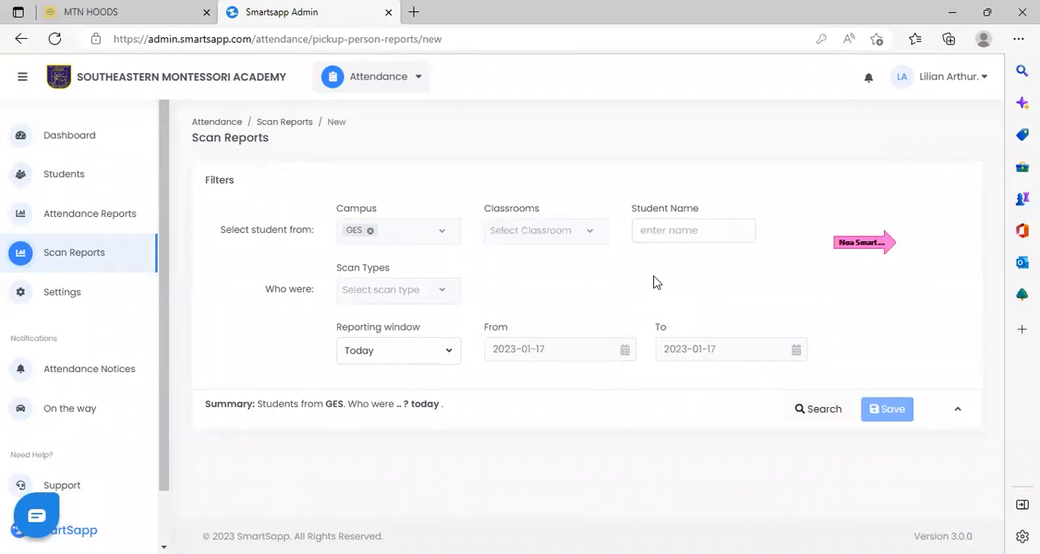
View the scan report's scan type options and student name filter, and open the attendance settings.
{"action": "left_click", "coordinate": [438, 290]}
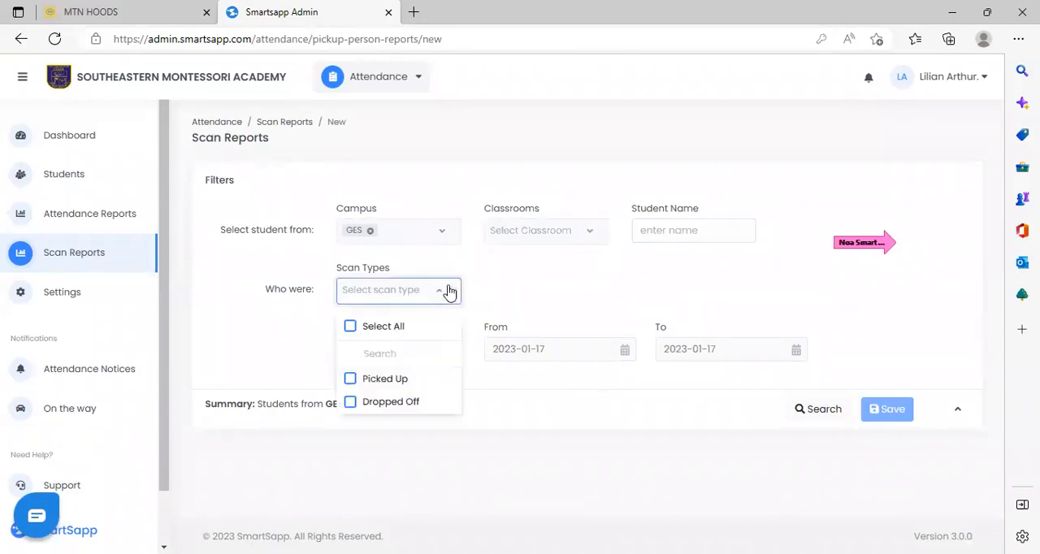
{"action": "left_click", "coordinate": [685, 230]}
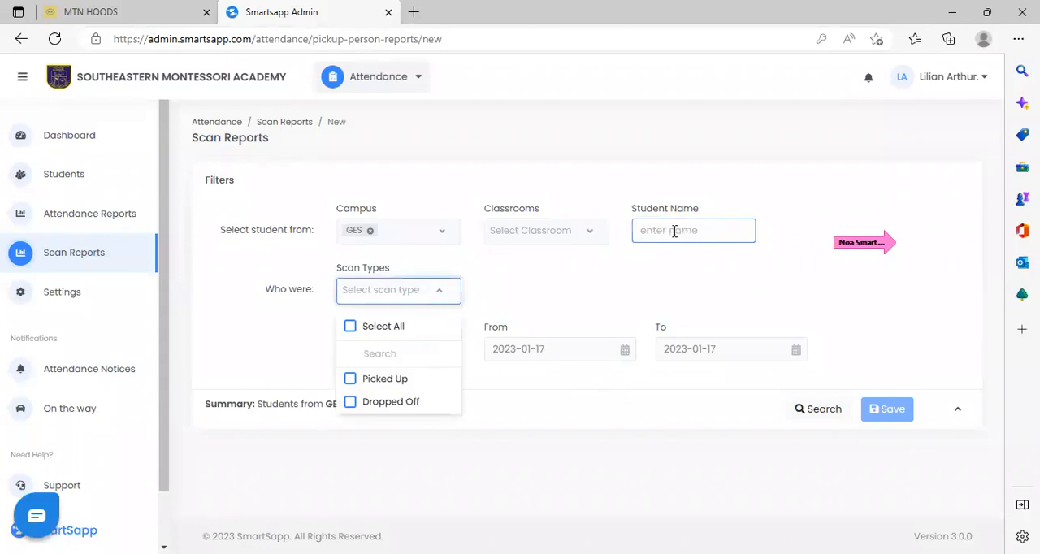
{"action": "left_click", "coordinate": [650, 278]}
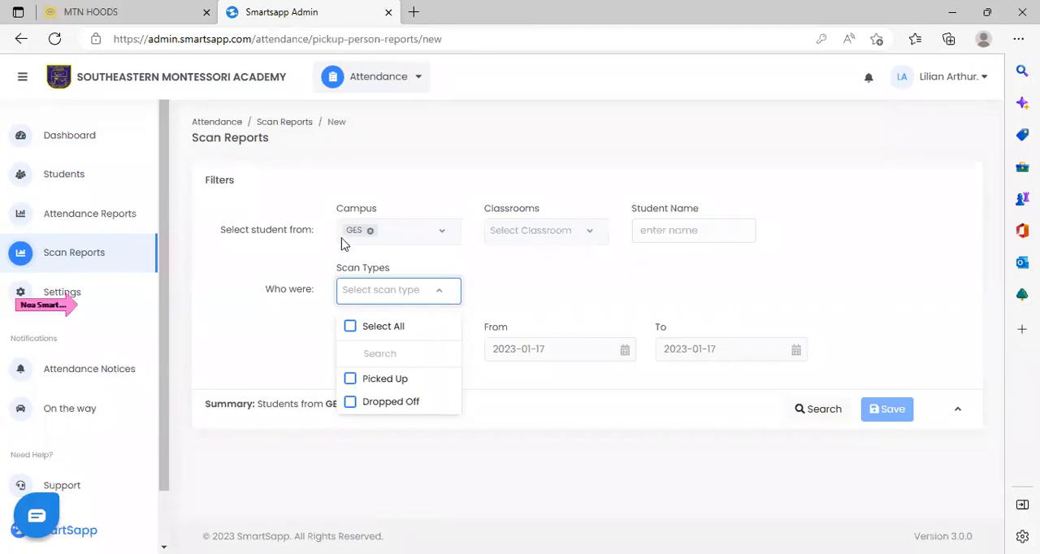
{"action": "left_click", "coordinate": [83, 294]}
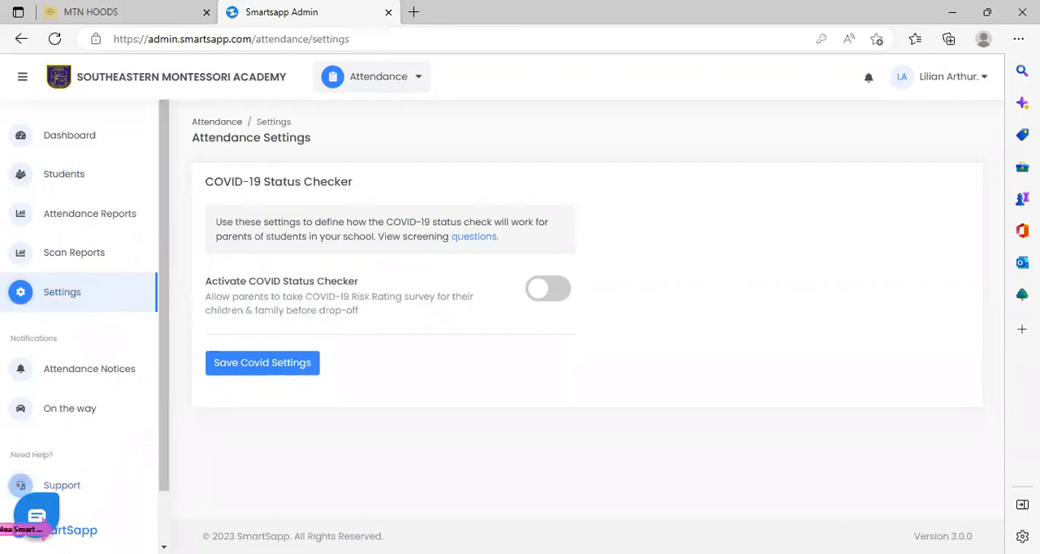
Return to the attendance dashboard and open the Ask for help conversation in the support chat.
{"action": "left_click", "coordinate": [44, 529]}
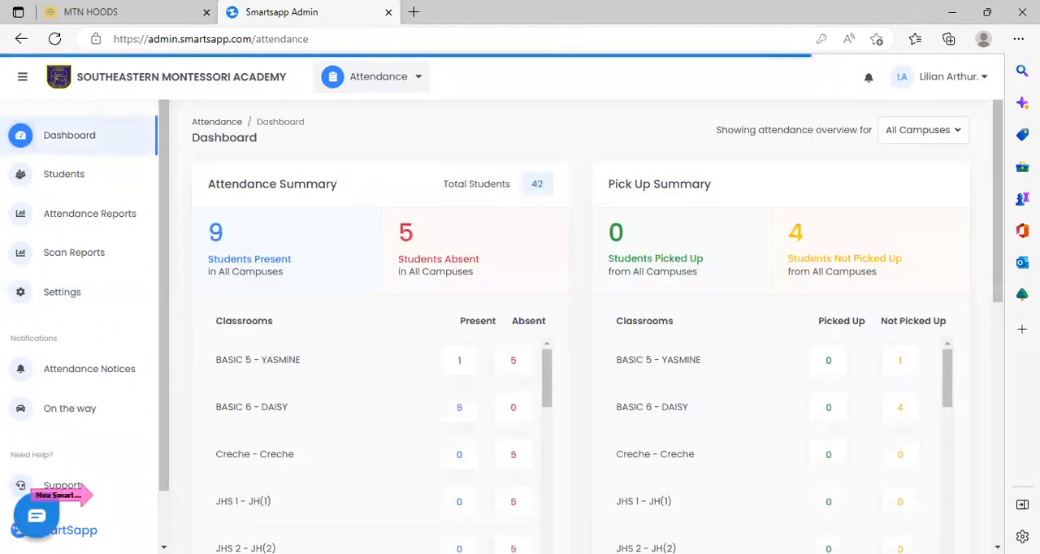
{"action": "left_click", "coordinate": [71, 488]}
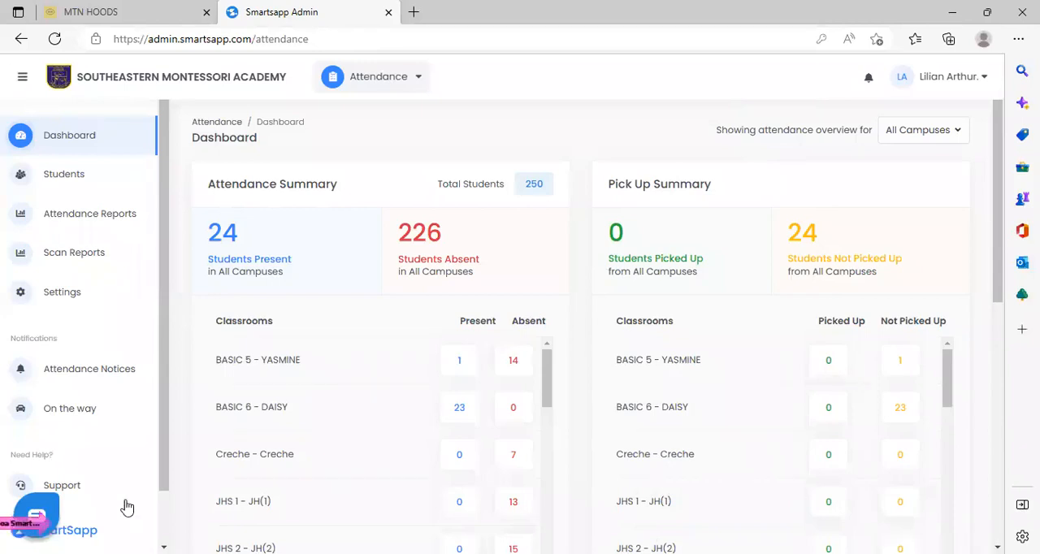
{"action": "left_click", "coordinate": [47, 507]}
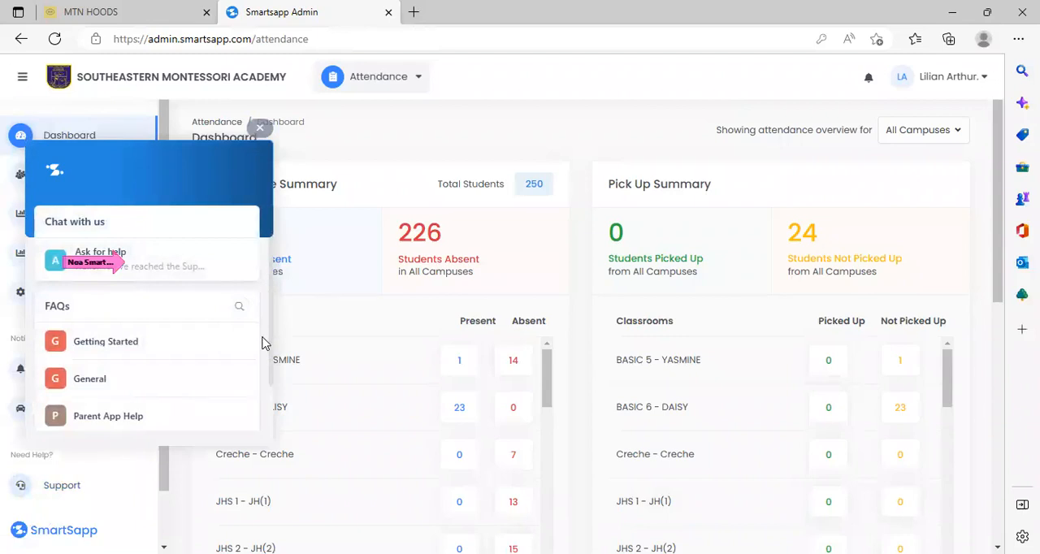
{"action": "left_click", "coordinate": [150, 265]}
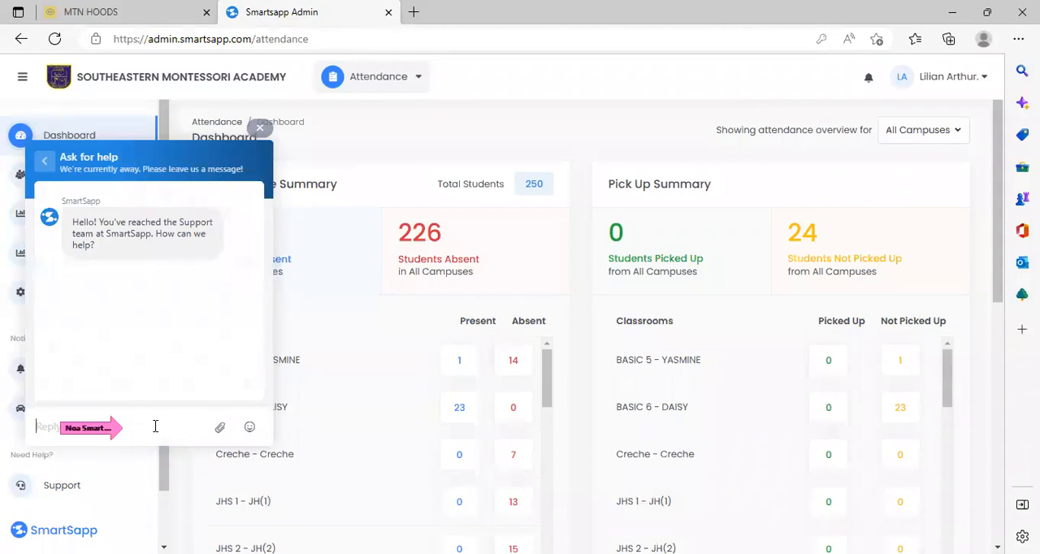
{"action": "left_click", "coordinate": [155, 425]}
Switch from Attendance to the Management module and close the support chat.
{"action": "left_click", "coordinate": [417, 81]}
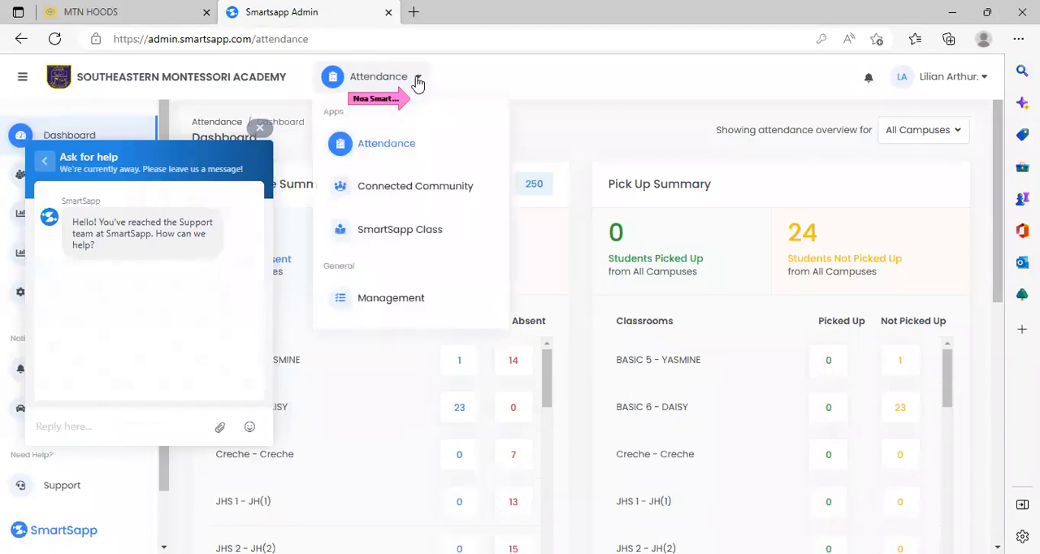
{"action": "left_click", "coordinate": [418, 299]}
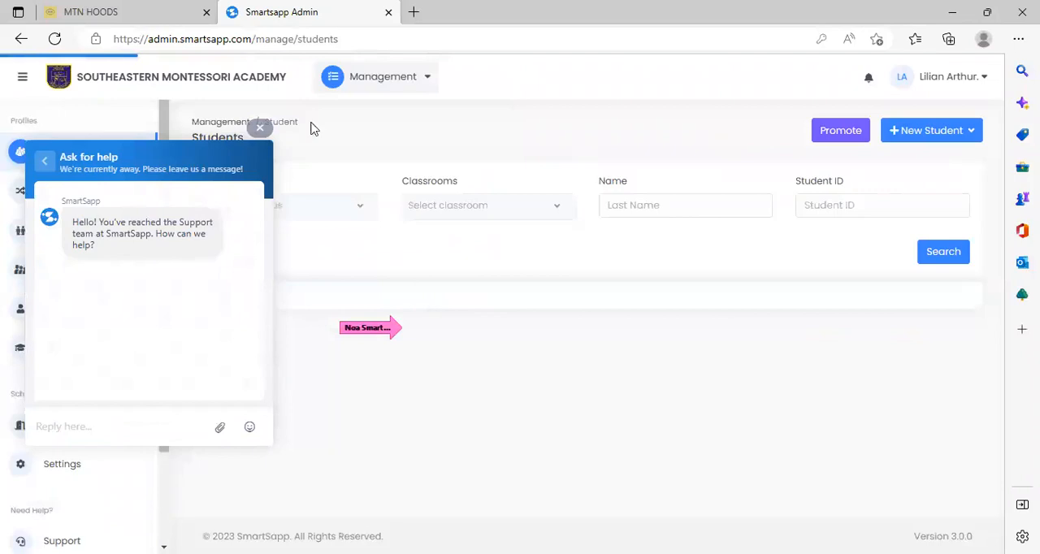
{"action": "left_click", "coordinate": [260, 127]}
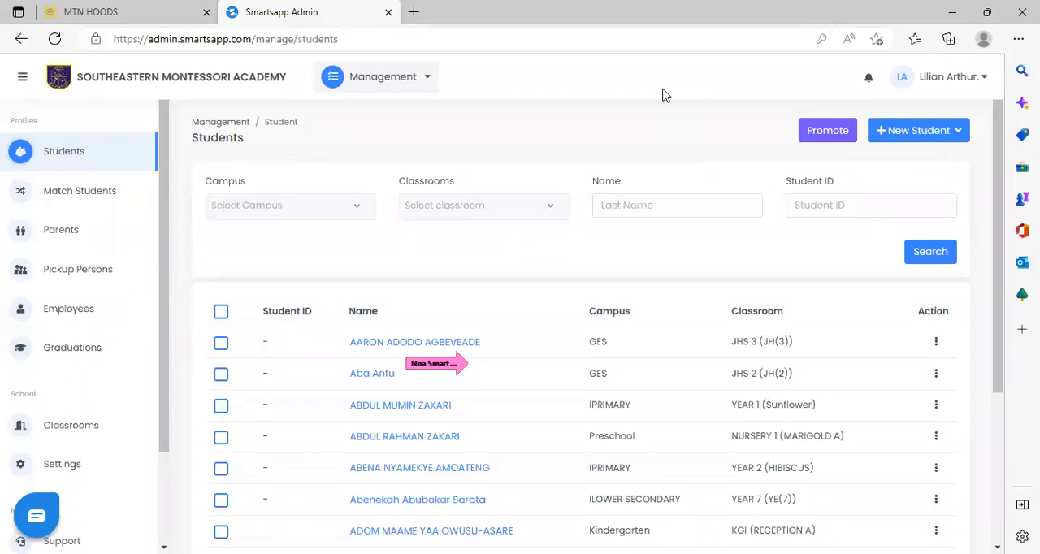
Browse the student list through its second page and view the Campus filter options.
{"action": "left_click_drag", "start_coordinate": [1000, 222], "coordinate": [1001, 351]}
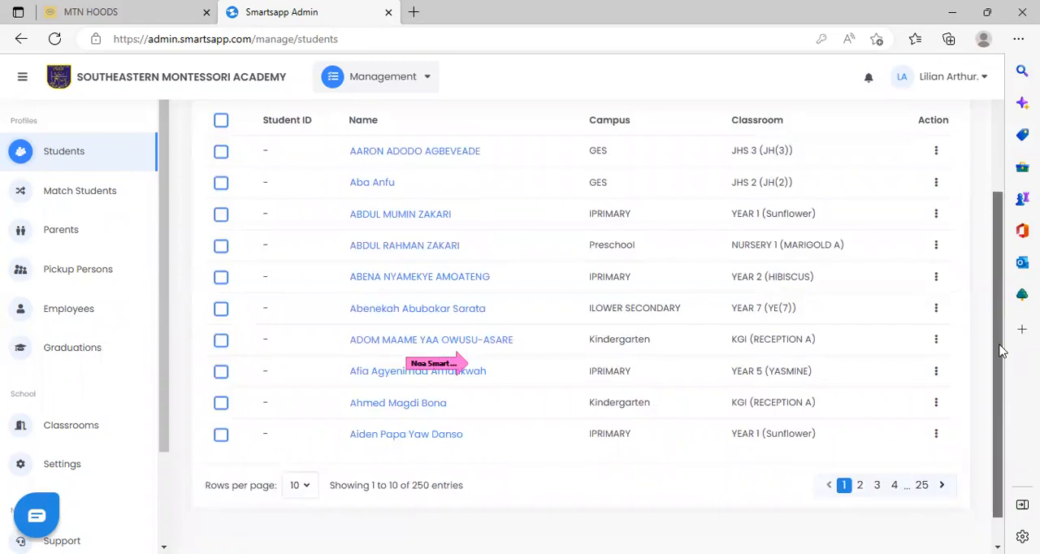
{"action": "left_click_drag", "start_coordinate": [1001, 351], "coordinate": [997, 346]}
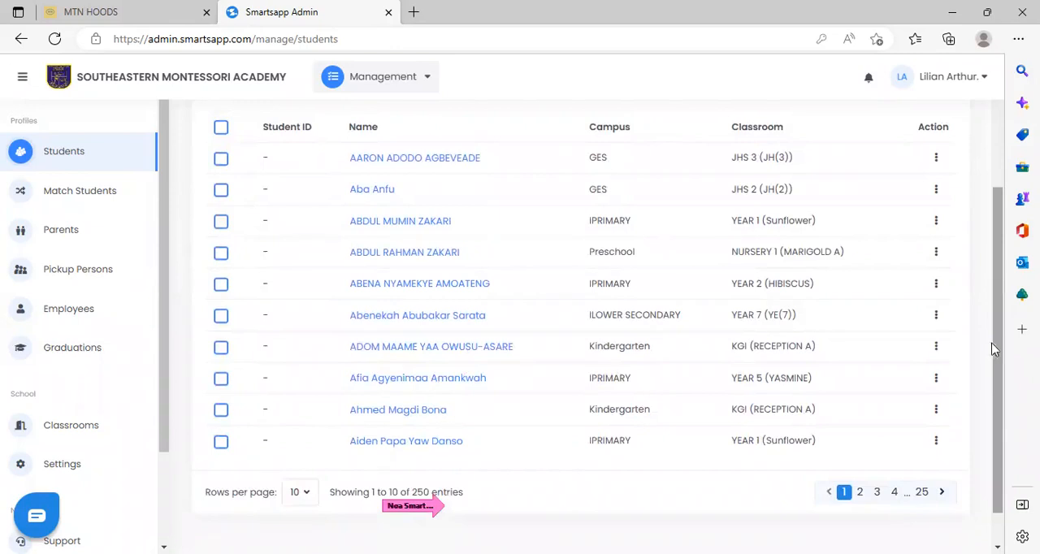
{"action": "left_click", "coordinate": [860, 493]}
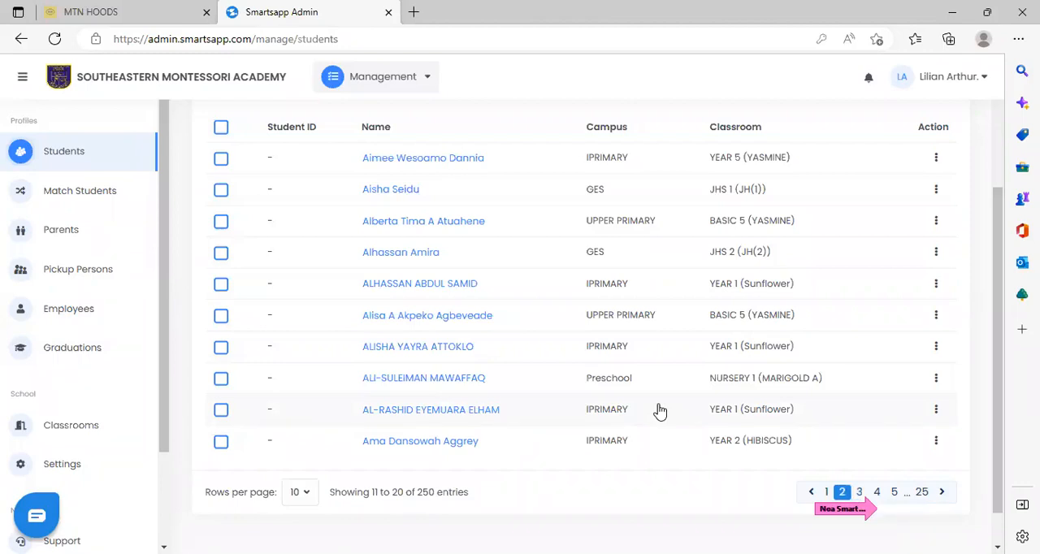
{"action": "scroll", "coordinate": [1001, 167], "scroll_direction": "up", "scroll_amount": 3}
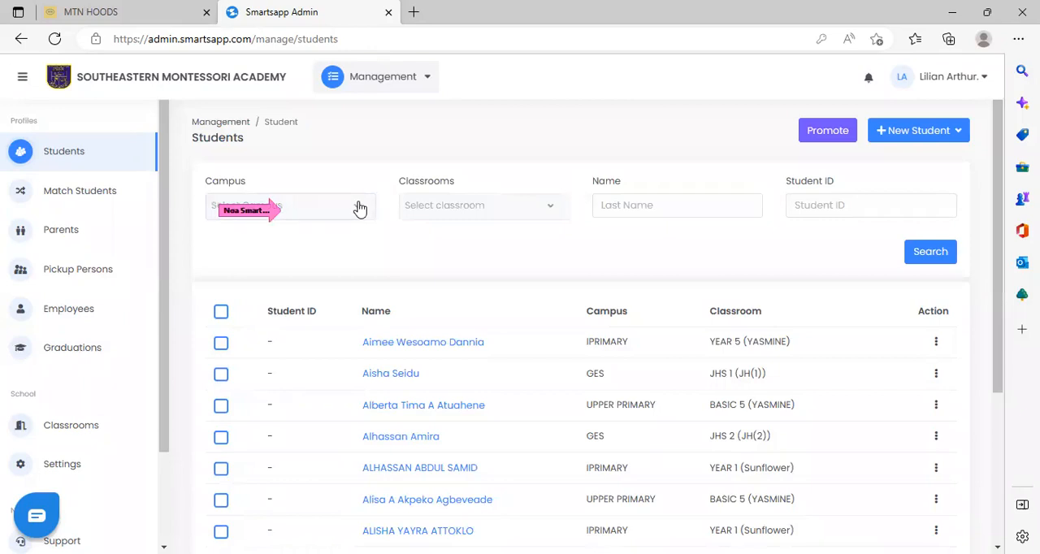
{"action": "left_click", "coordinate": [360, 209]}
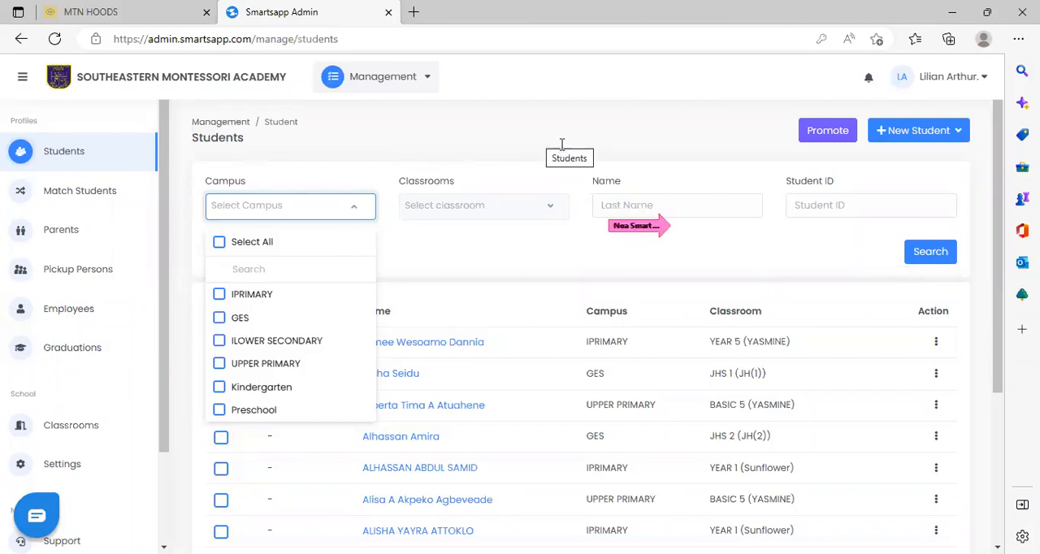
{"action": "left_click", "coordinate": [638, 205]}
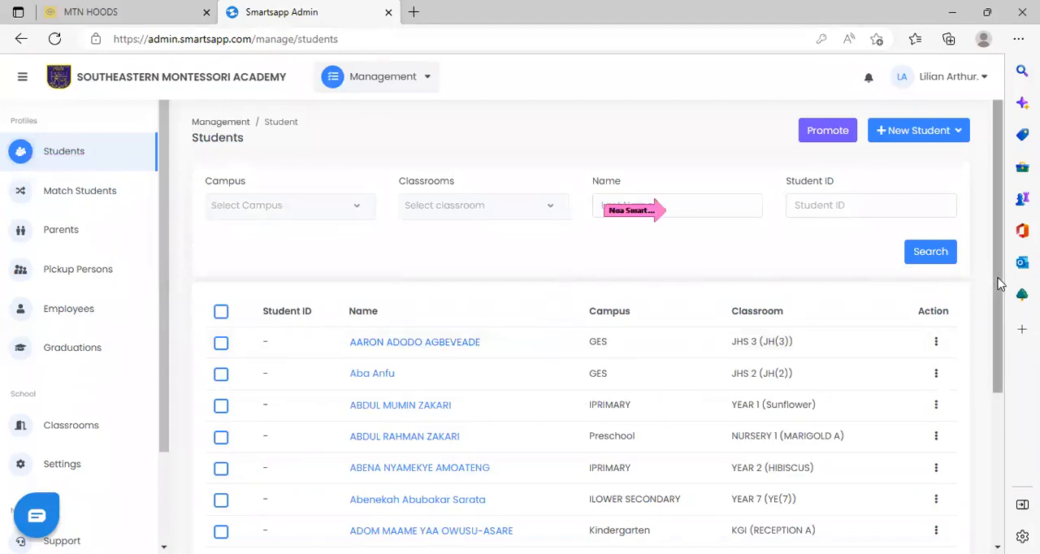
Search the student list by a student's last name.
{"action": "left_click", "coordinate": [702, 208]}
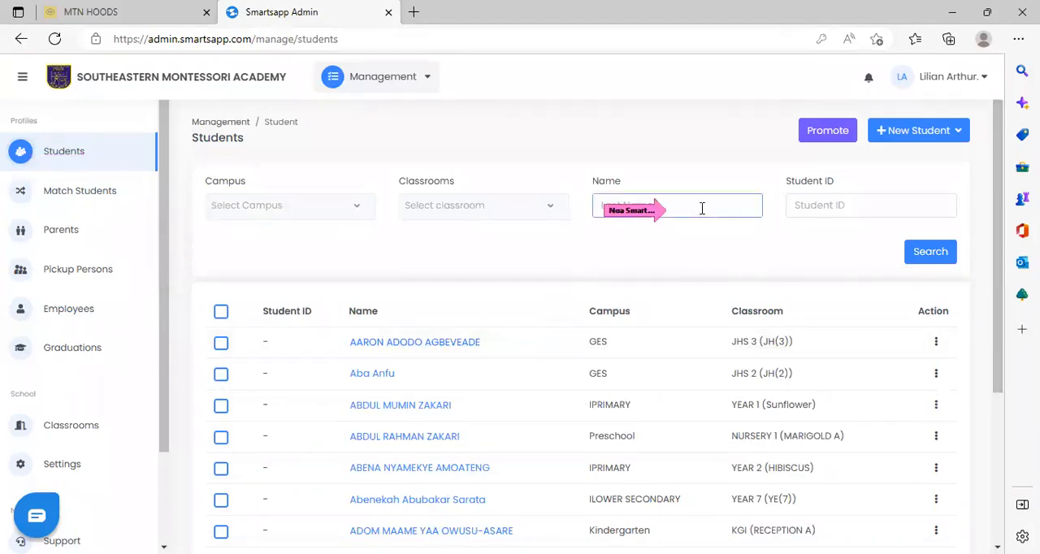
{"action": "type", "text": "anfu"}
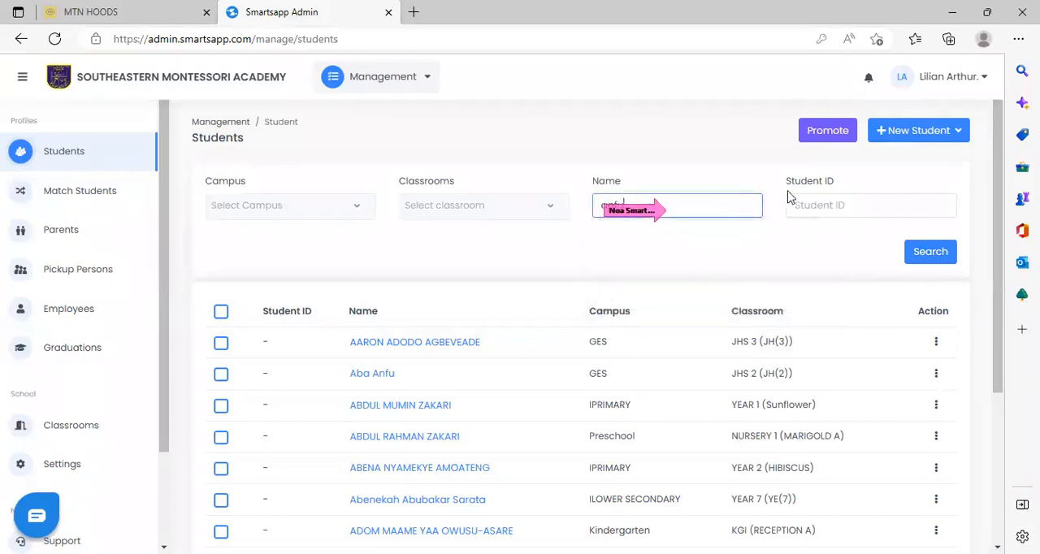
{"action": "left_click", "coordinate": [931, 253]}
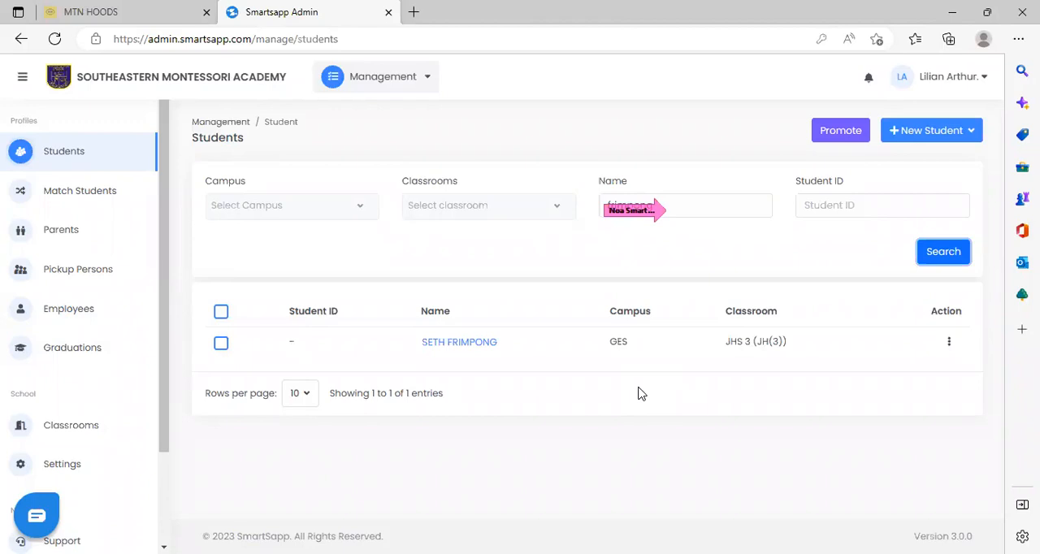
Open the found student's summary and view the bio, parents and pickup persons.
{"action": "left_click", "coordinate": [443, 349]}
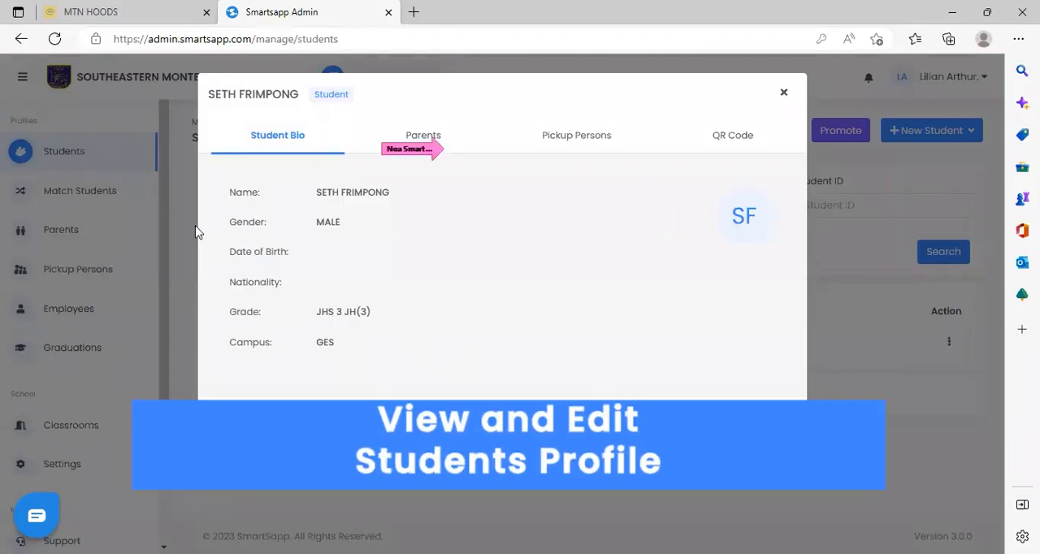
{"action": "left_click", "coordinate": [416, 138]}
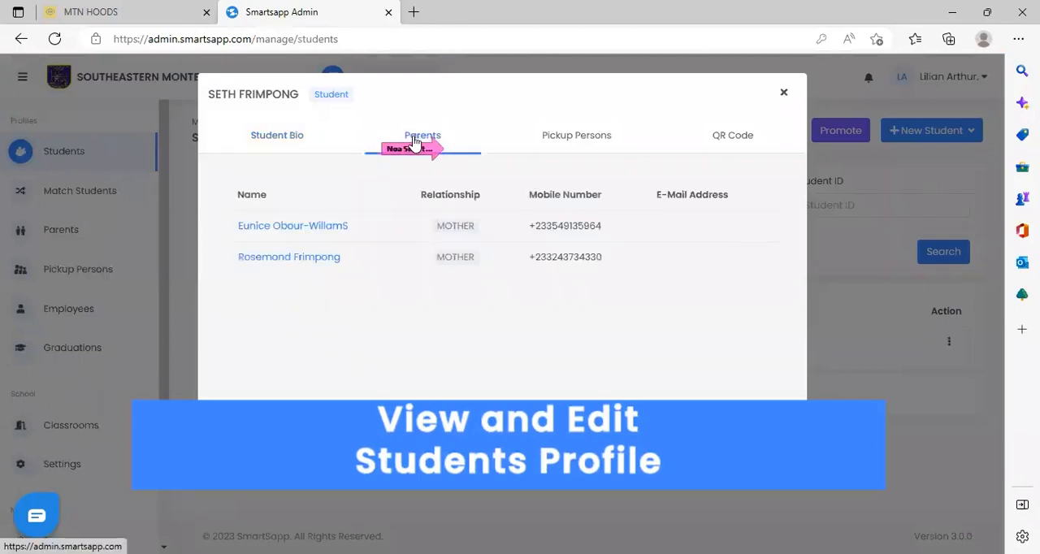
{"action": "left_click", "coordinate": [594, 137]}
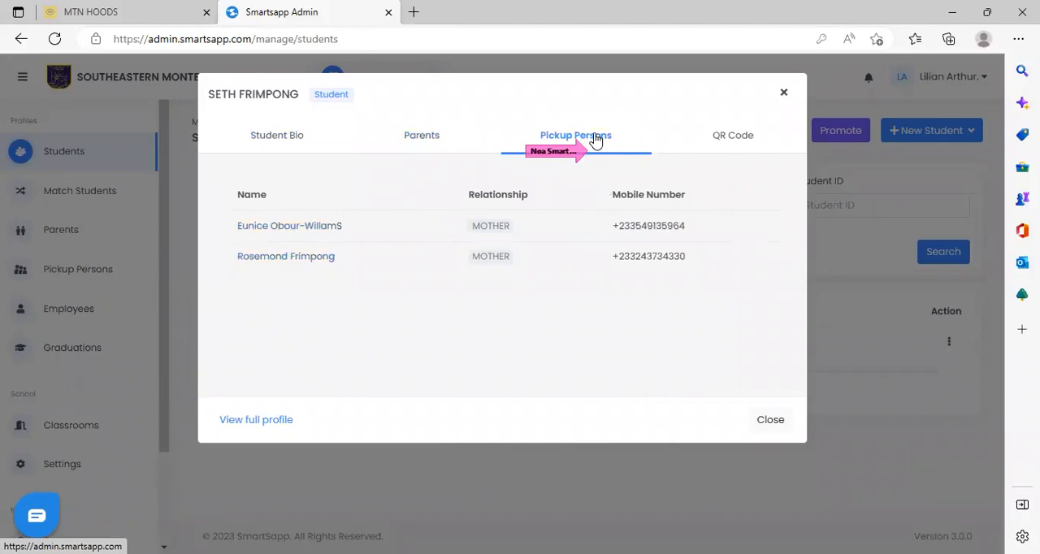
Generate the student's QR code and open the student's full profile.
{"action": "left_click", "coordinate": [730, 140]}
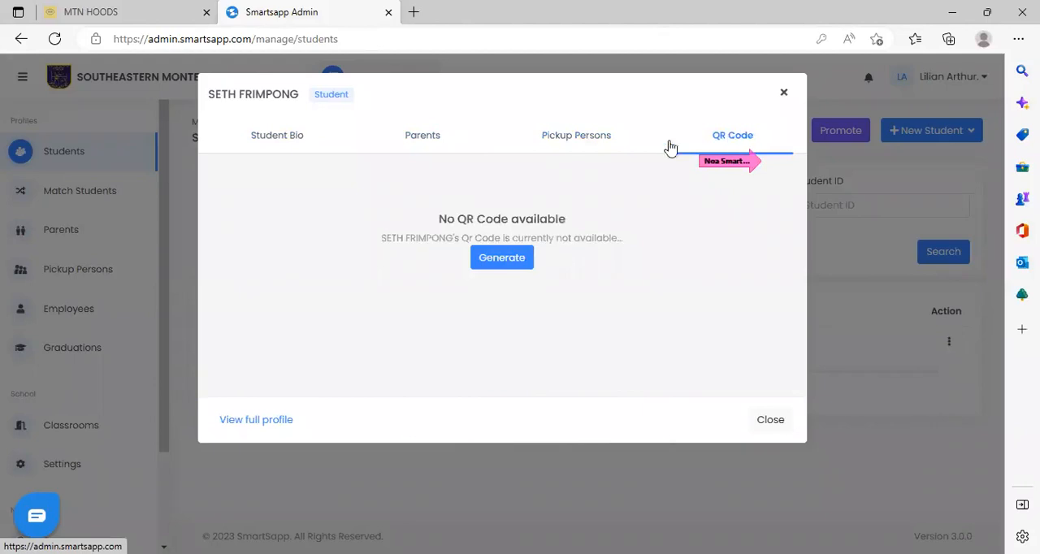
{"action": "left_click", "coordinate": [499, 259]}
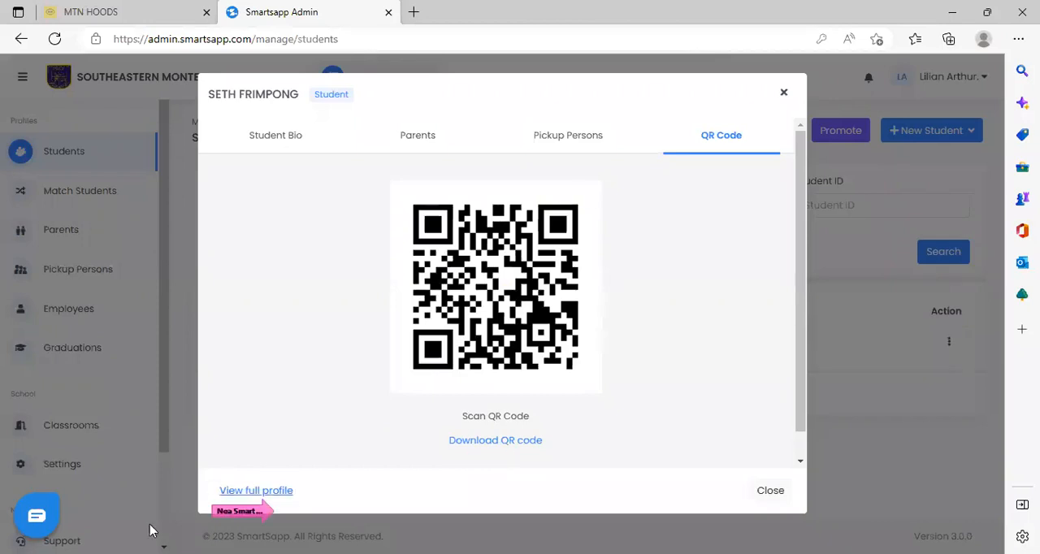
{"action": "left_click", "coordinate": [290, 491]}
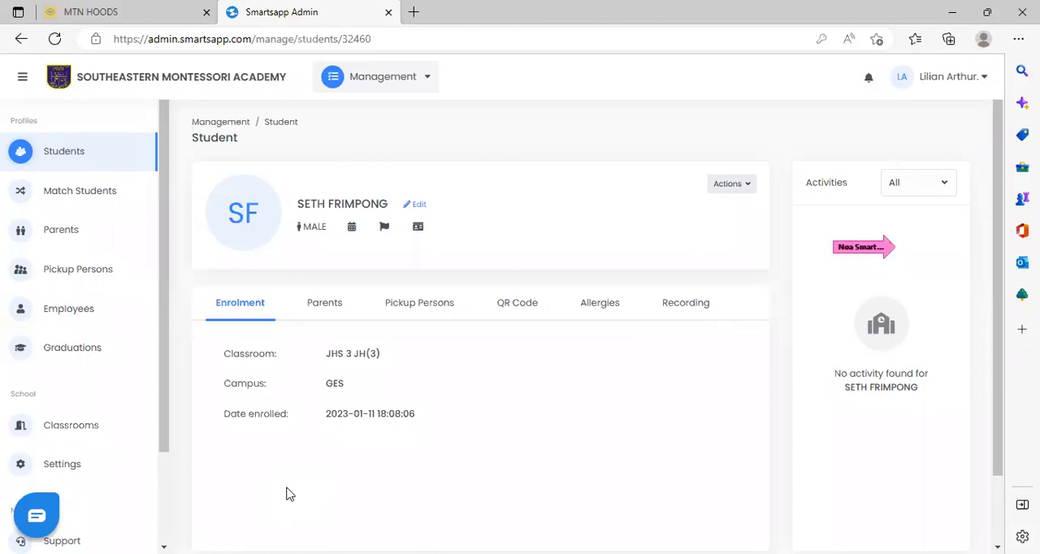
View the profile's activity filter options and the student edit form, and cancel the form without saving.
{"action": "left_click", "coordinate": [945, 188]}
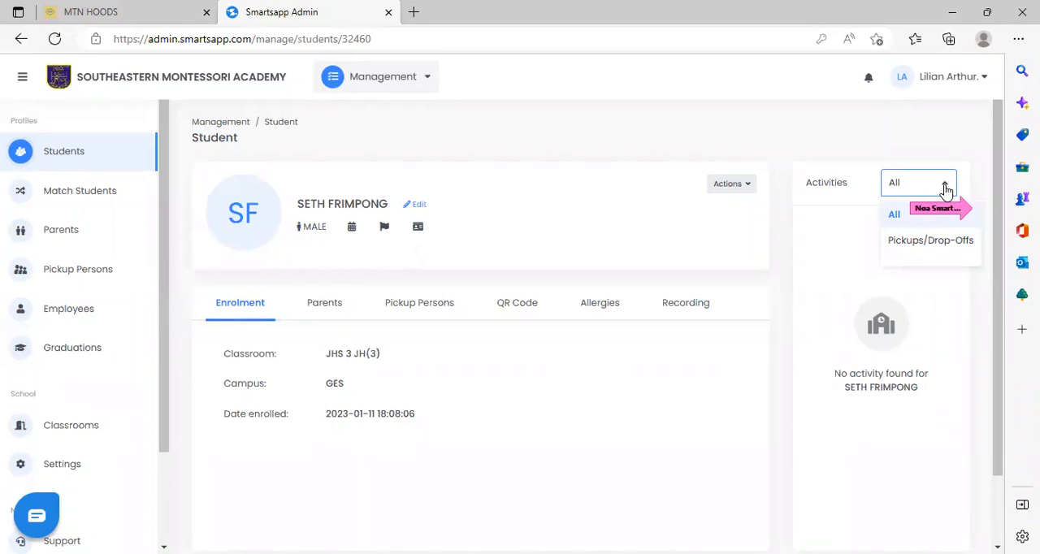
{"action": "left_click", "coordinate": [418, 204]}
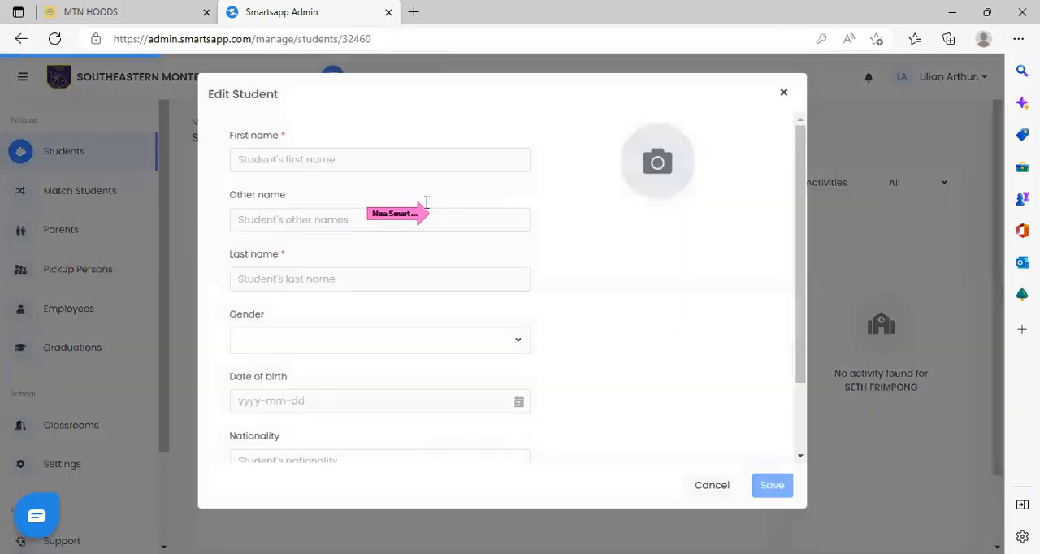
{"action": "scroll", "coordinate": [582, 311], "scroll_direction": "down", "scroll_amount": 2}
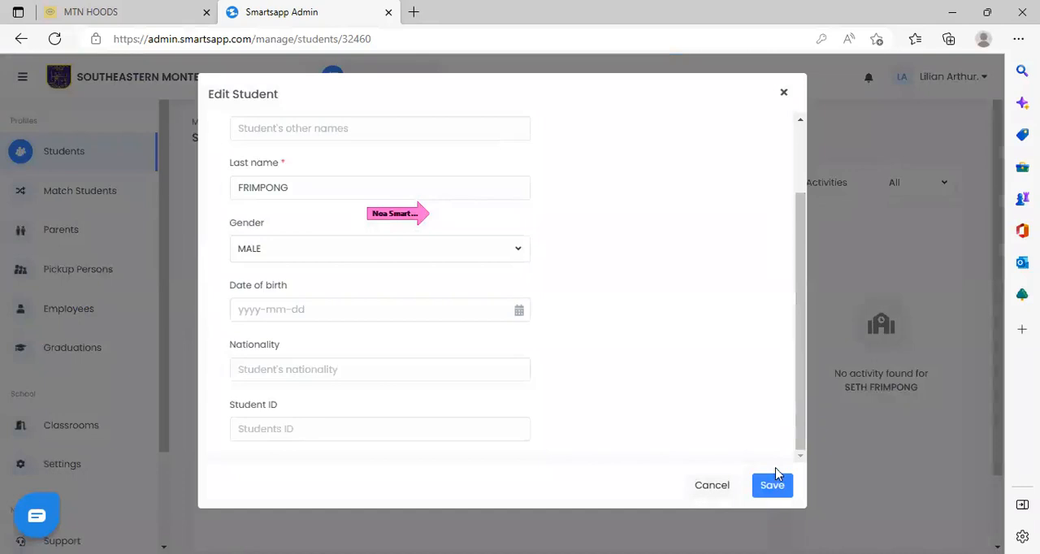
{"action": "left_click", "coordinate": [710, 487]}
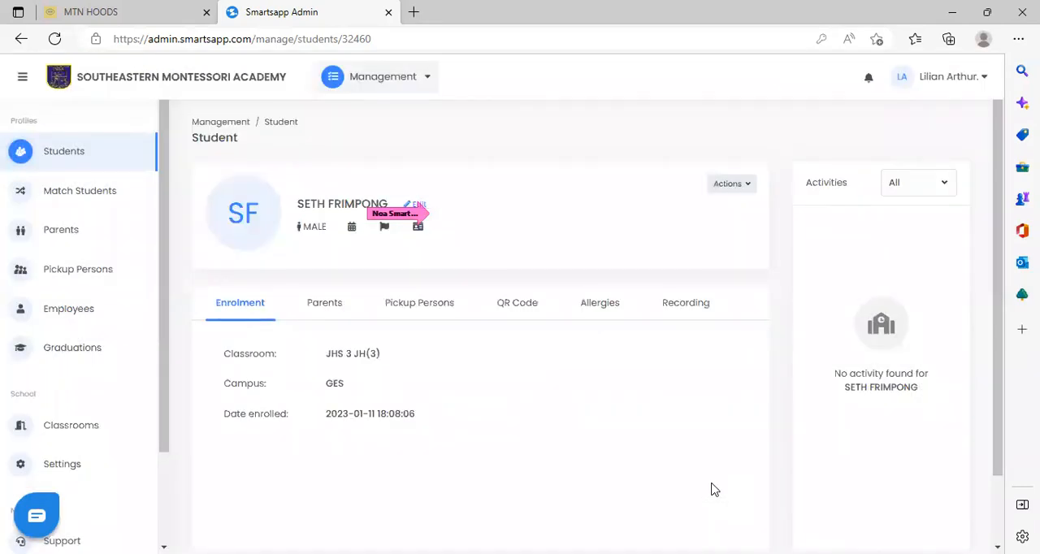
View the Change Classroom form for the student and cancel it.
{"action": "left_click", "coordinate": [753, 188]}
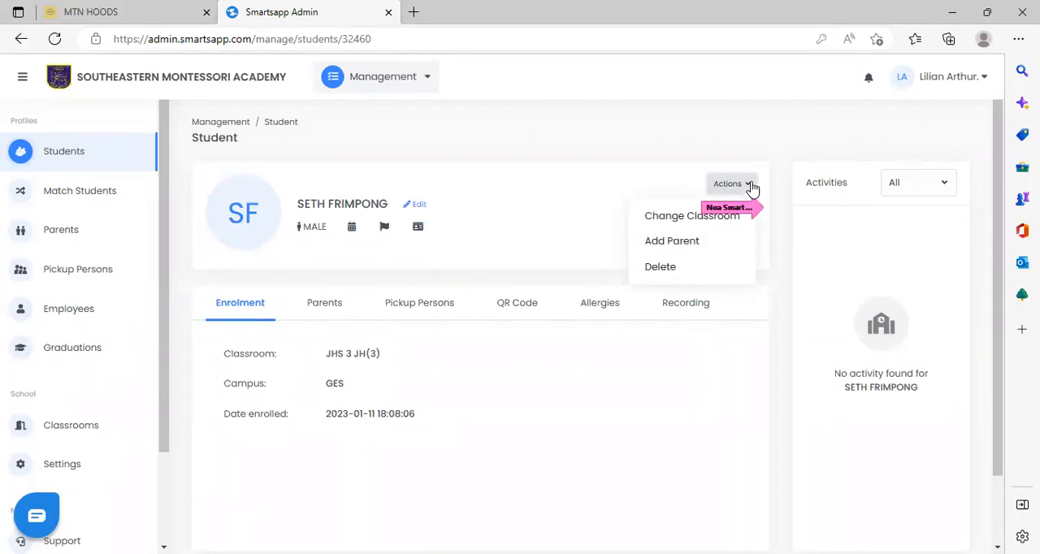
{"action": "left_click", "coordinate": [681, 217]}
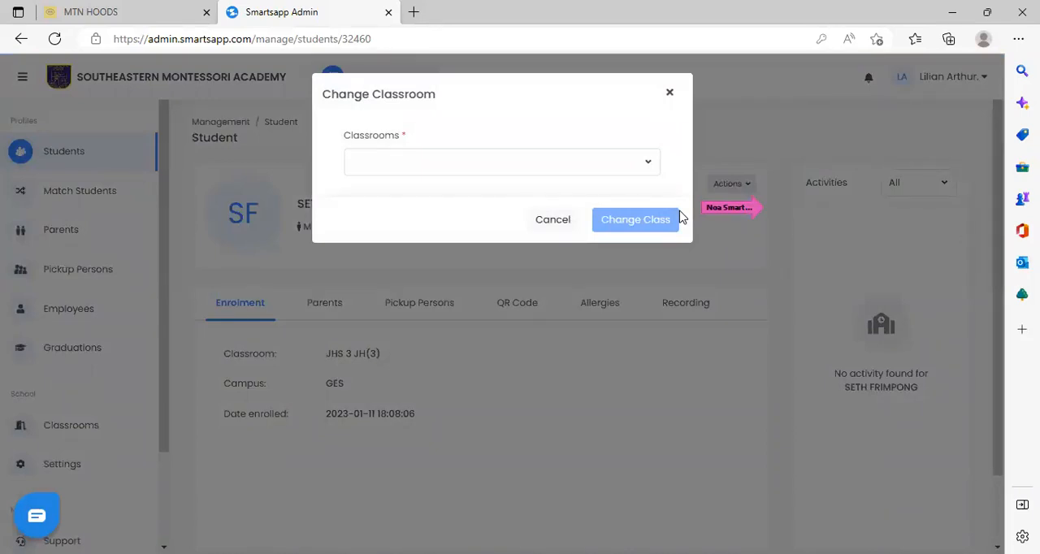
{"action": "left_click", "coordinate": [558, 226]}
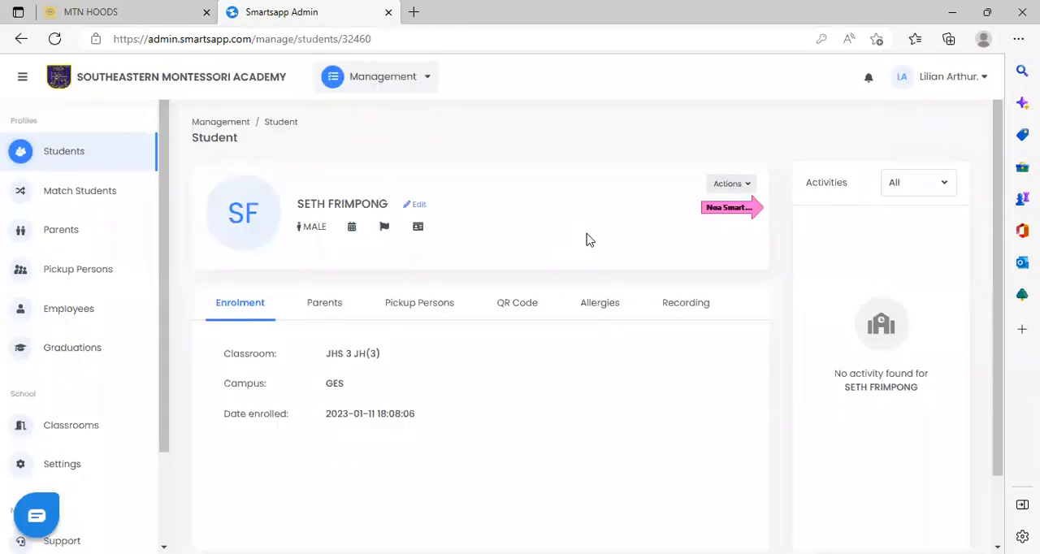
Show the actions available for the student.
{"action": "left_click", "coordinate": [751, 187]}
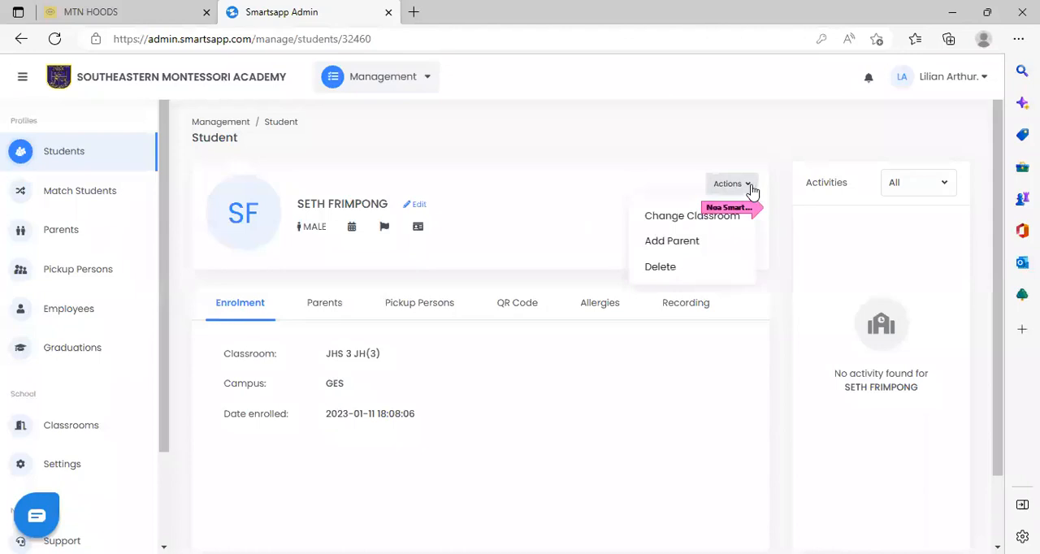
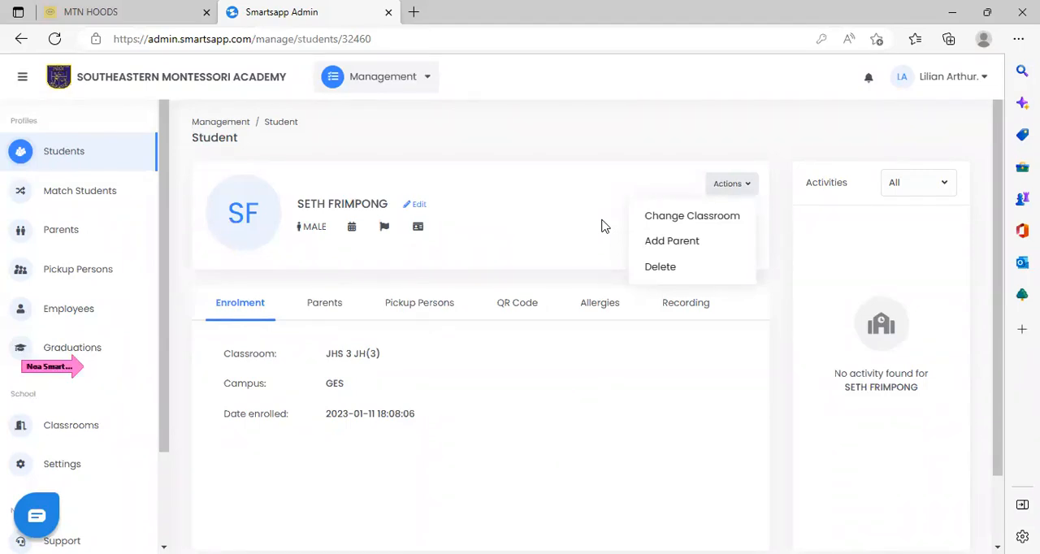
Return to the Students list and open the enrolment form for adding a single new student.
{"action": "left_click", "coordinate": [603, 475]}
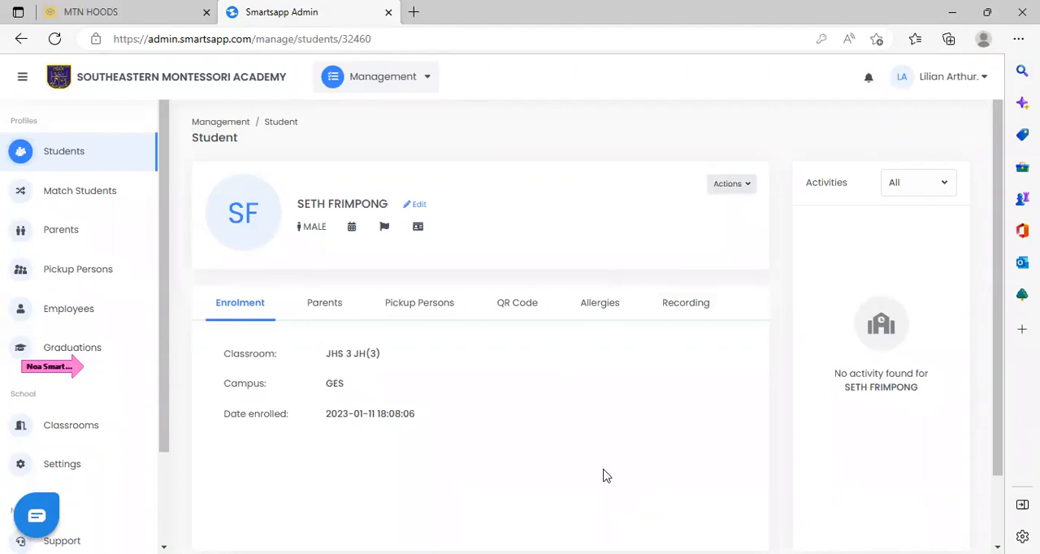
{"action": "left_click", "coordinate": [102, 146]}
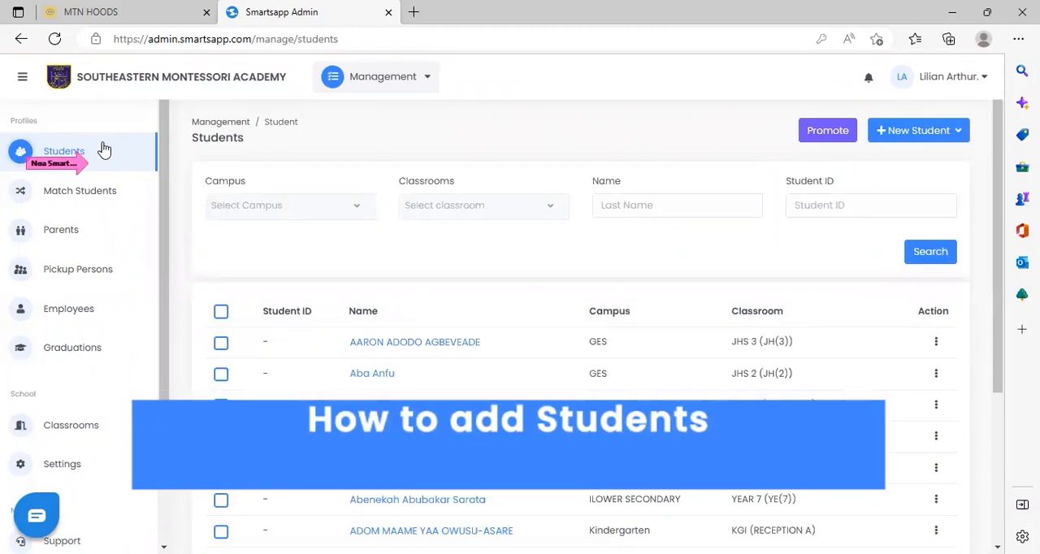
{"action": "left_click", "coordinate": [913, 130]}
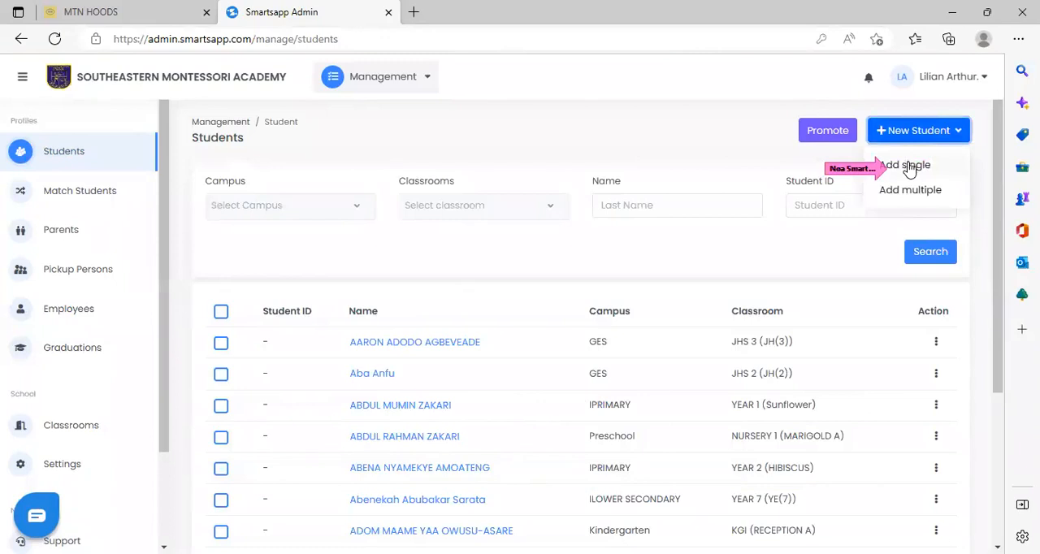
{"action": "left_click", "coordinate": [909, 167]}
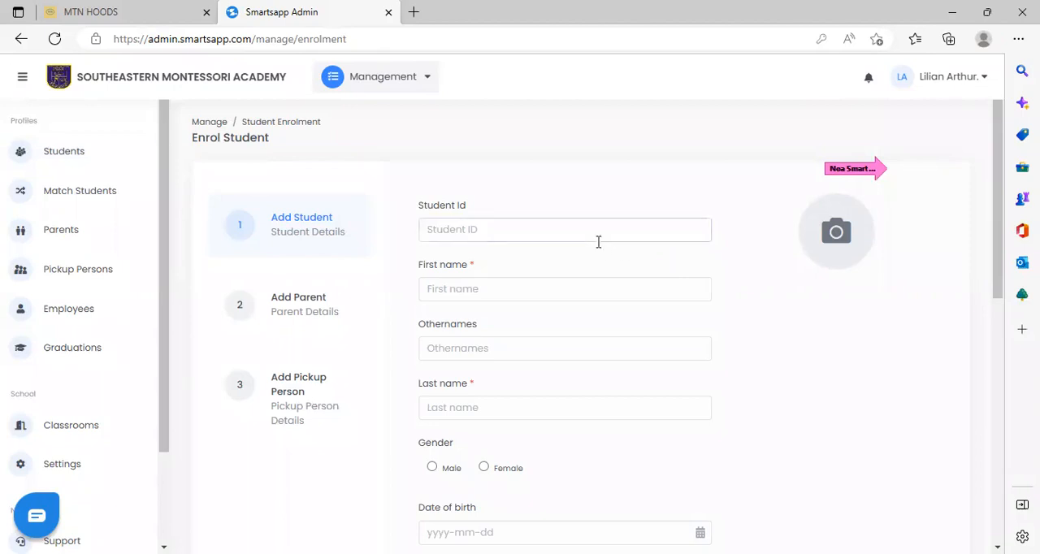
Enter the student's first name and last name in the enrolment form and set the gender to Female.
{"action": "left_click", "coordinate": [478, 292]}
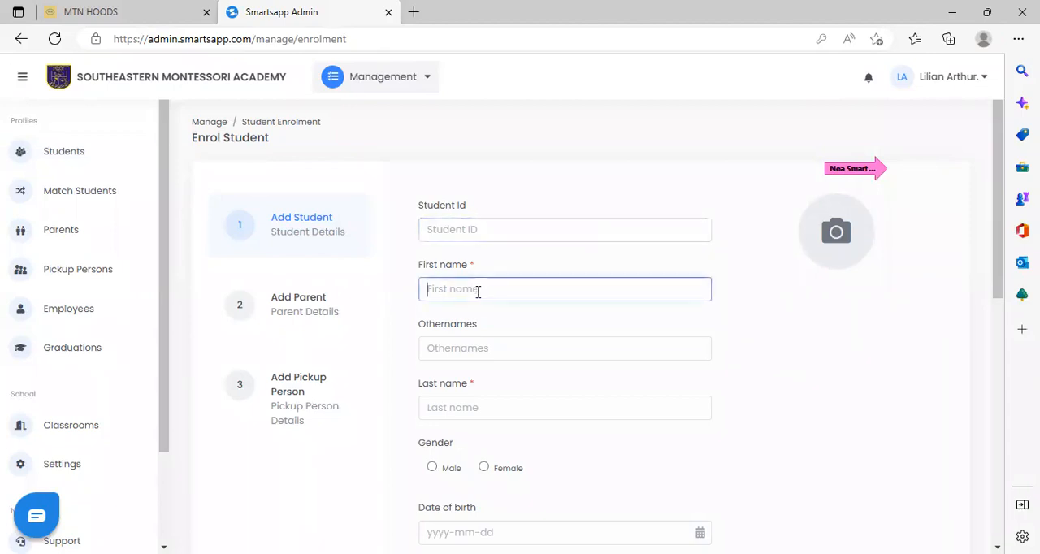
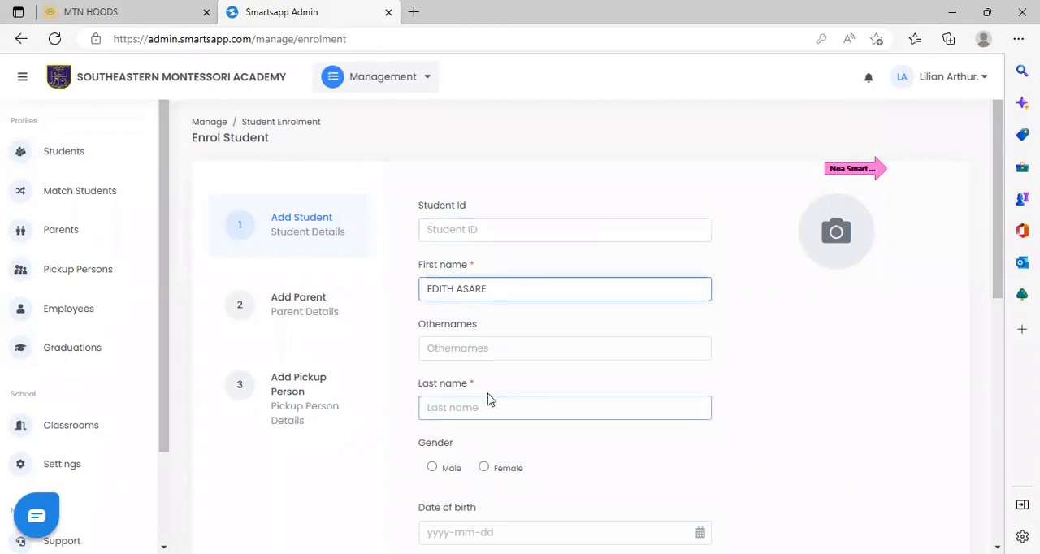
{"action": "left_click", "coordinate": [470, 407]}
{"action": "type", "text": "ASARE"}
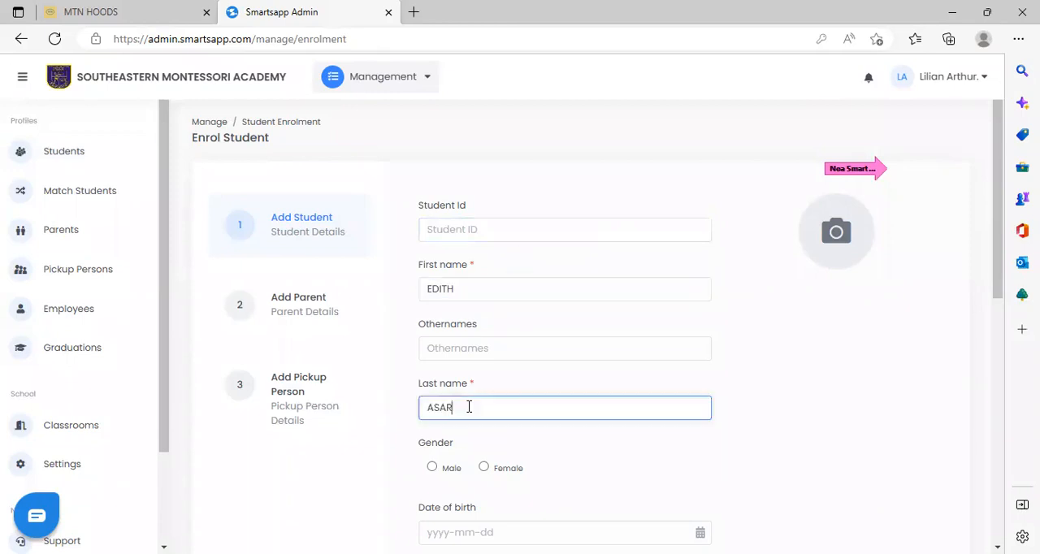
{"action": "left_click", "coordinate": [484, 469]}
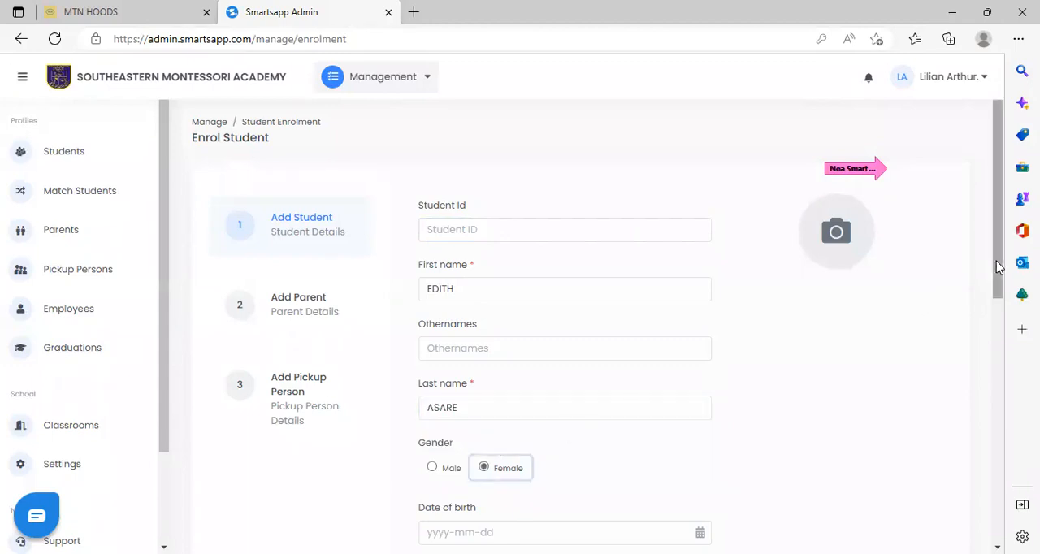
Assign the student to the Preschool campus and the Creche - Creche classroom, leaving blood group and nationality empty.
{"action": "left_click_drag", "start_coordinate": [998, 281], "coordinate": [1000, 352]}
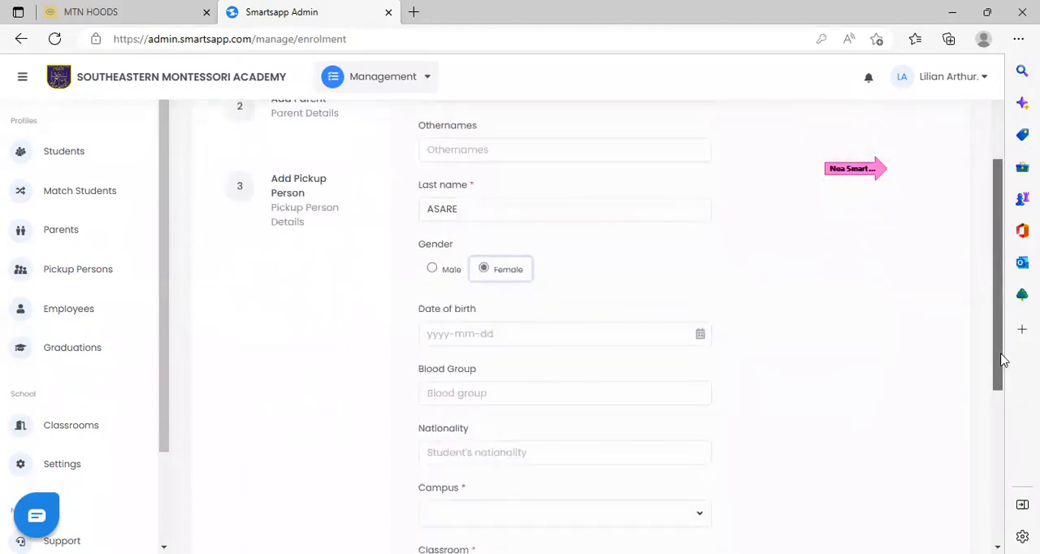
{"action": "left_click", "coordinate": [692, 398]}
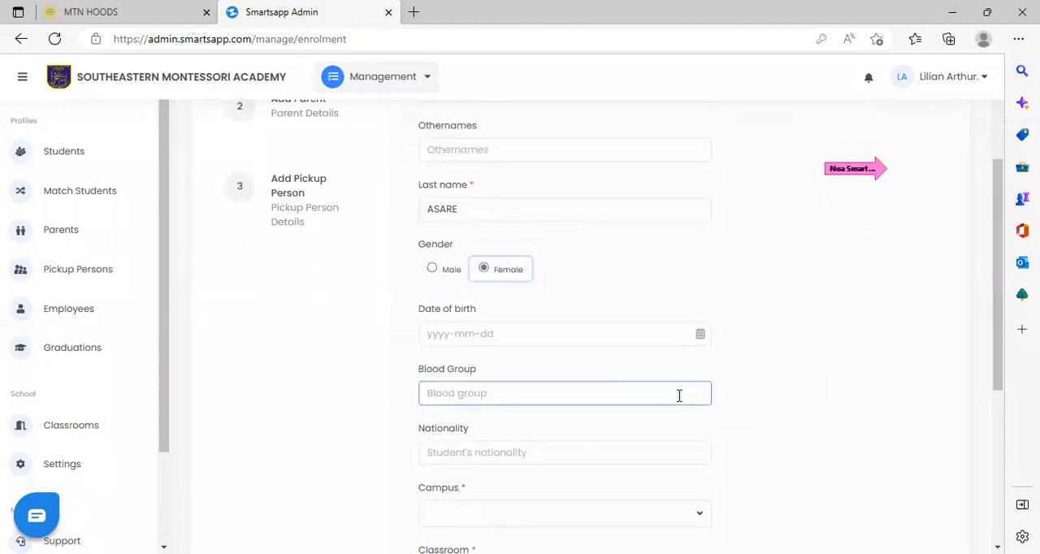
{"action": "left_click", "coordinate": [559, 451]}
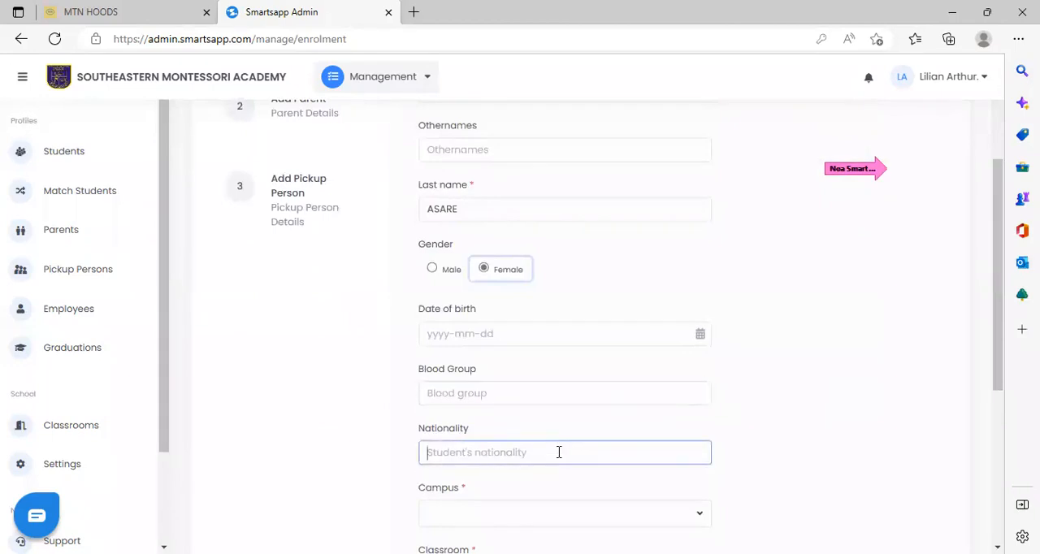
{"action": "left_click_drag", "start_coordinate": [1000, 321], "coordinate": [1007, 349]}
{"action": "scroll", "coordinate": [1008, 353], "scroll_direction": "down", "scroll_amount": 2}
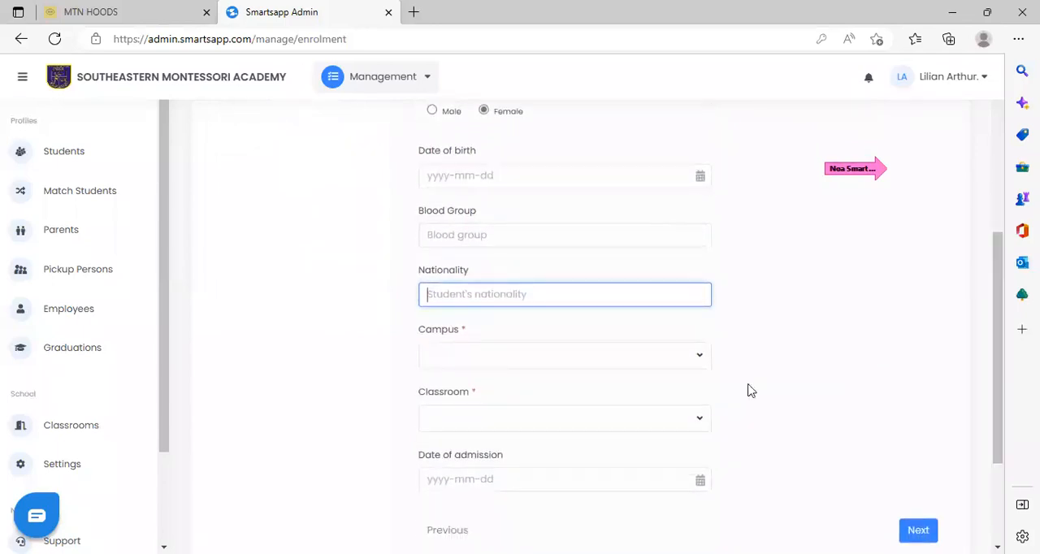
{"action": "left_click", "coordinate": [703, 363]}
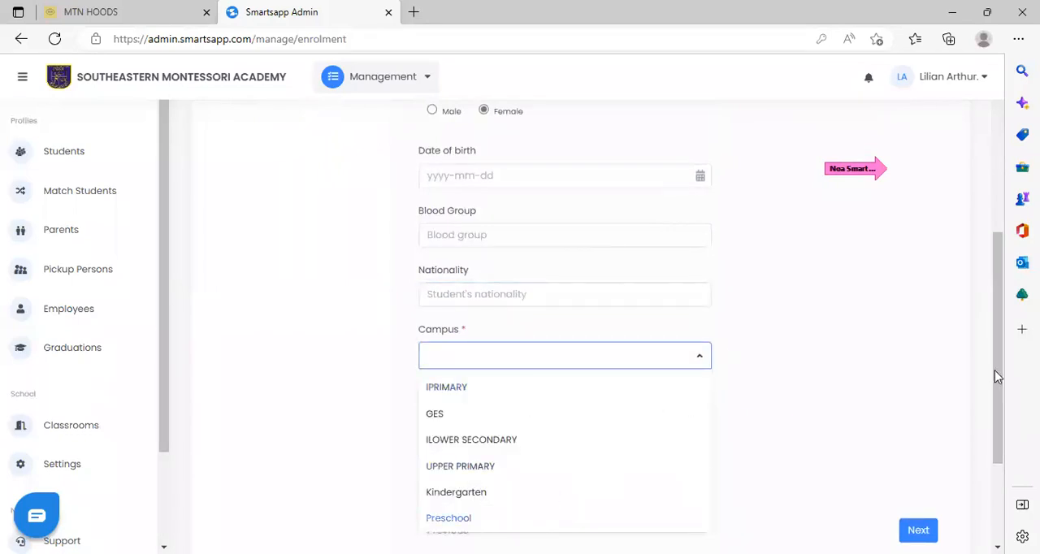
{"action": "left_click_drag", "start_coordinate": [994, 370], "coordinate": [994, 415]}
{"action": "left_click", "coordinate": [698, 262]}
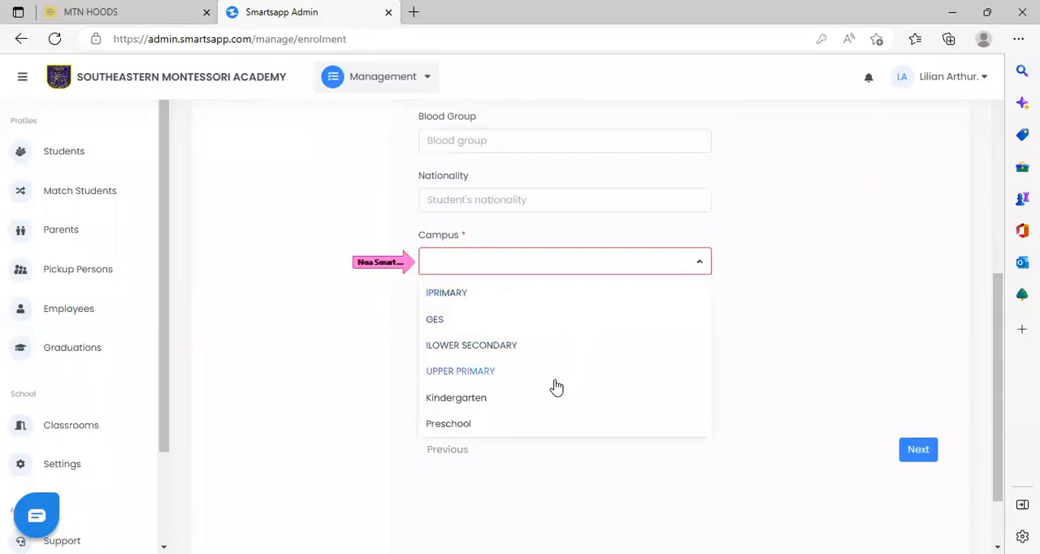
{"action": "left_click", "coordinate": [511, 426]}
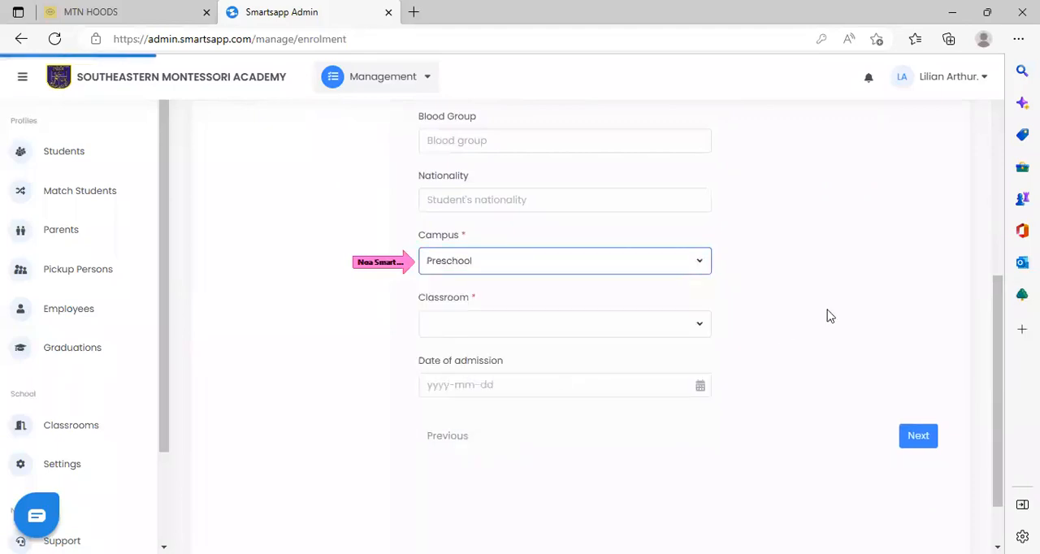
{"action": "left_click", "coordinate": [690, 325]}
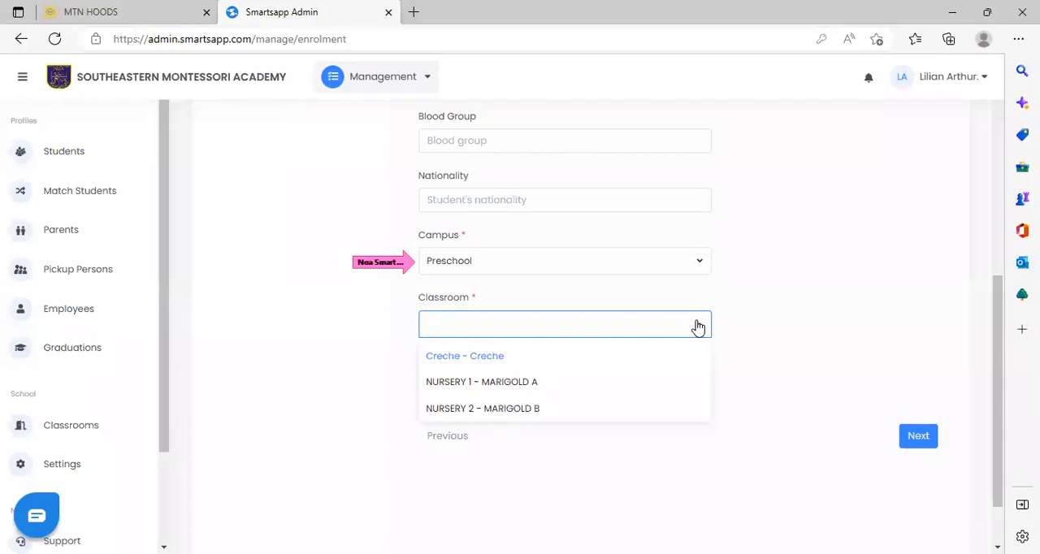
{"action": "left_click", "coordinate": [526, 357]}
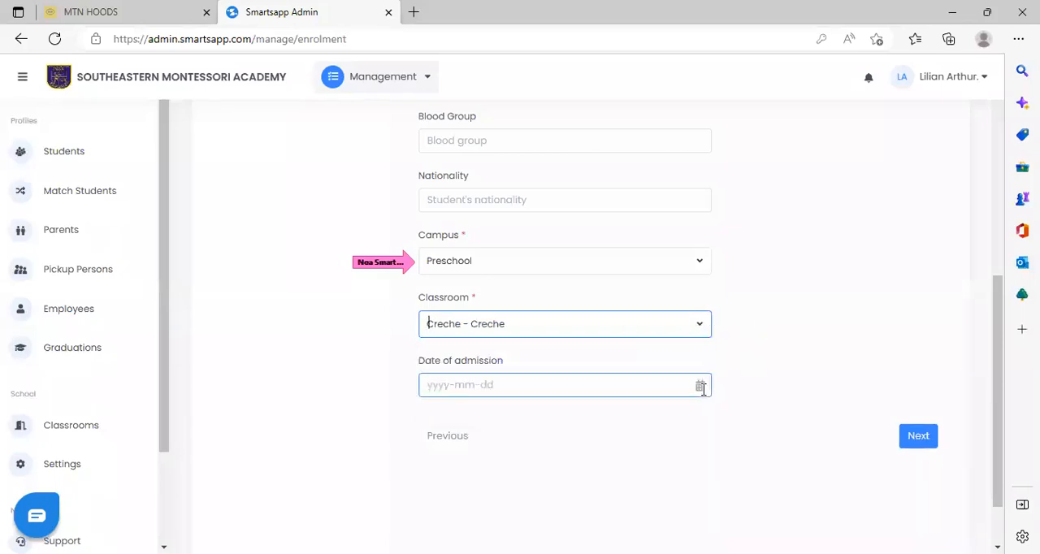
Set the date of admission to 2023-01-17 and continue to the parent details.
{"action": "left_click", "coordinate": [679, 385]}
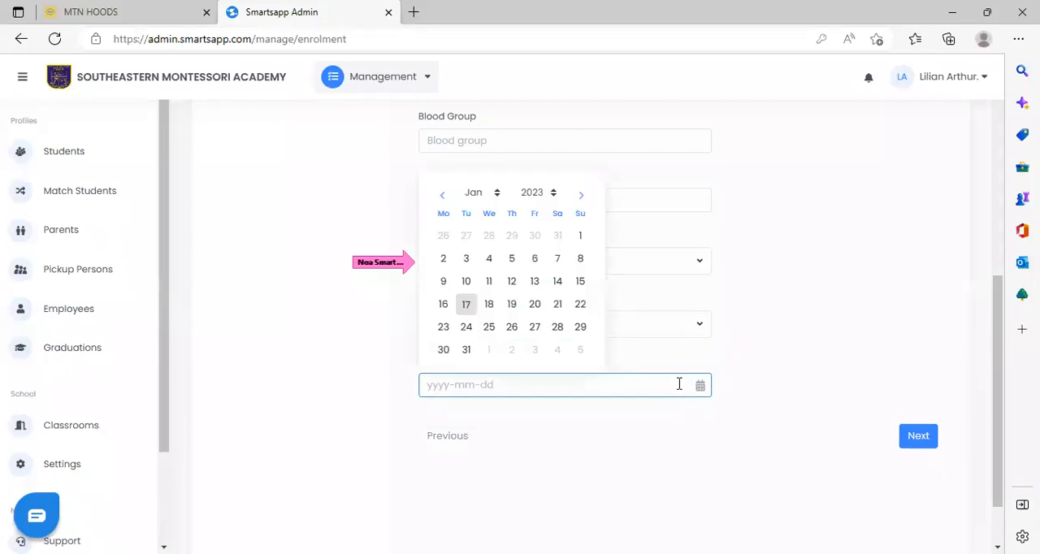
{"action": "left_click", "coordinate": [468, 306]}
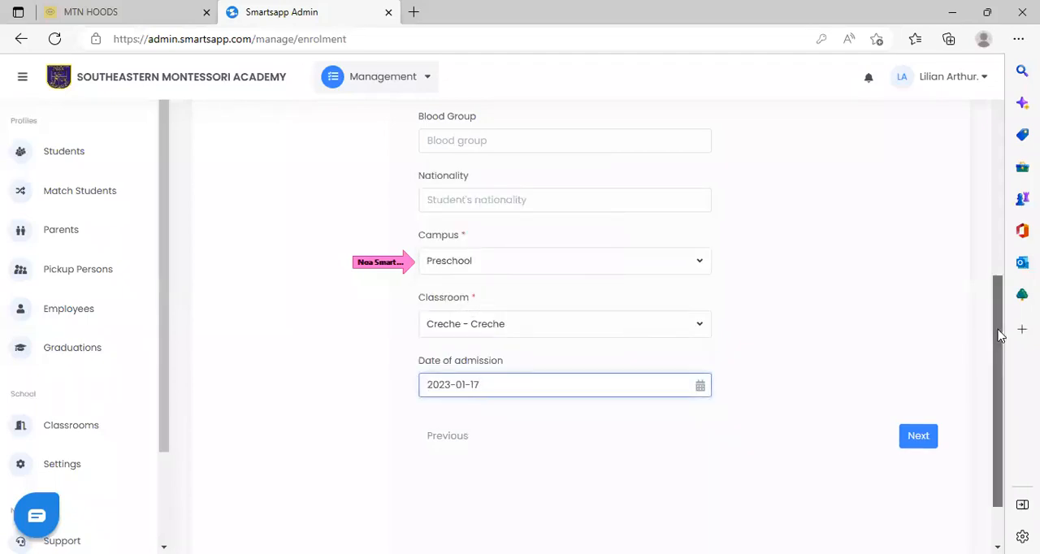
{"action": "left_click_drag", "start_coordinate": [999, 335], "coordinate": [1001, 377]}
{"action": "left_click", "coordinate": [920, 364]}
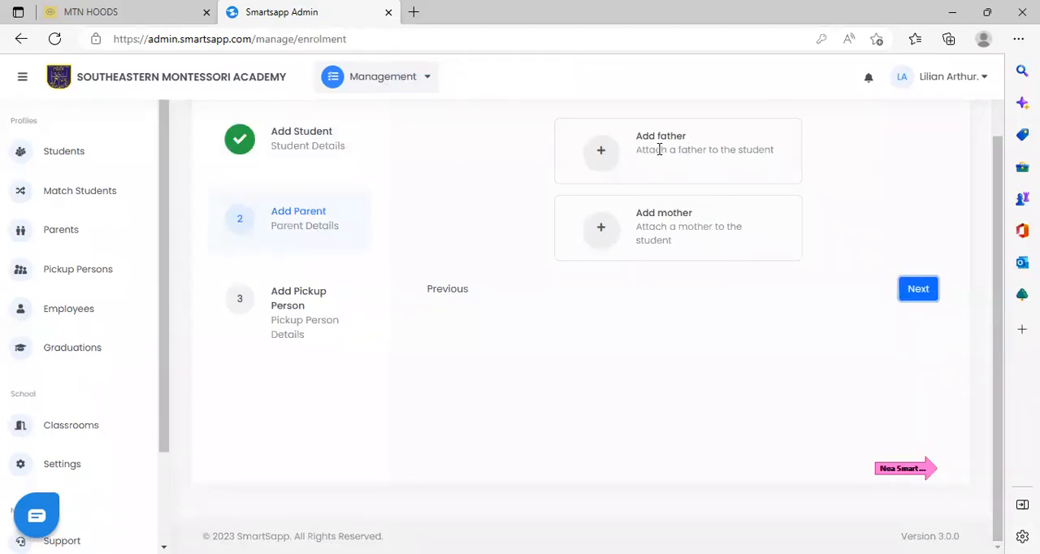
Search for an existing father by mobile number and open the form for adding a new father.
{"action": "left_click", "coordinate": [604, 154]}
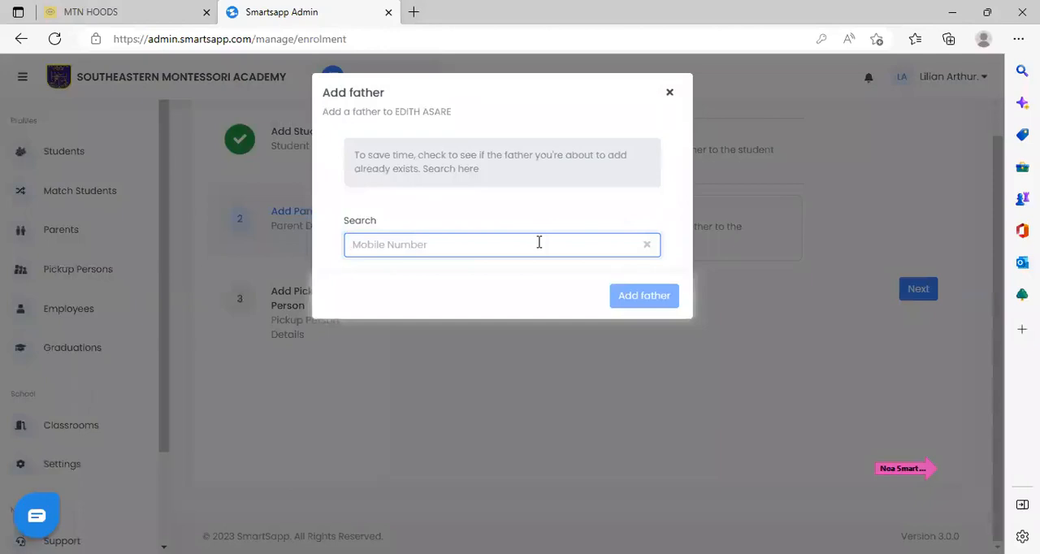
{"action": "left_click", "coordinate": [669, 92]}
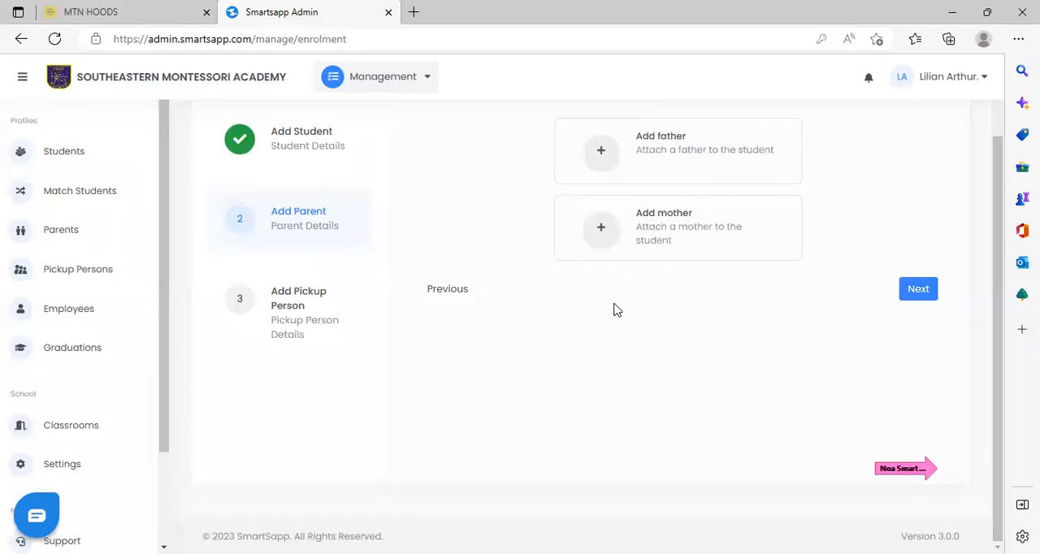
{"action": "left_click", "coordinate": [620, 154]}
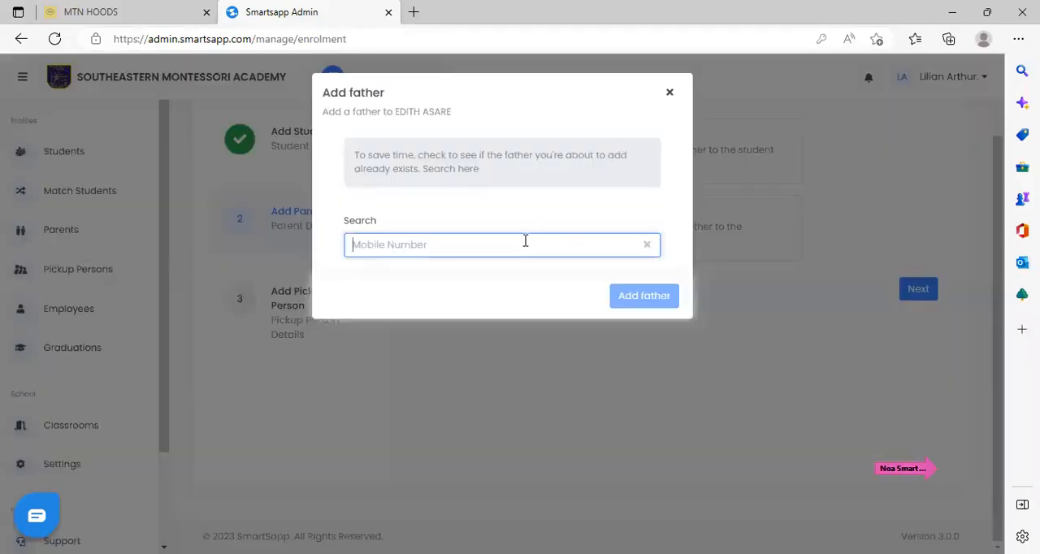
{"action": "type", "text": "0"}
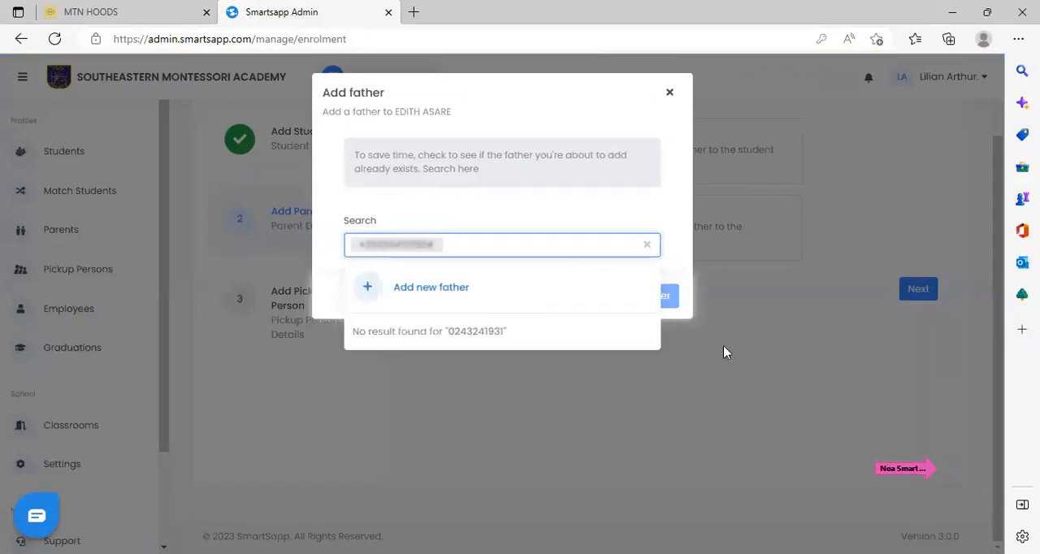
{"action": "left_click", "coordinate": [427, 288]}
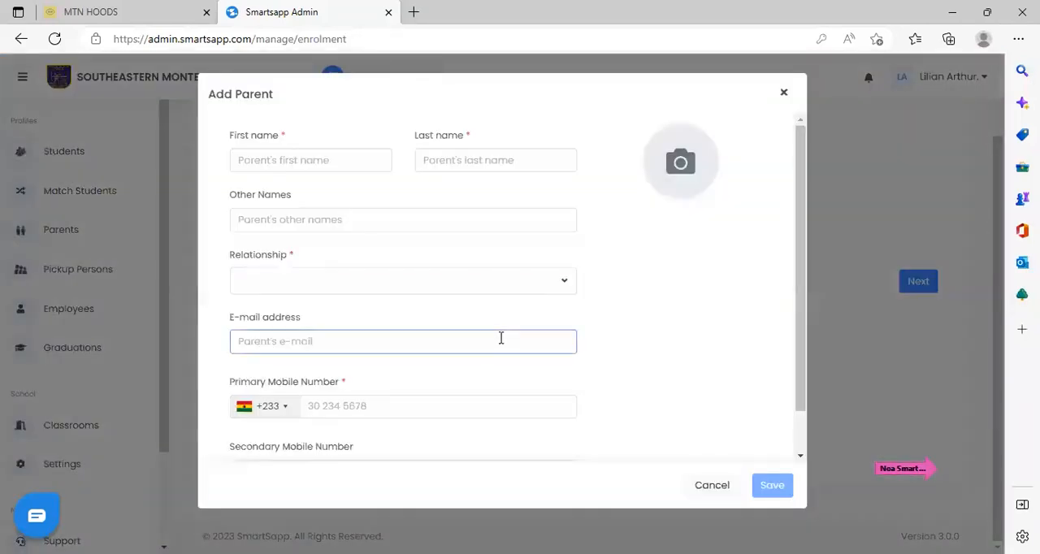
Enter the father's first name and last name and set the relationship to Father.
{"action": "left_click", "coordinate": [380, 200]}
{"action": "left_click", "coordinate": [490, 161]}
{"action": "type", "text": "ASA"}
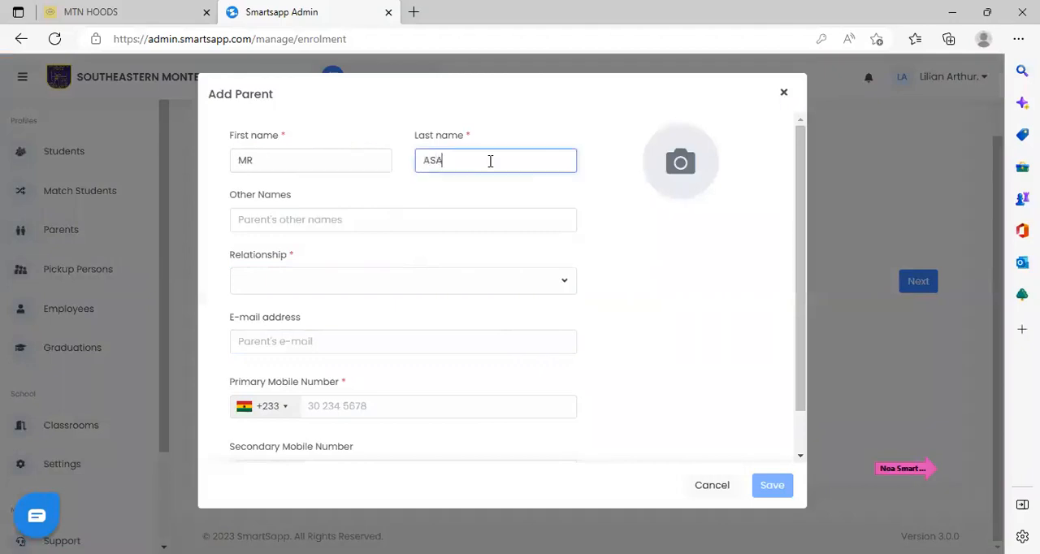
{"action": "type", "text": "RE"}
{"action": "left_click", "coordinate": [415, 283]}
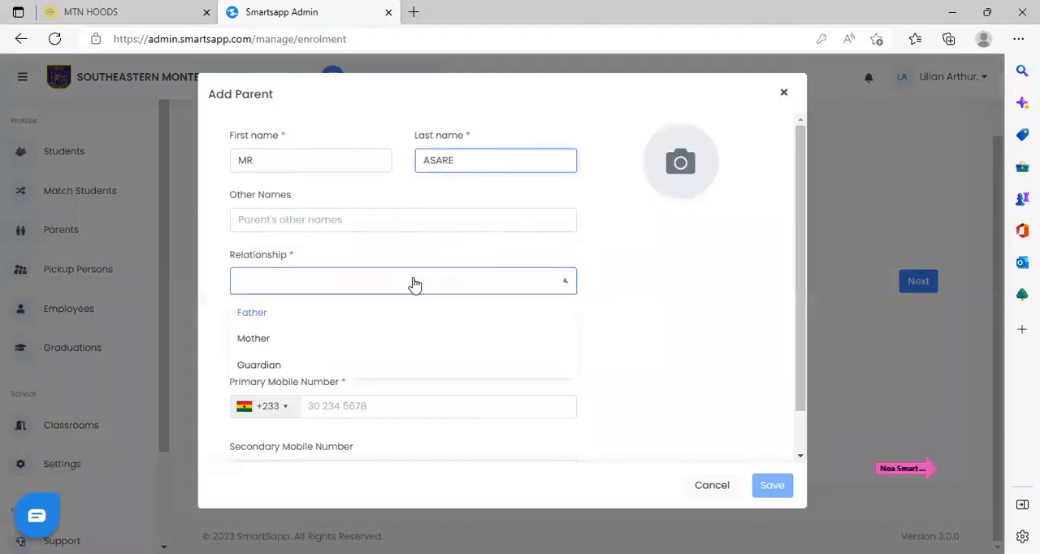
{"action": "left_click", "coordinate": [291, 319]}
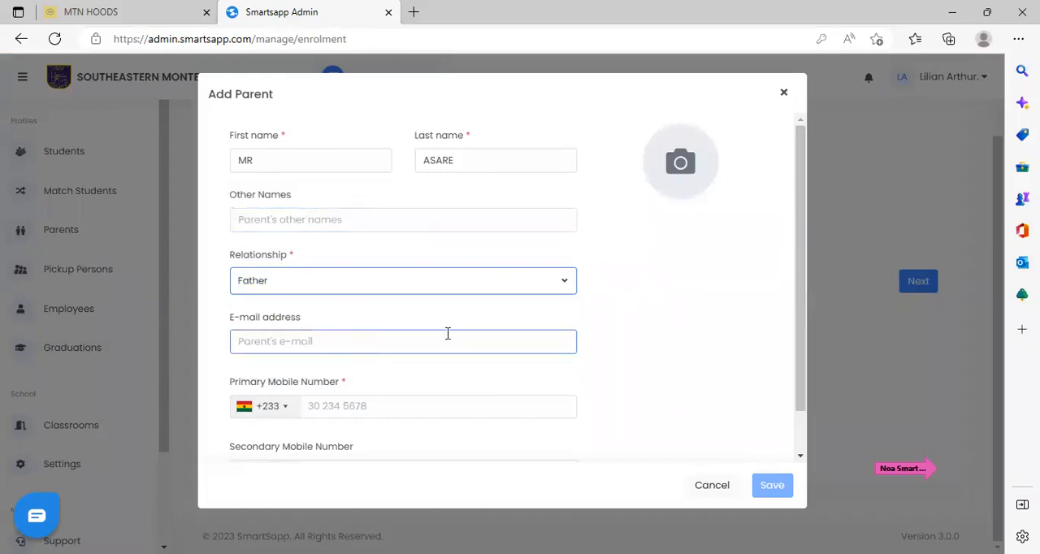
Fill in the father's e-mail address and primary mobile number and save the parent.
{"action": "left_click", "coordinate": [392, 345]}
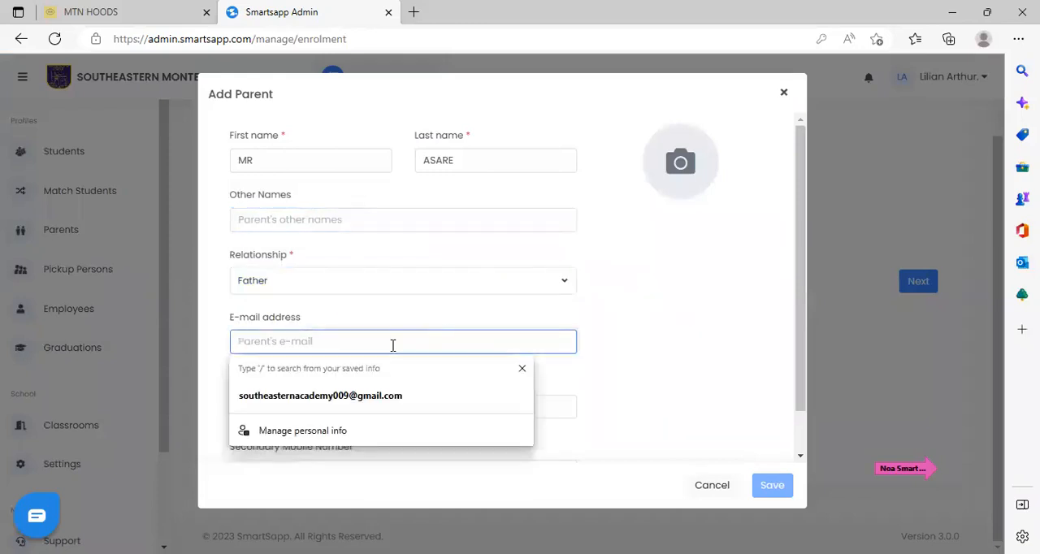
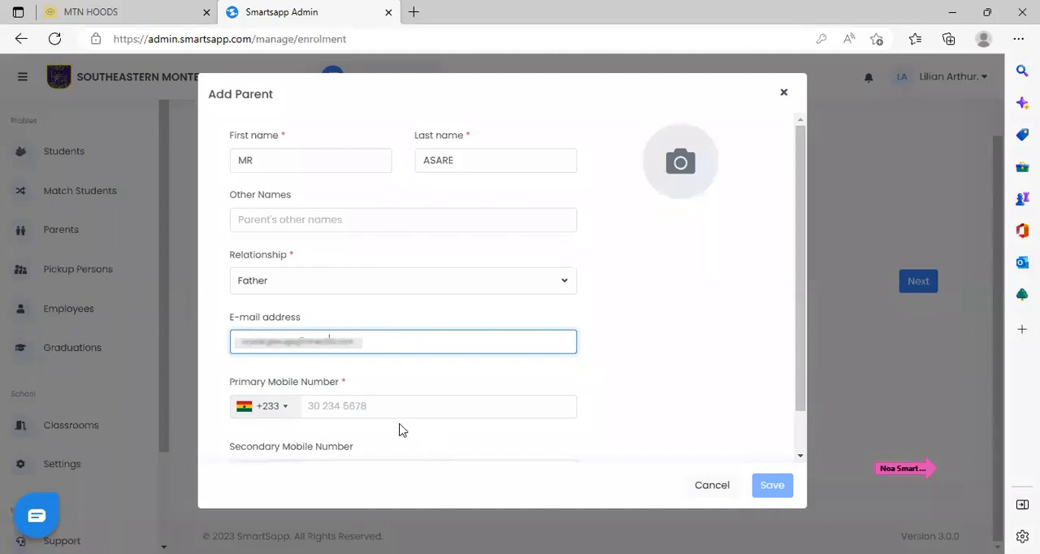
{"action": "left_click", "coordinate": [465, 408]}
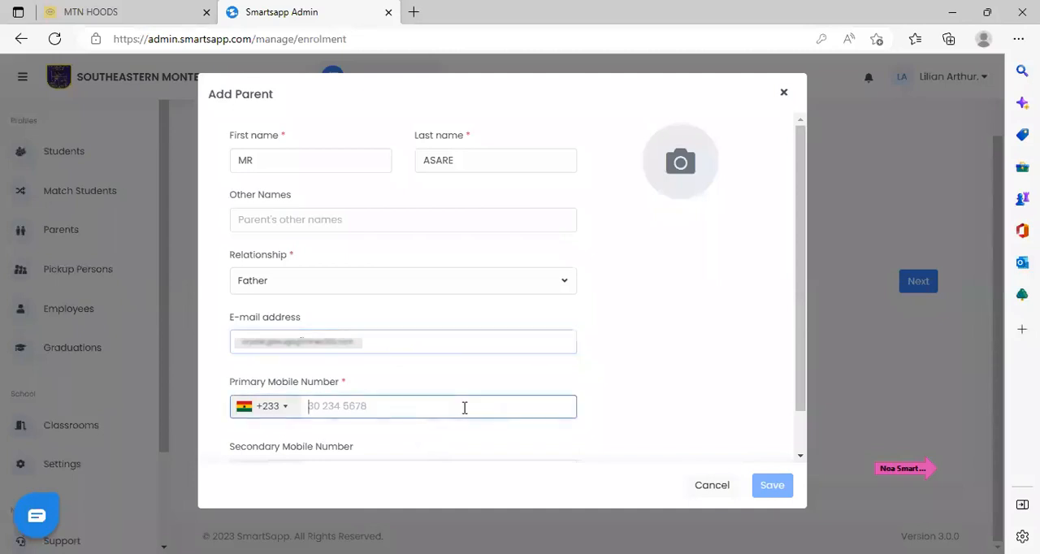
{"action": "type", "text": "2400"}
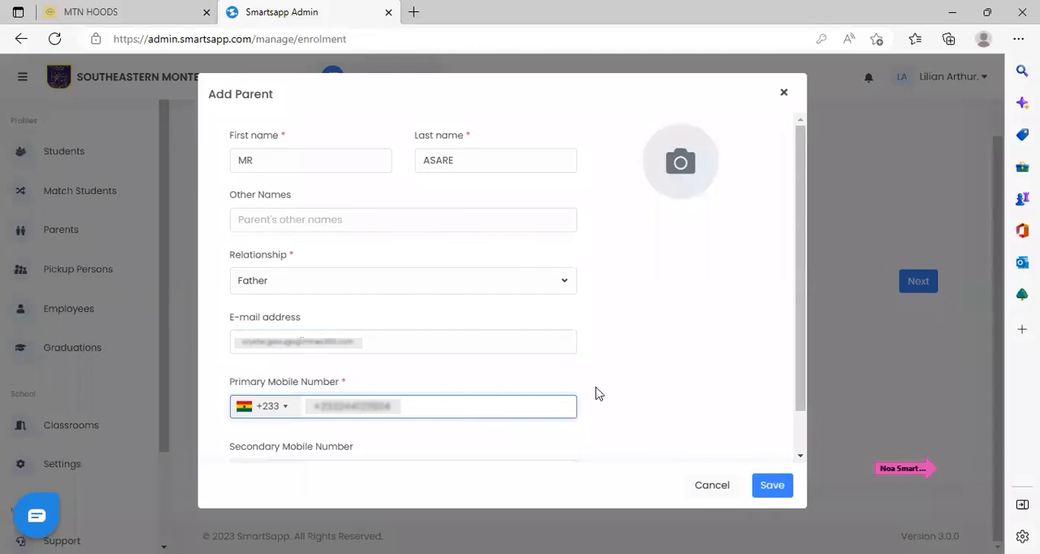
{"action": "left_click", "coordinate": [771, 486]}
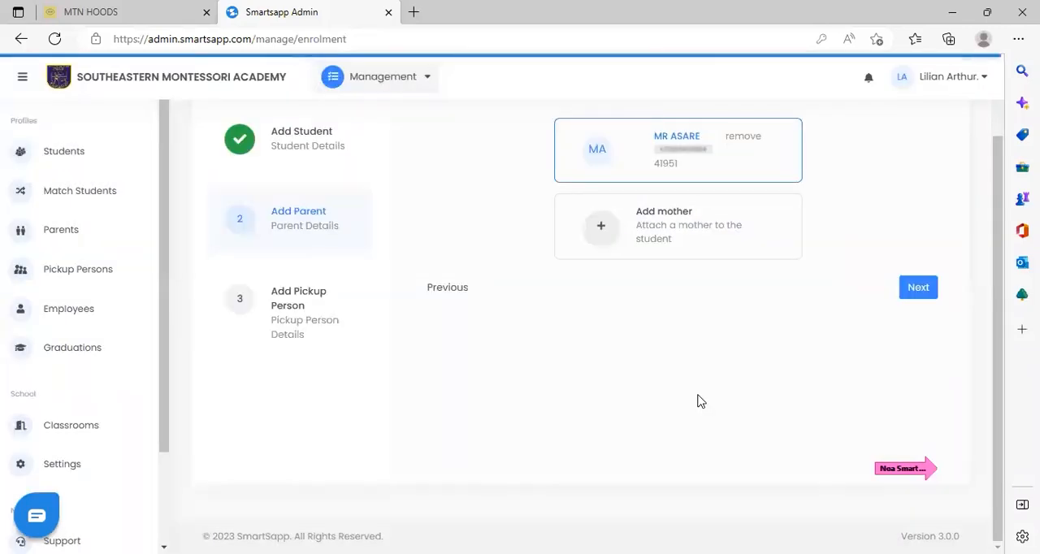
Search for an existing mother by mobile number and open the form for adding a new mother.
{"action": "left_click", "coordinate": [650, 227]}
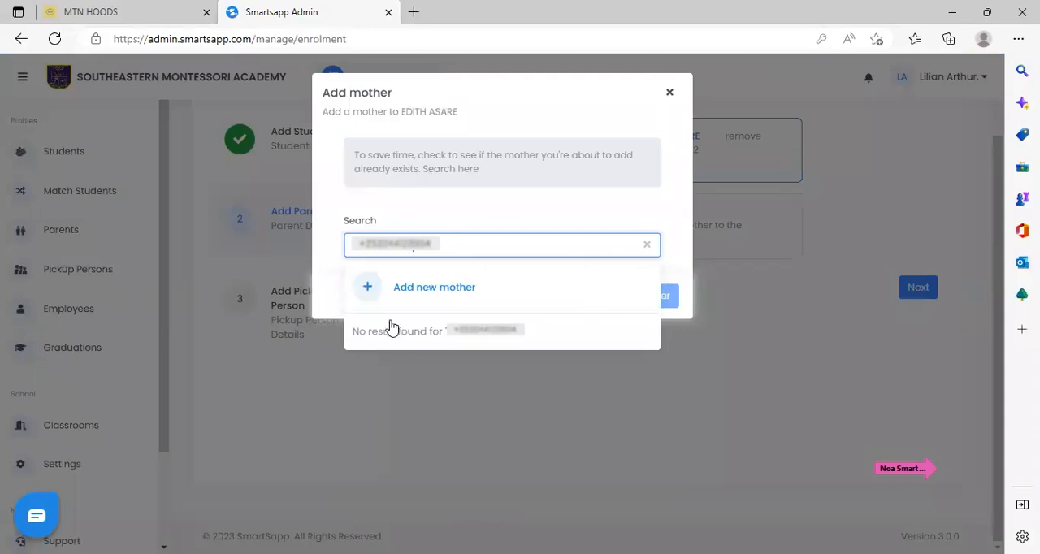
{"action": "left_click", "coordinate": [427, 293]}
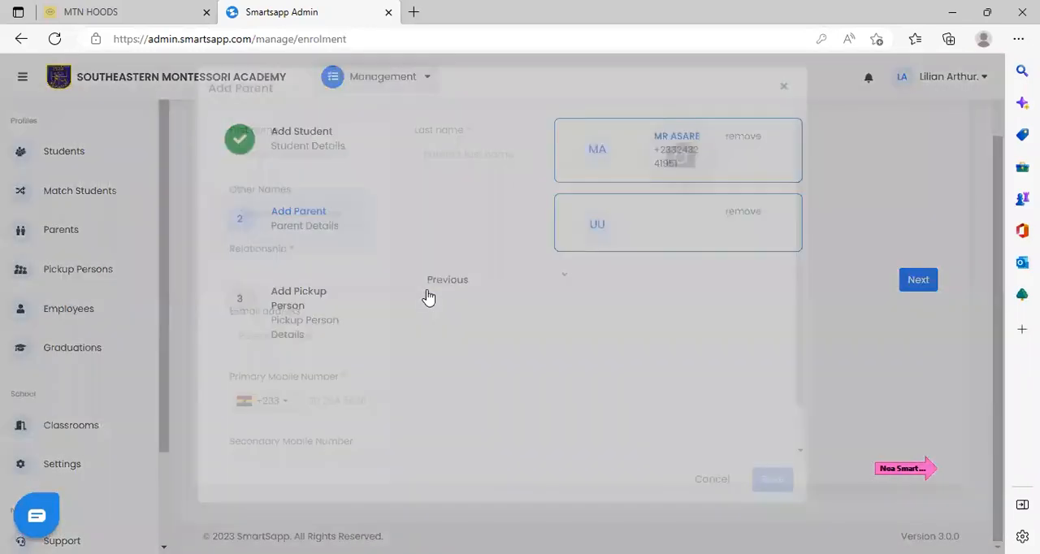
Enter the mother's first name and last name and set the relationship to Mother.
{"action": "left_click", "coordinate": [297, 158]}
{"action": "type", "text": "mrs"}
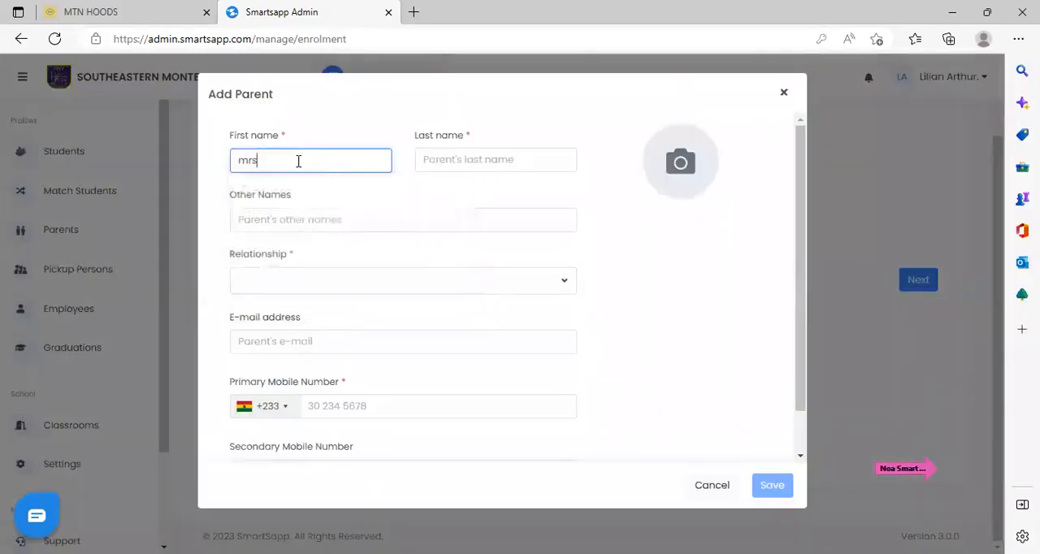
{"action": "left_click", "coordinate": [464, 160]}
{"action": "type", "text": "Asare"}
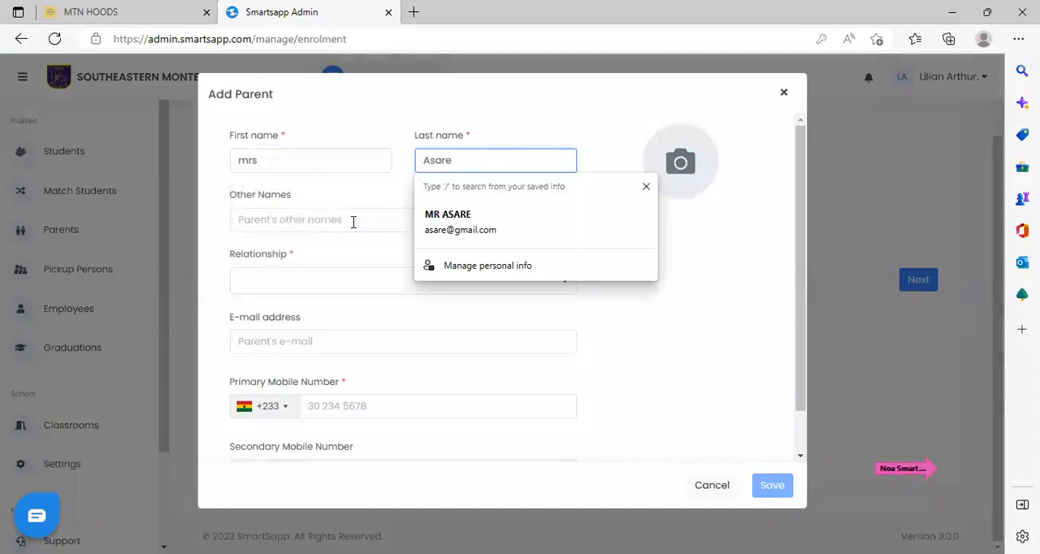
{"action": "left_click", "coordinate": [297, 280]}
{"action": "left_click", "coordinate": [255, 340]}
Fill in the mother's e-mail address and primary mobile number and save the parent.
{"action": "left_click", "coordinate": [351, 341]}
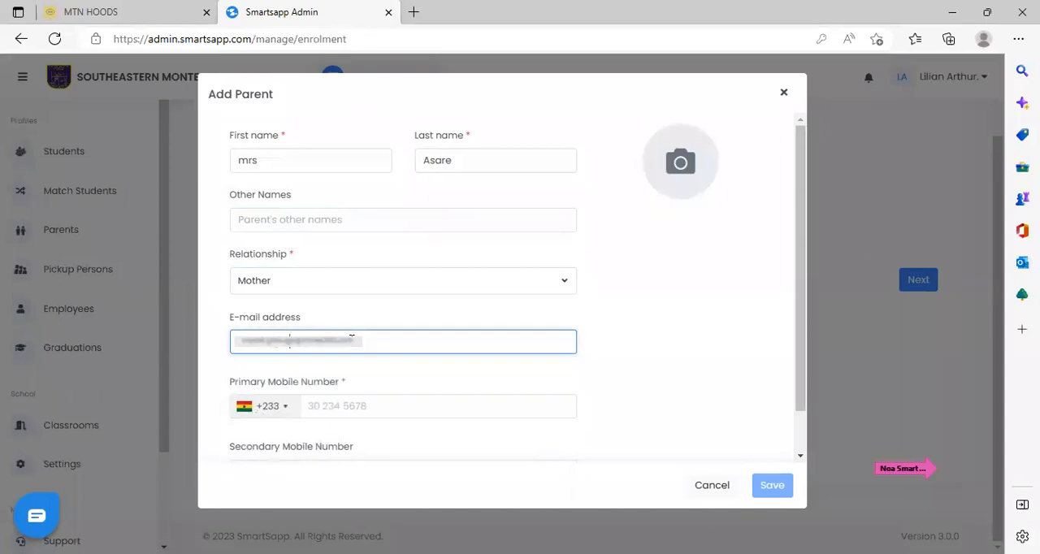
{"action": "left_click", "coordinate": [330, 403]}
{"action": "type", "text": "55"}
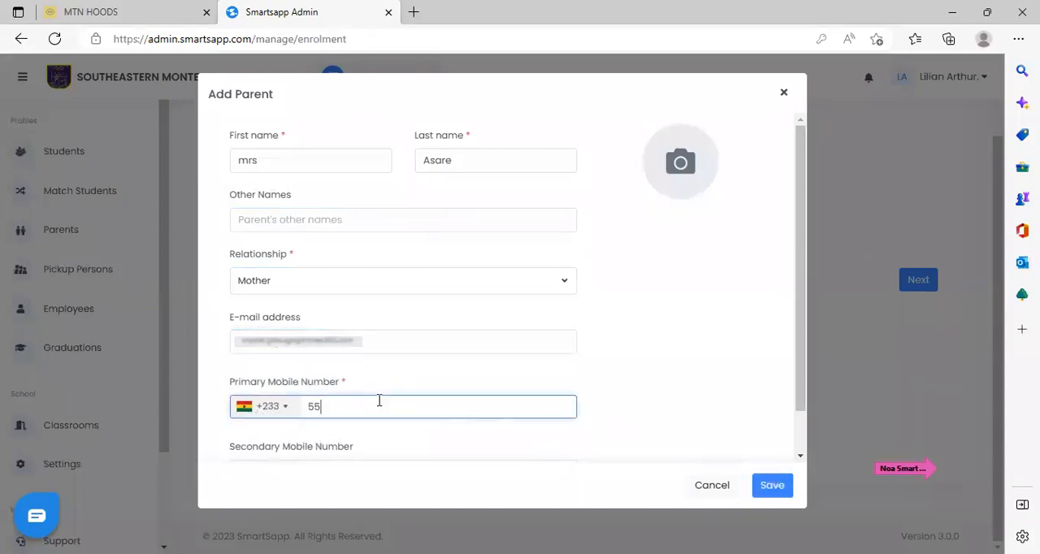
{"action": "type", "text": "5656"}
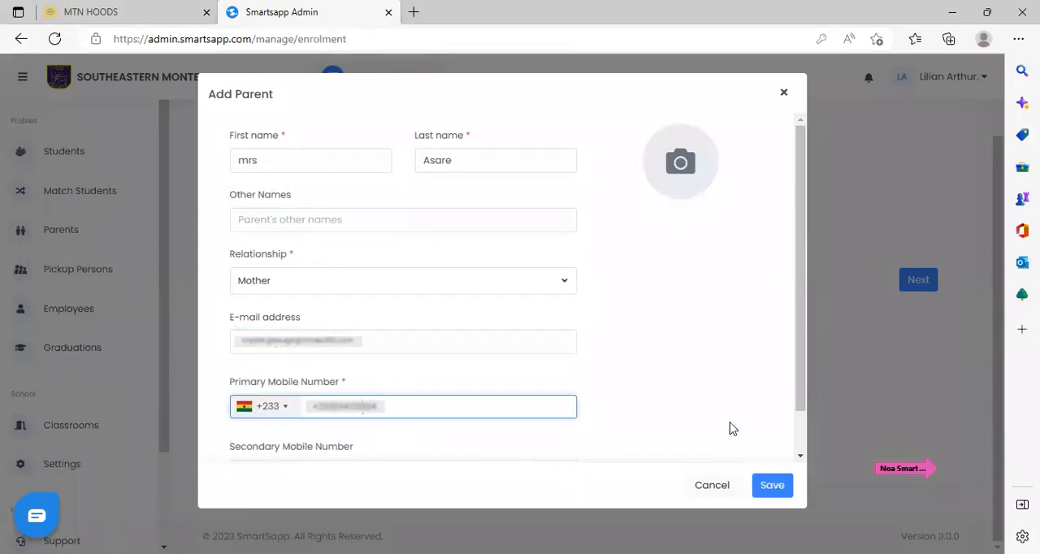
{"action": "left_click", "coordinate": [769, 487]}
{"action": "left_click", "coordinate": [769, 486]}
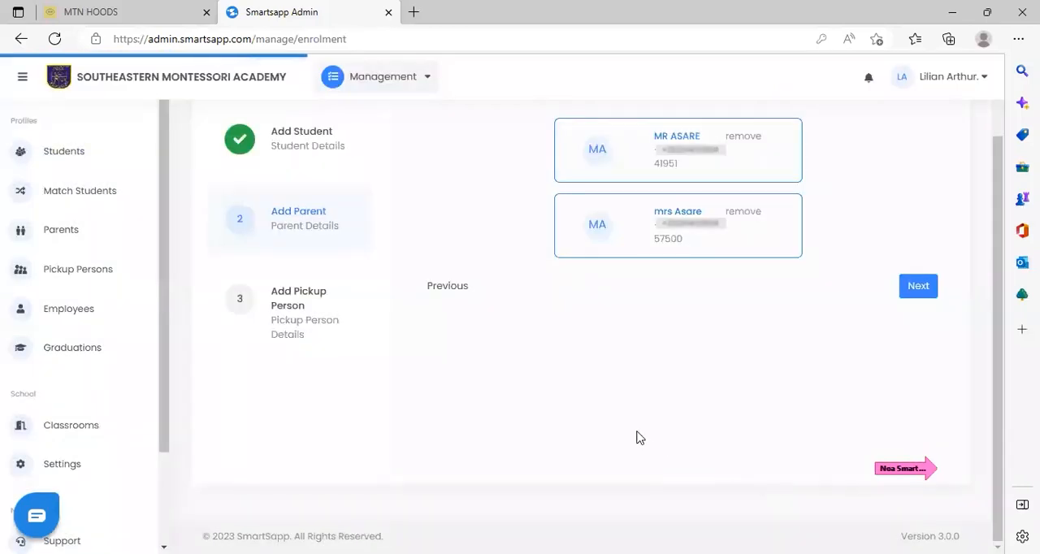
Continue to the pickup person stage, look at the option for adding pickup persons, and save the whole enrolment without one.
{"action": "left_click", "coordinate": [914, 286]}
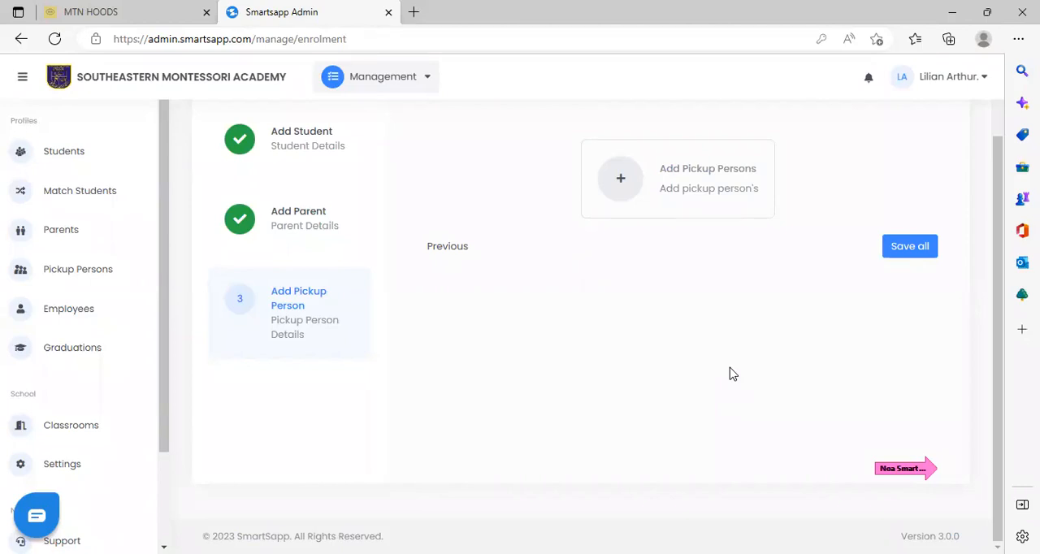
{"action": "left_click", "coordinate": [695, 195]}
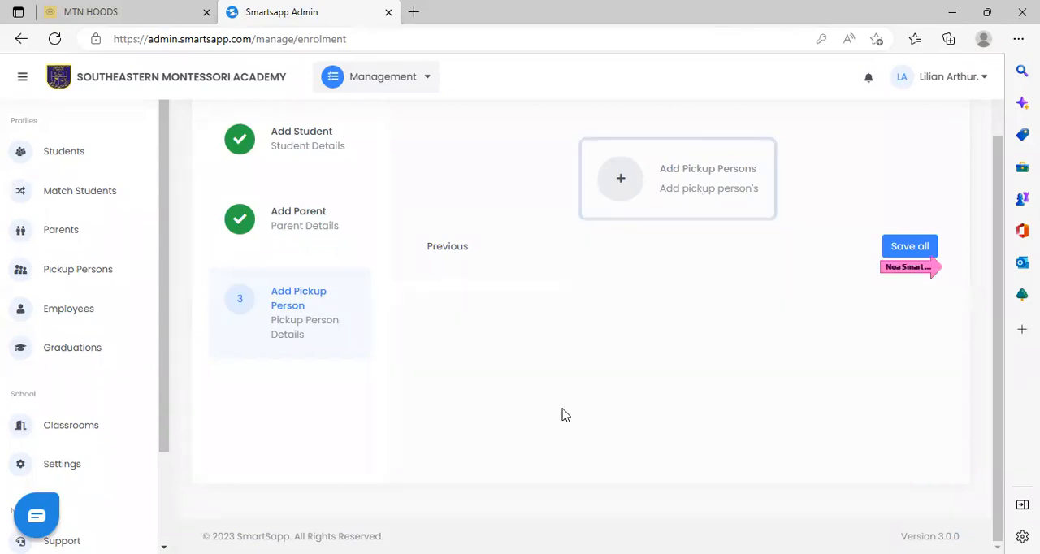
{"action": "left_click", "coordinate": [907, 244]}
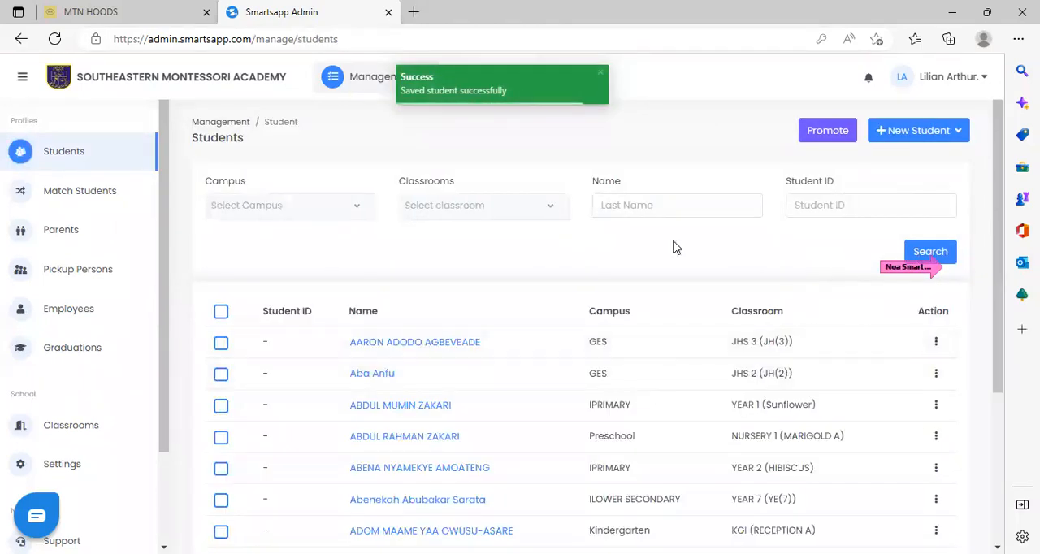
Search the students list for the newly enrolled student by full name.
{"action": "left_click", "coordinate": [701, 203]}
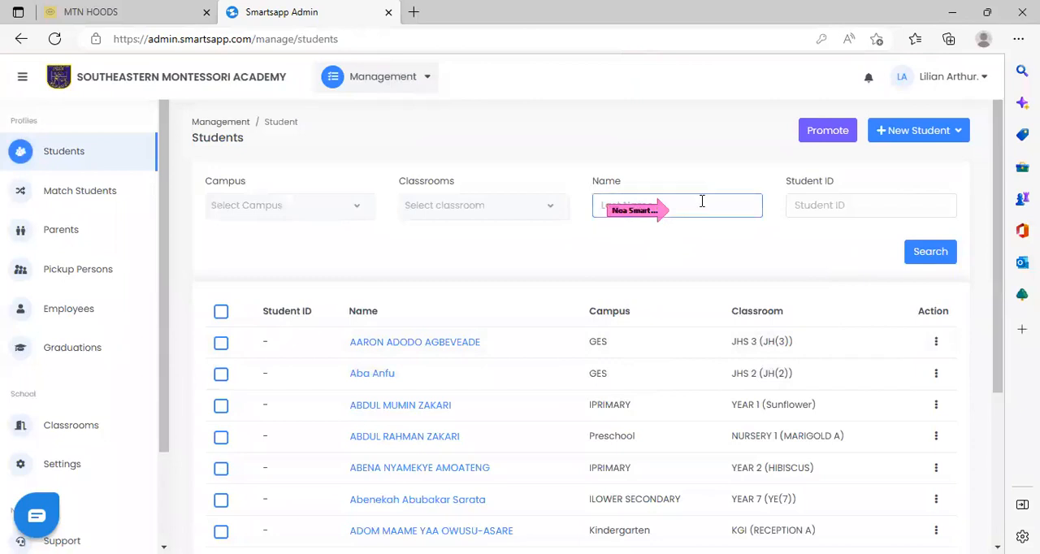
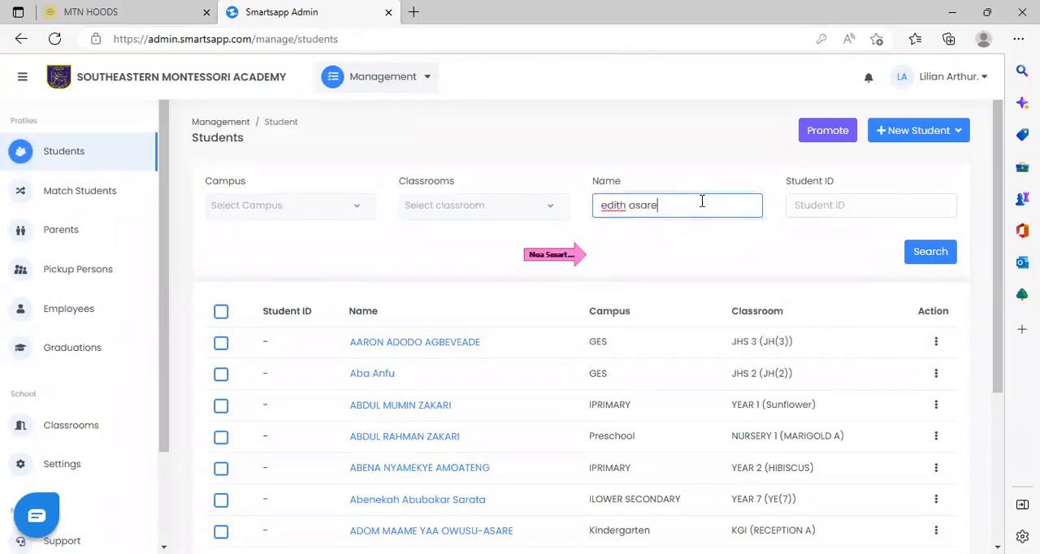
{"action": "left_click", "coordinate": [936, 250]}
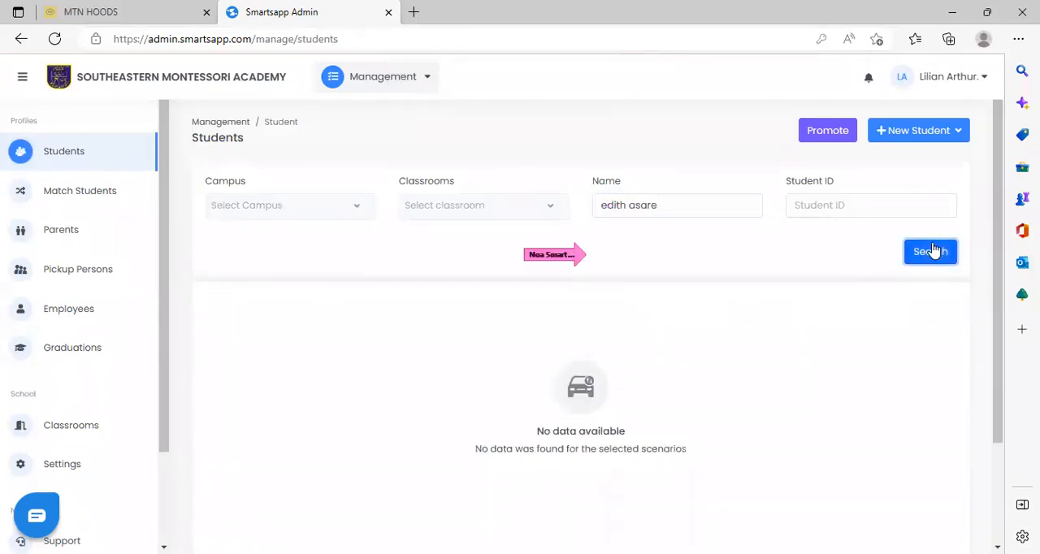
Search for the new student by first name only, then view the student's bio summary and close it.
{"action": "left_click", "coordinate": [660, 205]}
{"action": "key", "text": "BackSpace"}
{"action": "key", "text": "BackSpace"}
{"action": "key", "text": "BackSpace"}
{"action": "key", "text": "BackSpace"}
{"action": "key", "text": "BackSpace"}
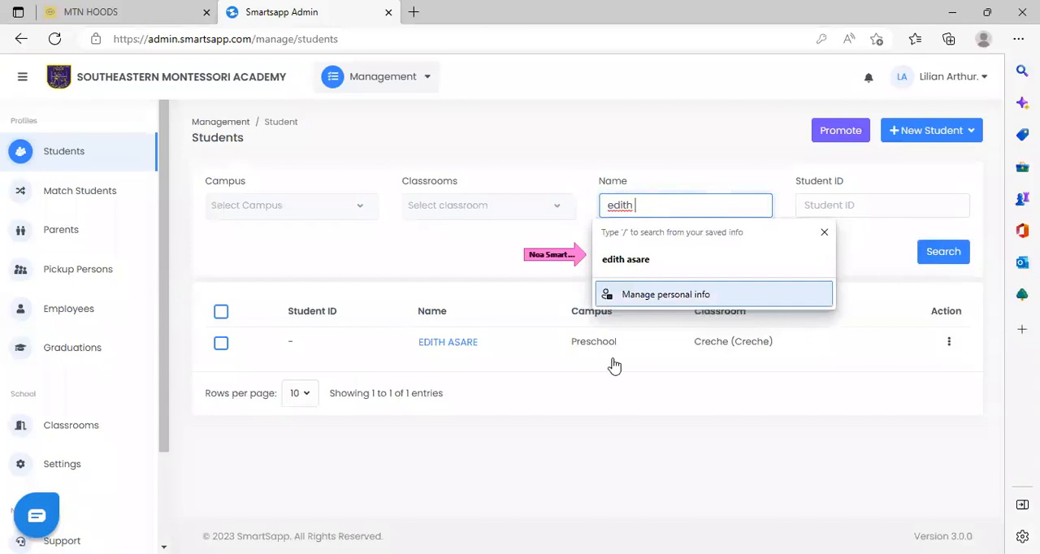
{"action": "left_click", "coordinate": [599, 455]}
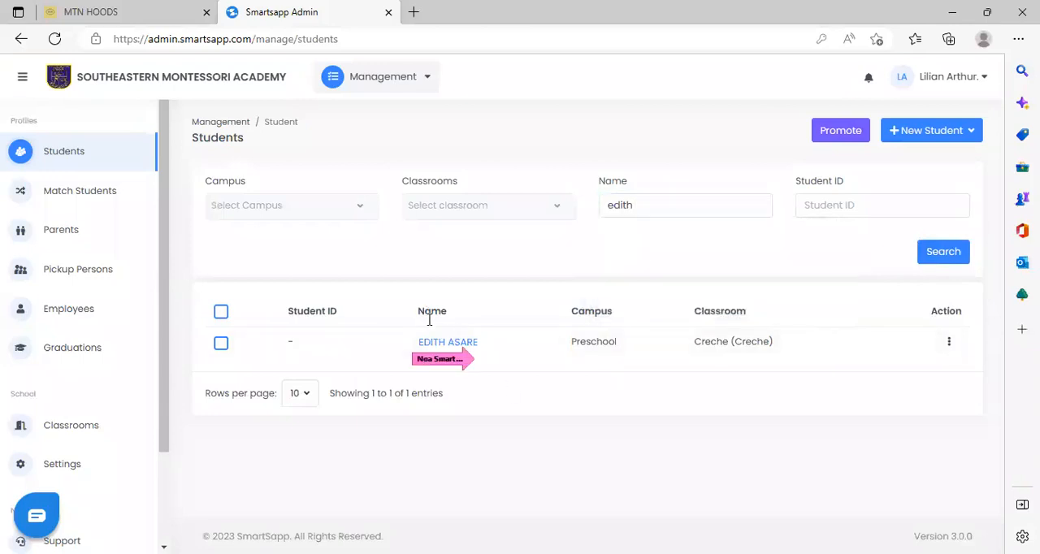
{"action": "left_click", "coordinate": [447, 342]}
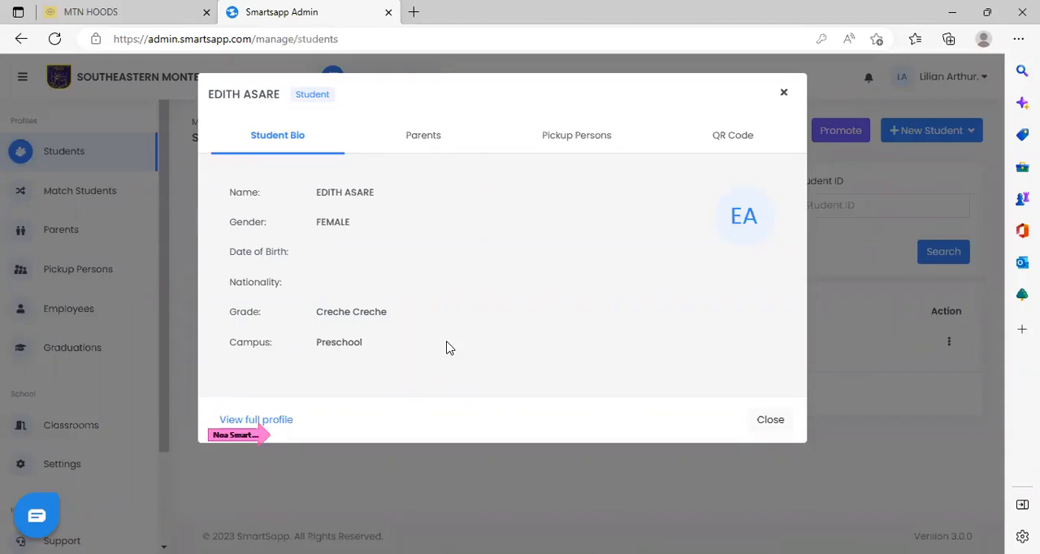
{"action": "key", "text": "Escape"}
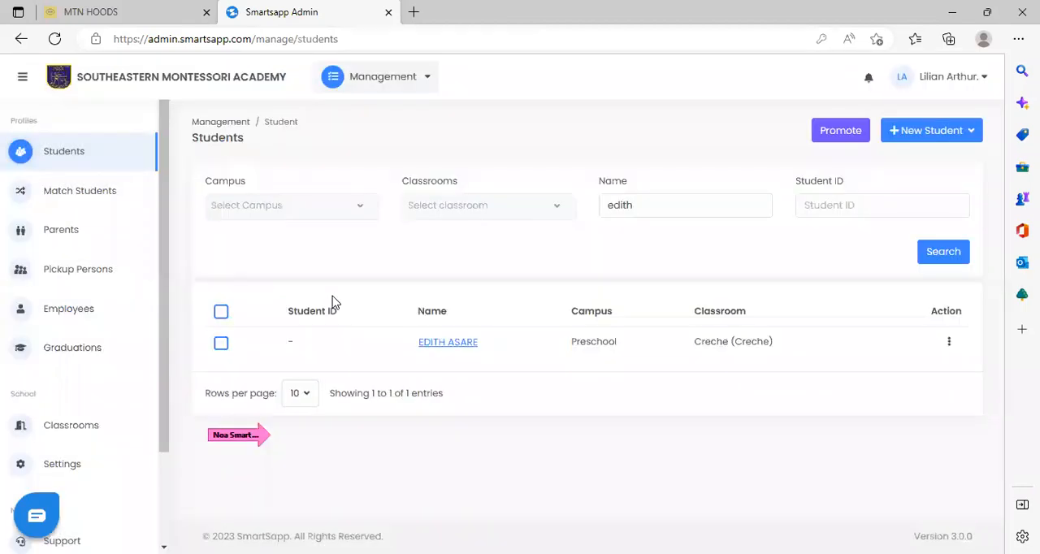
Reload the full students list, start promoting students, and choose BASIC 5 - YASMINE as the classroom to promote from.
{"action": "left_click", "coordinate": [108, 150]}
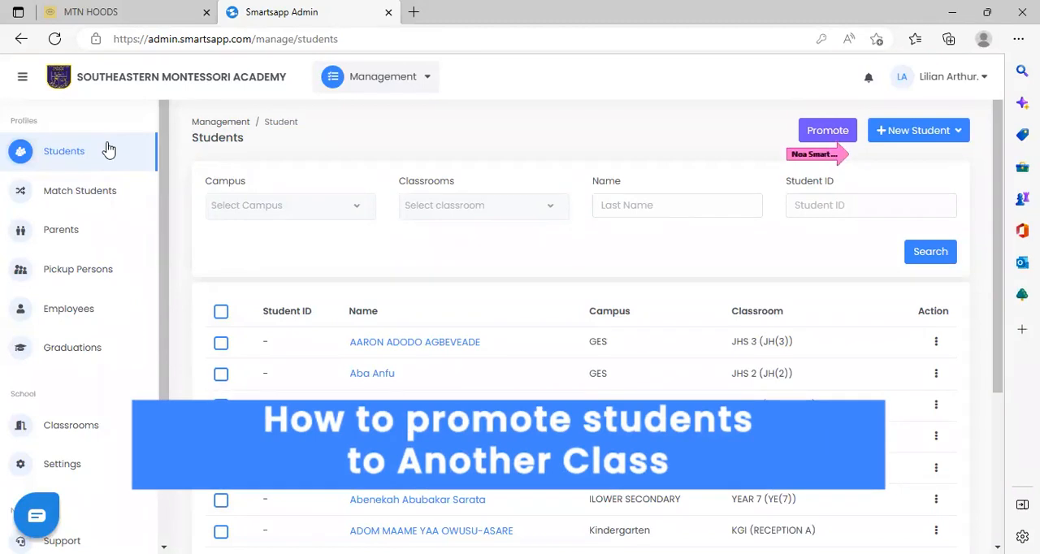
{"action": "left_click", "coordinate": [829, 132]}
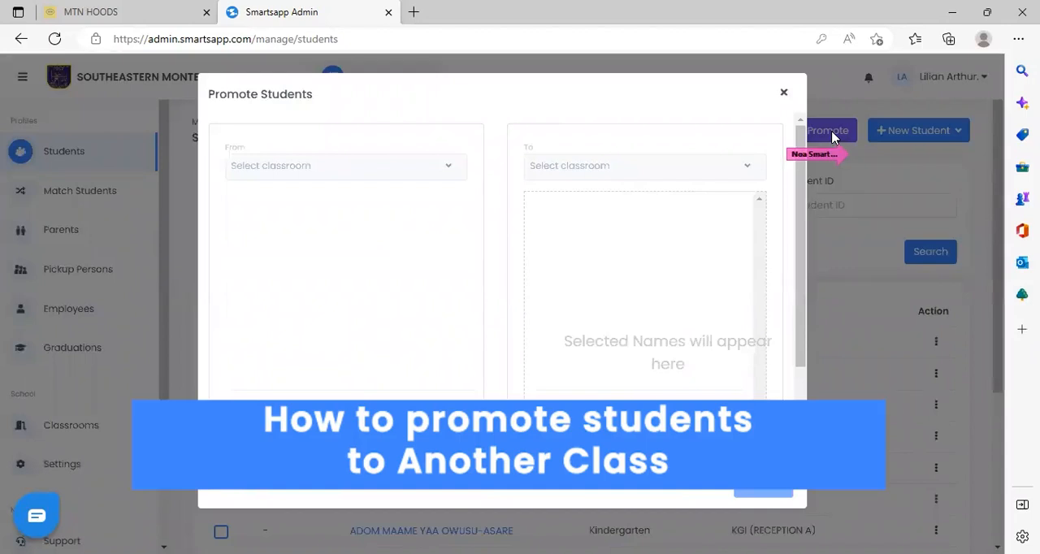
{"action": "left_click", "coordinate": [453, 169]}
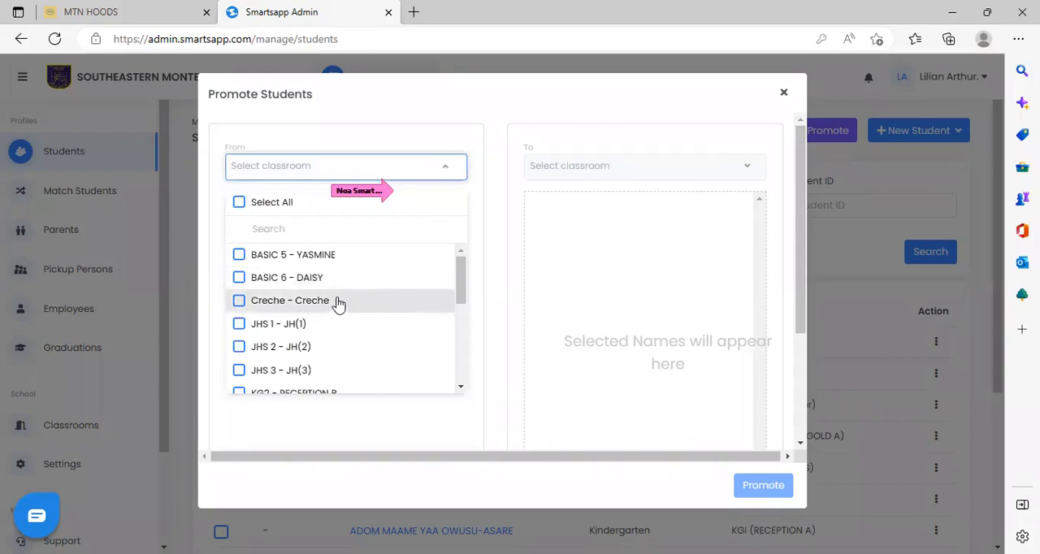
{"action": "left_click", "coordinate": [351, 256]}
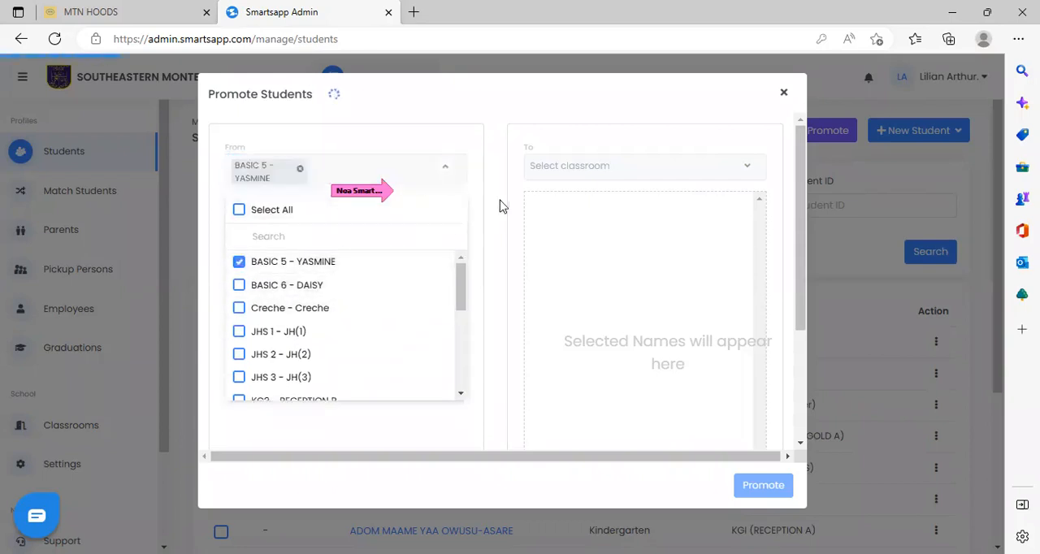
{"action": "left_click", "coordinate": [507, 271]}
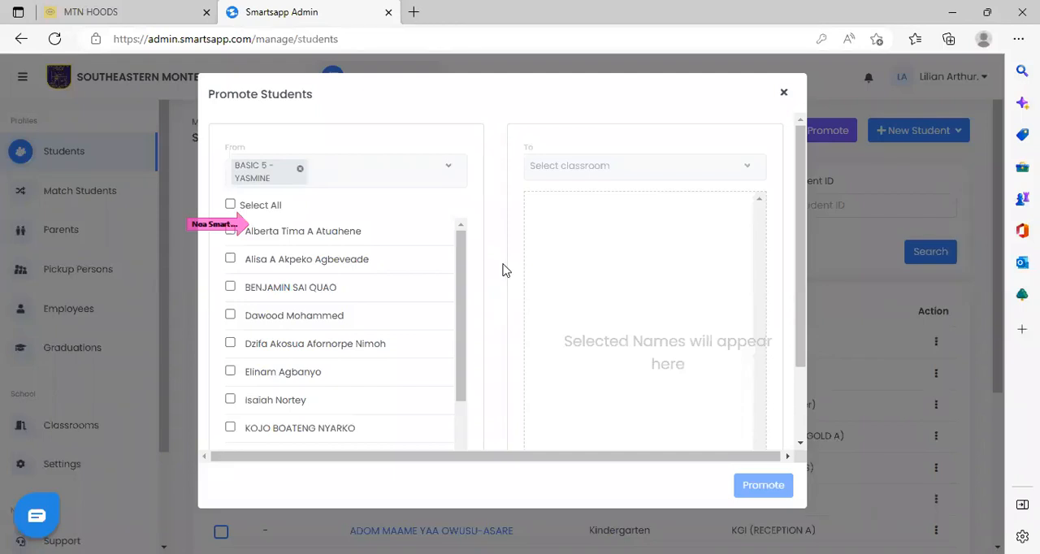
Select all students in the source class, choose BASIC 6 - DAISY as the destination classroom, and close the promotion form.
{"action": "left_click", "coordinate": [230, 206]}
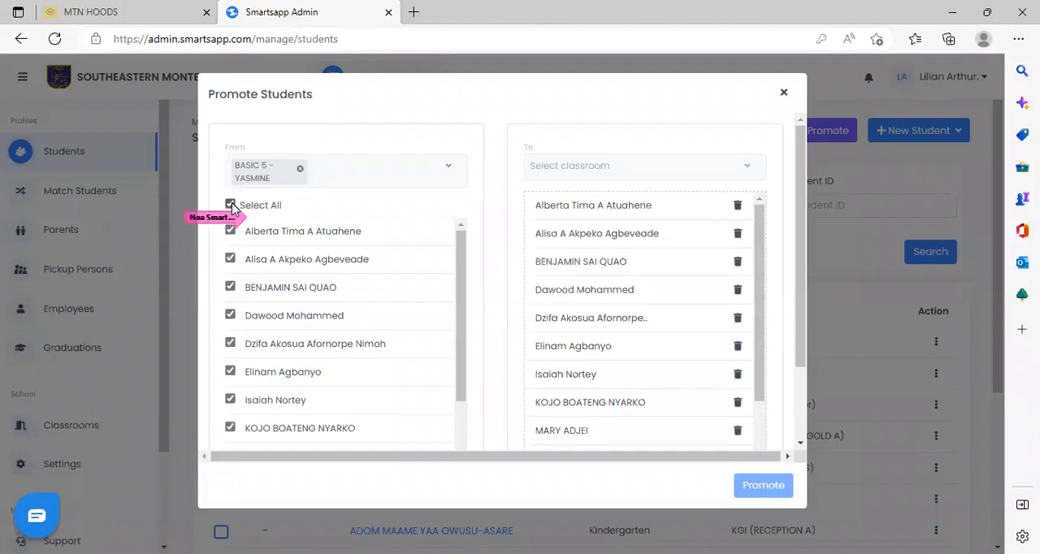
{"action": "left_click", "coordinate": [748, 171]}
{"action": "left_click", "coordinate": [634, 257]}
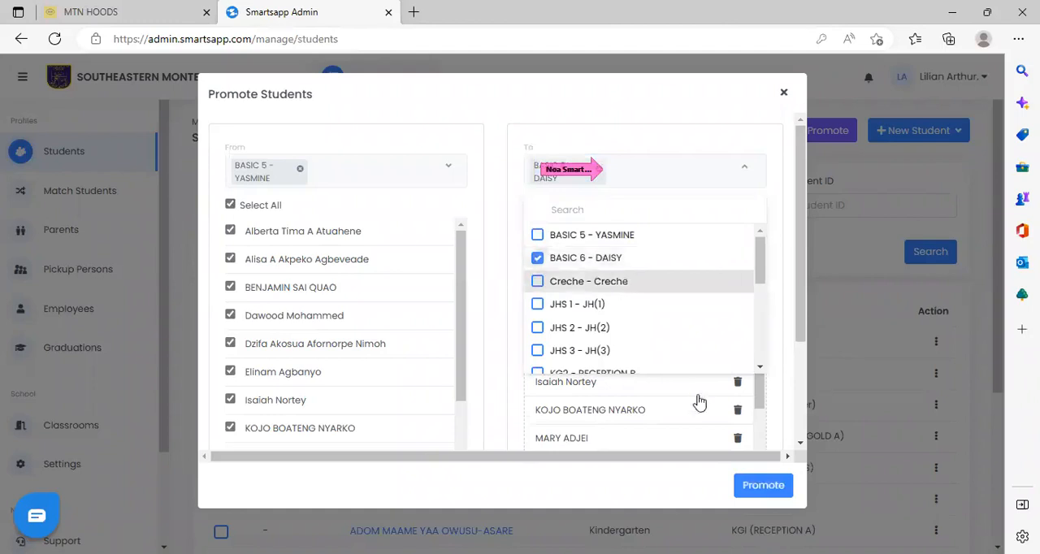
{"action": "left_click", "coordinate": [763, 486]}
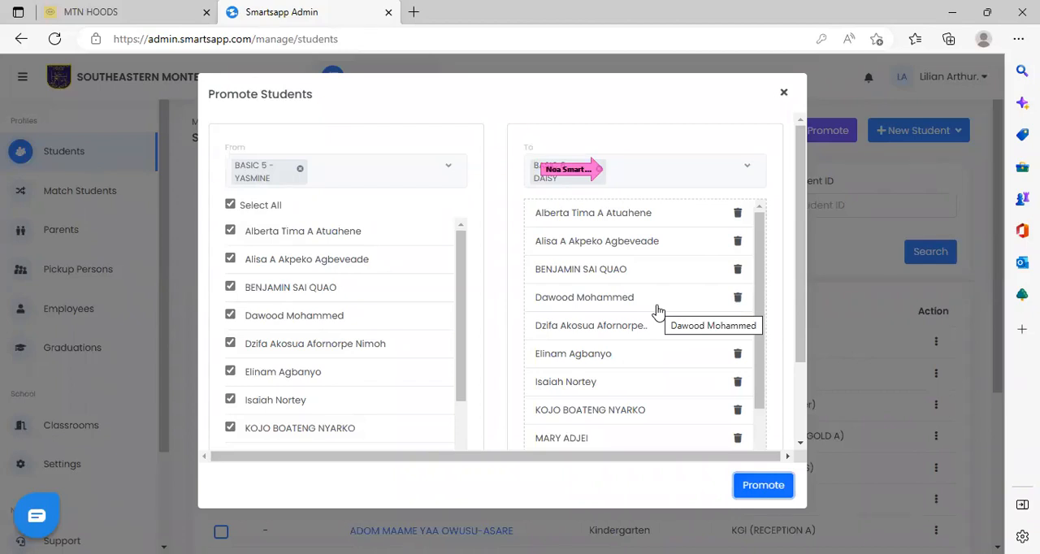
{"action": "left_click", "coordinate": [783, 92]}
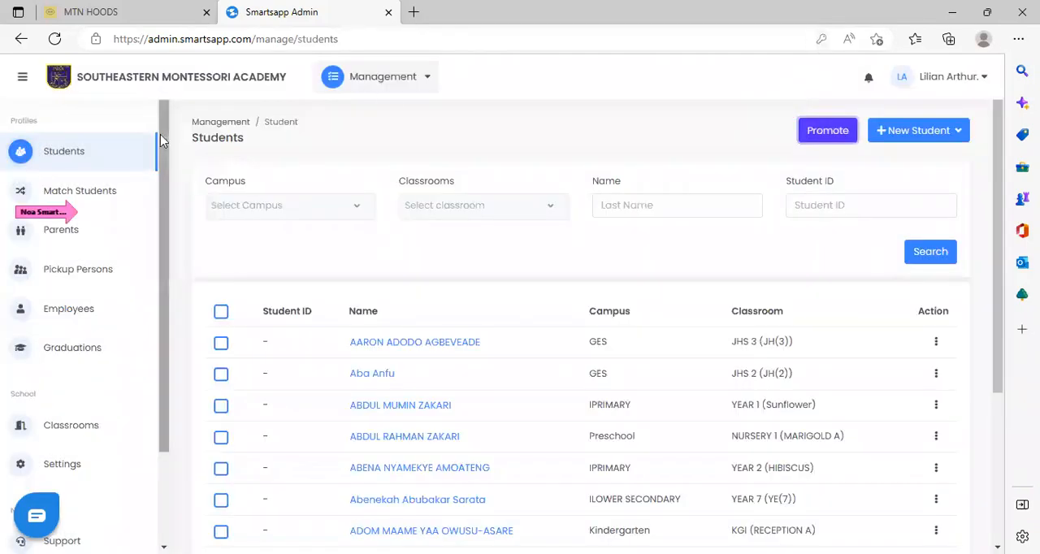
Open the page for matching students with the same surname and select the first student listed in YEAR 3 - LILY.
{"action": "left_click", "coordinate": [119, 195]}
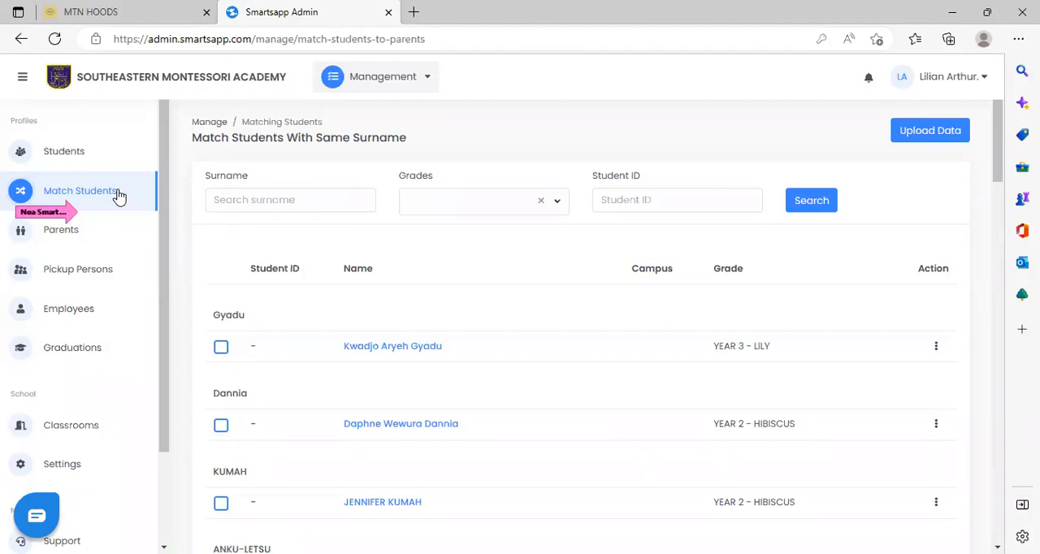
{"action": "left_click_drag", "start_coordinate": [996, 161], "coordinate": [978, 146]}
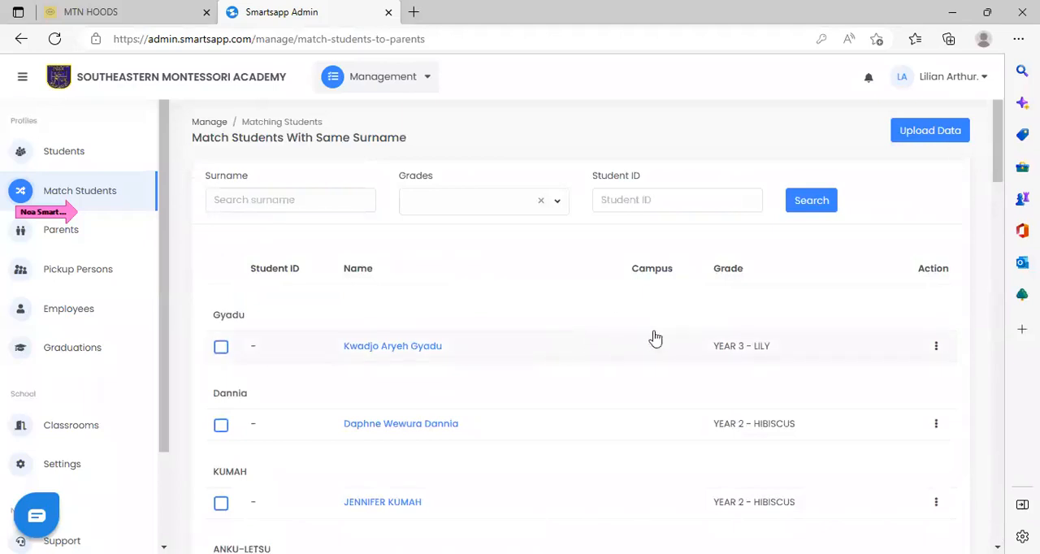
{"action": "left_click", "coordinate": [421, 355]}
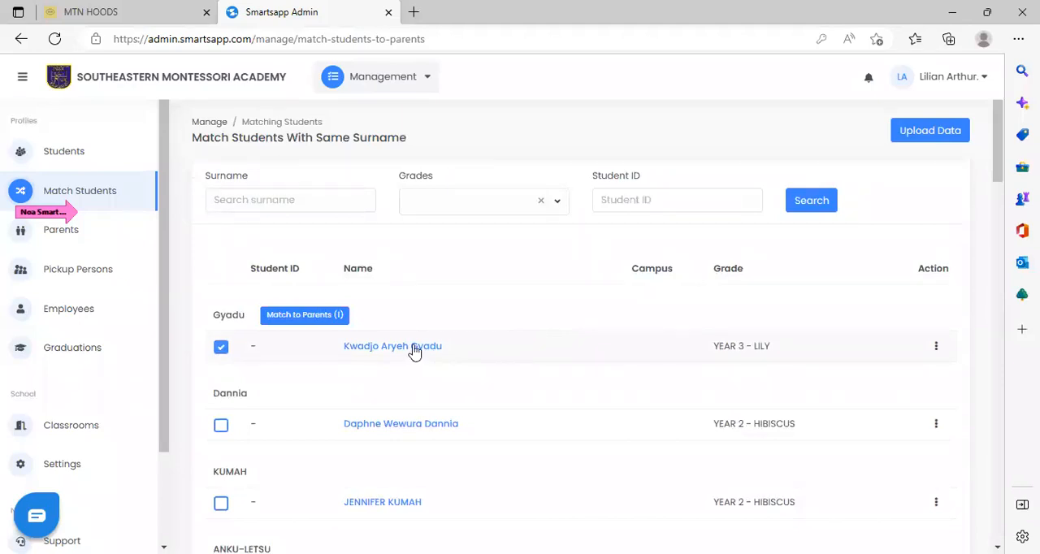
{"action": "left_click", "coordinate": [414, 351]}
{"action": "left_click", "coordinate": [414, 351]}
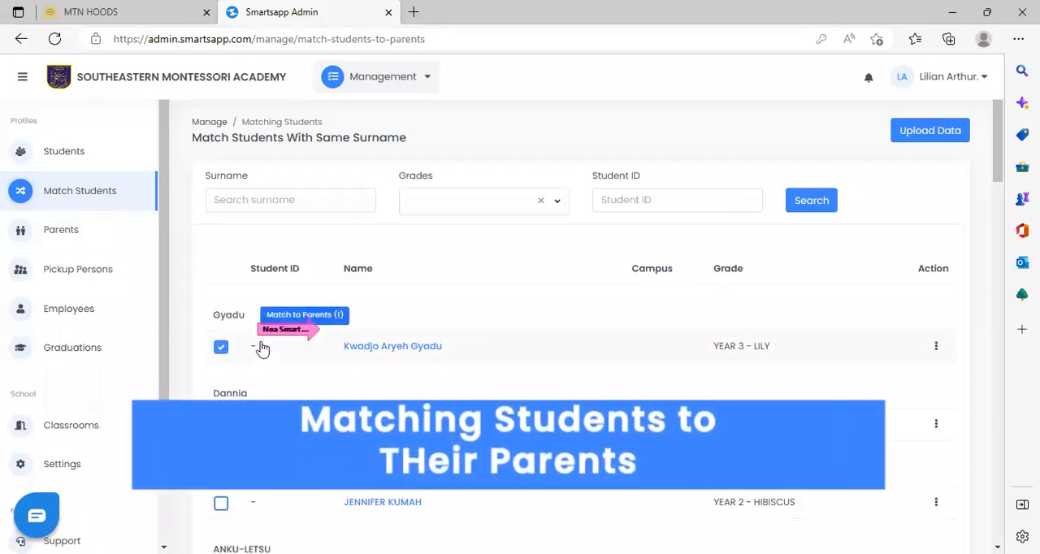
Try to match the selected student to a parent by searching the surname, then close the form and deselect the student.
{"action": "left_click", "coordinate": [329, 315]}
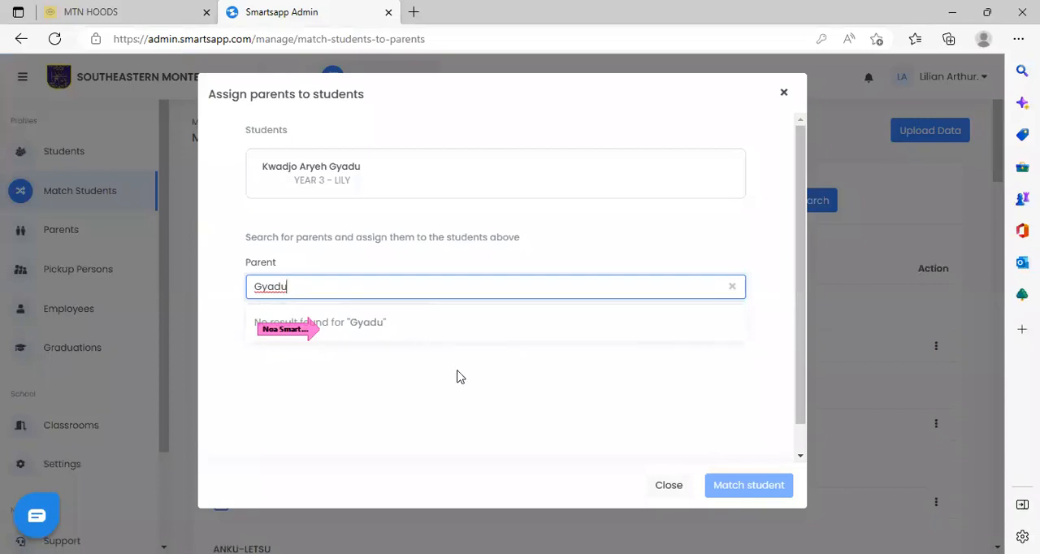
{"action": "left_click", "coordinate": [364, 325]}
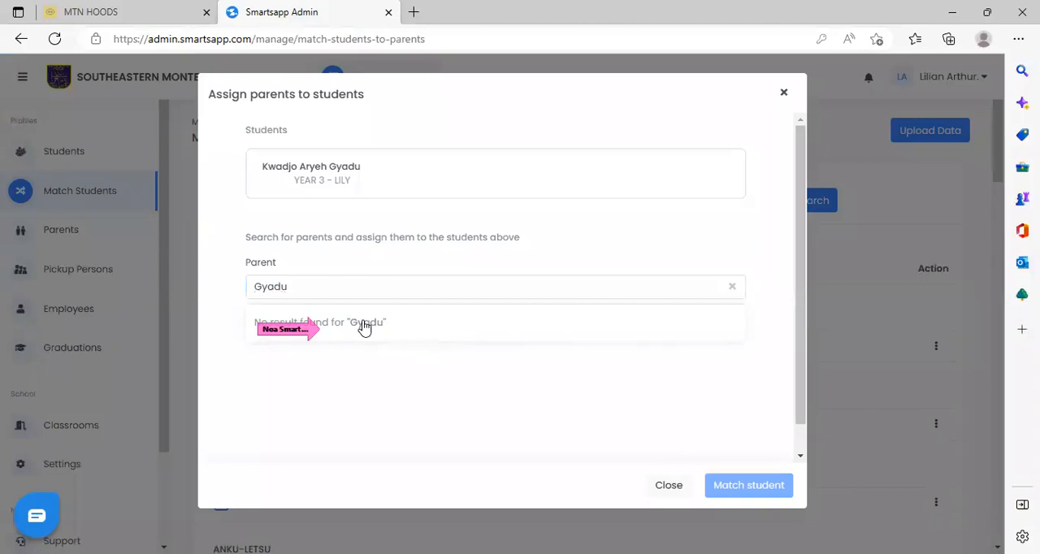
{"action": "left_click", "coordinate": [301, 284]}
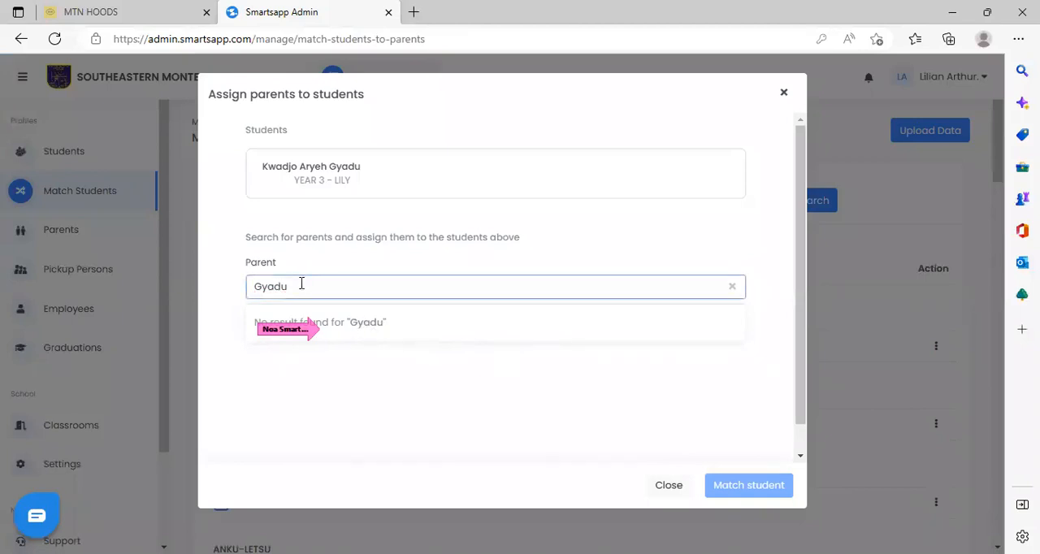
{"action": "key", "text": "BackSpace"}
{"action": "key", "text": "BackSpace"}
{"action": "key", "text": "BackSpace"}
{"action": "key", "text": "BackSpace"}
{"action": "key", "text": "BackSpace"}
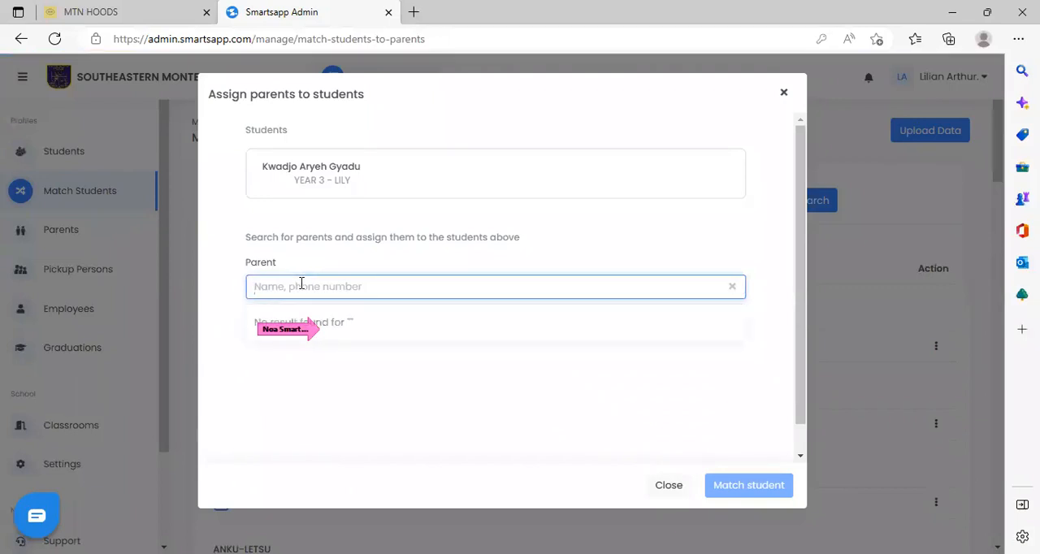
{"action": "left_click", "coordinate": [783, 96]}
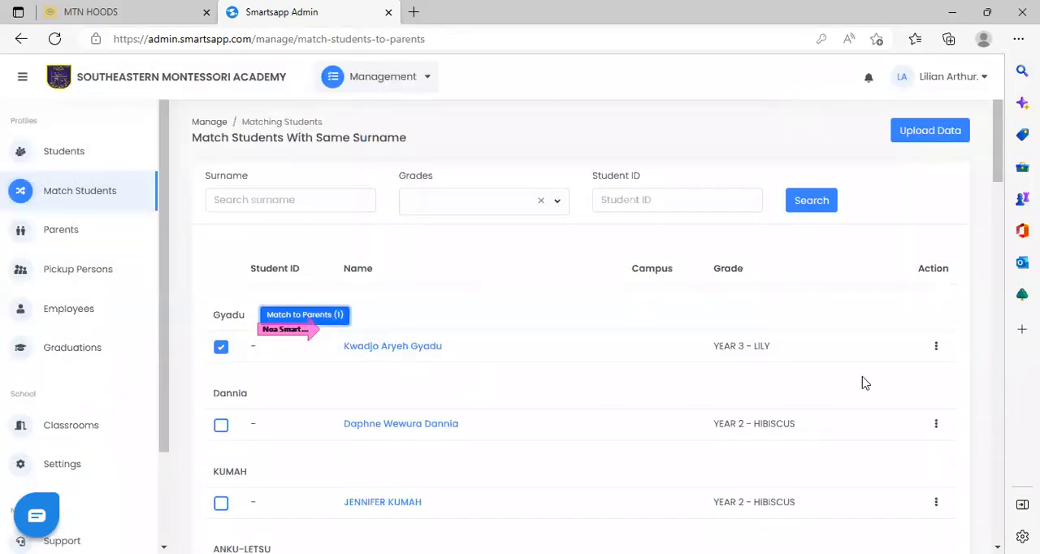
{"action": "left_click", "coordinate": [221, 347]}
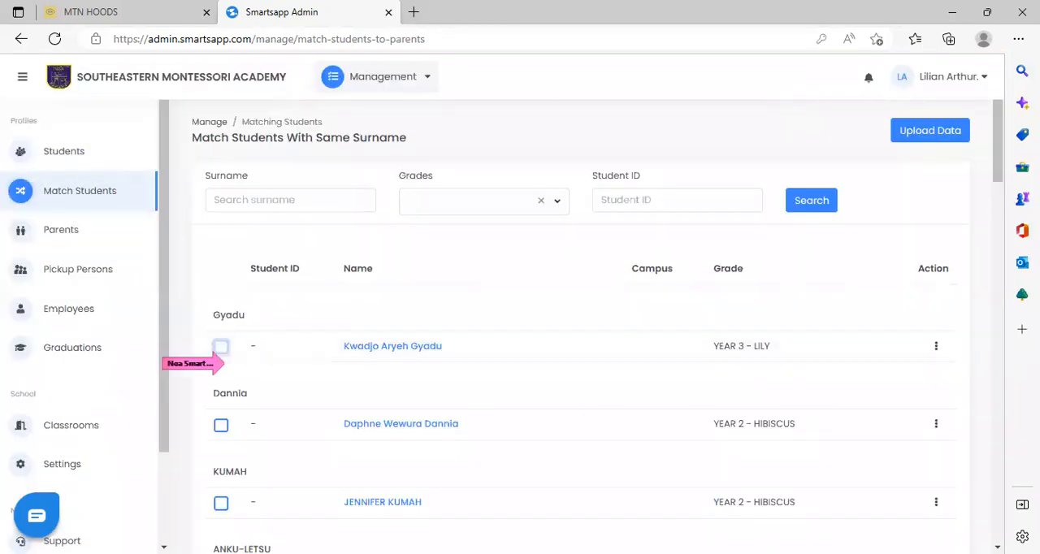
Select the YEAR 2 - HIBISCUS student below the two siblings, search parents by surname, and match the student to the first father found.
{"action": "left_click_drag", "start_coordinate": [996, 166], "coordinate": [1006, 248]}
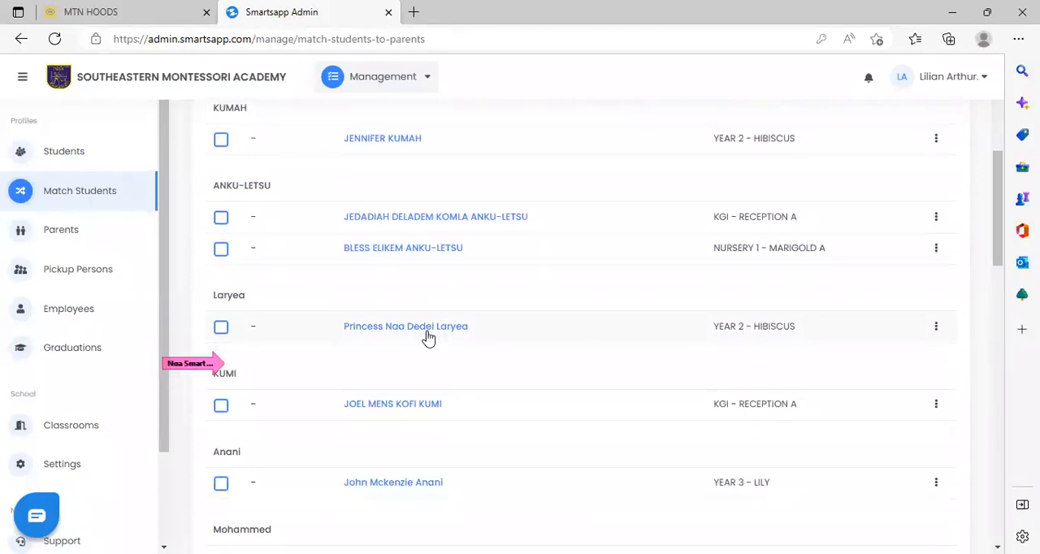
{"action": "left_click", "coordinate": [221, 329]}
{"action": "left_click", "coordinate": [315, 296]}
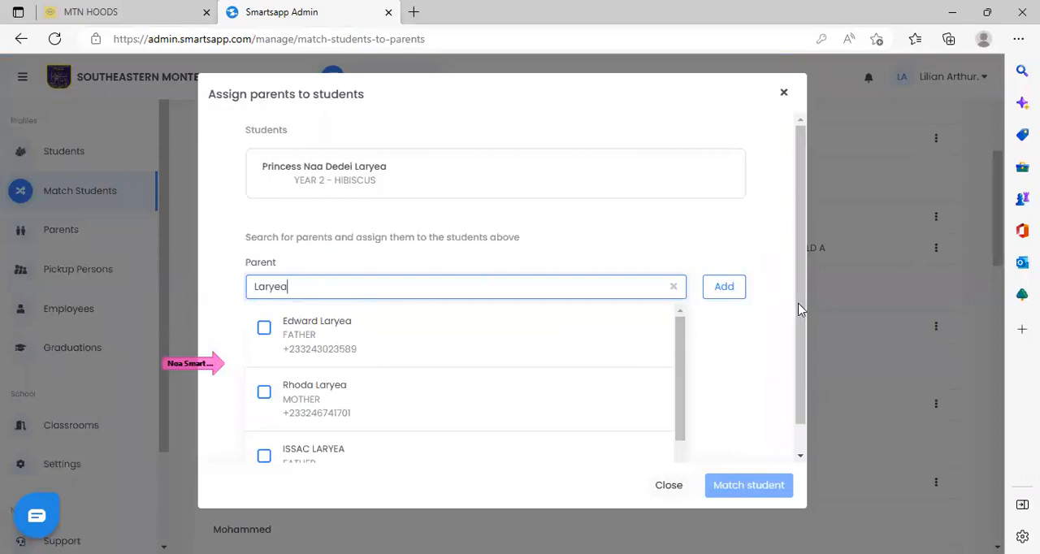
{"action": "scroll", "coordinate": [799, 350], "scroll_direction": "down", "scroll_amount": 1}
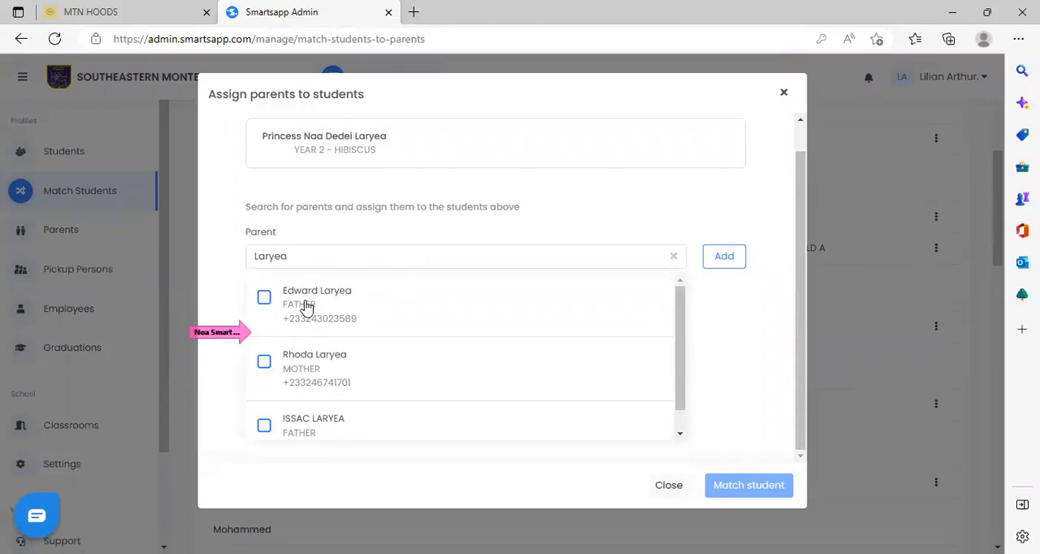
{"action": "left_click", "coordinate": [264, 297]}
{"action": "left_click", "coordinate": [731, 258]}
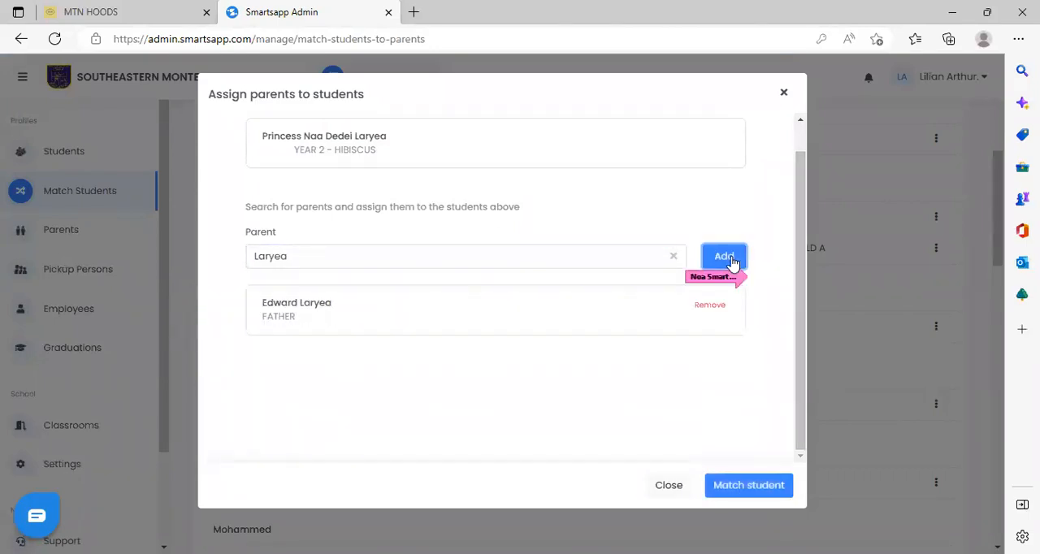
{"action": "left_click", "coordinate": [734, 488]}
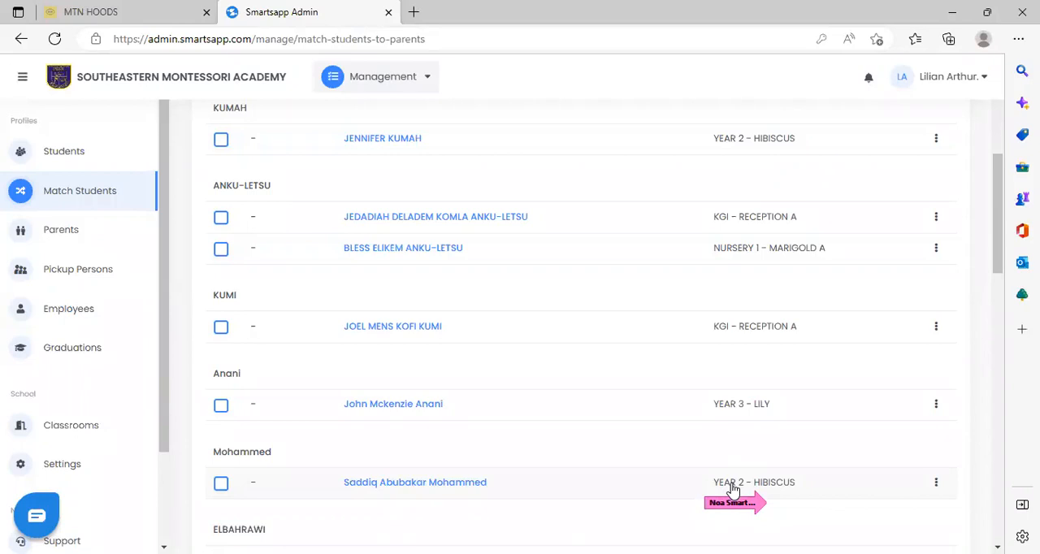
Open the students list and search it by the surname of the YEAR 3 - LILY student.
{"action": "left_click", "coordinate": [75, 157]}
{"action": "left_click", "coordinate": [644, 208]}
{"action": "type", "text": "Gyadu"}
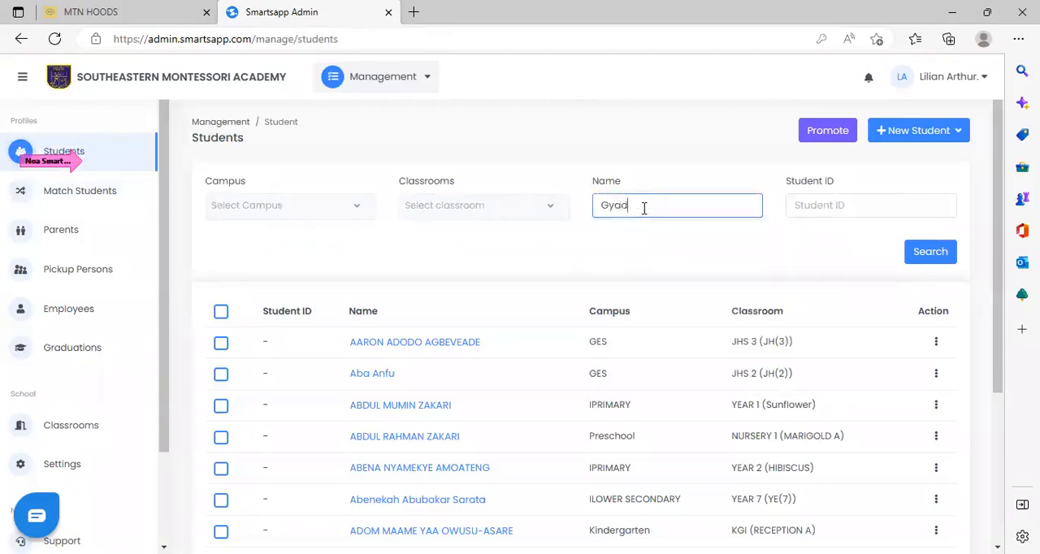
{"action": "left_click", "coordinate": [929, 255]}
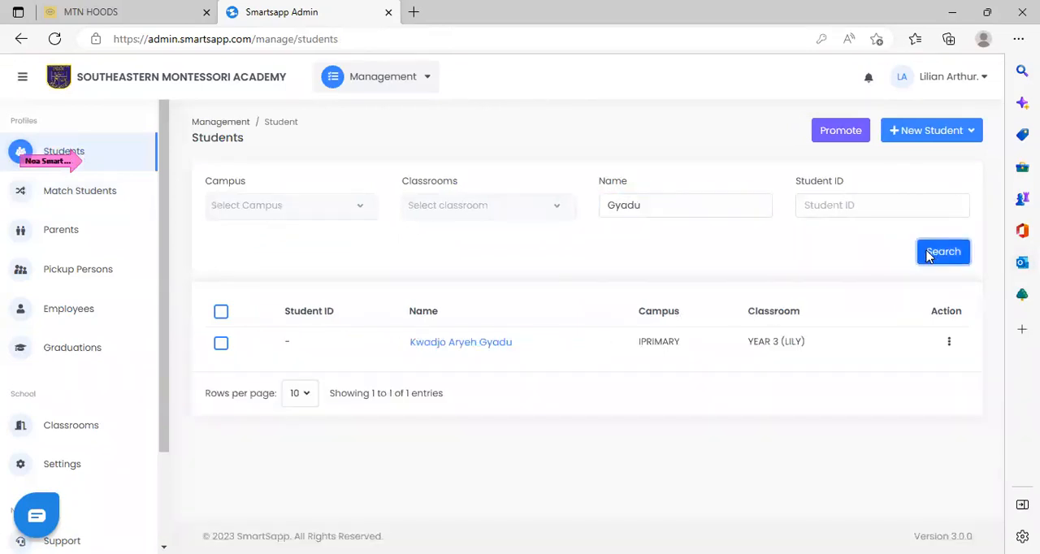
Open the form for adding a parent to the YEAR 3 (LILY) student and close it without adding anyone.
{"action": "left_click", "coordinate": [928, 360]}
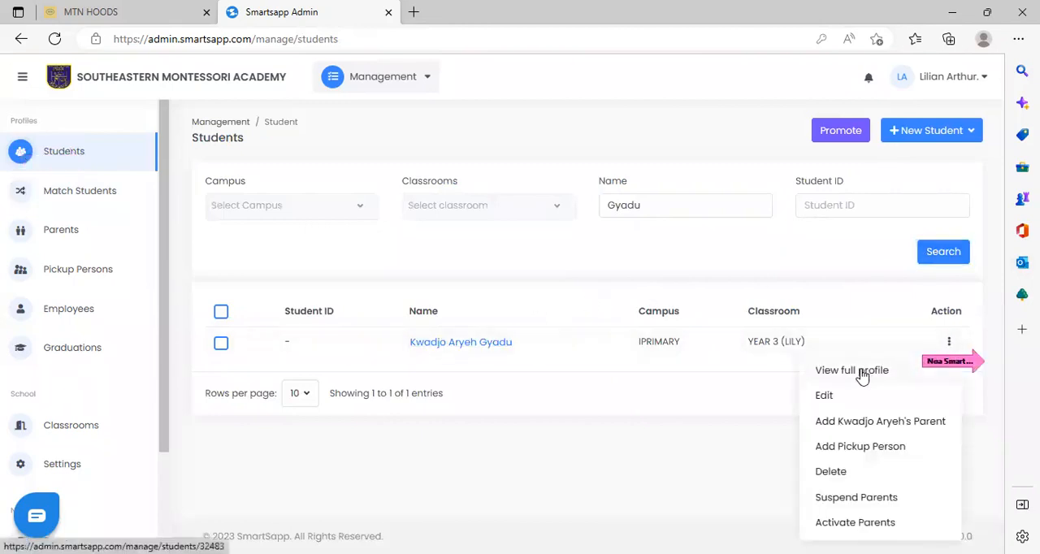
{"action": "left_click", "coordinate": [863, 422]}
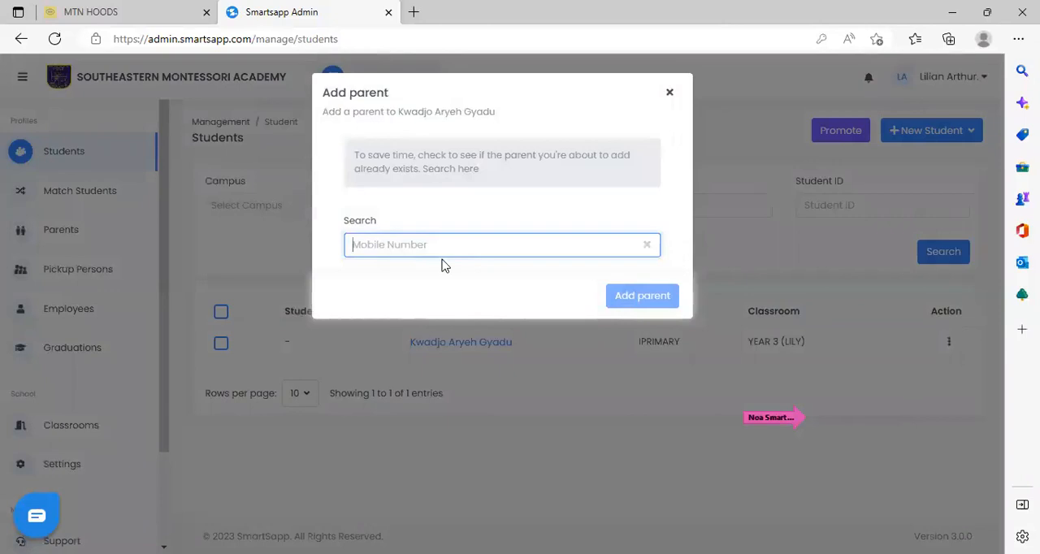
{"action": "left_click", "coordinate": [569, 402]}
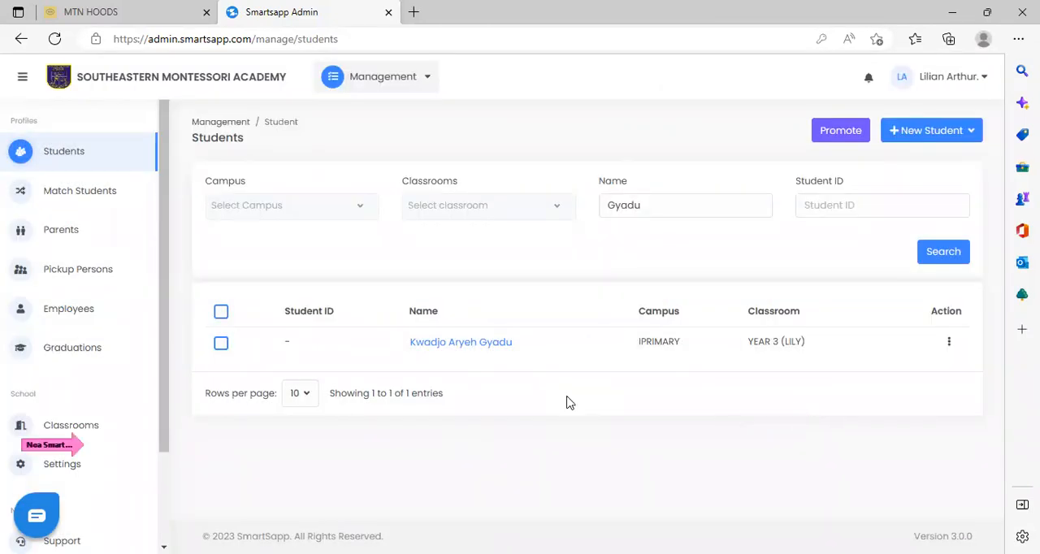
Open the pickup persons list, view the first person's edit form, and close it without saving.
{"action": "left_click", "coordinate": [109, 277]}
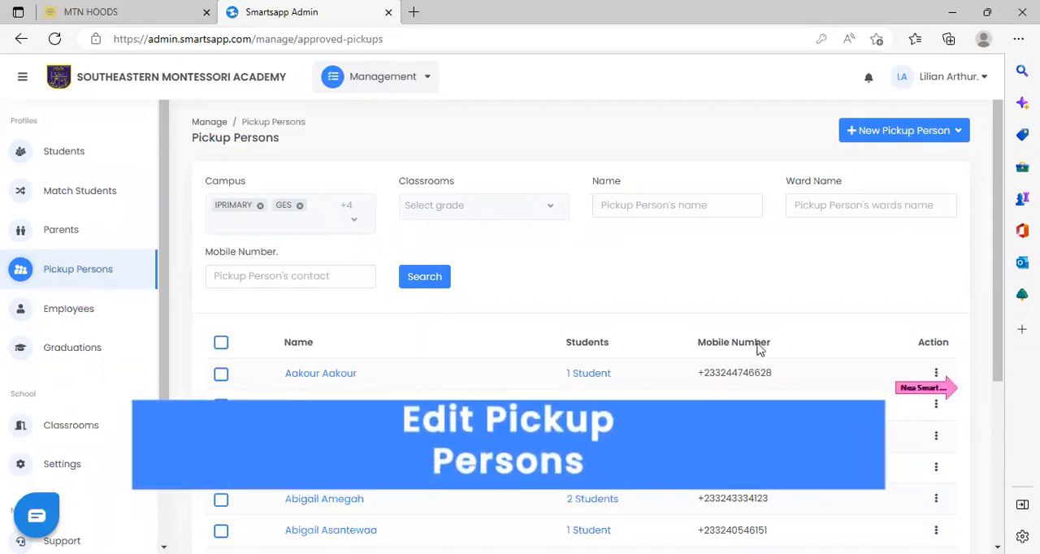
{"action": "left_click", "coordinate": [937, 374]}
{"action": "left_click", "coordinate": [867, 401]}
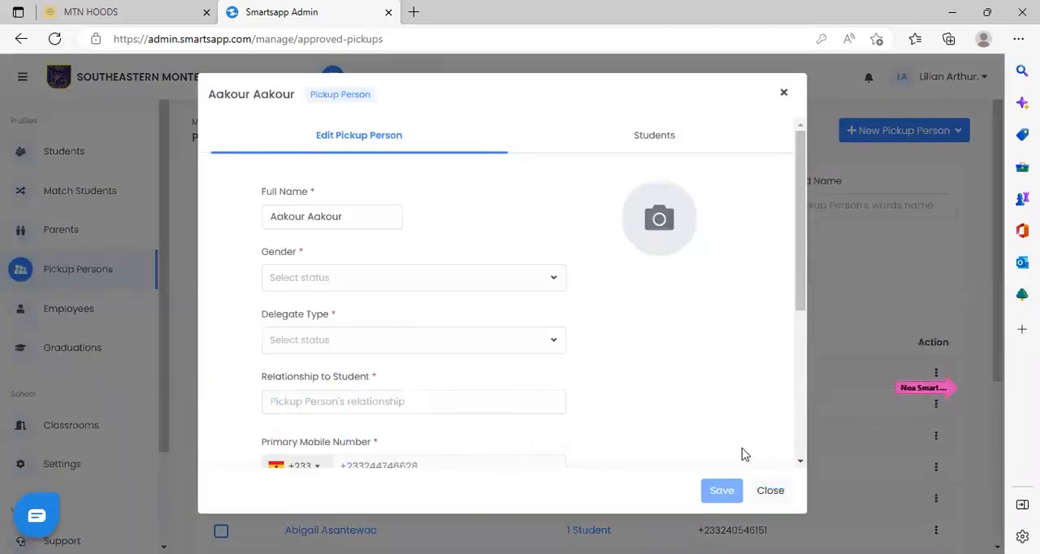
{"action": "left_click", "coordinate": [769, 491]}
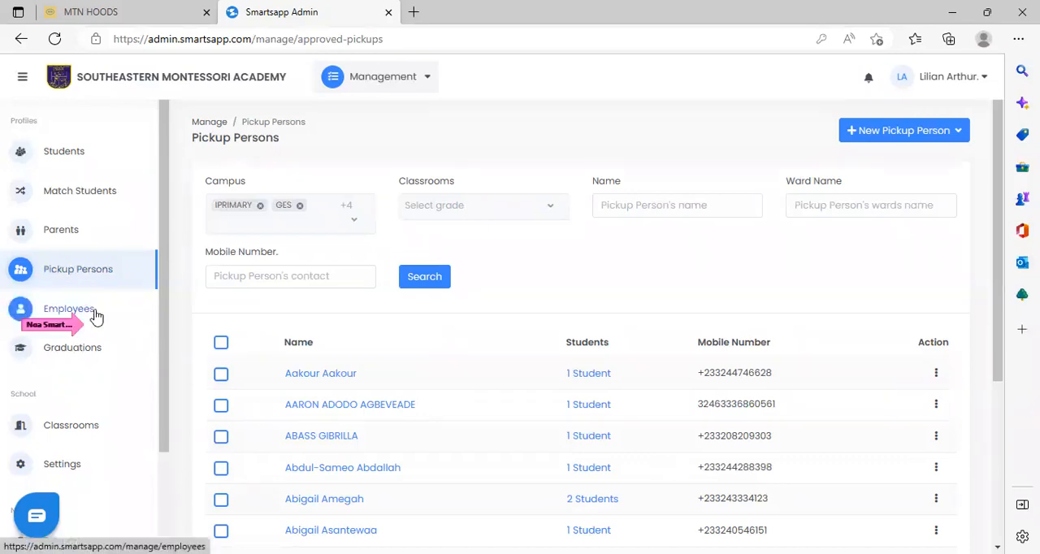
Open the employees list, look through it, and filter it by the Inactive status.
{"action": "left_click", "coordinate": [69, 309]}
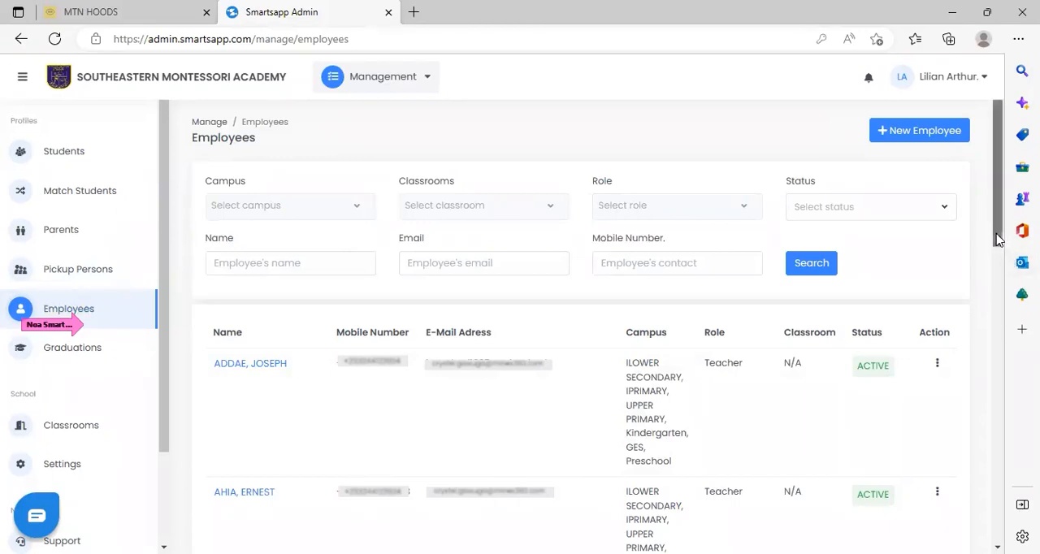
{"action": "left_click", "coordinate": [996, 452]}
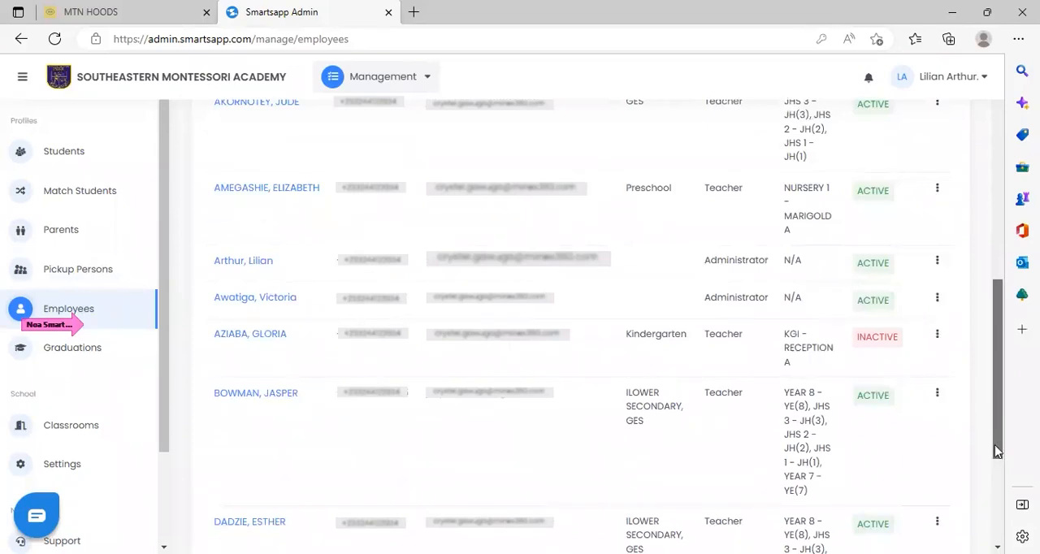
{"action": "left_click_drag", "start_coordinate": [993, 444], "coordinate": [993, 189]}
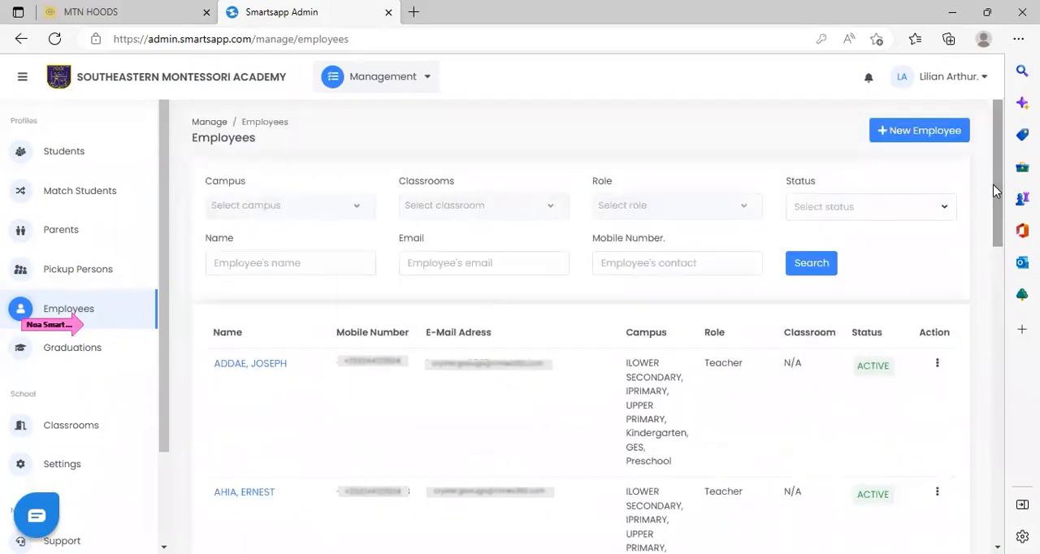
{"action": "left_click", "coordinate": [938, 205]}
{"action": "left_click", "coordinate": [823, 266]}
{"action": "left_click", "coordinate": [822, 265]}
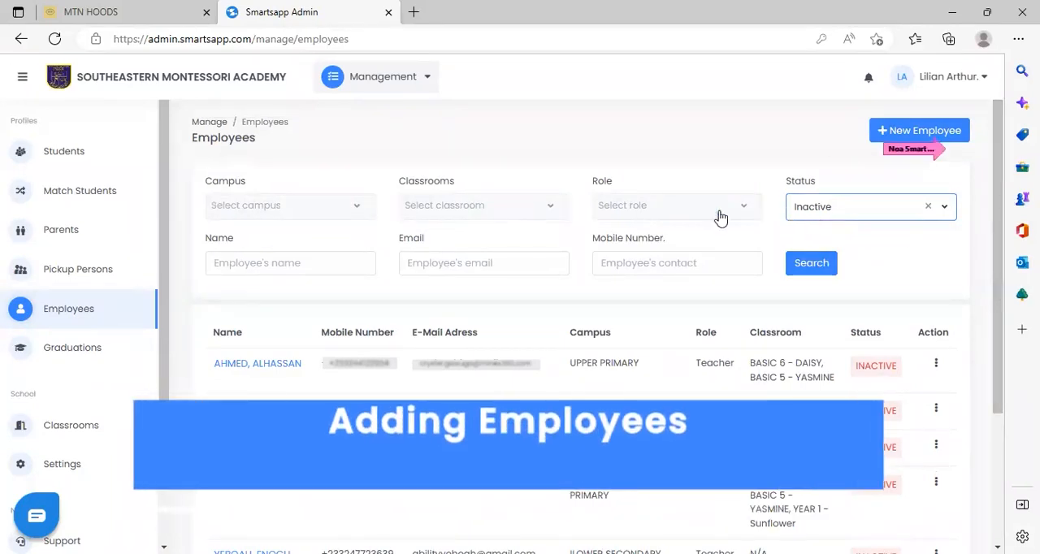
Review the blank form for a new employee and the edit form of the first inactive employee, closing both without saving.
{"action": "left_click", "coordinate": [944, 131]}
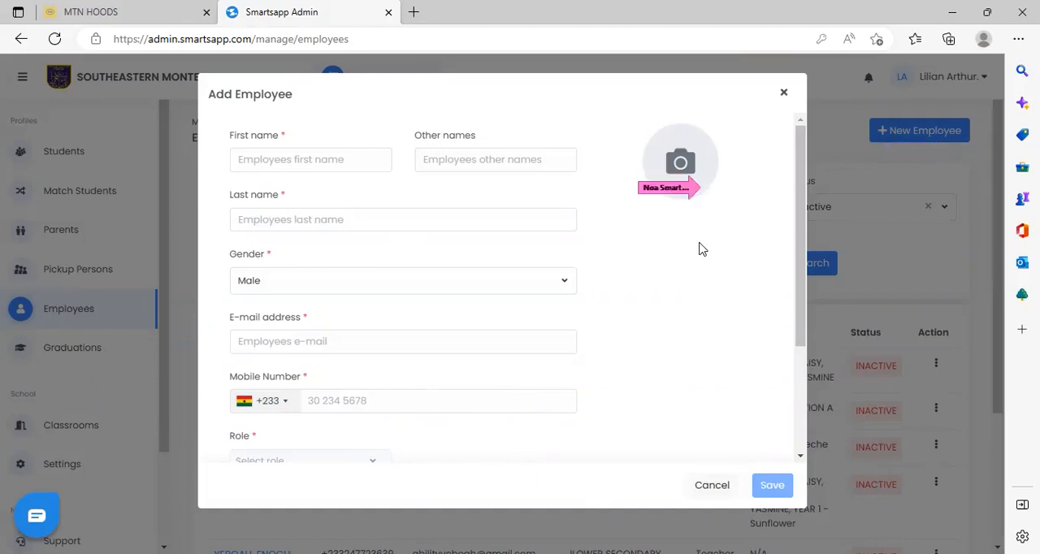
{"action": "left_click", "coordinate": [715, 487]}
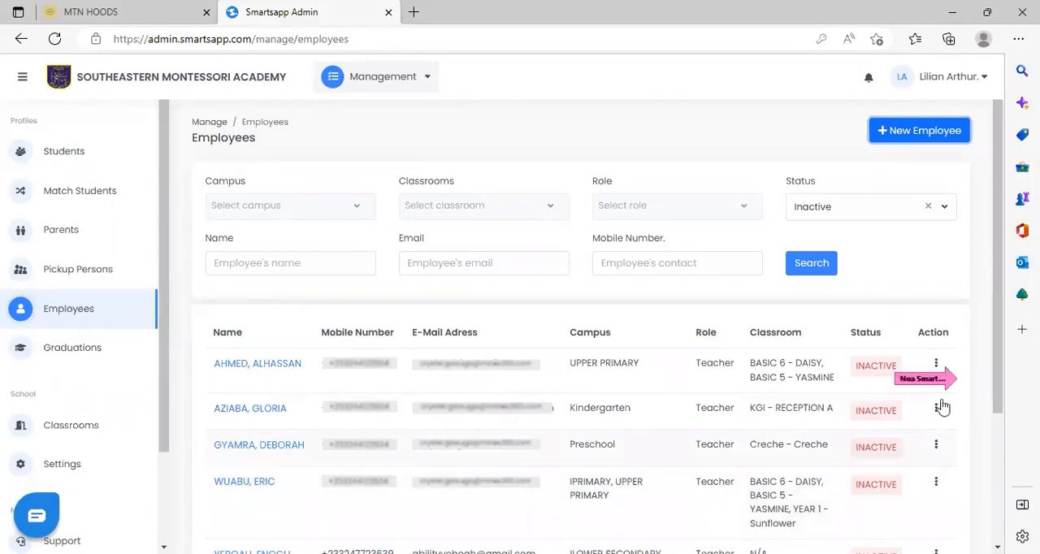
{"action": "left_click", "coordinate": [935, 365]}
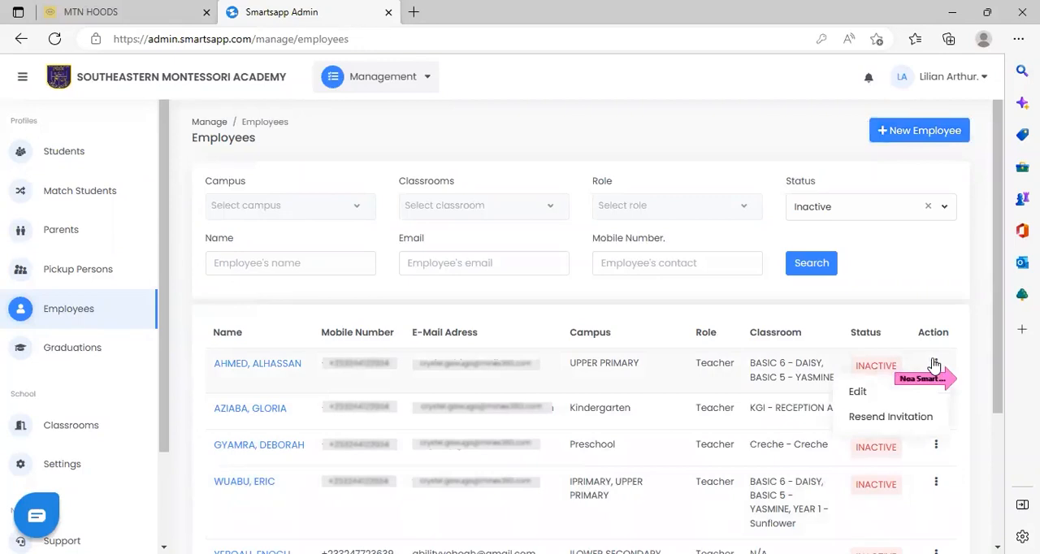
{"action": "left_click", "coordinate": [857, 393]}
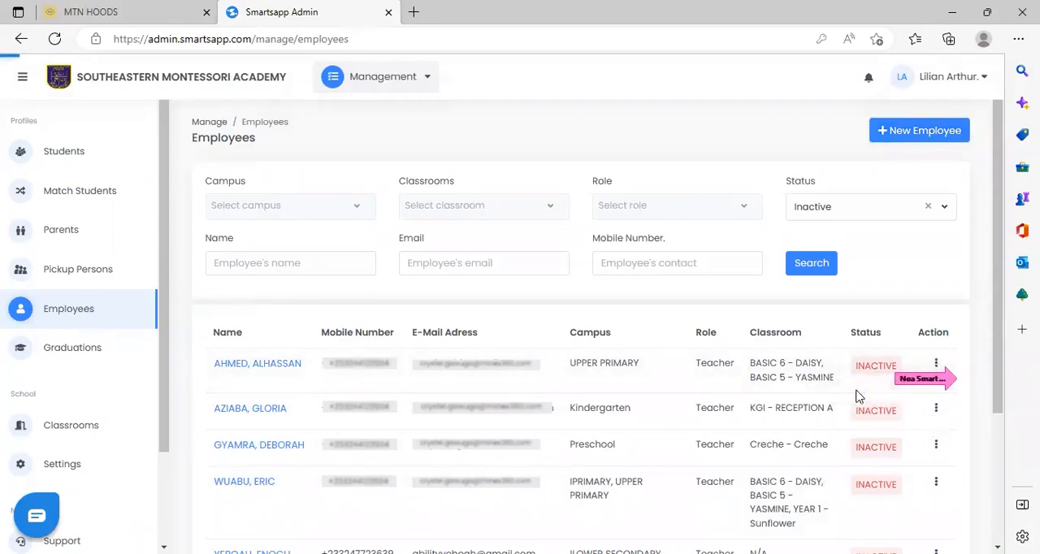
{"action": "scroll", "coordinate": [809, 376], "scroll_direction": "down", "scroll_amount": 1}
{"action": "left_click_drag", "start_coordinate": [808, 376], "coordinate": [808, 450]}
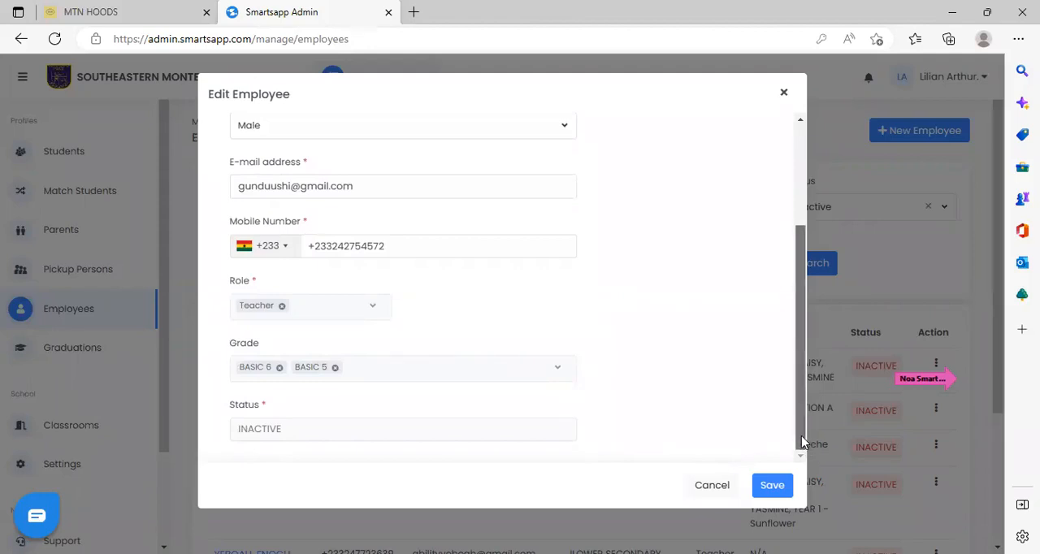
{"action": "left_click_drag", "start_coordinate": [803, 442], "coordinate": [798, 339]}
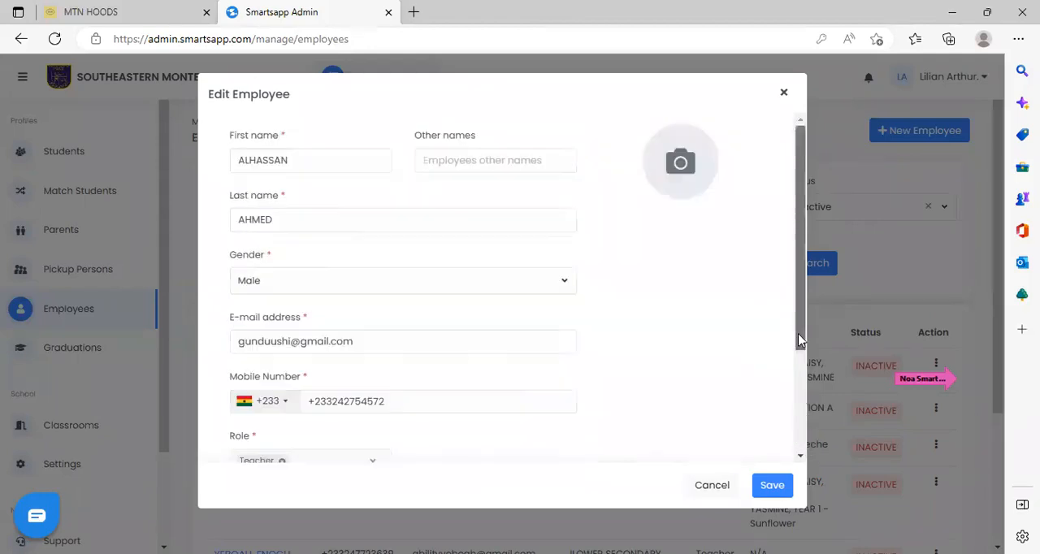
{"action": "left_click", "coordinate": [780, 96]}
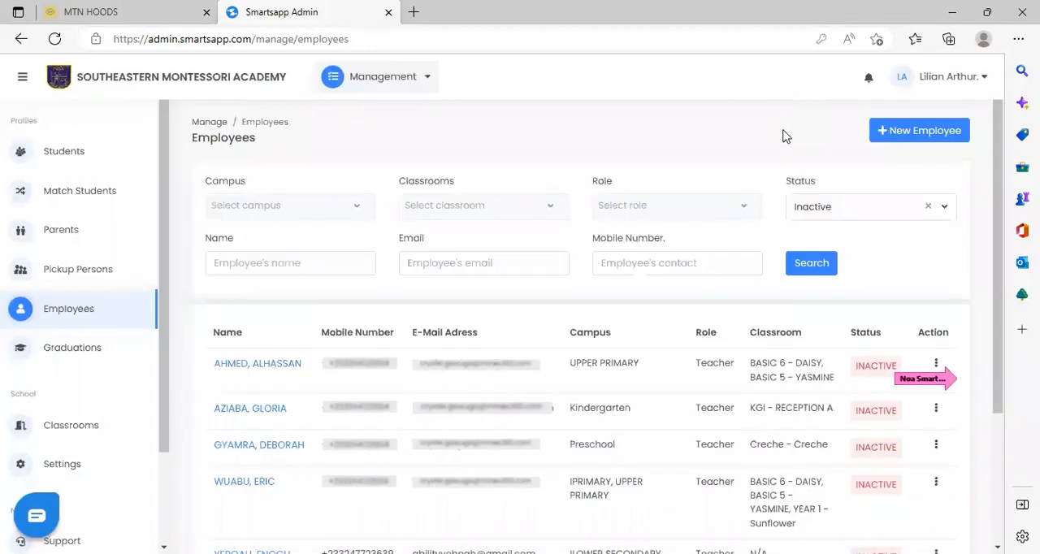
Resend the invitation to the first inactive employee in the list and dismiss the confirmation.
{"action": "left_click", "coordinate": [937, 365]}
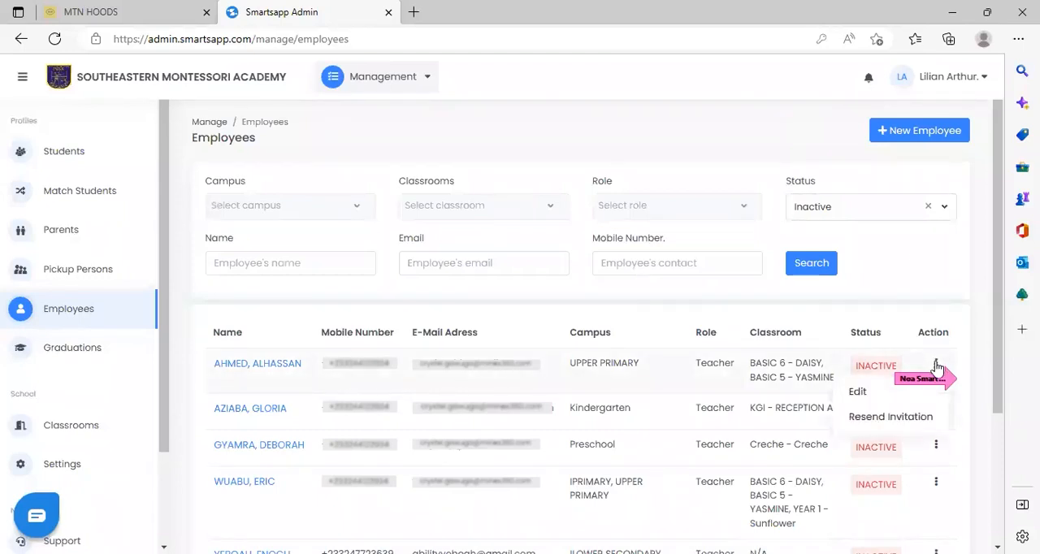
{"action": "left_click", "coordinate": [899, 419]}
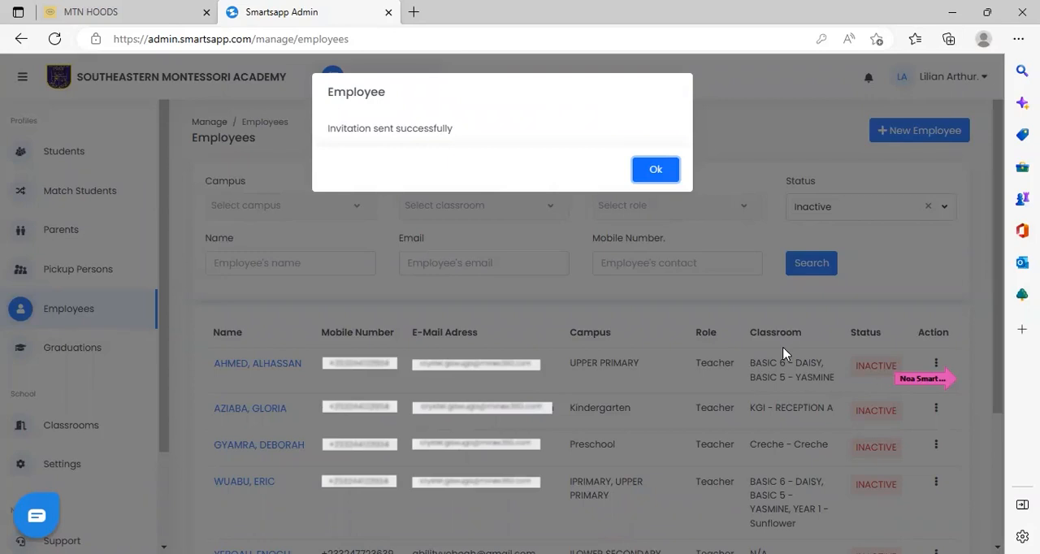
{"action": "left_click", "coordinate": [656, 170]}
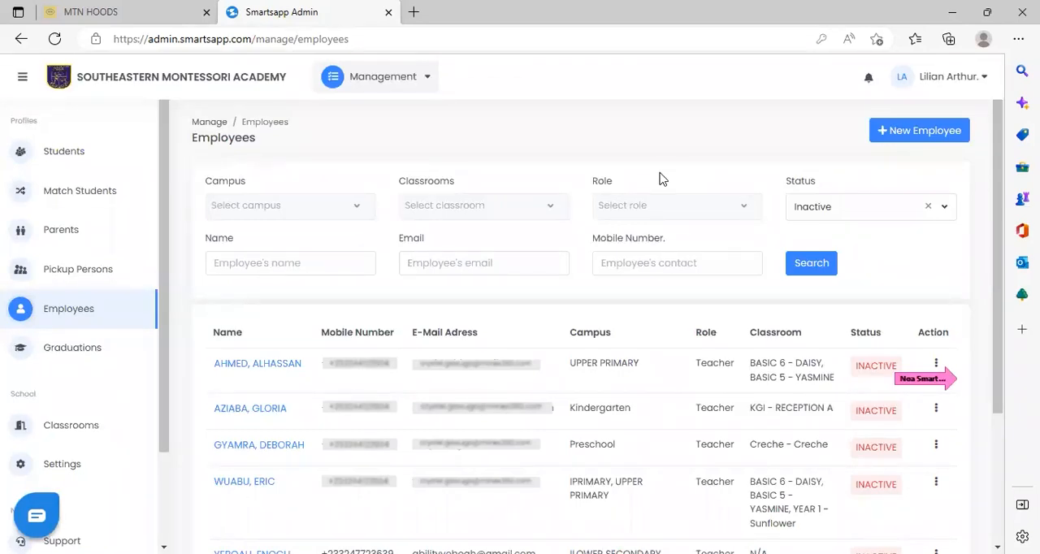
Filter the employees by the Active status and show the actions available for the first employee listed.
{"action": "left_click", "coordinate": [951, 215]}
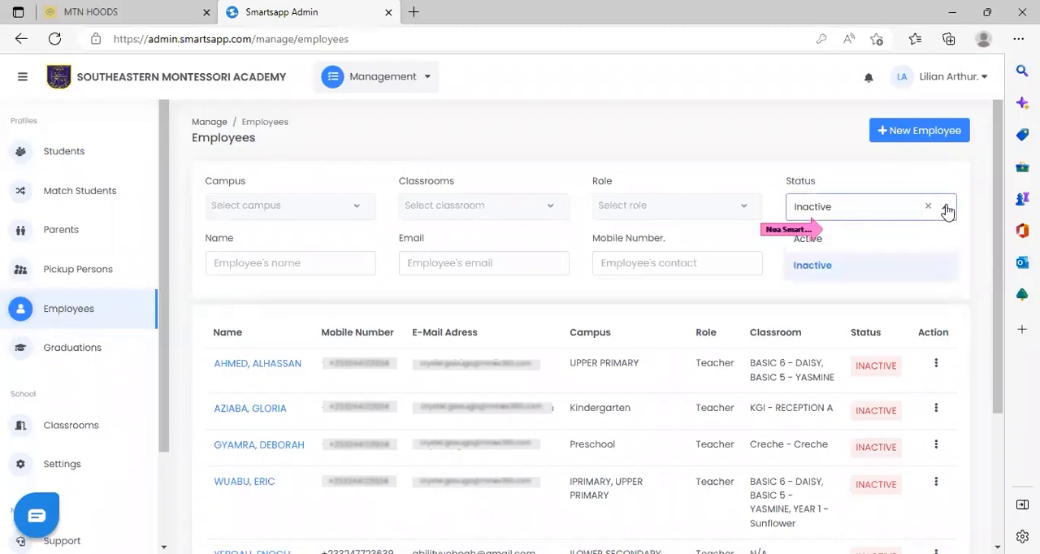
{"action": "left_click", "coordinate": [860, 241]}
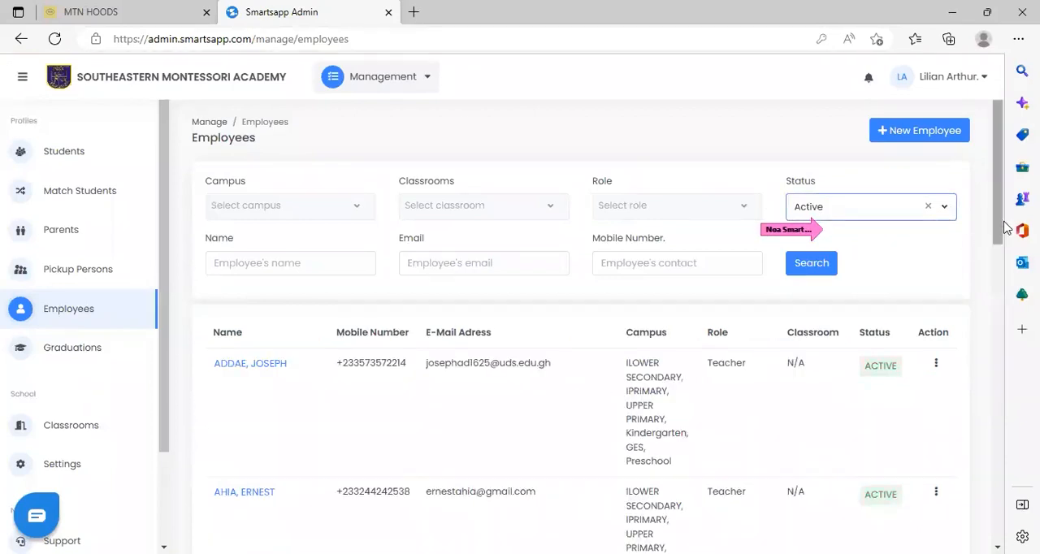
{"action": "left_click_drag", "start_coordinate": [999, 229], "coordinate": [1000, 247]}
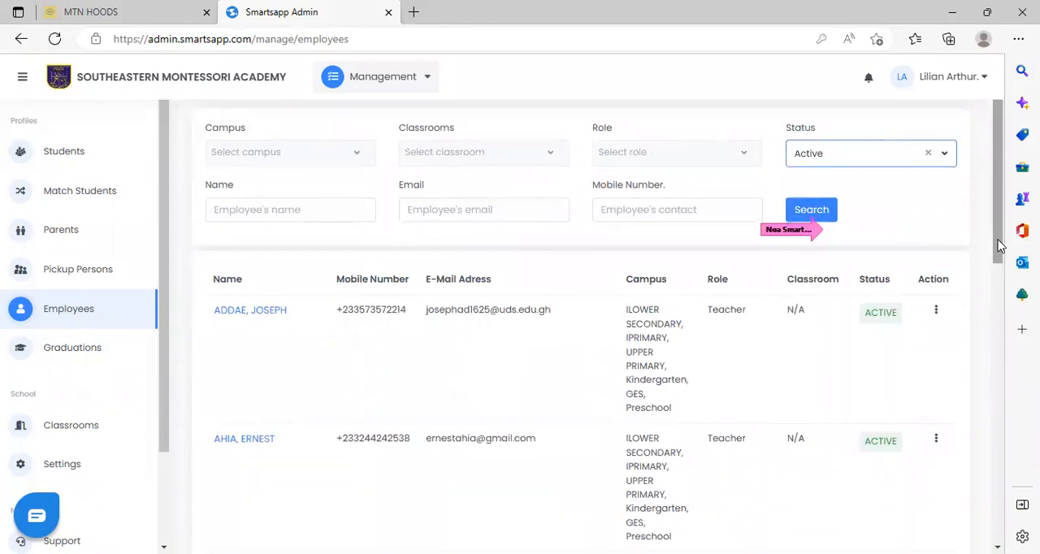
{"action": "left_click", "coordinate": [937, 312]}
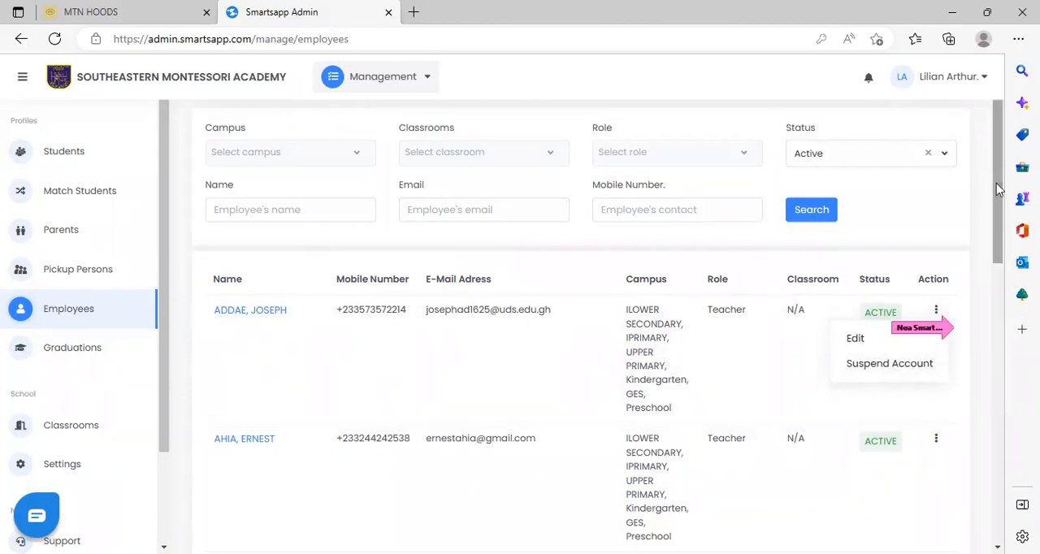
Go to the second page of active employees and look through the entries there.
{"action": "scroll", "coordinate": [998, 293], "scroll_direction": "down", "scroll_amount": 3}
{"action": "scroll", "coordinate": [996, 321], "scroll_direction": "down", "scroll_amount": 4}
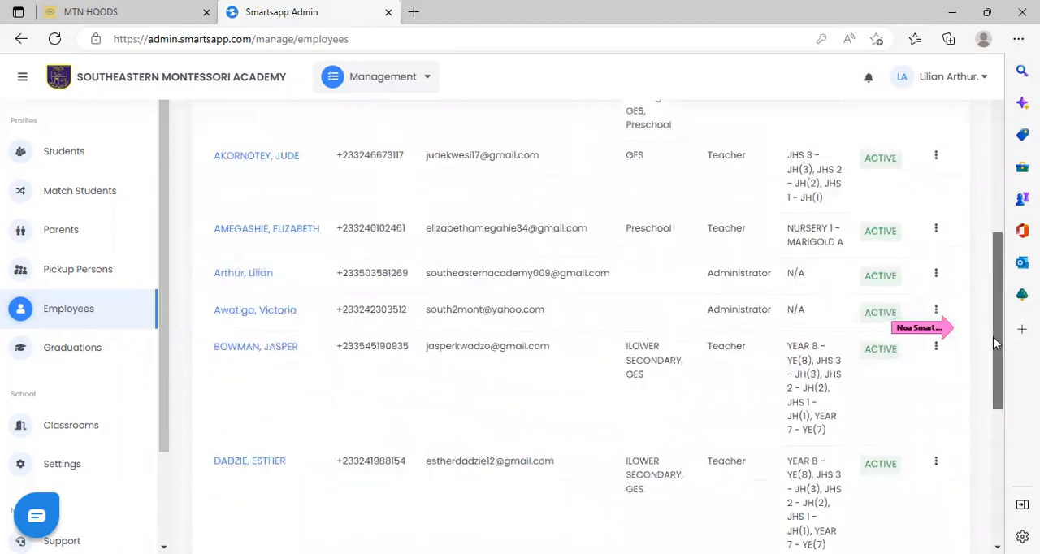
{"action": "scroll", "coordinate": [997, 382], "scroll_direction": "down", "scroll_amount": 3}
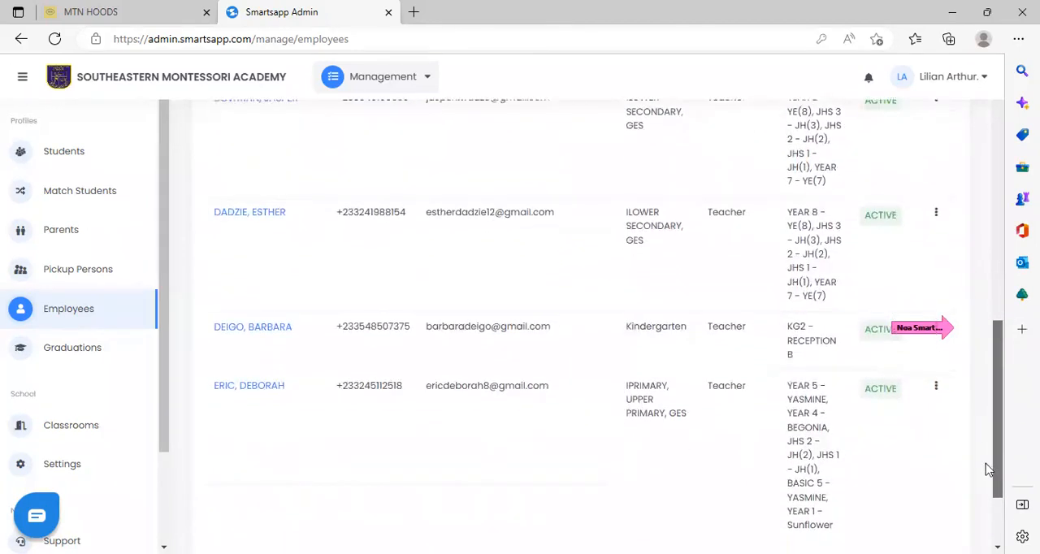
{"action": "left_click", "coordinate": [926, 452]}
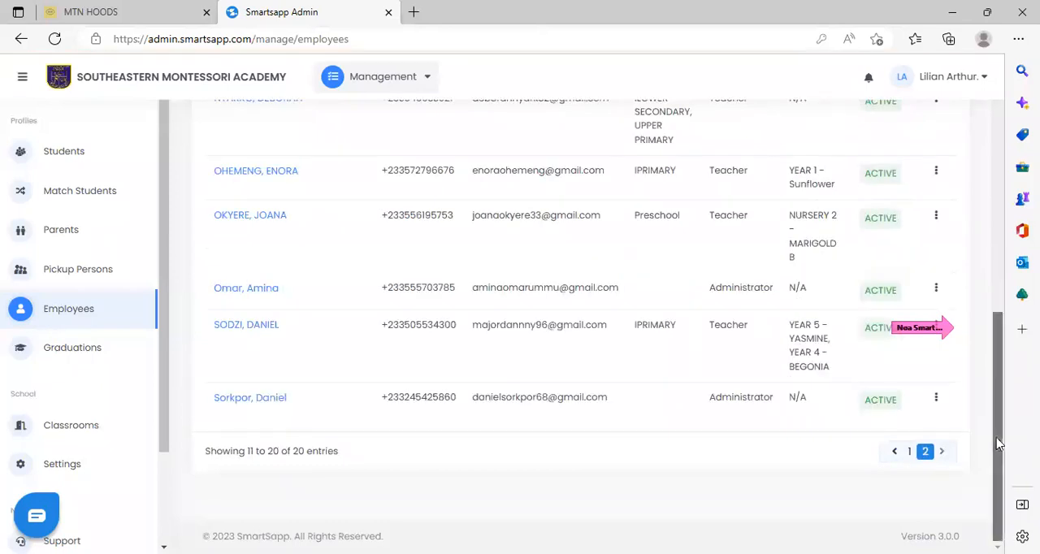
{"action": "scroll", "coordinate": [987, 345], "scroll_direction": "up", "scroll_amount": 2}
{"action": "scroll", "coordinate": [987, 345], "scroll_direction": "up", "scroll_amount": 3}
{"action": "scroll", "coordinate": [986, 289], "scroll_direction": "down", "scroll_amount": 2}
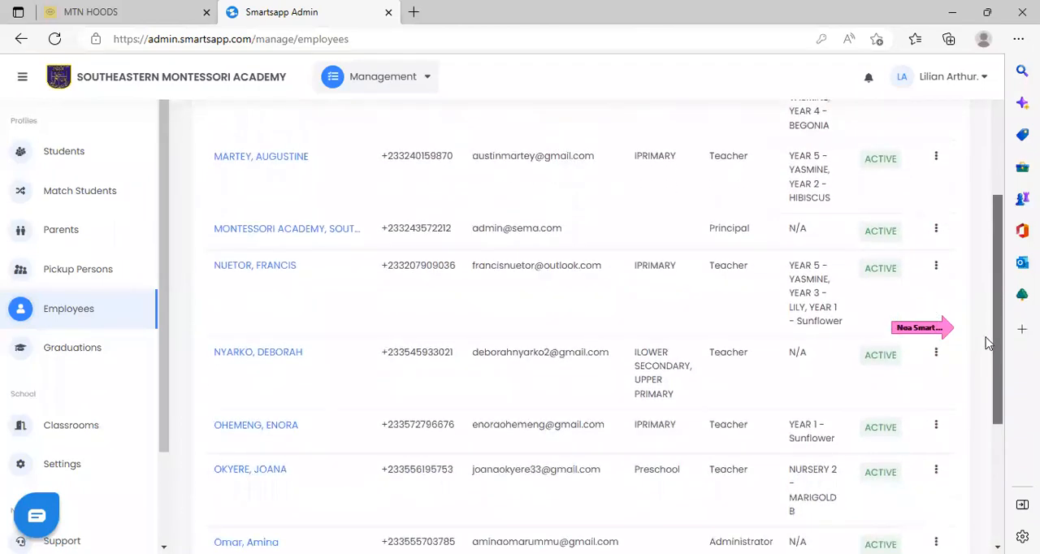
Search the active employees by an employee's surname, and repeat the search with the status filter cleared.
{"action": "scroll", "coordinate": [985, 344], "scroll_direction": "down", "scroll_amount": 3}
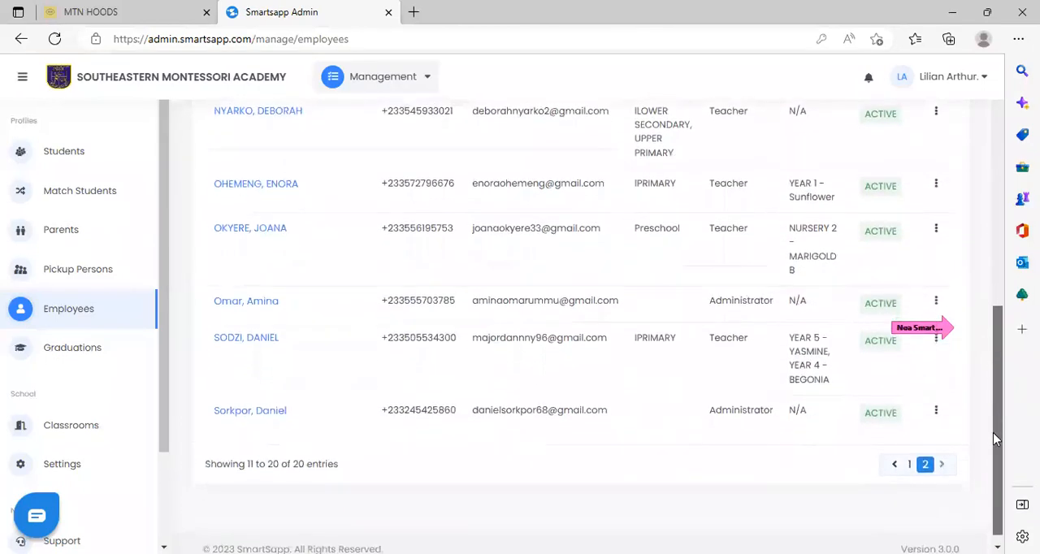
{"action": "left_click_drag", "start_coordinate": [994, 439], "coordinate": [990, 190]}
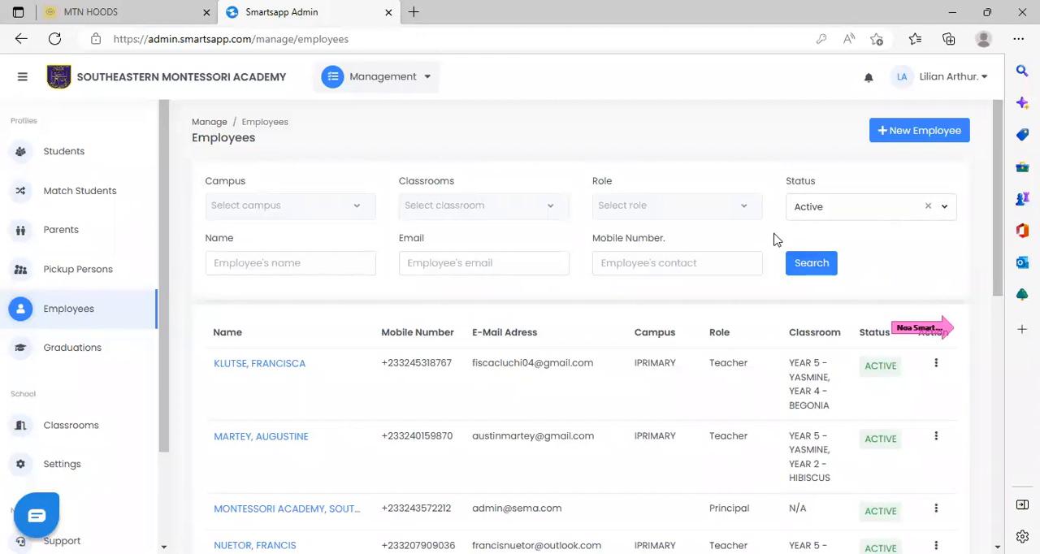
{"action": "left_click", "coordinate": [316, 265]}
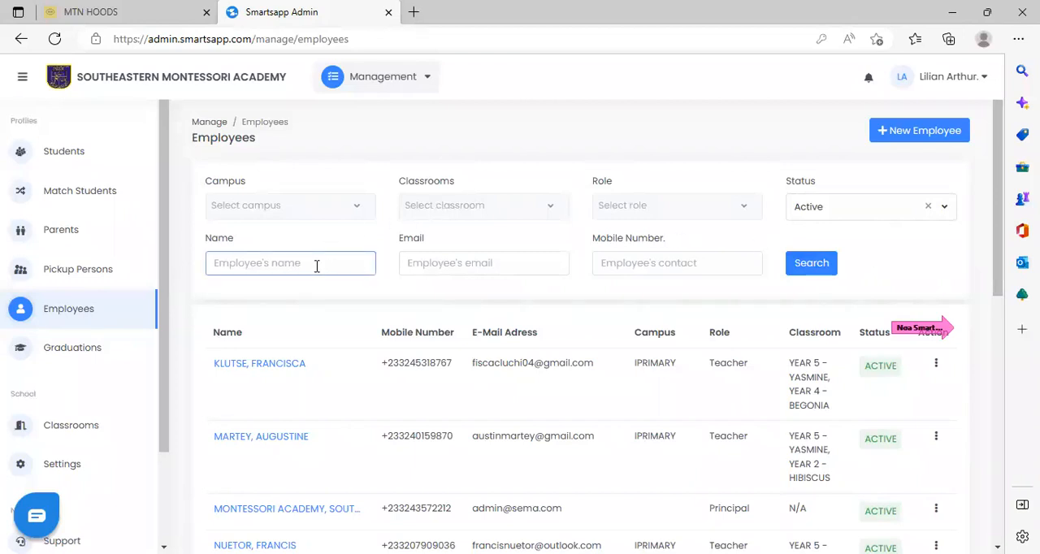
{"action": "type", "text": "EYESON"}
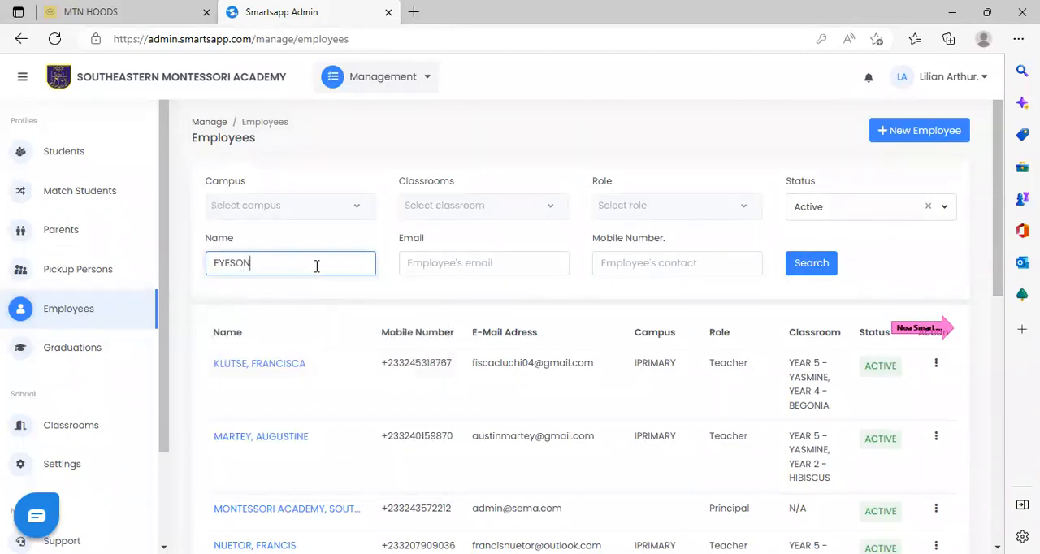
{"action": "left_click", "coordinate": [800, 266]}
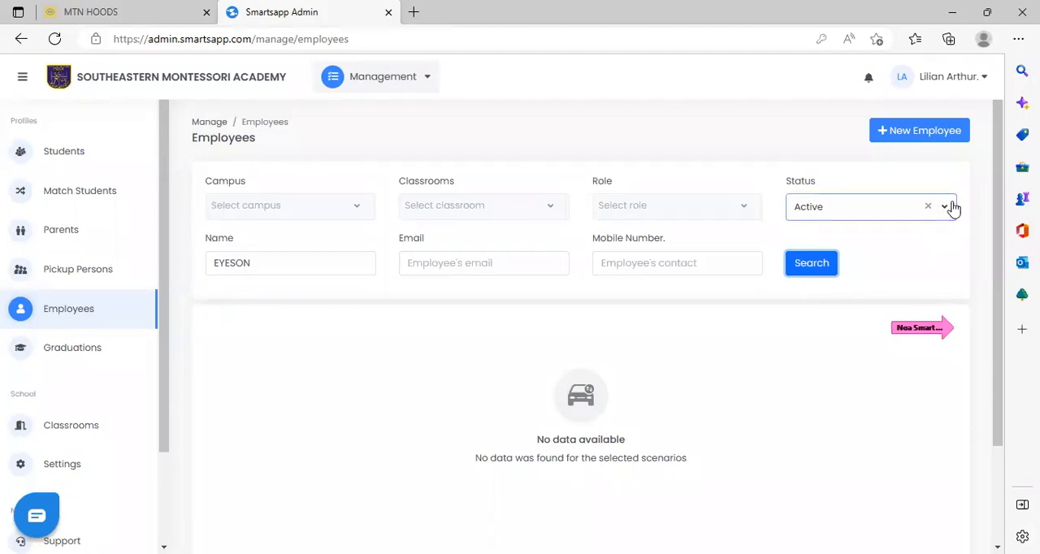
{"action": "left_click", "coordinate": [927, 207]}
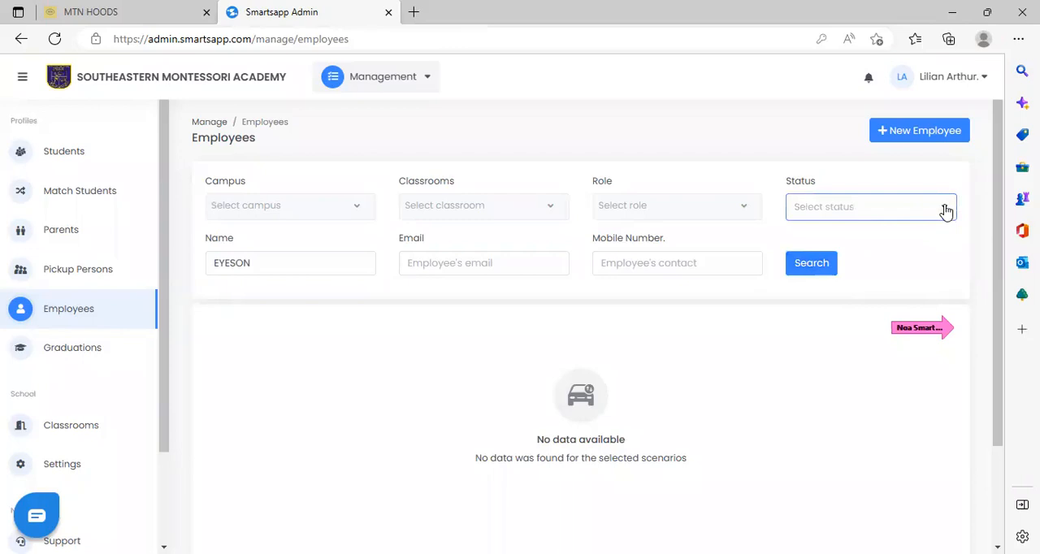
{"action": "left_click", "coordinate": [807, 266]}
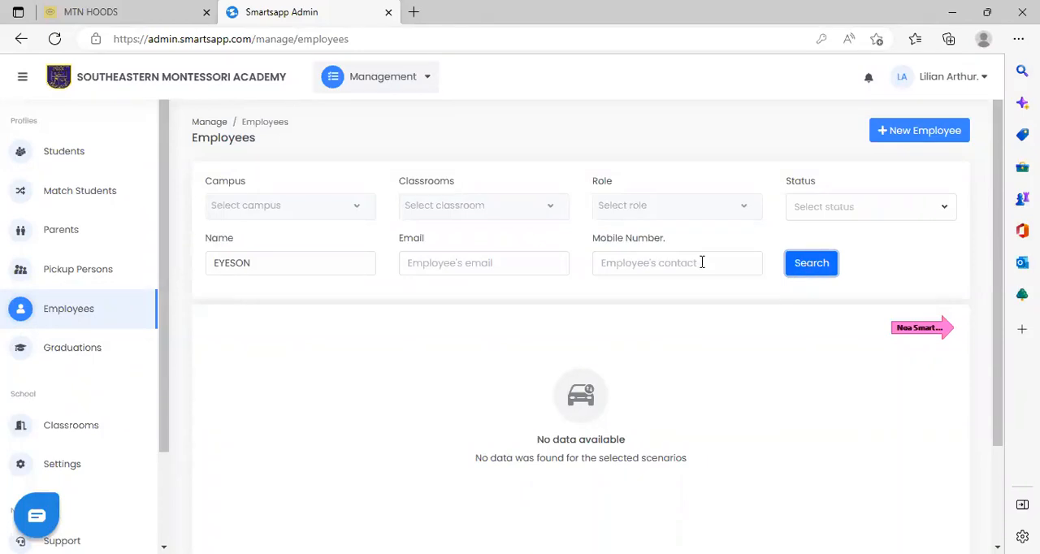
Replace the surname in the employee name filter with an employee's first name and run the search.
{"action": "left_click", "coordinate": [263, 266]}
{"action": "key", "text": "BackSpace"}
{"action": "key", "text": "BackSpace"}
{"action": "key", "text": "BackSpace"}
{"action": "key", "text": "BackSpace"}
{"action": "key", "text": "BackSpace"}
{"action": "key", "text": "BackSpace"}
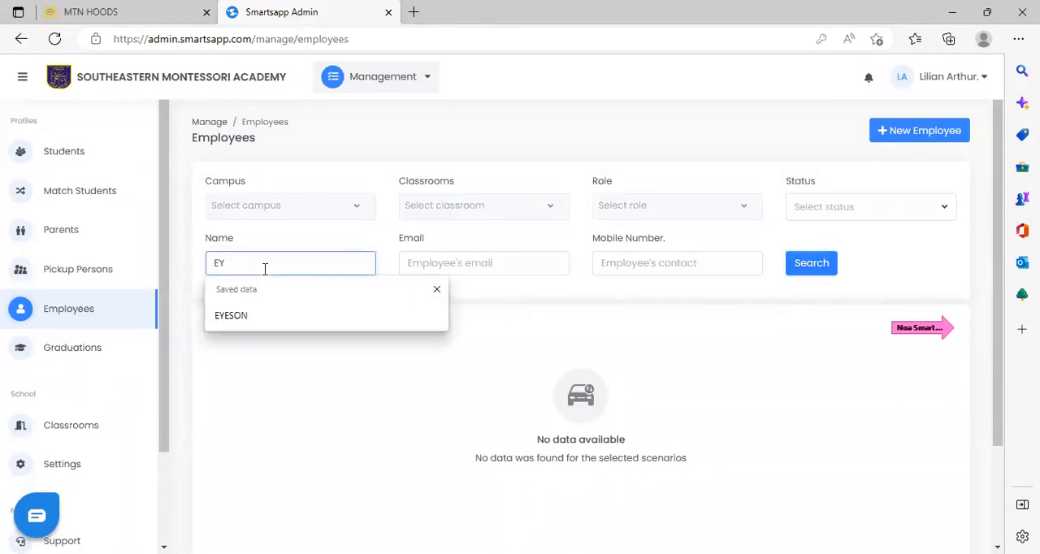
{"action": "type", "text": "P"}
{"action": "type", "text": "RIN"}
{"action": "type", "text": "C"}
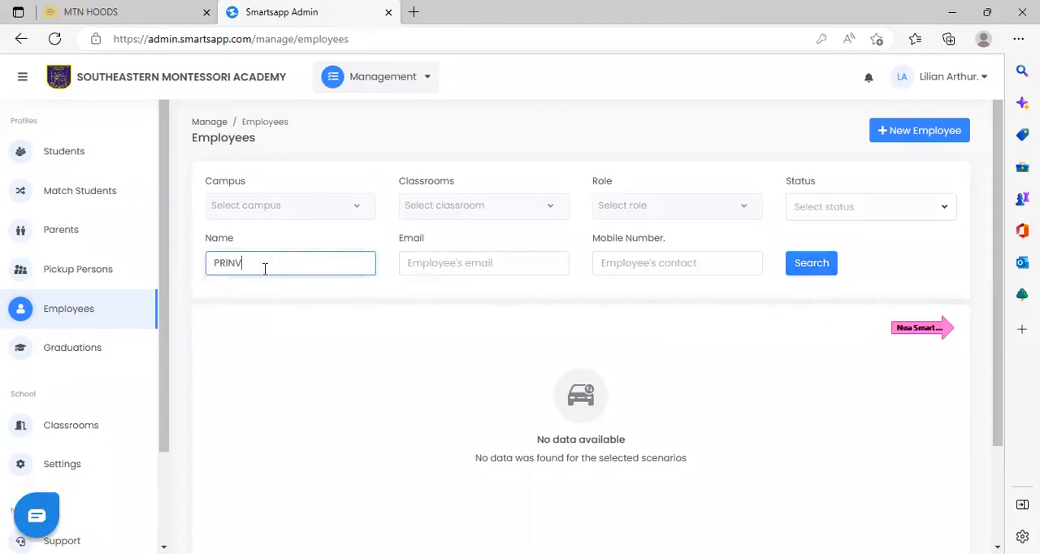
{"action": "type", "text": "I"}
{"action": "key", "text": "BackSpace"}
{"action": "key", "text": "BackSpace"}
{"action": "key", "text": "BackSpace"}
{"action": "key", "text": "BackSpace"}
{"action": "key", "text": "BackSpace"}
{"action": "key", "text": "BackSpace"}
{"action": "type", "text": "JUSTICE"}
{"action": "left_click", "coordinate": [811, 270]}
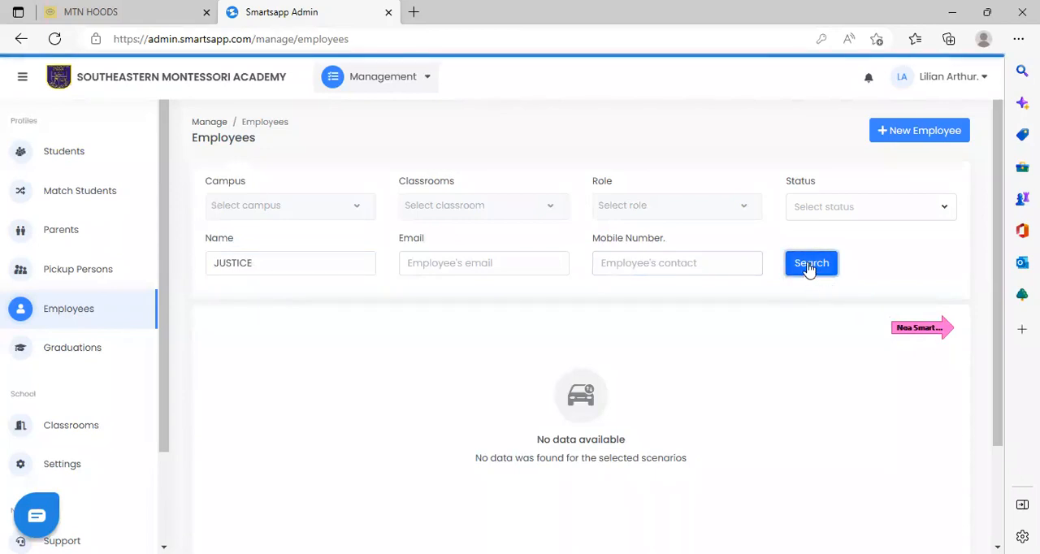
Clear the employee name filter and search the employees by an employee's mobile number.
{"action": "left_click", "coordinate": [676, 262]}
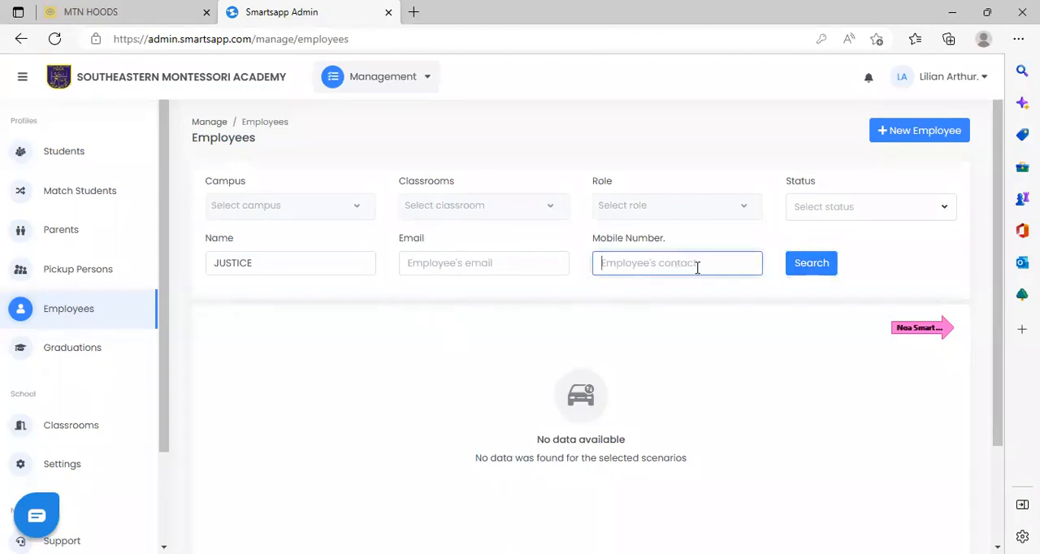
{"action": "left_click", "coordinate": [307, 262]}
{"action": "key", "text": "BackSpace"}
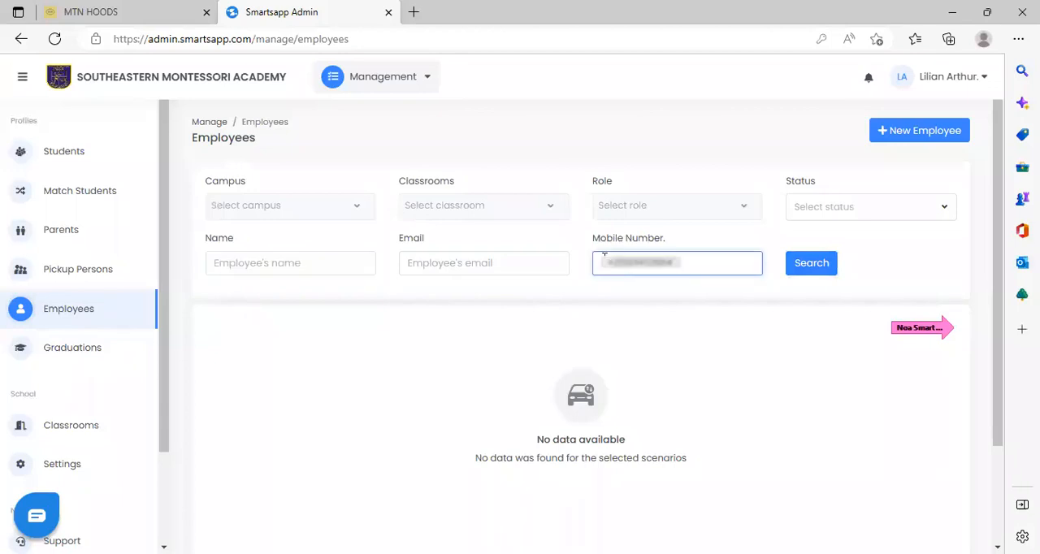
{"action": "left_click", "coordinate": [815, 269]}
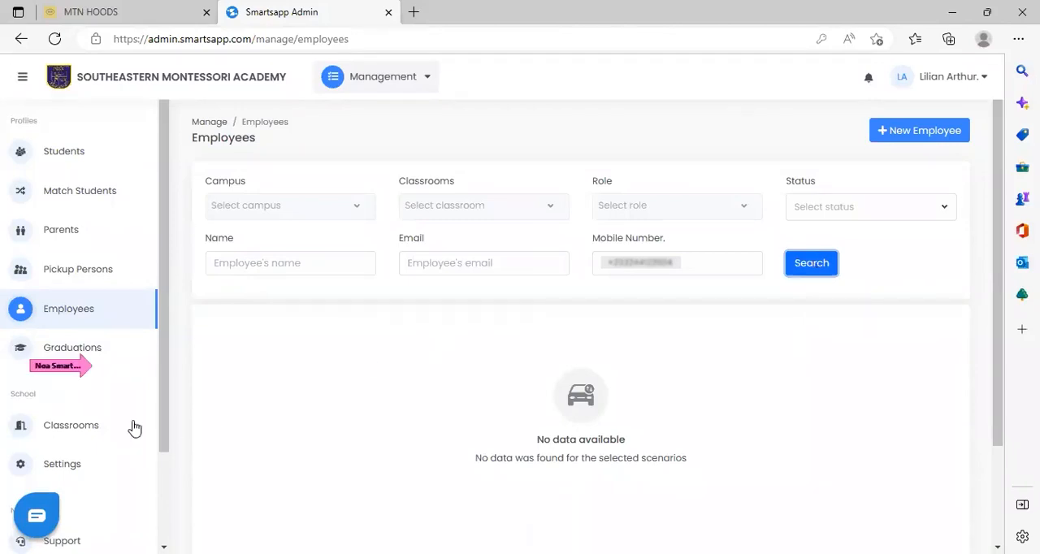
Open the Classrooms page and show the actions available for the BASIC 5 - YASMINE classroom.
{"action": "left_click", "coordinate": [87, 425]}
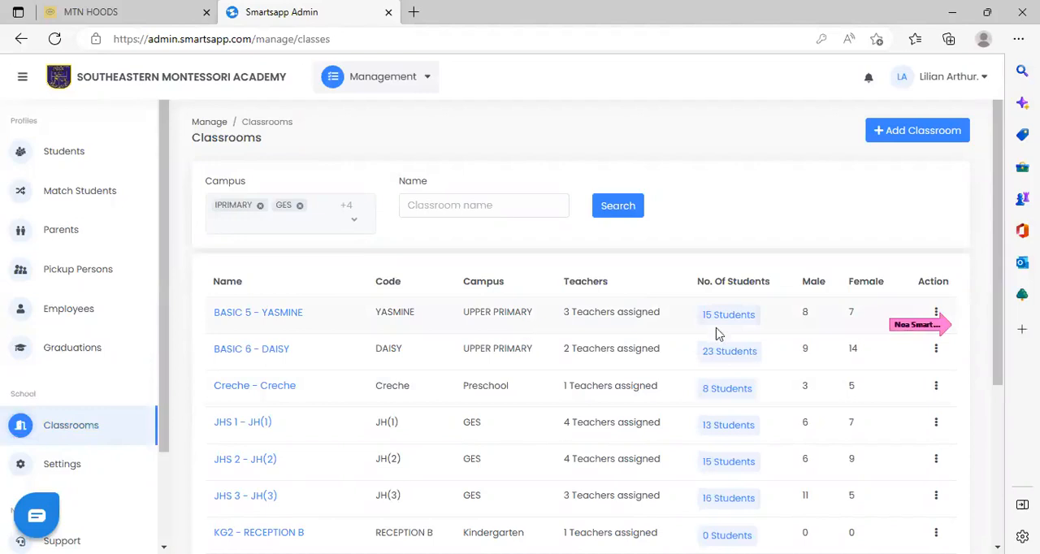
{"action": "left_click", "coordinate": [938, 313]}
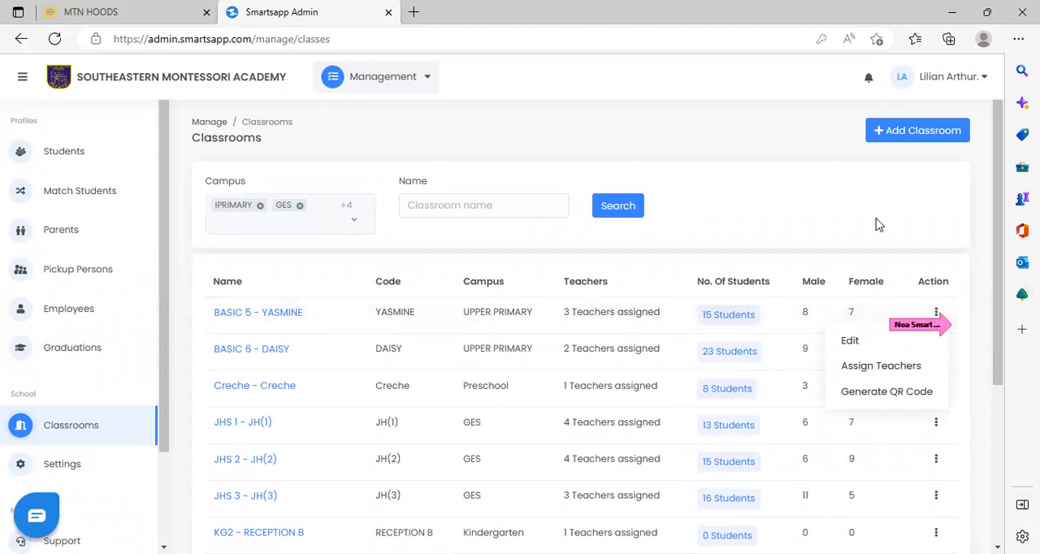
Start a new classroom on the IPRIMARY campus with the class name YEAR 6 DAISY.
{"action": "left_click", "coordinate": [920, 133]}
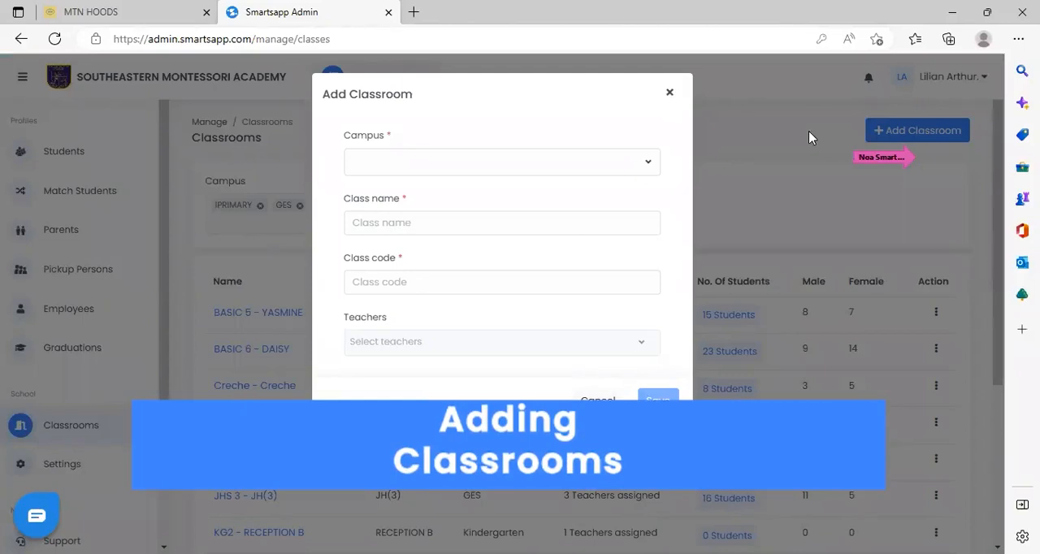
{"action": "left_click", "coordinate": [408, 169]}
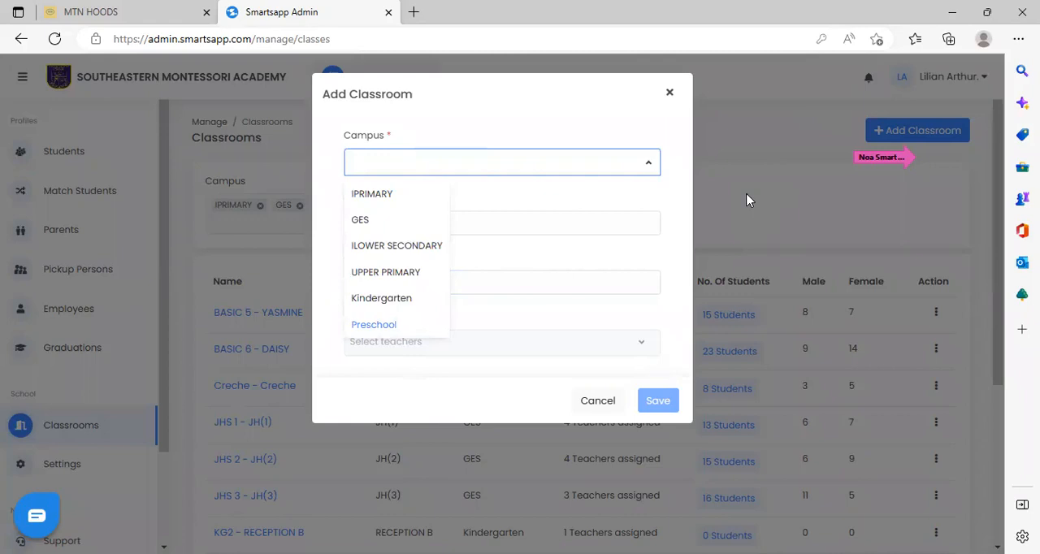
{"action": "left_click", "coordinate": [371, 195]}
{"action": "left_click", "coordinate": [398, 222]}
{"action": "type", "text": "YEAR 6 DAISY"}
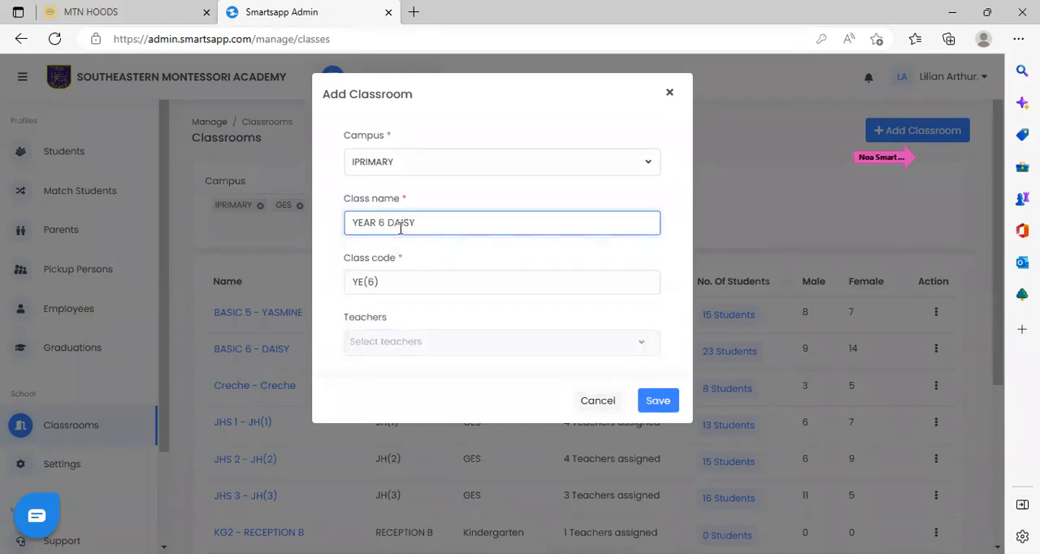
{"action": "left_click", "coordinate": [463, 290]}
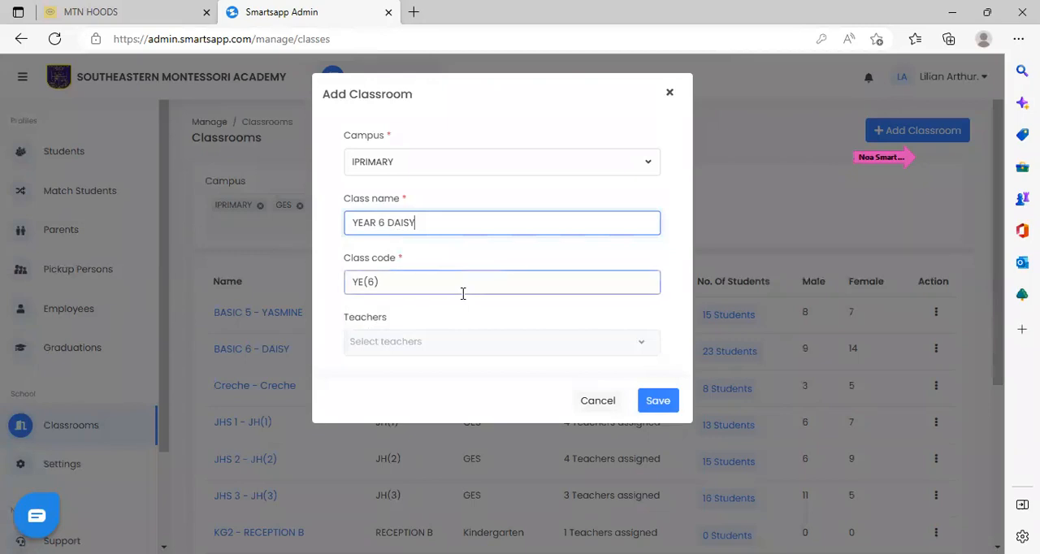
Choose one teacher for the new classroom and close the form without saving.
{"action": "left_click", "coordinate": [479, 344]}
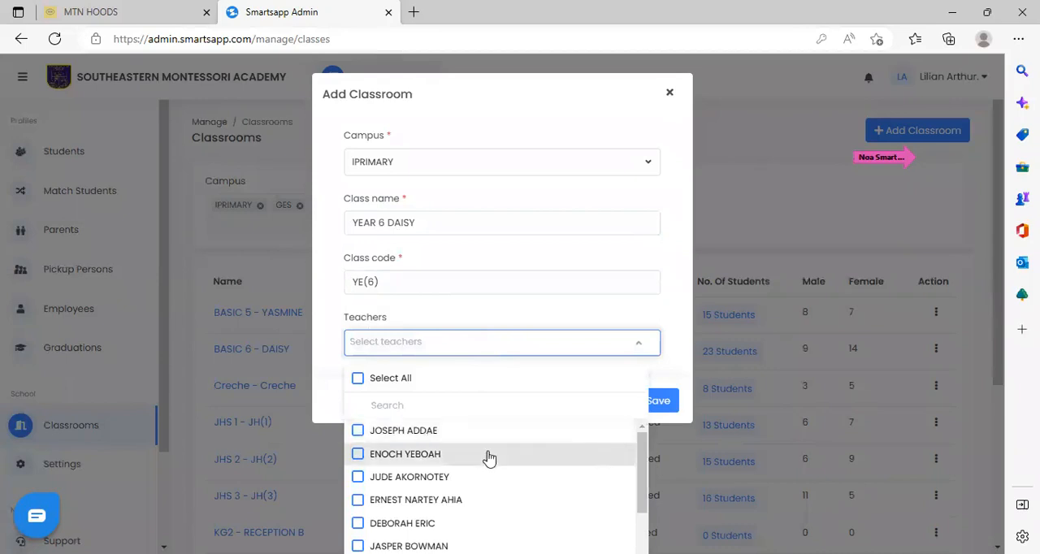
{"action": "left_click_drag", "start_coordinate": [641, 473], "coordinate": [641, 520]}
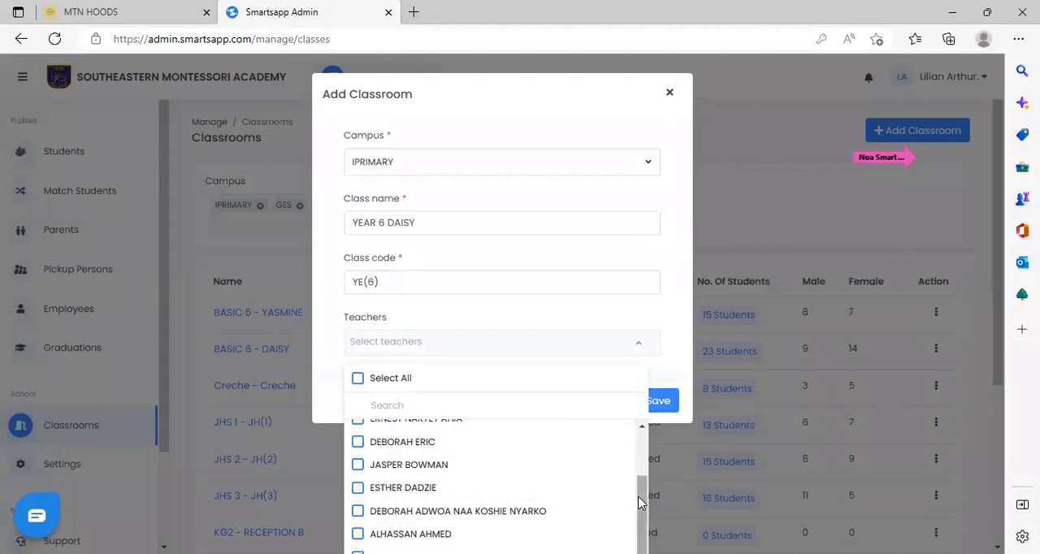
{"action": "left_click_drag", "start_coordinate": [639, 502], "coordinate": [643, 439]}
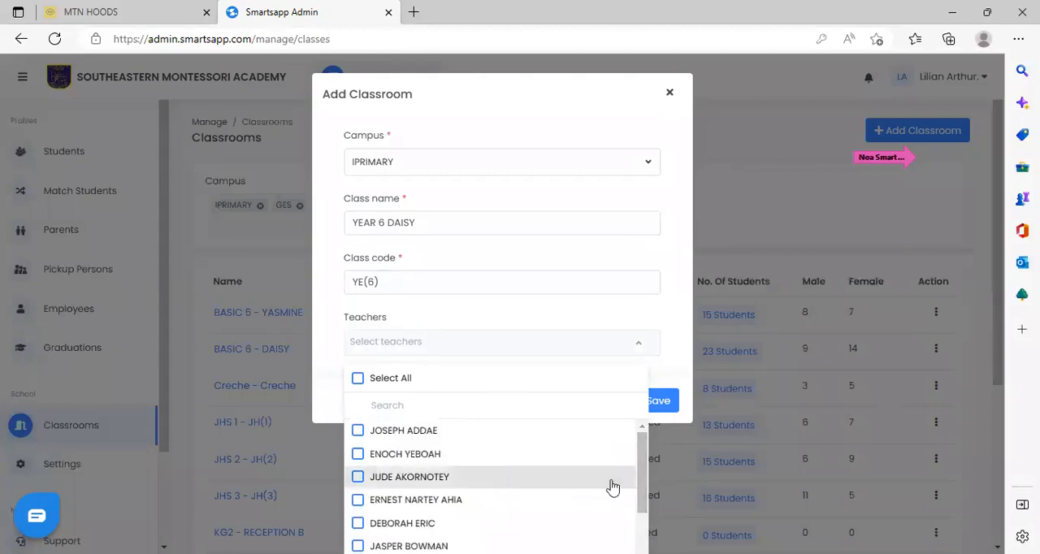
{"action": "left_click_drag", "start_coordinate": [639, 466], "coordinate": [645, 506]}
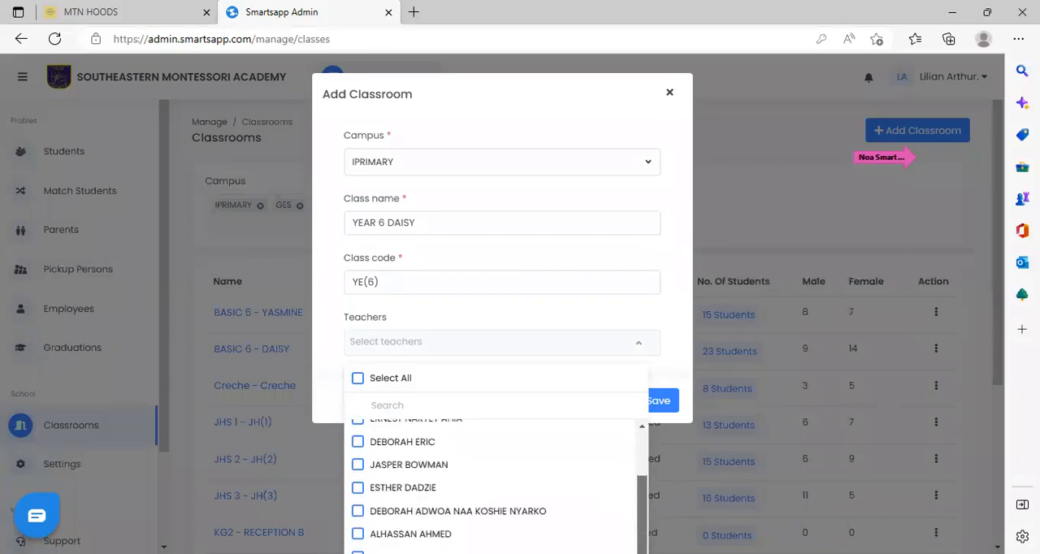
{"action": "left_click", "coordinate": [350, 442]}
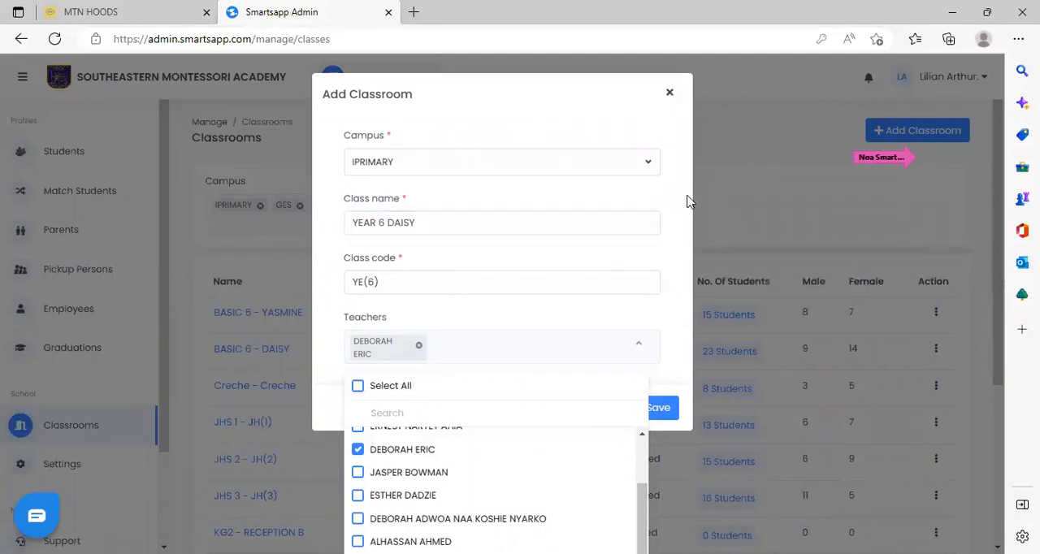
{"action": "left_click", "coordinate": [719, 126]}
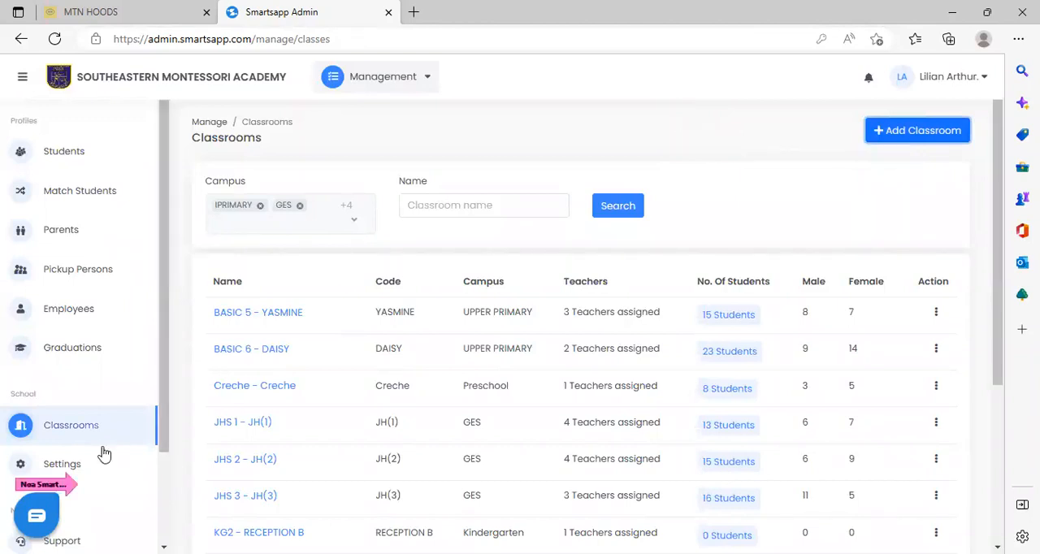
Start a new academic year in the school settings and select the IPRIMARY, ILOWER SECONDARY and Kindergarten campuses for it.
{"action": "left_click", "coordinate": [62, 464]}
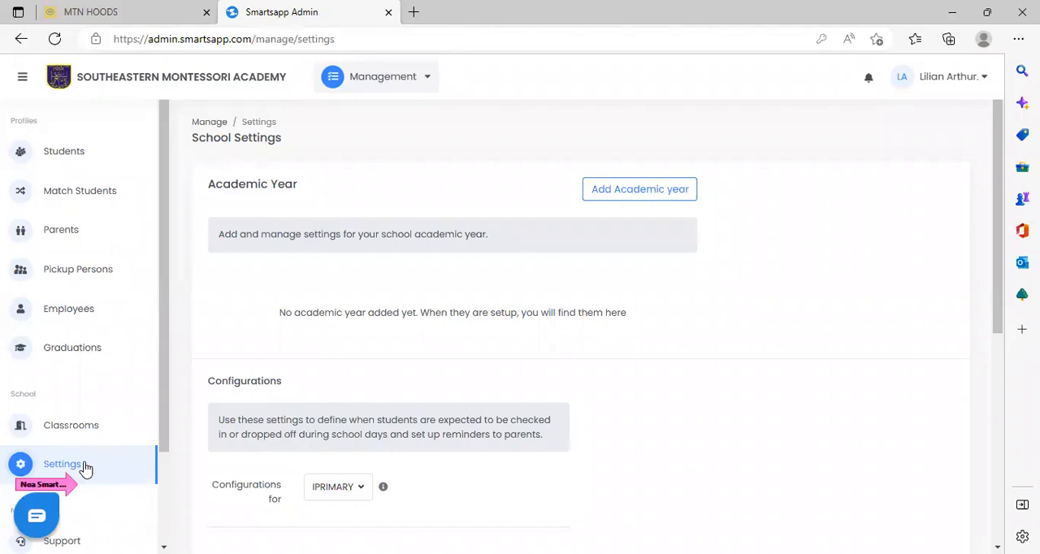
{"action": "left_click", "coordinate": [659, 188]}
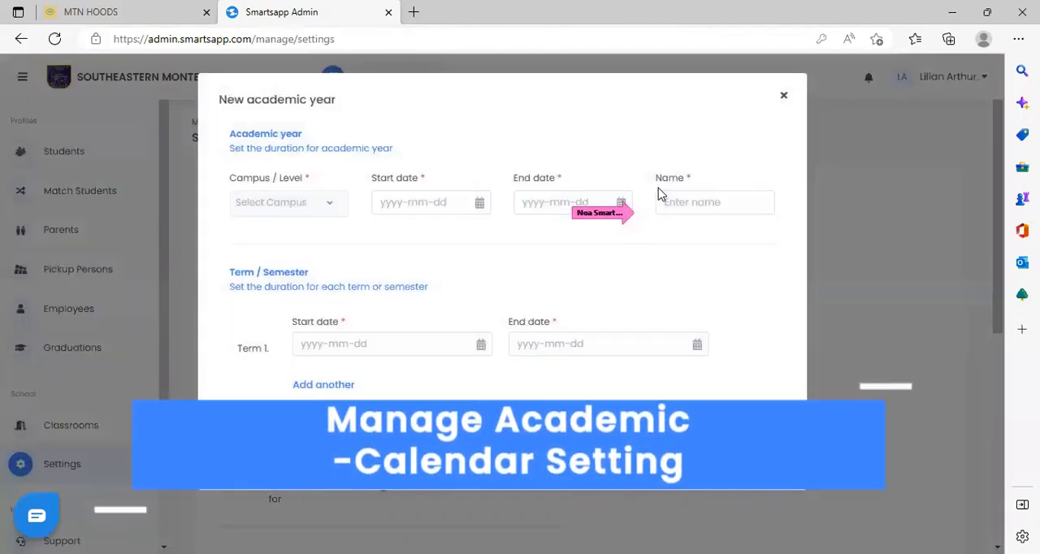
{"action": "left_click", "coordinate": [336, 210]}
{"action": "left_click", "coordinate": [243, 290]}
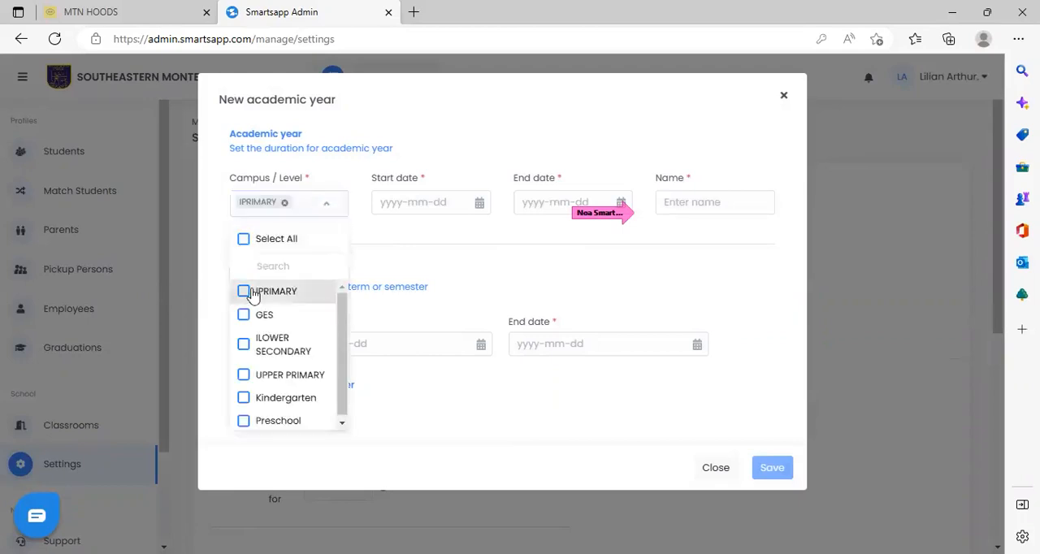
{"action": "left_click", "coordinate": [246, 343]}
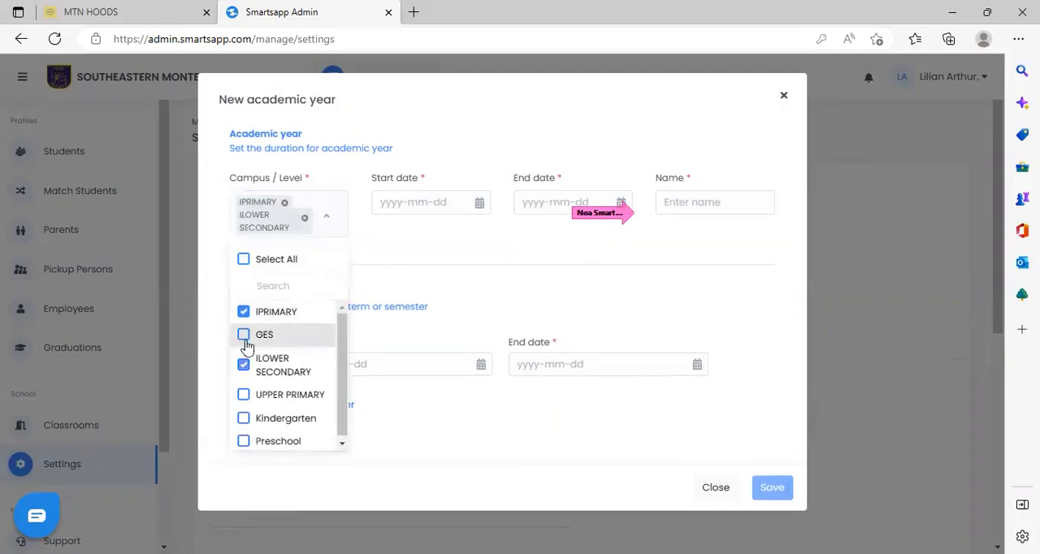
{"action": "left_click", "coordinate": [243, 419]}
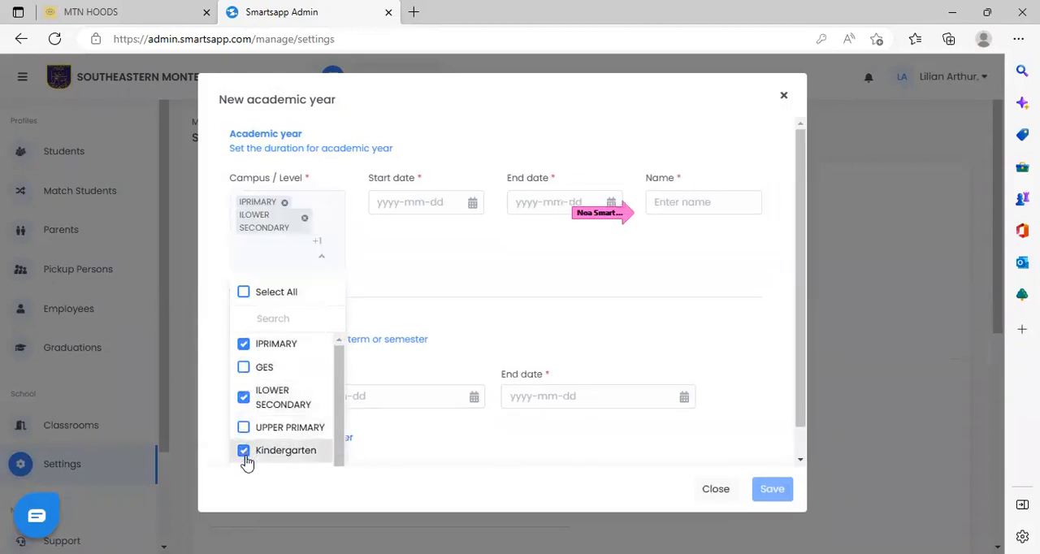
{"action": "left_click_drag", "start_coordinate": [340, 424], "coordinate": [340, 382]}
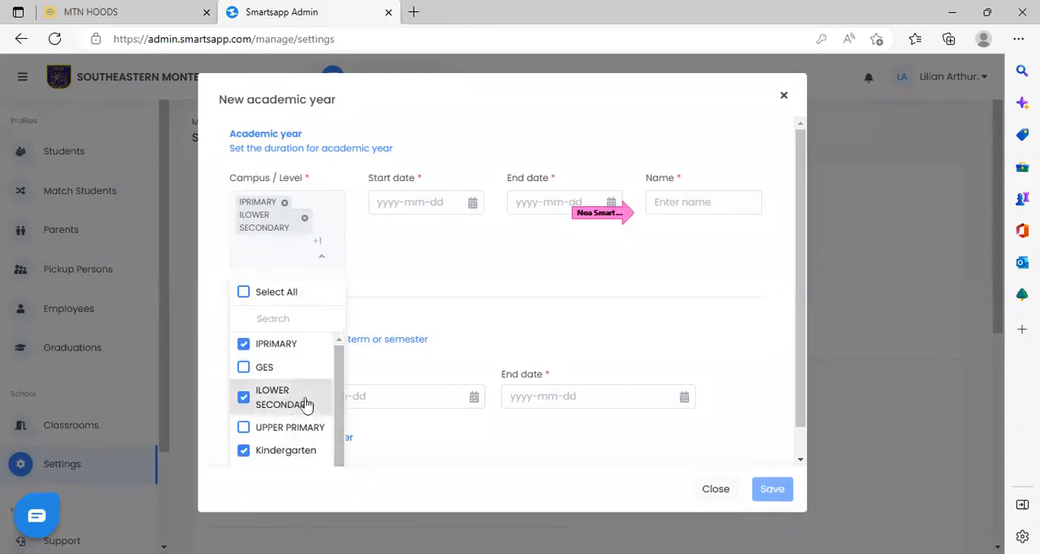
{"action": "left_click_drag", "start_coordinate": [338, 424], "coordinate": [341, 484]}
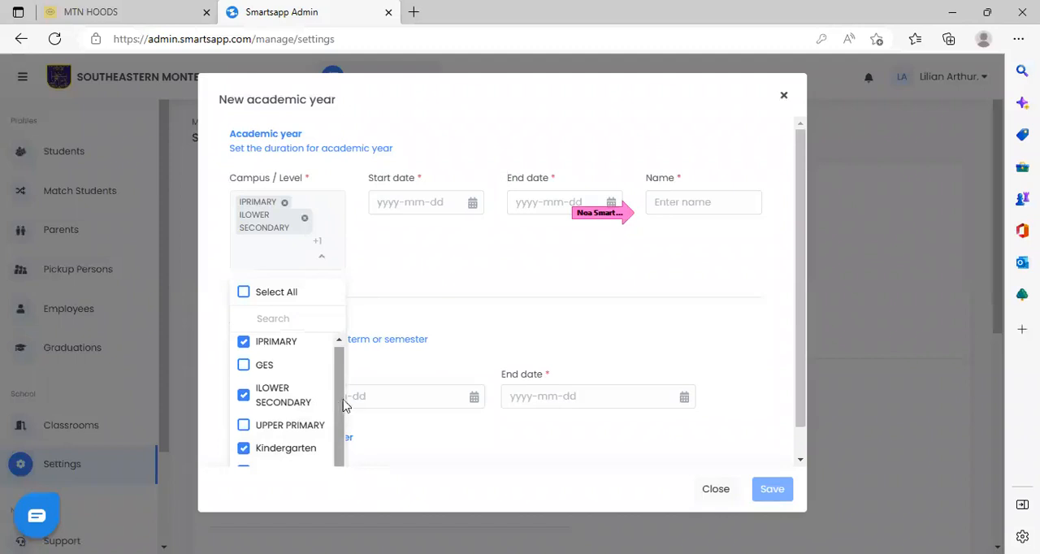
{"action": "left_click_drag", "start_coordinate": [802, 393], "coordinate": [810, 466]}
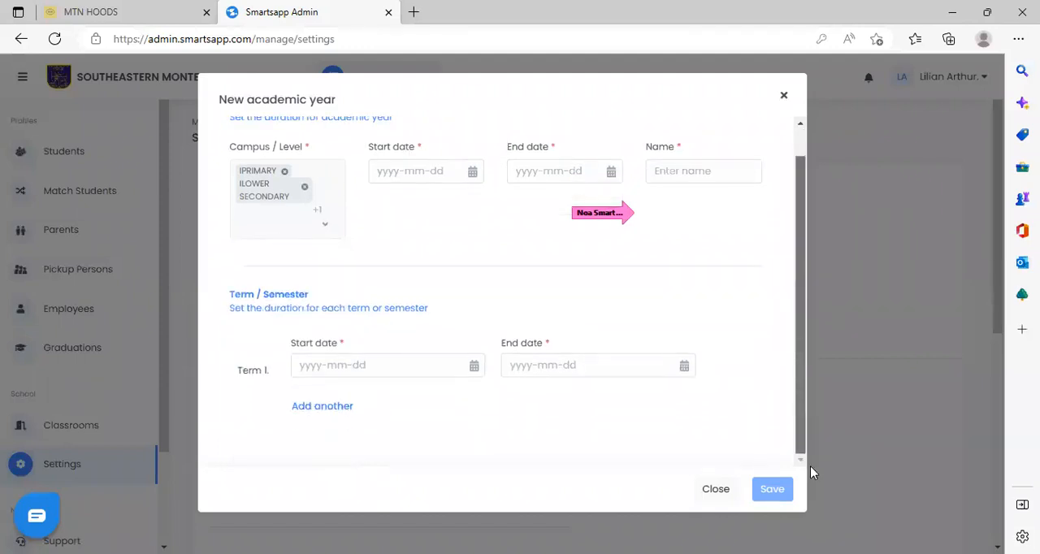
{"action": "left_click_drag", "start_coordinate": [803, 418], "coordinate": [794, 299]}
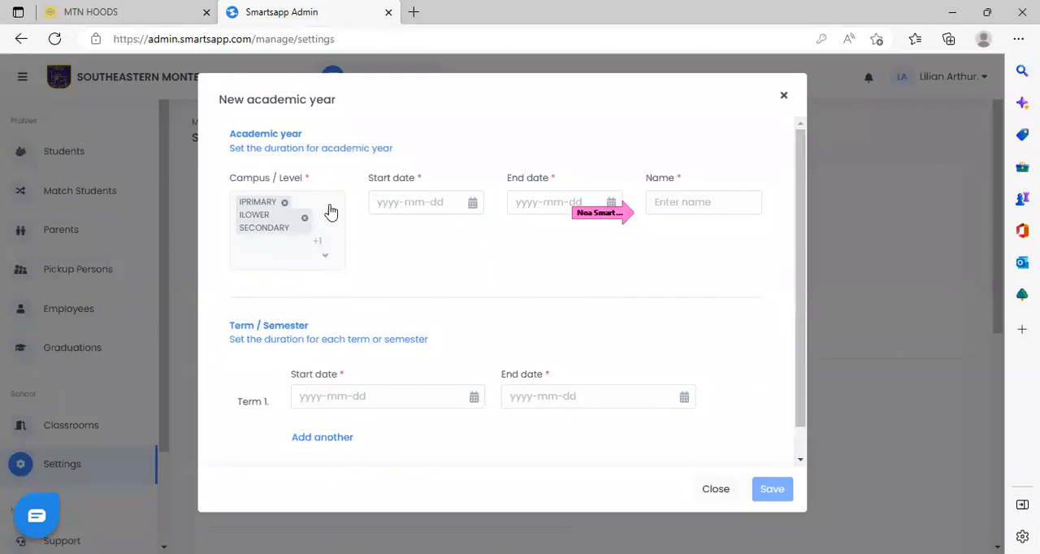
{"action": "left_click", "coordinate": [329, 259]}
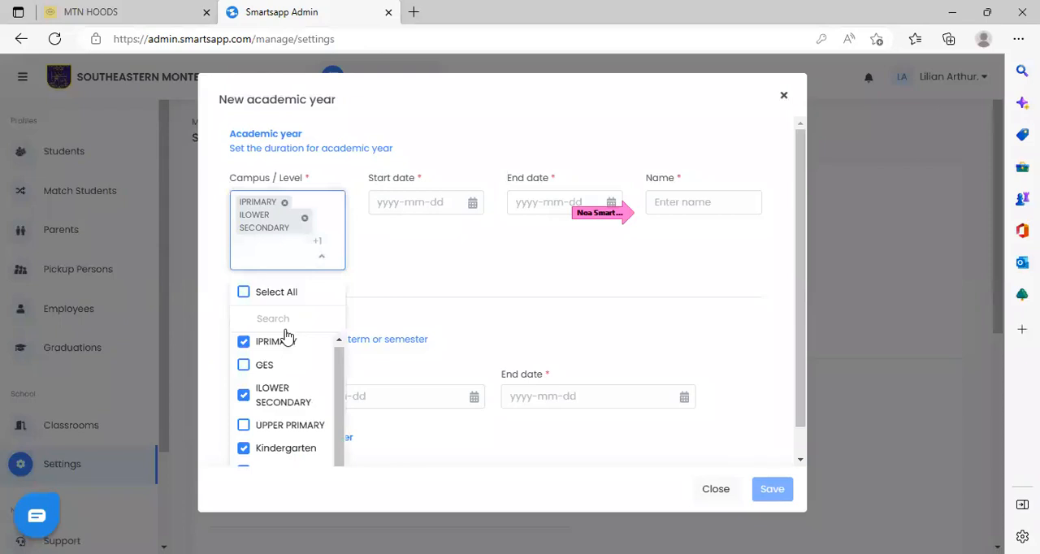
{"action": "left_click_drag", "start_coordinate": [339, 393], "coordinate": [341, 457]}
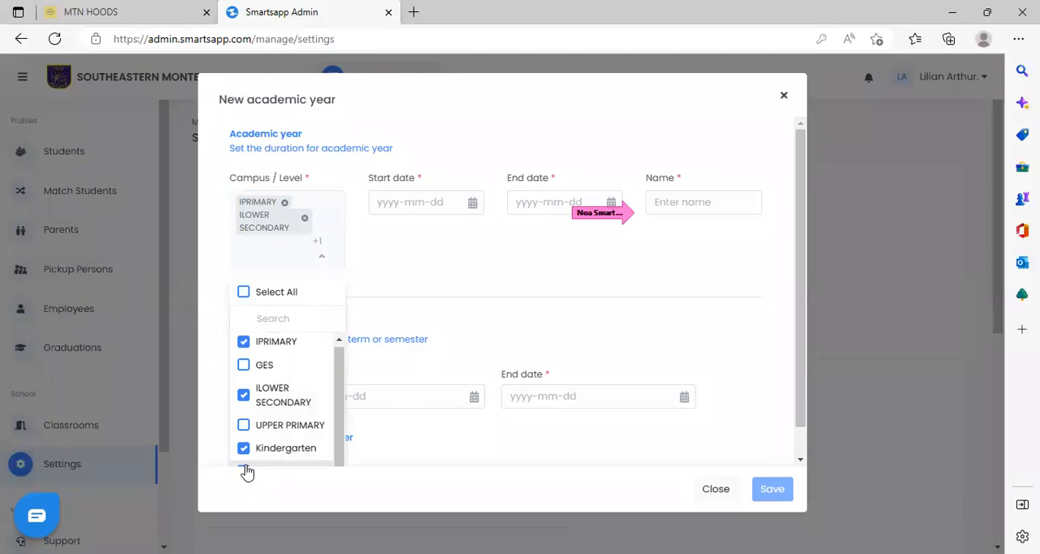
Clear the chosen campuses and select Preschool, Kindergarten, ILOWER SECONDARY and IPRIMARY for the academic year.
{"action": "left_click", "coordinate": [243, 341]}
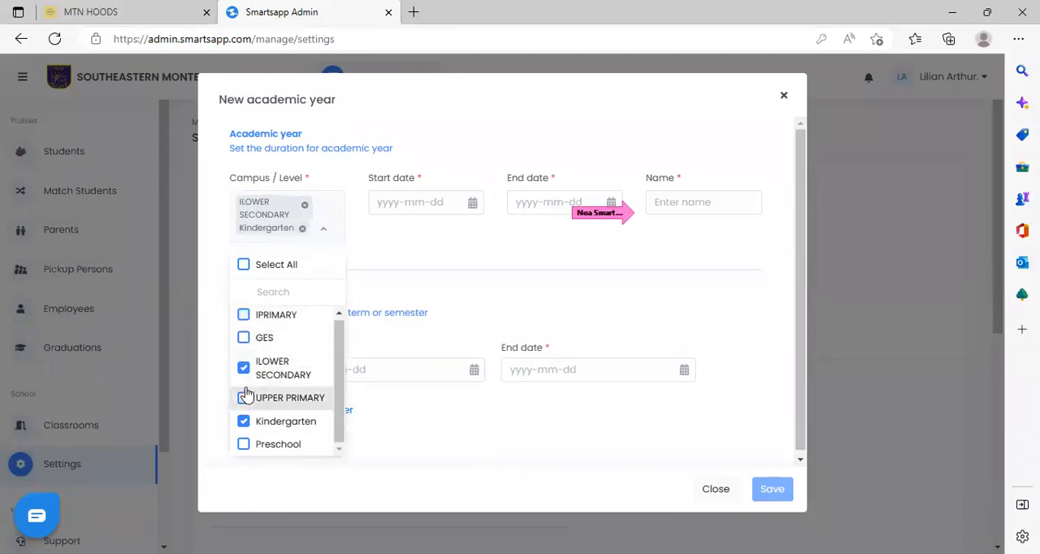
{"action": "left_click", "coordinate": [244, 370]}
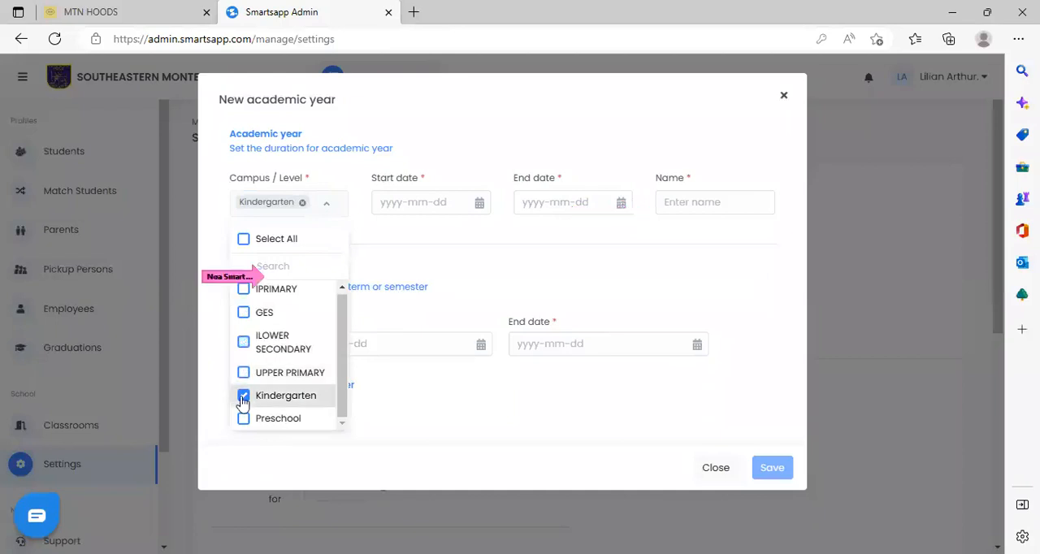
{"action": "left_click", "coordinate": [243, 395]}
{"action": "left_click", "coordinate": [243, 419]}
{"action": "left_click", "coordinate": [244, 396]}
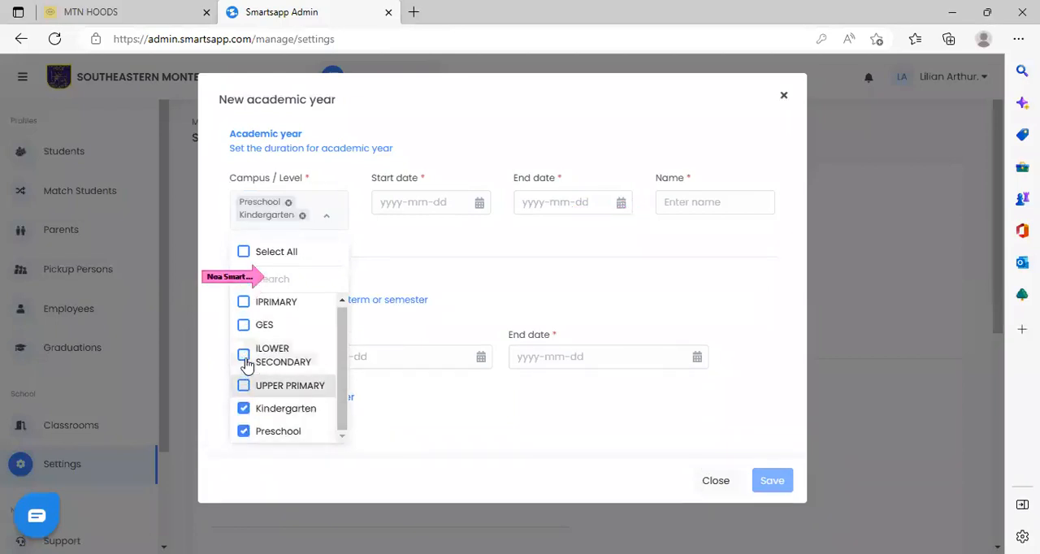
{"action": "left_click", "coordinate": [244, 357]}
{"action": "left_click", "coordinate": [245, 331]}
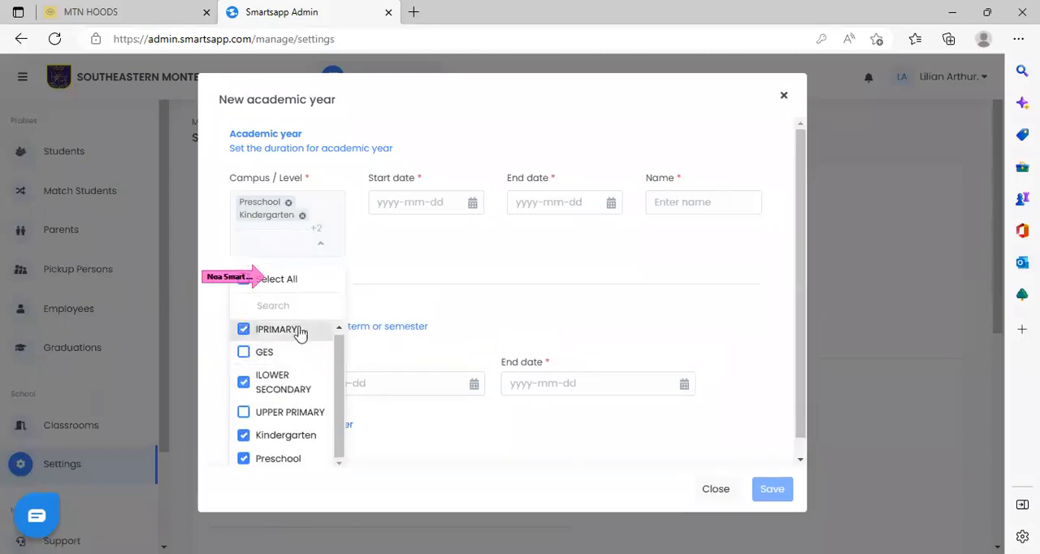
{"action": "left_click", "coordinate": [448, 280]}
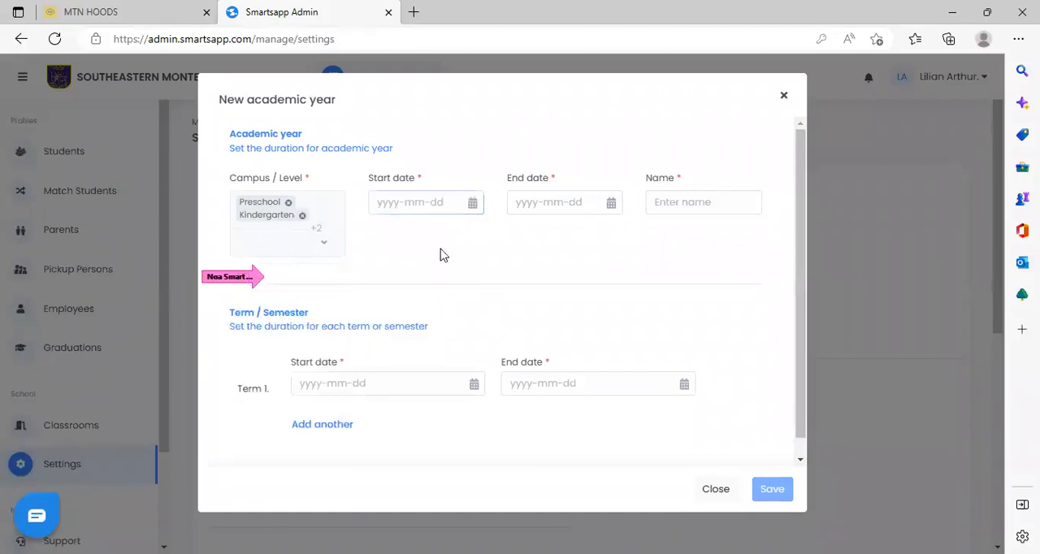
Pick 2023-01-10 as the academic year's start date and correct it to 2022-09-09.
{"action": "left_click", "coordinate": [473, 203]}
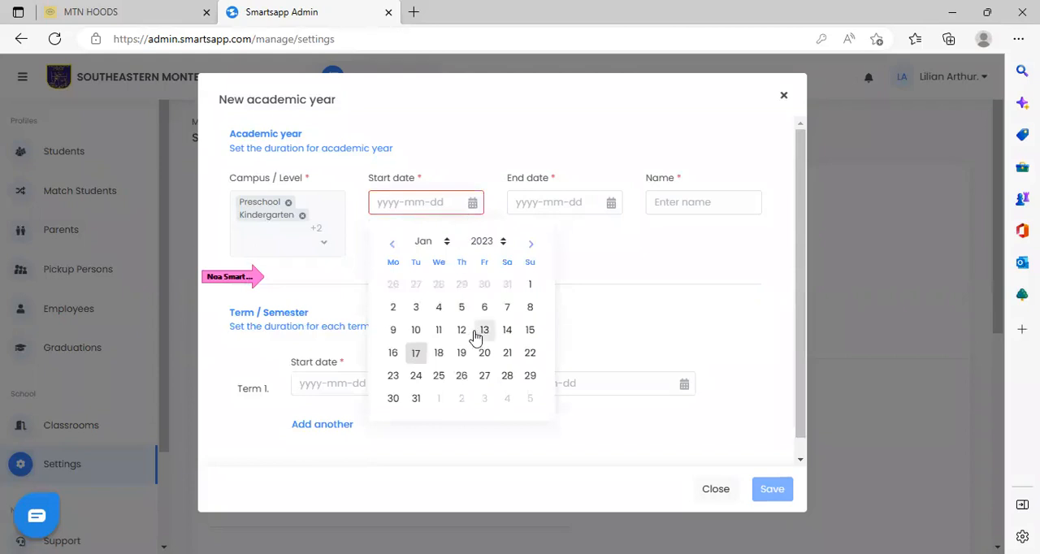
{"action": "left_click", "coordinate": [416, 331]}
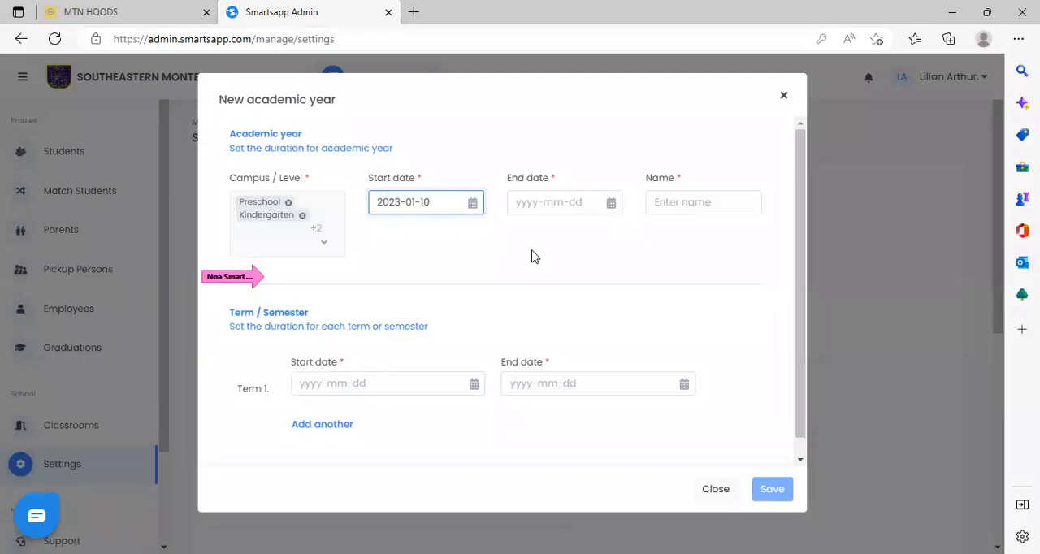
{"action": "left_click", "coordinate": [473, 202]}
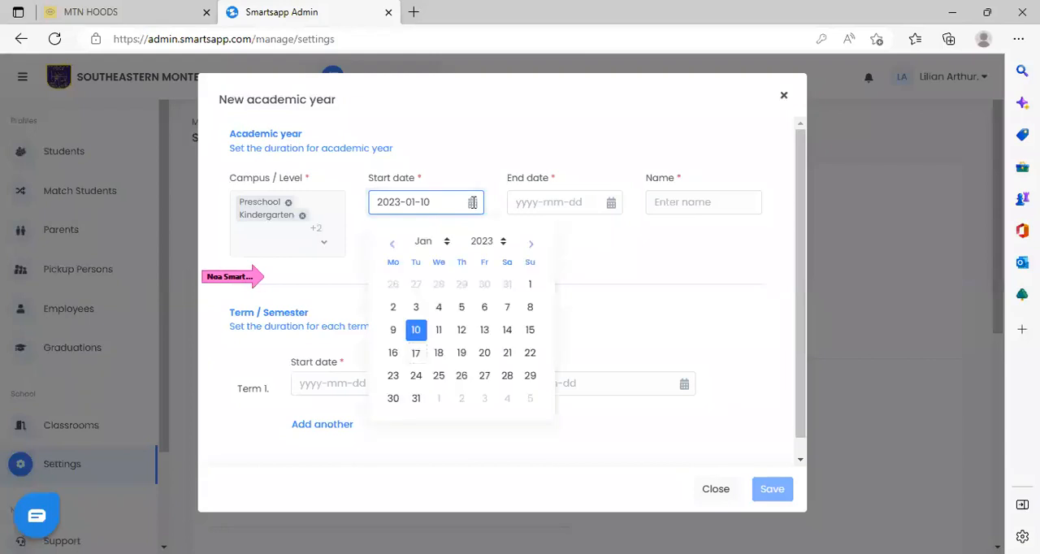
{"action": "left_click", "coordinate": [449, 242]}
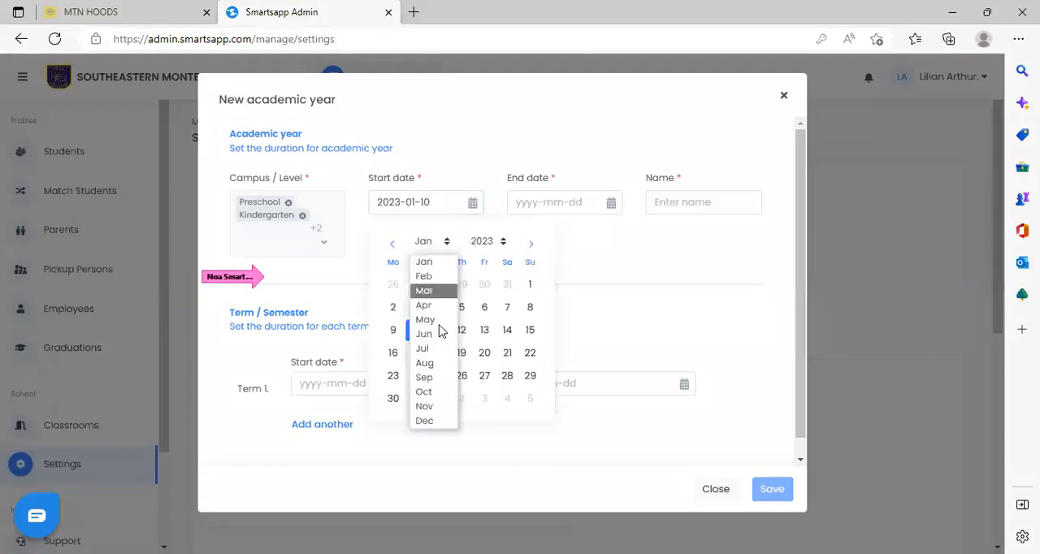
{"action": "left_click", "coordinate": [424, 377]}
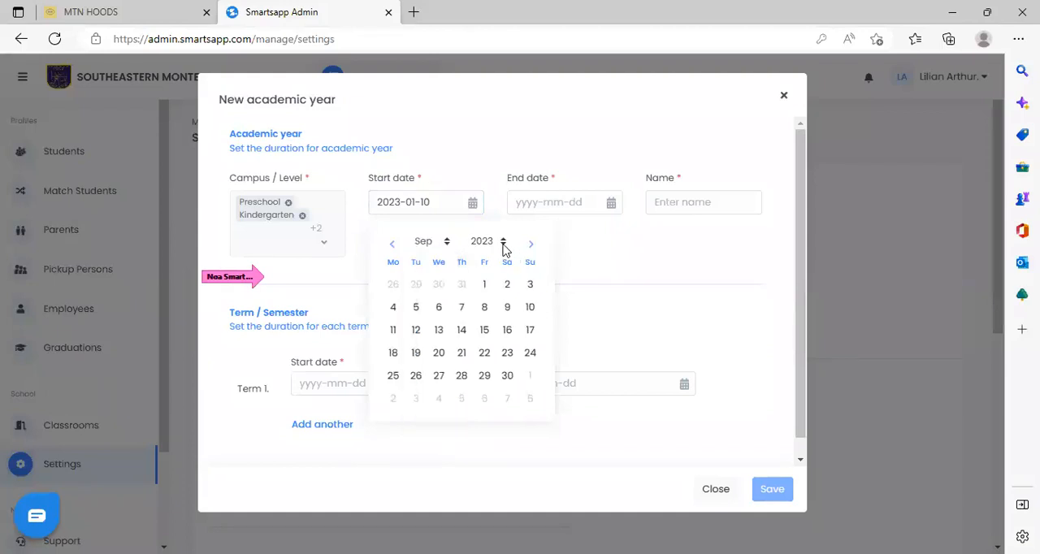
{"action": "left_click", "coordinate": [503, 246]}
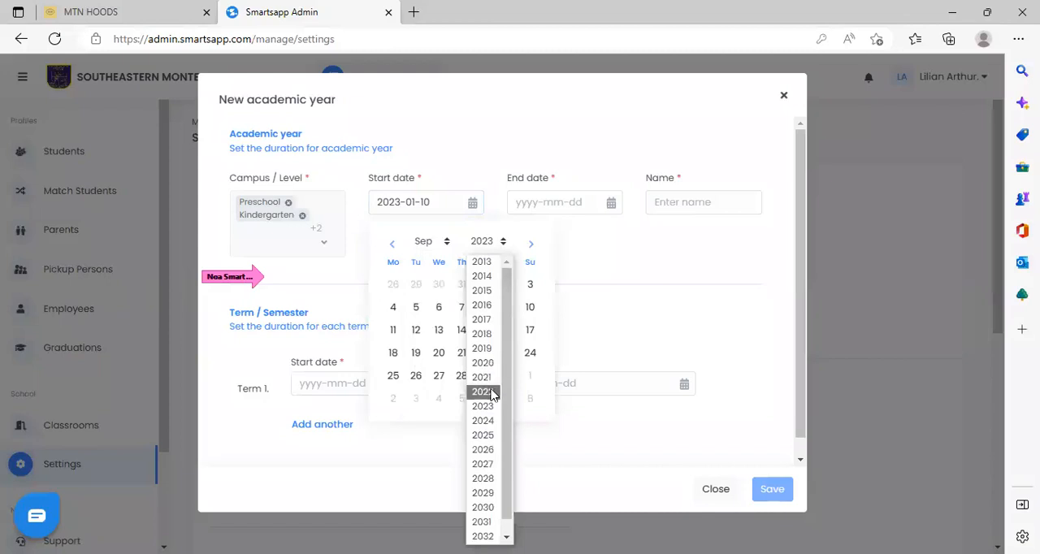
{"action": "left_click", "coordinate": [491, 393]}
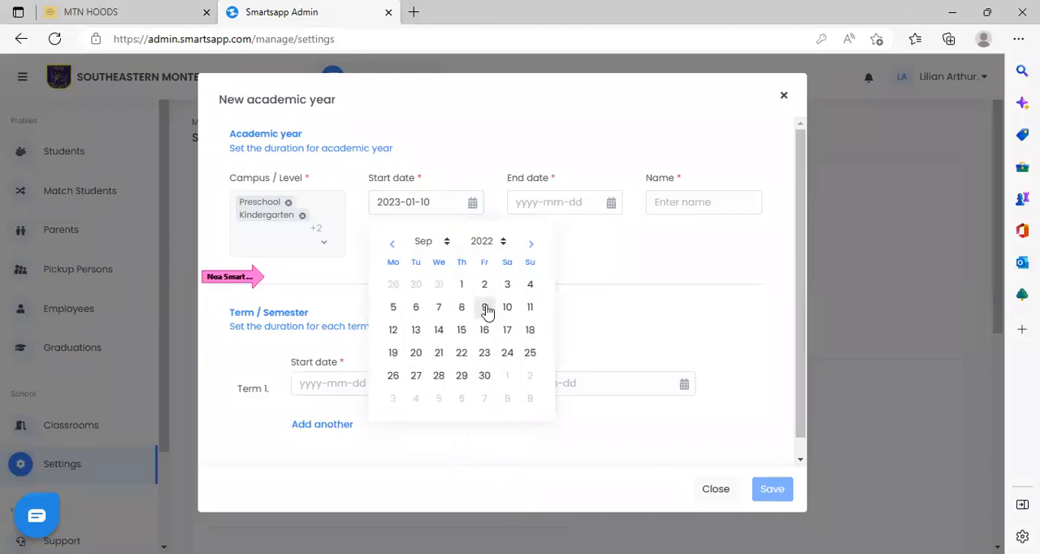
{"action": "left_click", "coordinate": [485, 307]}
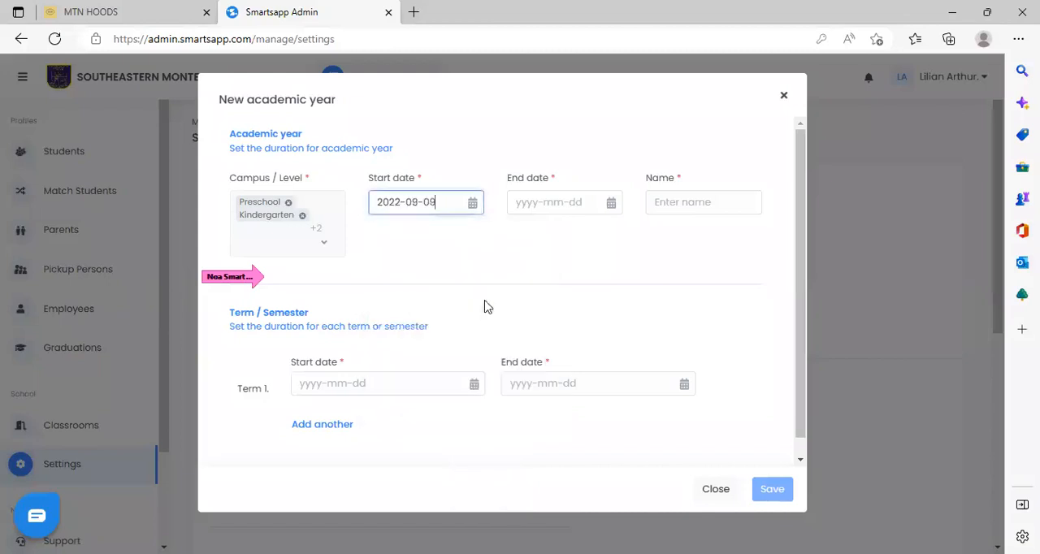
Pick 2023-07-14 as the academic year's end date and change it to 2023-07-28.
{"action": "key", "text": "Tab"}
{"action": "left_click", "coordinate": [585, 243]}
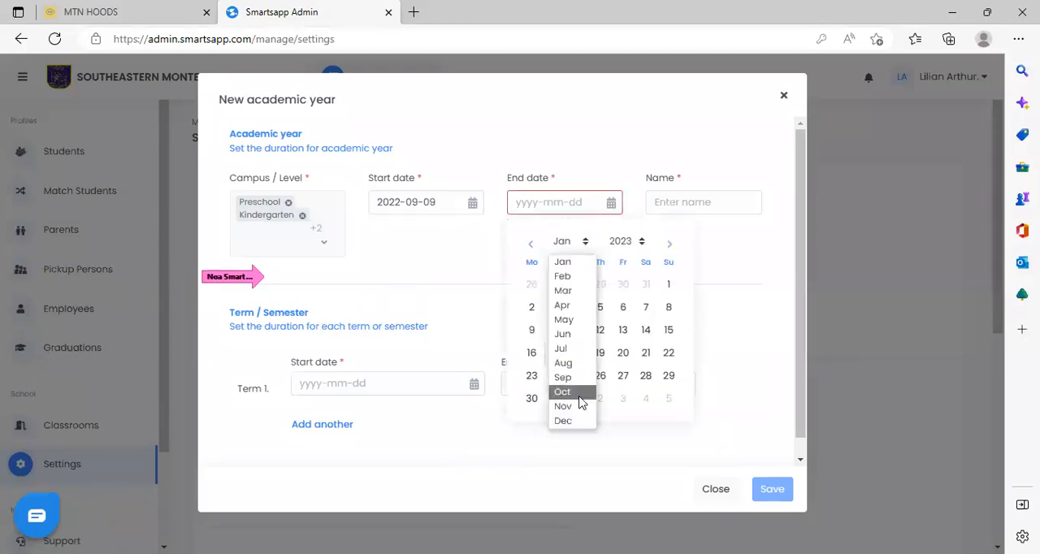
{"action": "left_click", "coordinate": [575, 351]}
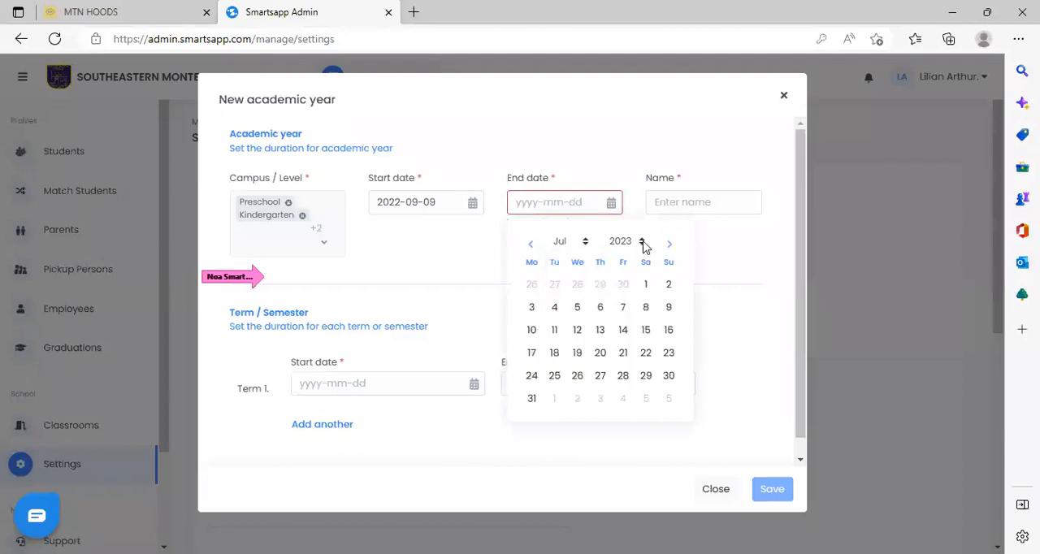
{"action": "left_click", "coordinate": [623, 330]}
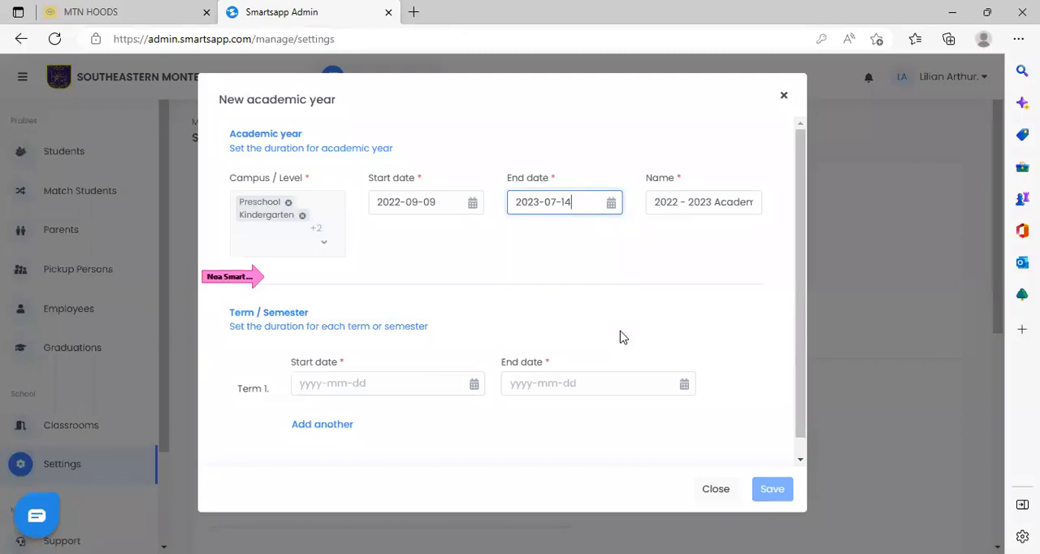
{"action": "left_click", "coordinate": [611, 202]}
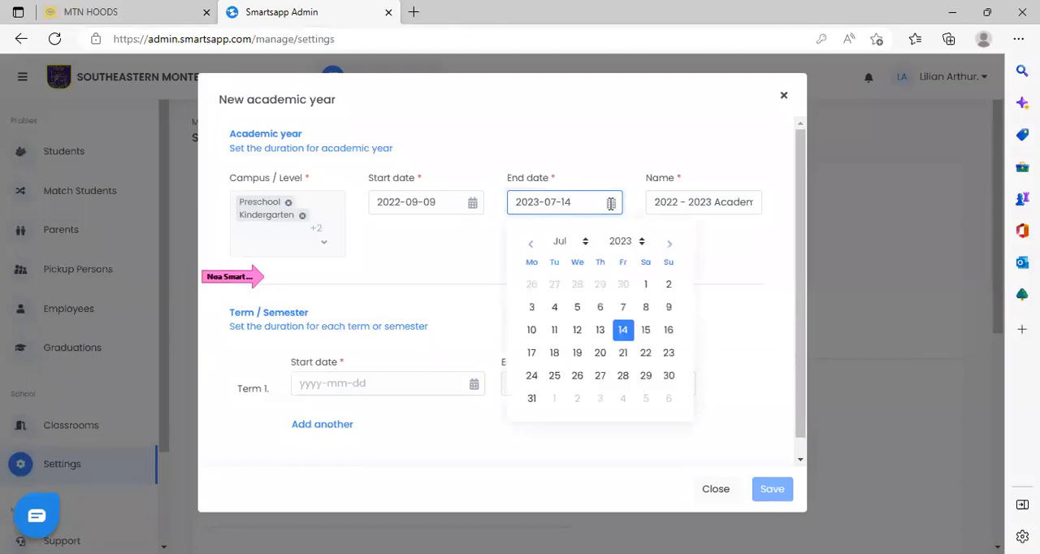
{"action": "left_click", "coordinate": [623, 376]}
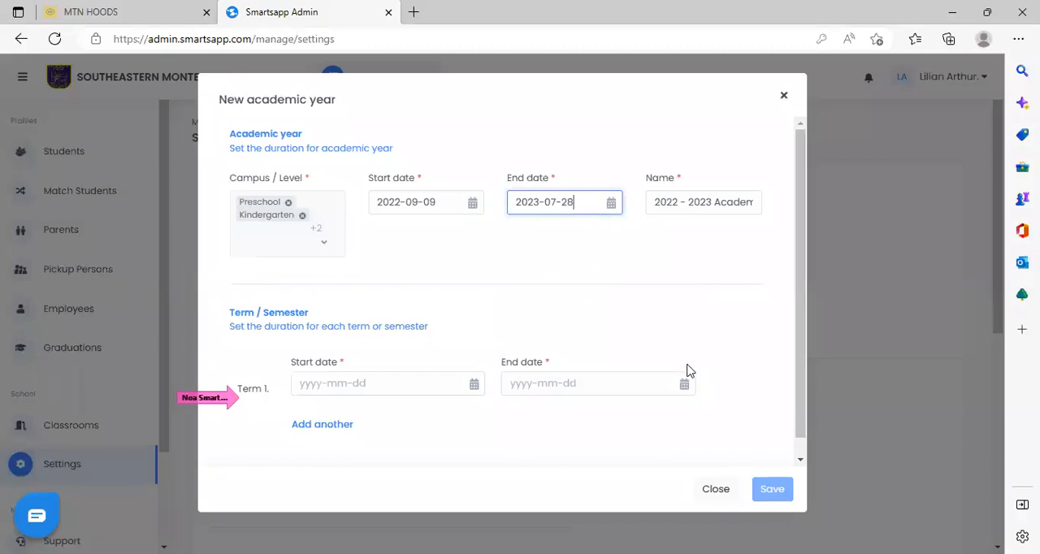
Set the start date of Term 1 to 2022-09-09.
{"action": "left_click", "coordinate": [323, 383]}
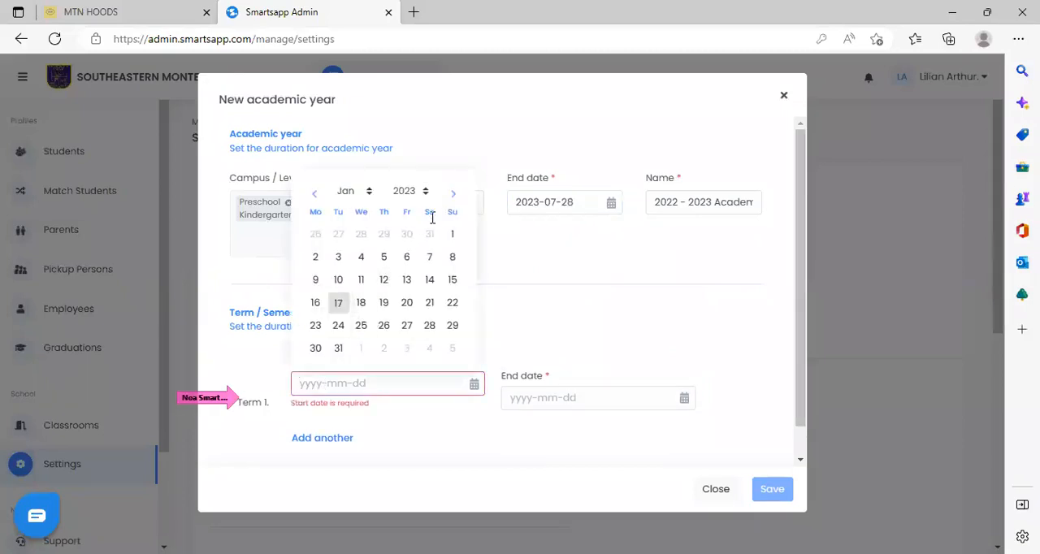
{"action": "left_click", "coordinate": [367, 196]}
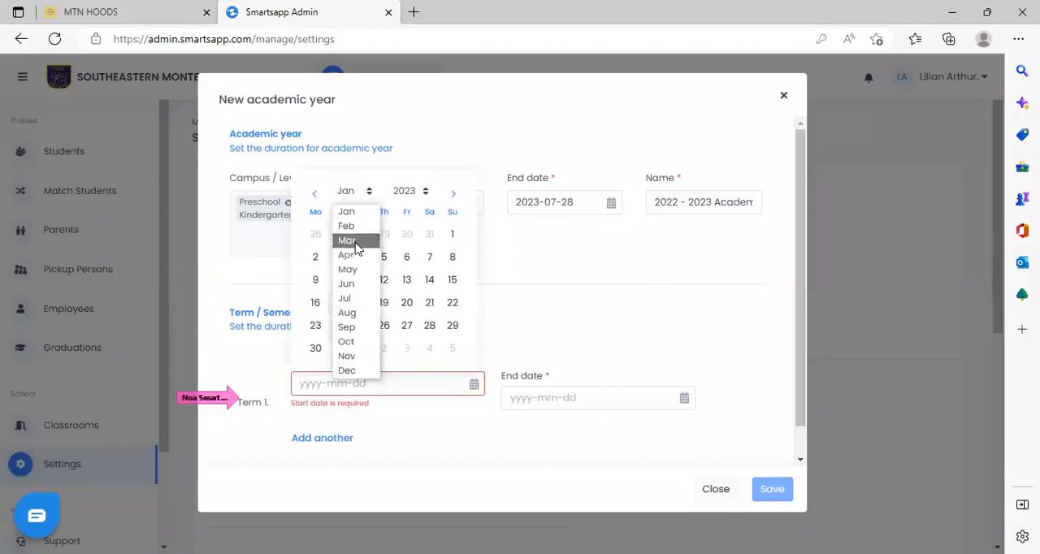
{"action": "left_click", "coordinate": [355, 327]}
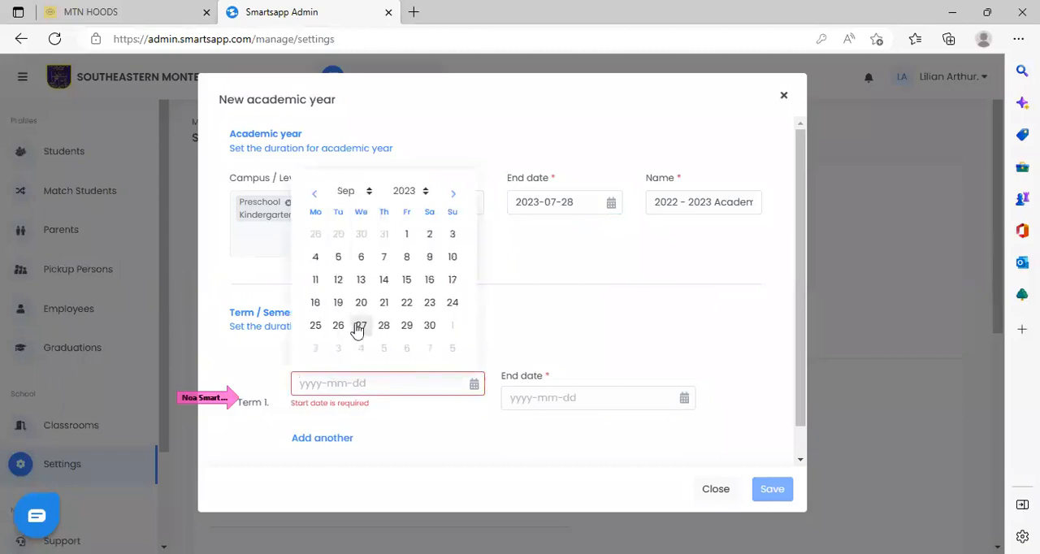
{"action": "left_click", "coordinate": [426, 195]}
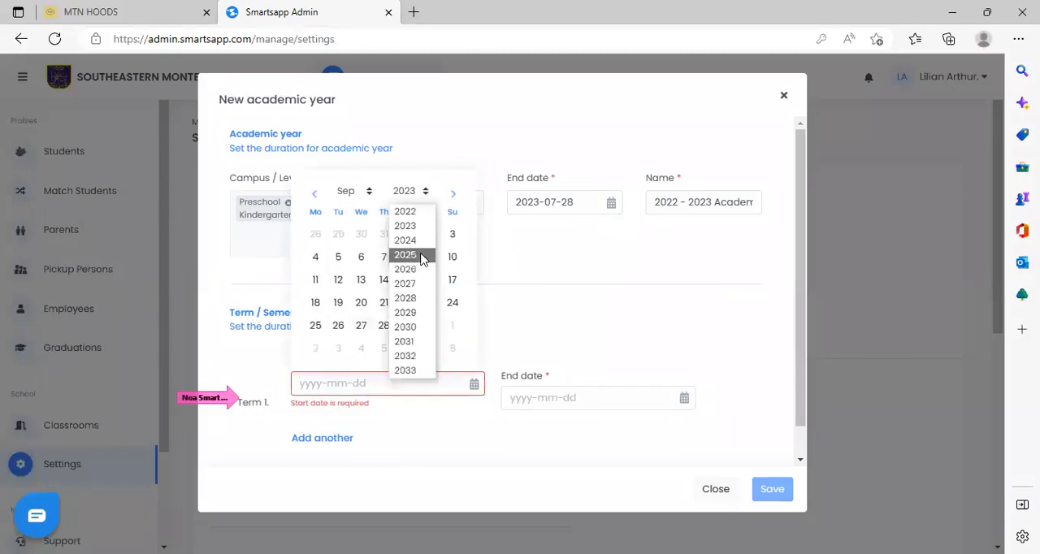
{"action": "left_click", "coordinate": [405, 213]}
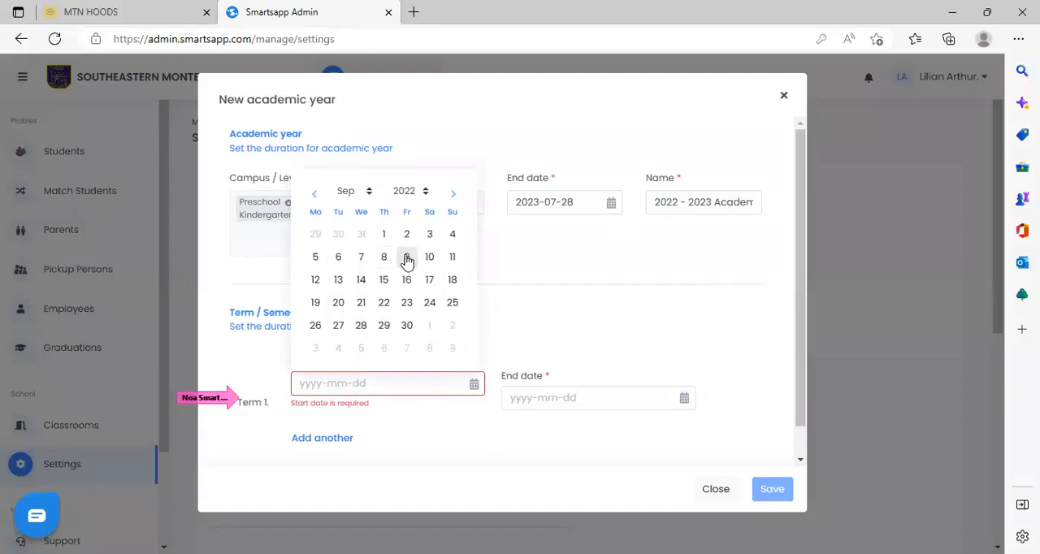
{"action": "left_click", "coordinate": [407, 258]}
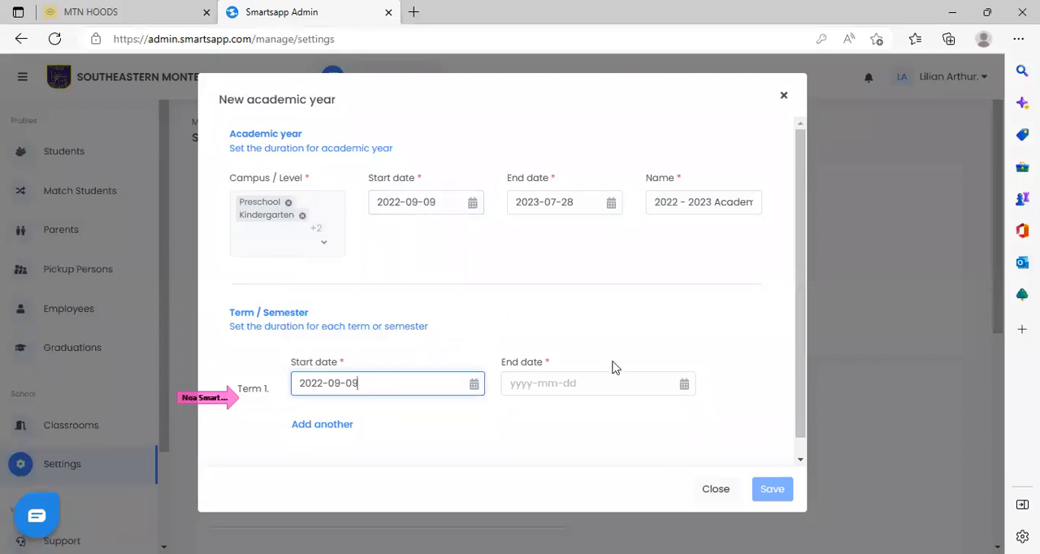
Pick 2023-12-09 as Term 1's end date and correct it to 2022-12-09.
{"action": "left_click", "coordinate": [685, 385]}
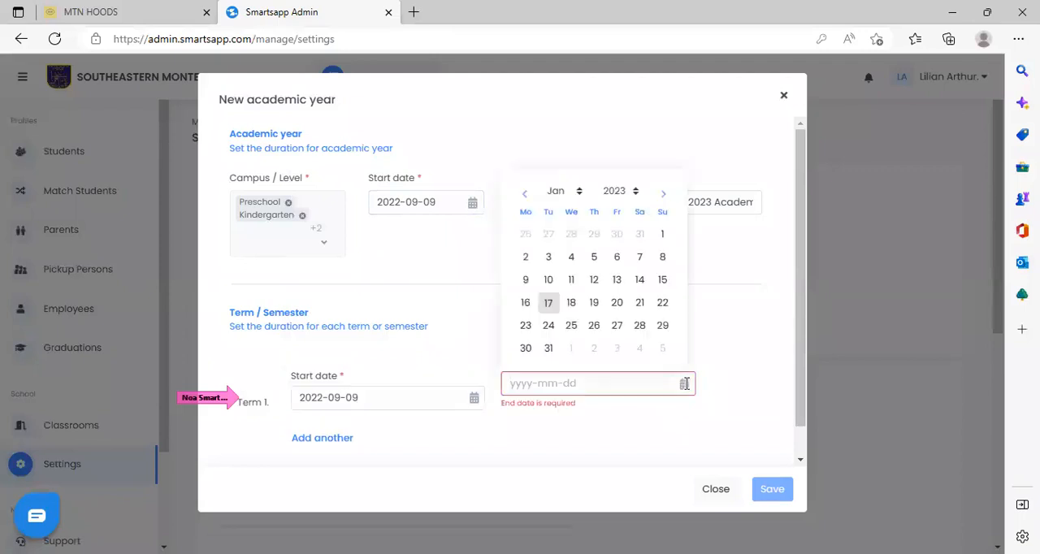
{"action": "left_click", "coordinate": [579, 195]}
{"action": "left_click", "coordinate": [569, 369]}
{"action": "left_click", "coordinate": [638, 258]}
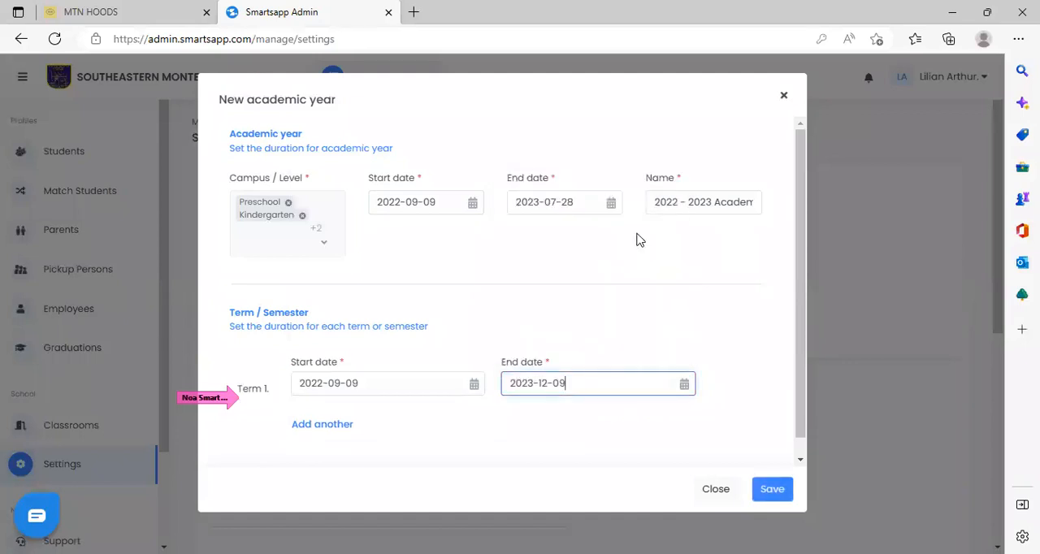
{"action": "left_click", "coordinate": [684, 383]}
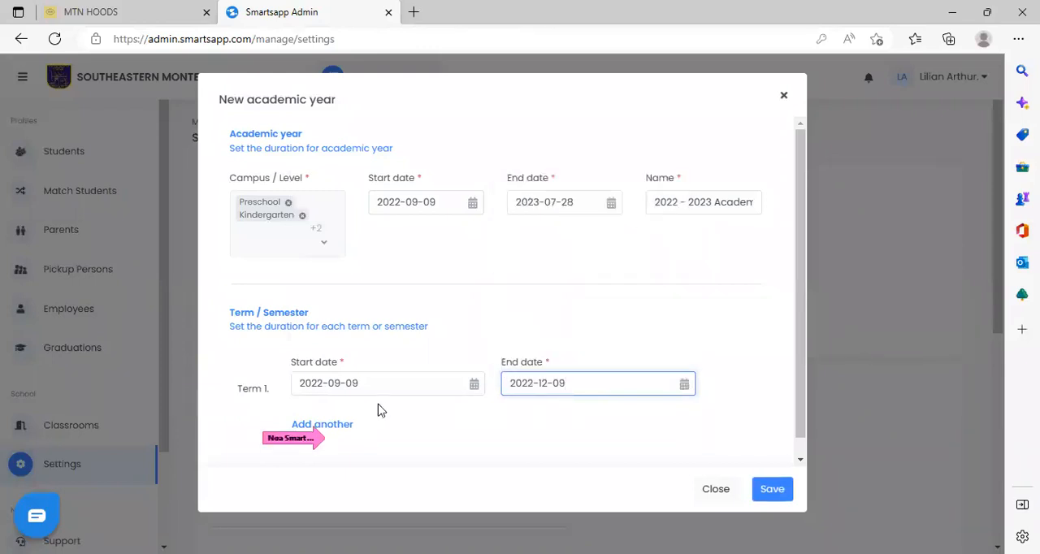
Add a second term running from 2023-01-10 to 2023-04-05.
{"action": "left_click", "coordinate": [341, 426]}
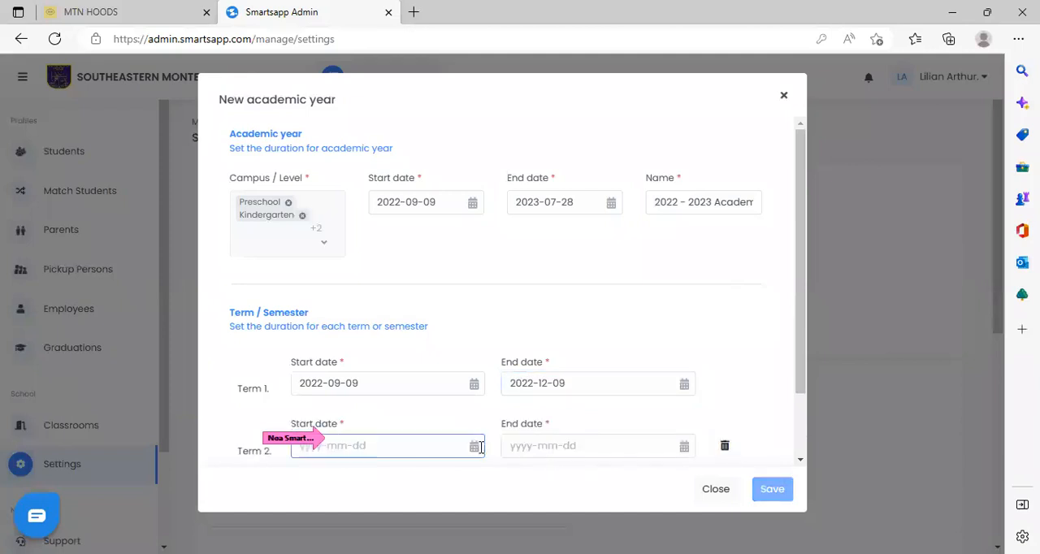
{"action": "left_click", "coordinate": [476, 446]}
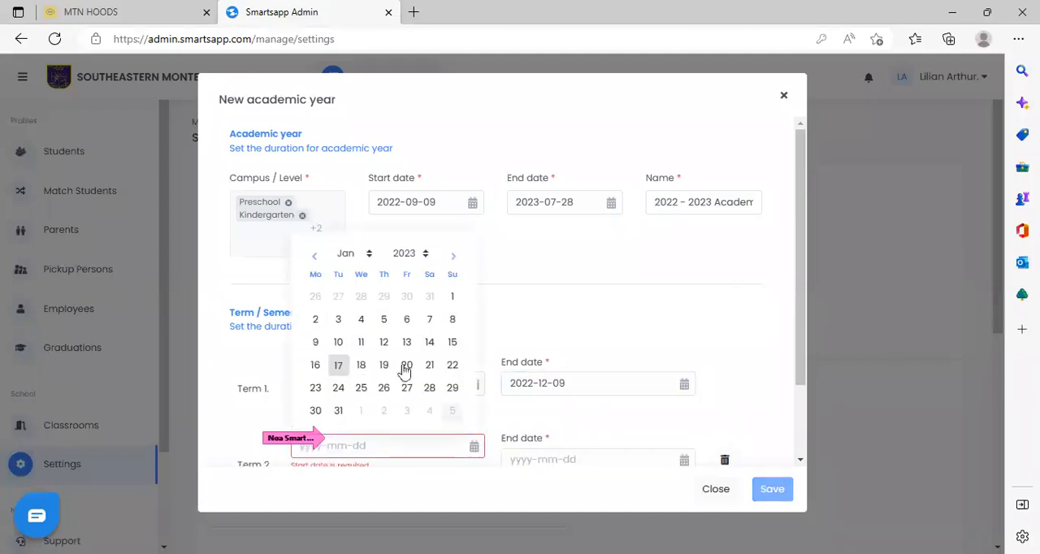
{"action": "left_click", "coordinate": [338, 342]}
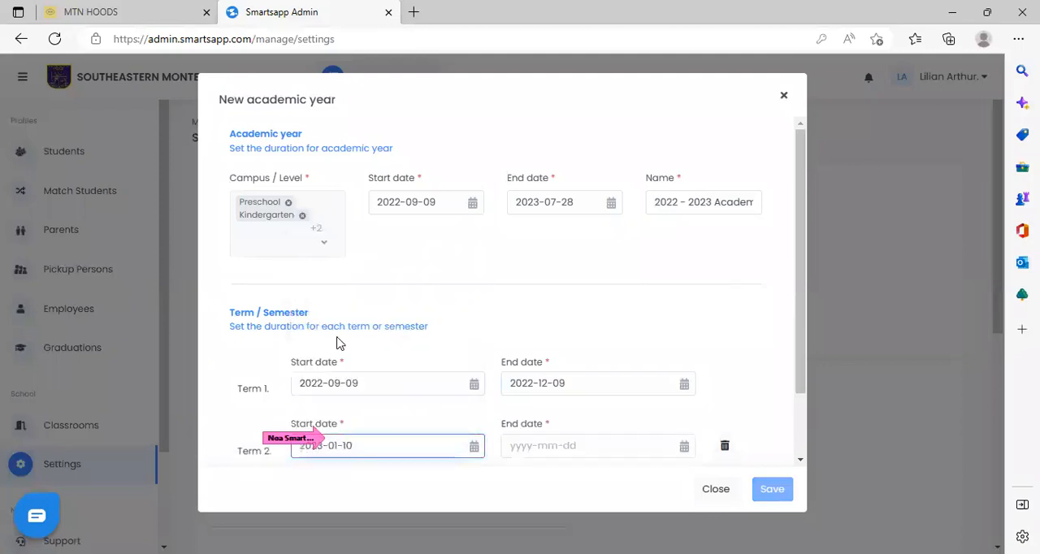
{"action": "left_click", "coordinate": [647, 447]}
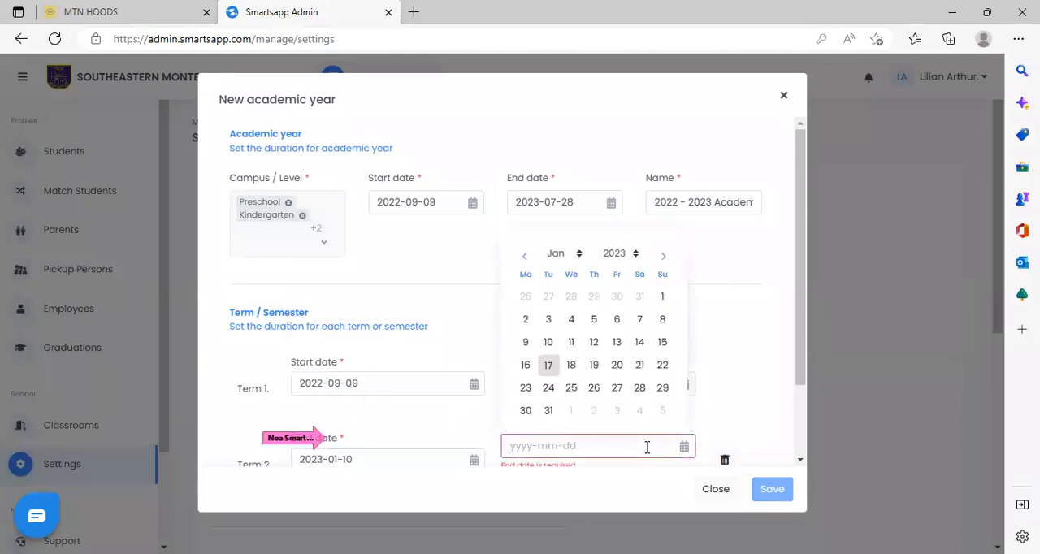
{"action": "left_click", "coordinate": [560, 252]}
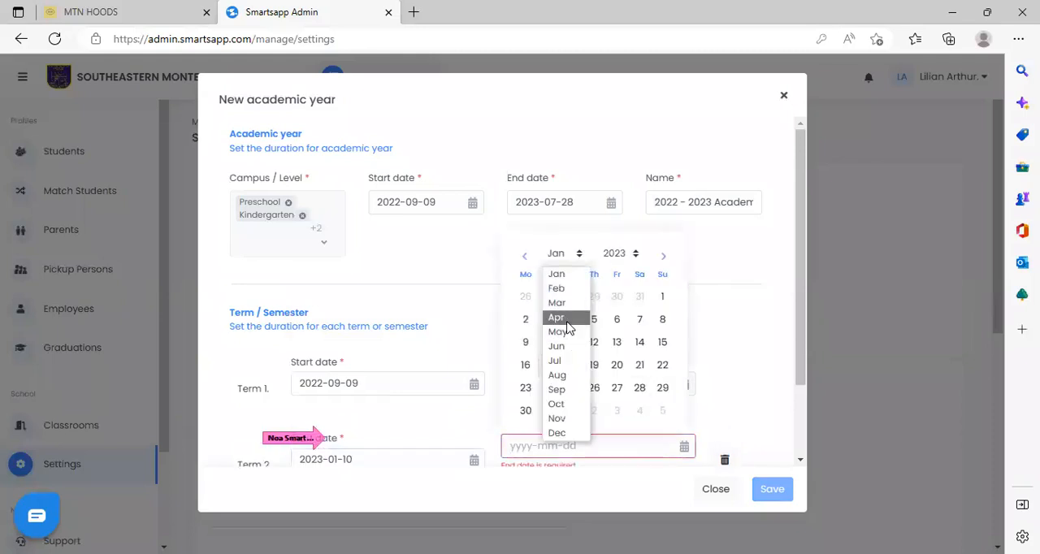
{"action": "left_click", "coordinate": [566, 320]}
{"action": "left_click", "coordinate": [571, 320]}
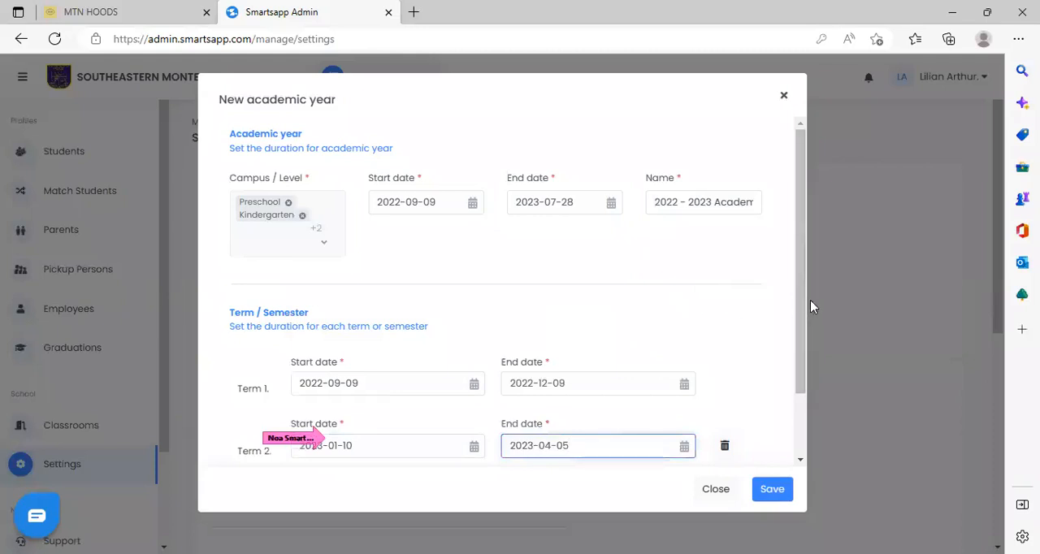
Add a third term and set its start date to 2023-04-24.
{"action": "left_click_drag", "start_coordinate": [802, 299], "coordinate": [799, 394]}
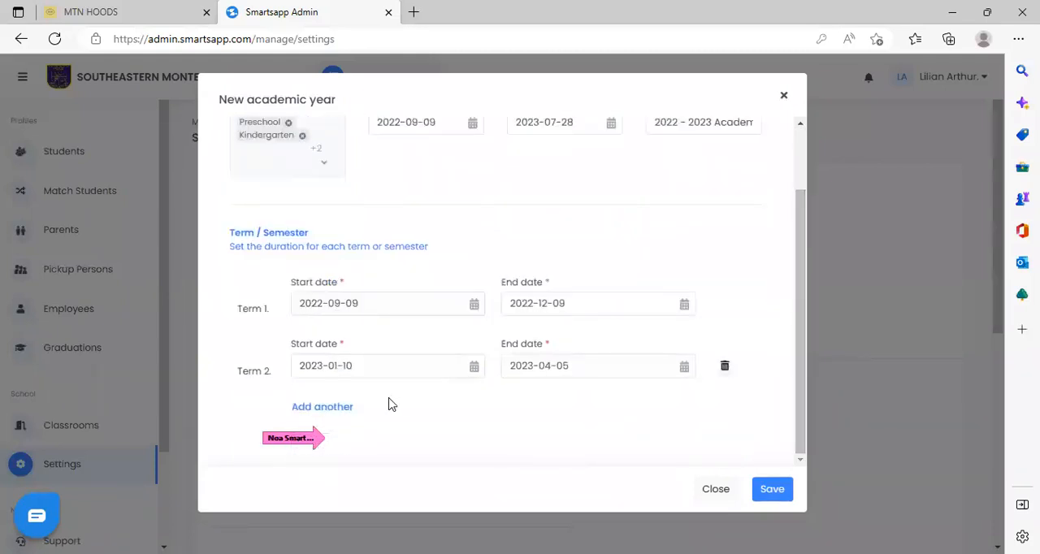
{"action": "left_click", "coordinate": [336, 409]}
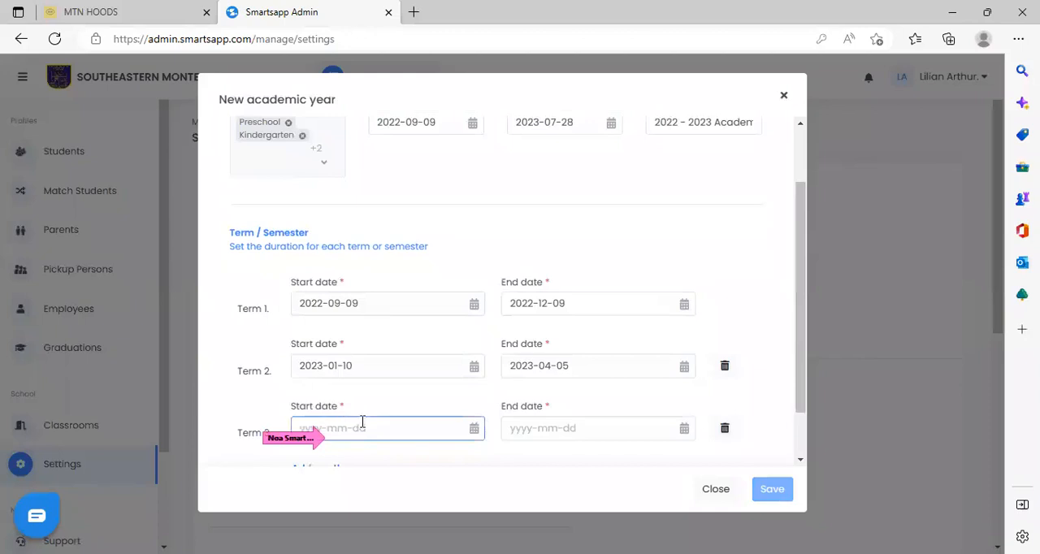
{"action": "left_click", "coordinate": [362, 423]}
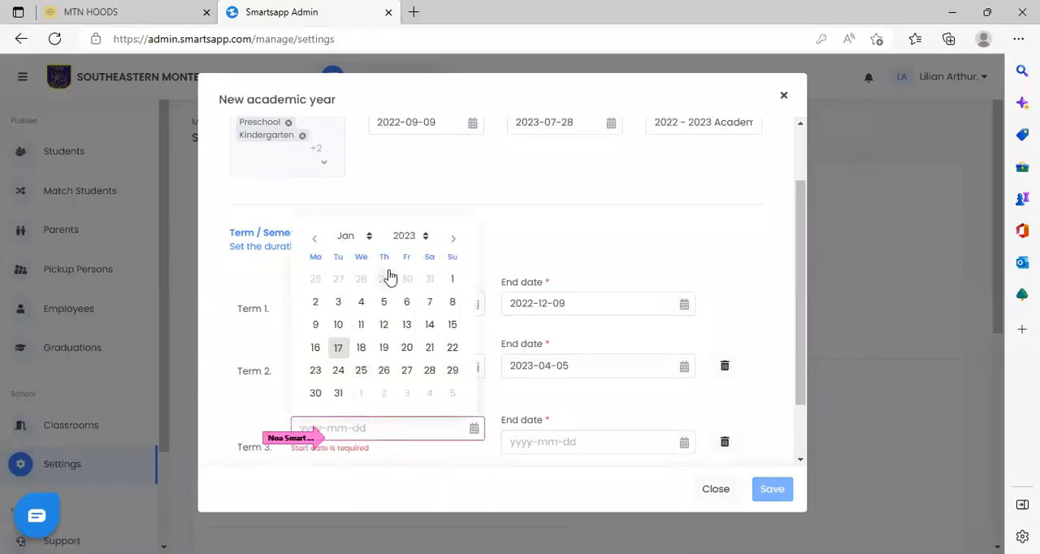
{"action": "left_click", "coordinate": [367, 238]}
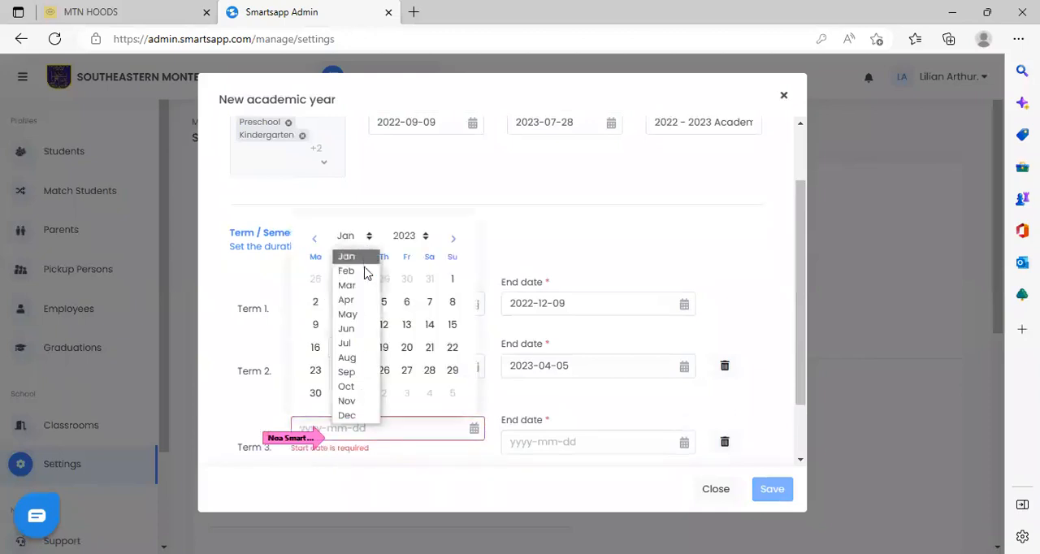
{"action": "left_click", "coordinate": [358, 300]}
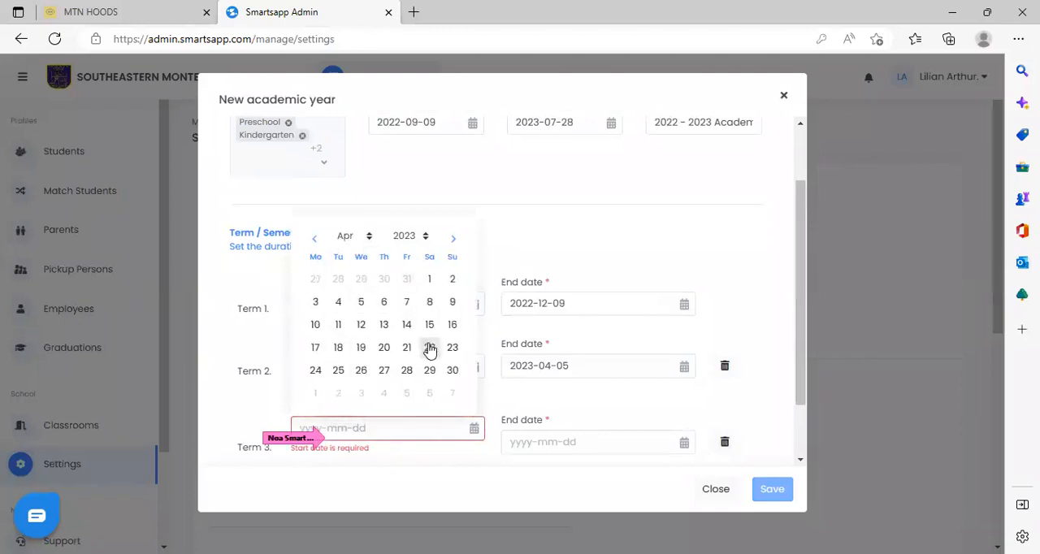
{"action": "left_click", "coordinate": [316, 372]}
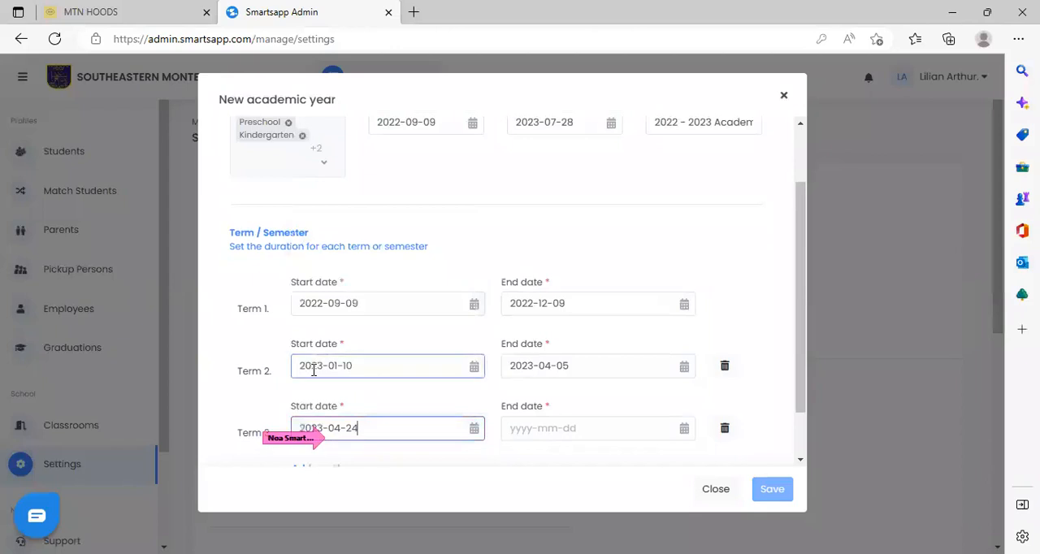
Set Term 3's end date to 2023-07-28 and save the new academic year.
{"action": "left_click", "coordinate": [617, 429]}
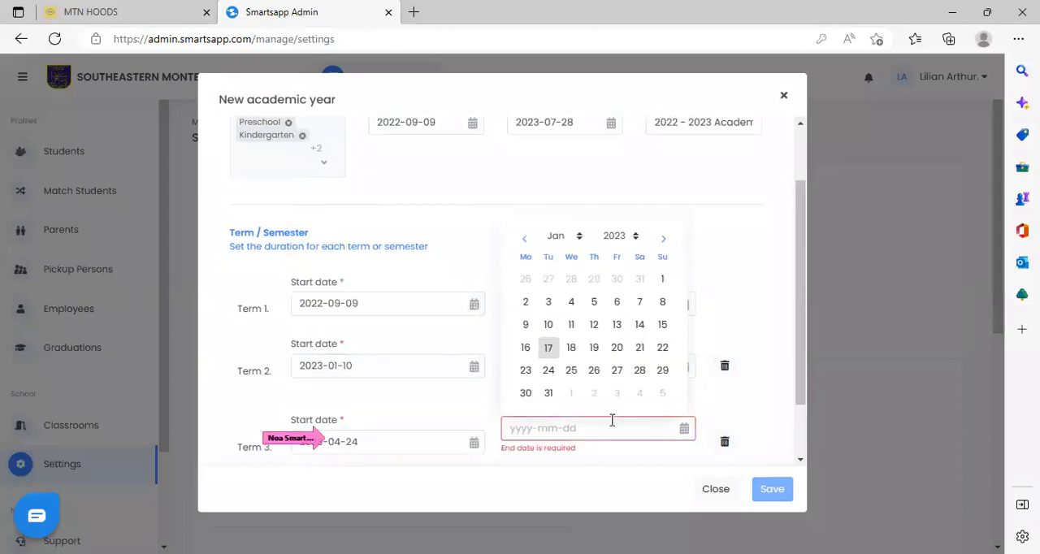
{"action": "left_click", "coordinate": [579, 240]}
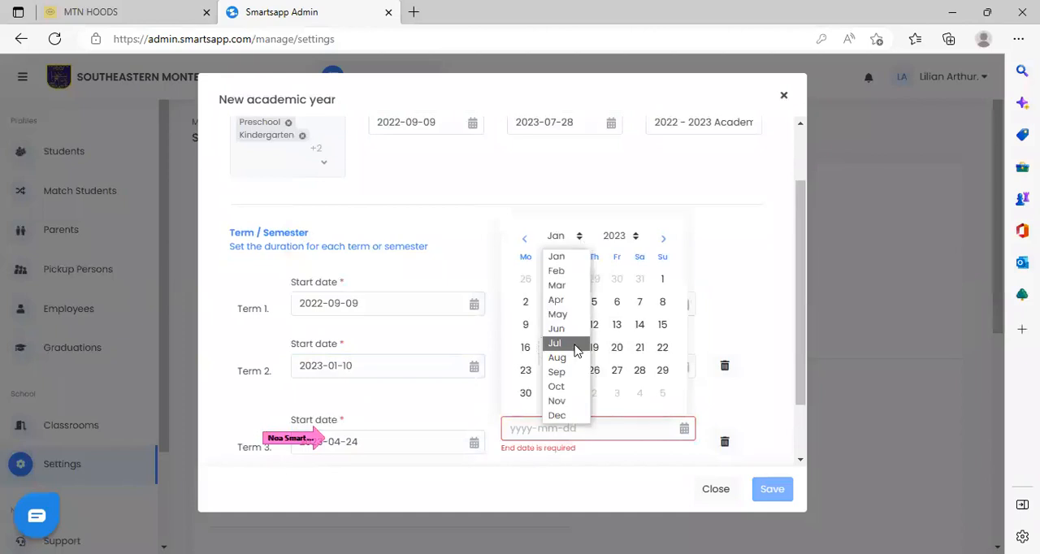
{"action": "left_click", "coordinate": [576, 345]}
{"action": "left_click", "coordinate": [616, 370]}
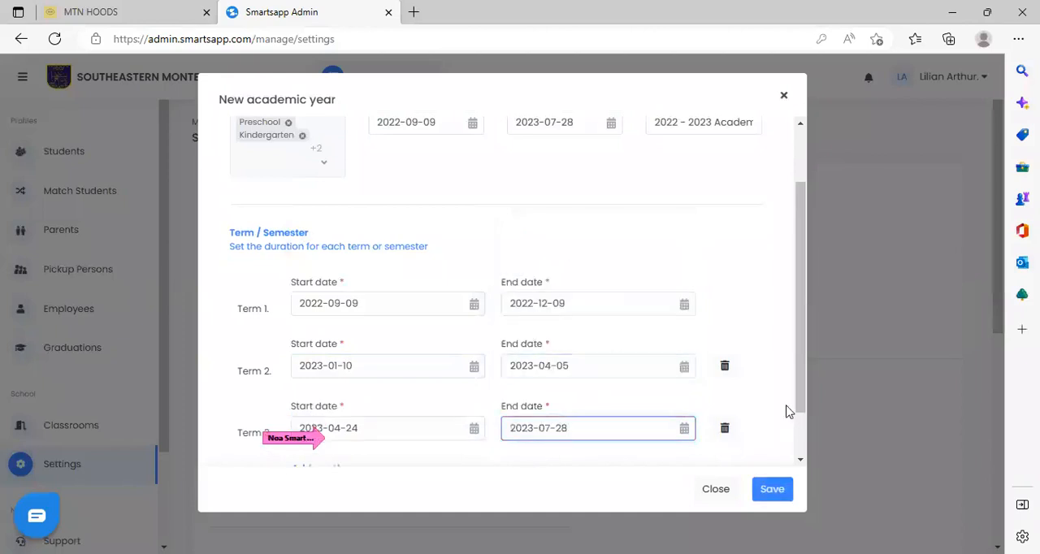
{"action": "left_click_drag", "start_coordinate": [799, 383], "coordinate": [801, 446]}
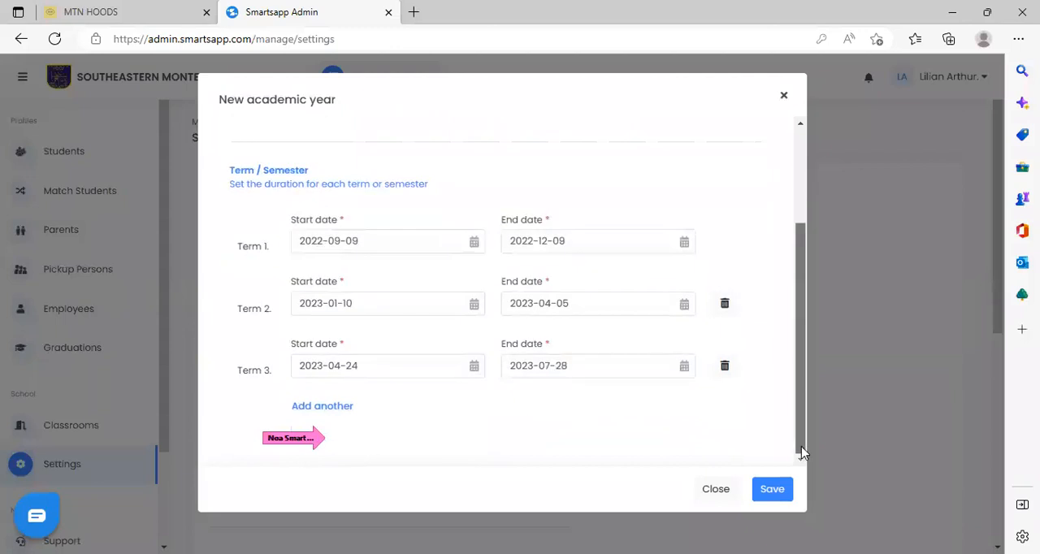
{"action": "left_click", "coordinate": [776, 491]}
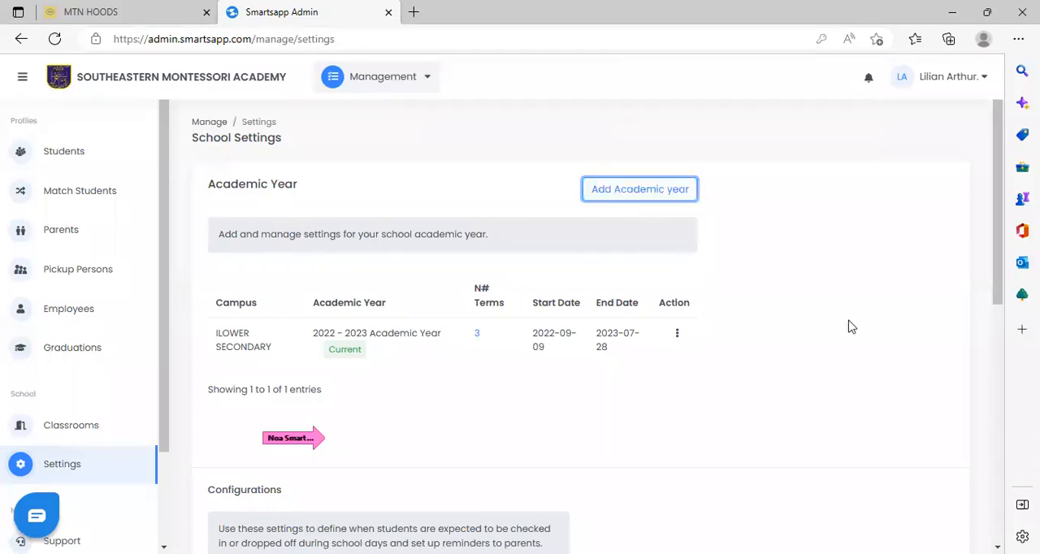
Start another academic year for the GES and UPPER PRIMARY campuses and dismiss the form without saving.
{"action": "left_click", "coordinate": [653, 195]}
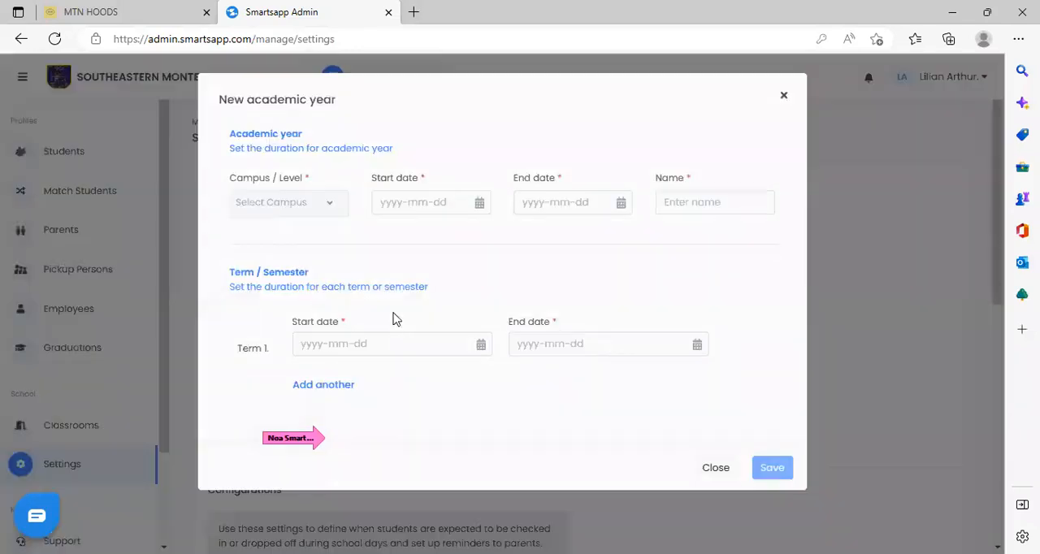
{"action": "left_click", "coordinate": [330, 203]}
{"action": "left_click", "coordinate": [244, 315]}
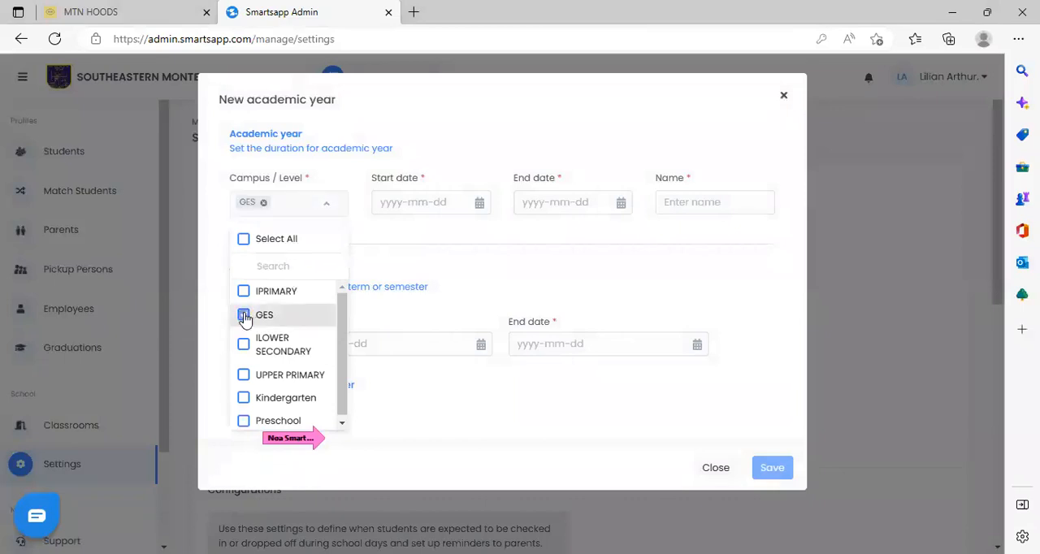
{"action": "left_click", "coordinate": [244, 375]}
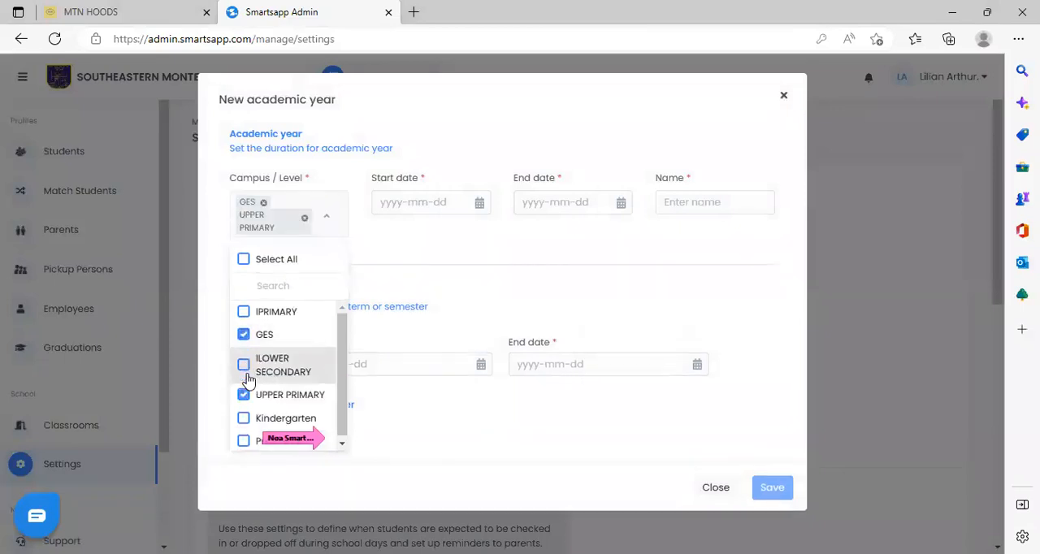
{"action": "left_click", "coordinate": [449, 205]}
{"action": "left_click", "coordinate": [478, 255]}
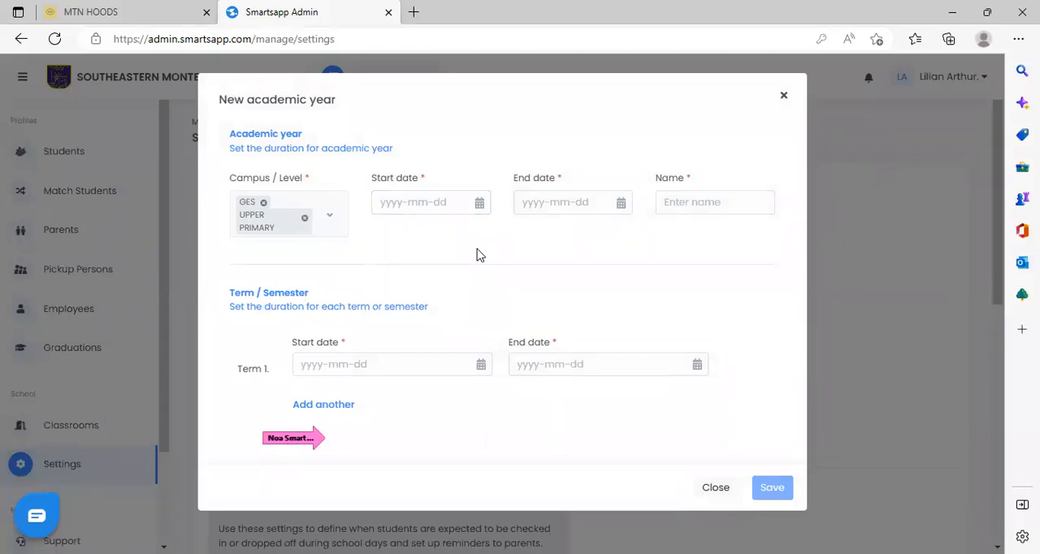
{"action": "left_click", "coordinate": [824, 332]}
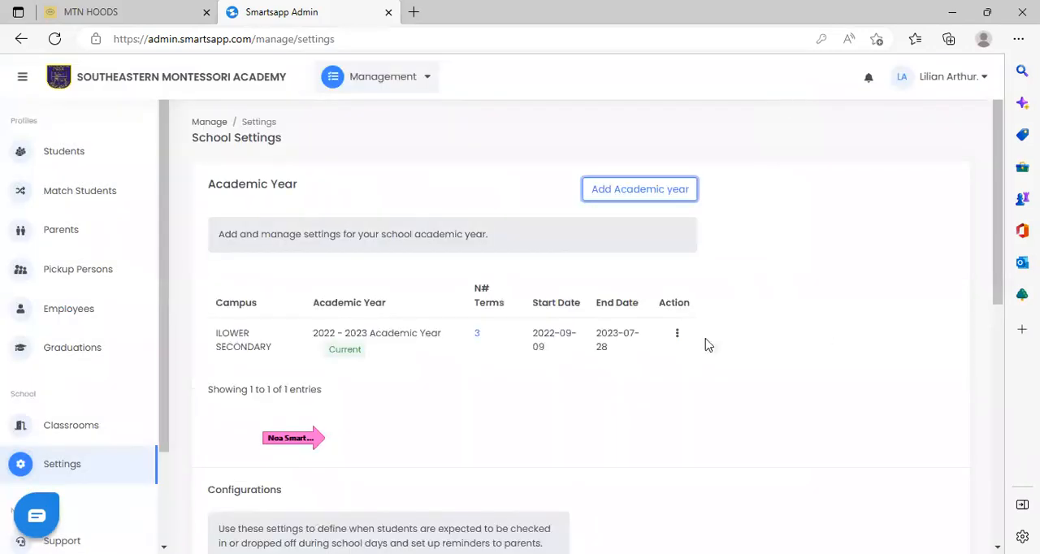
Go to the Graduations section and start a new graduating group.
{"action": "left_click", "coordinate": [73, 348]}
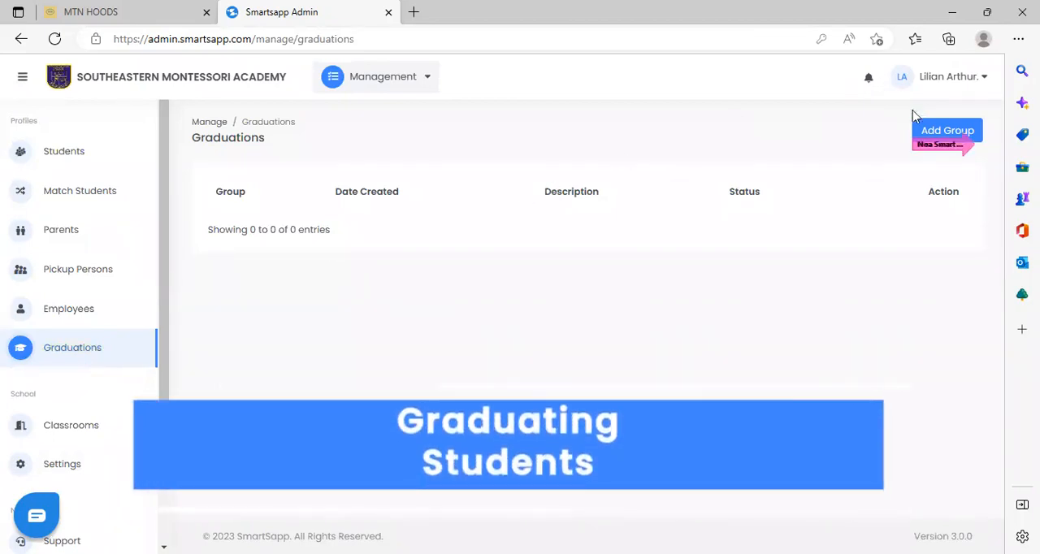
{"action": "left_click", "coordinate": [935, 132]}
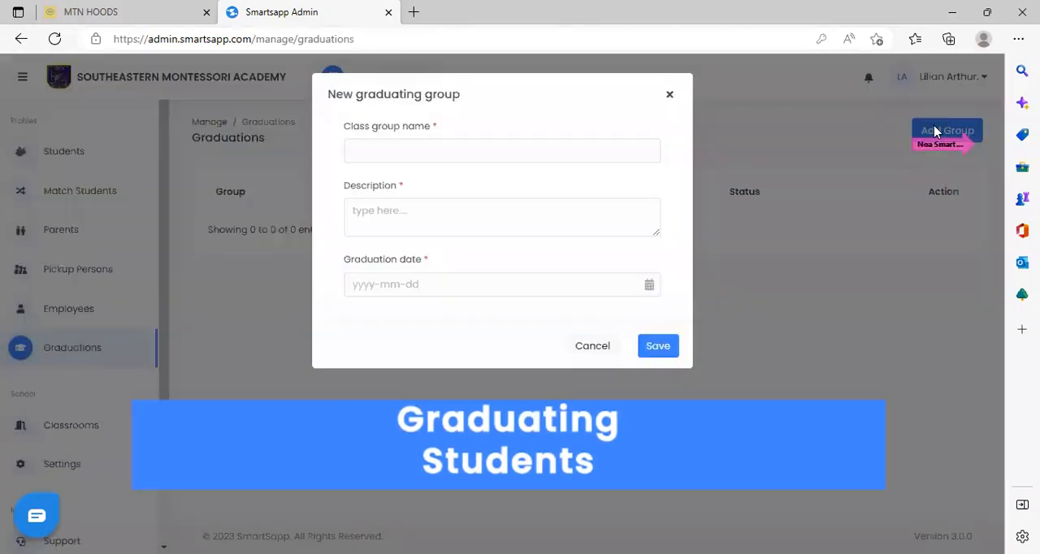
{"action": "left_click", "coordinate": [462, 154]}
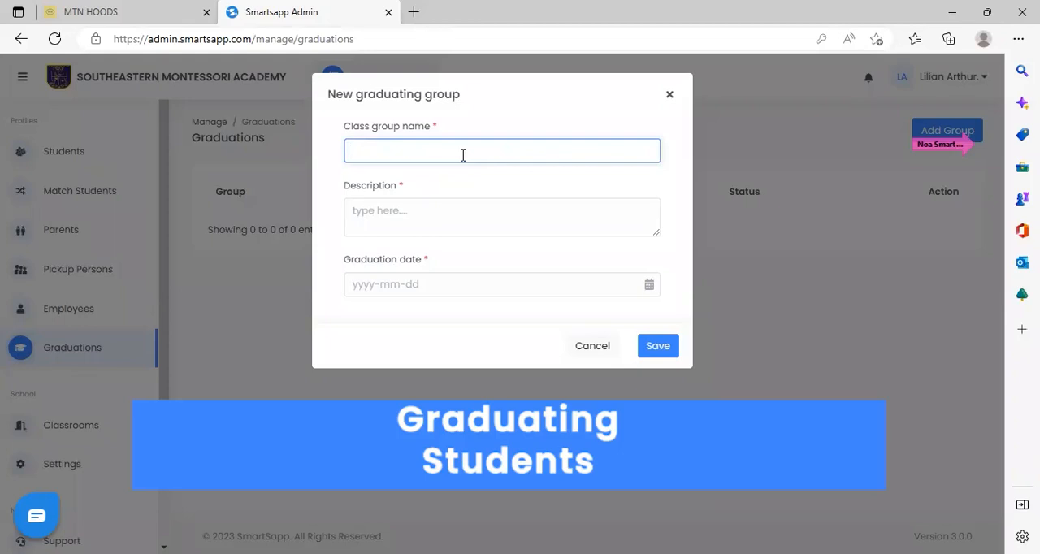
{"action": "type", "text": "RECEPTION GRADU"}
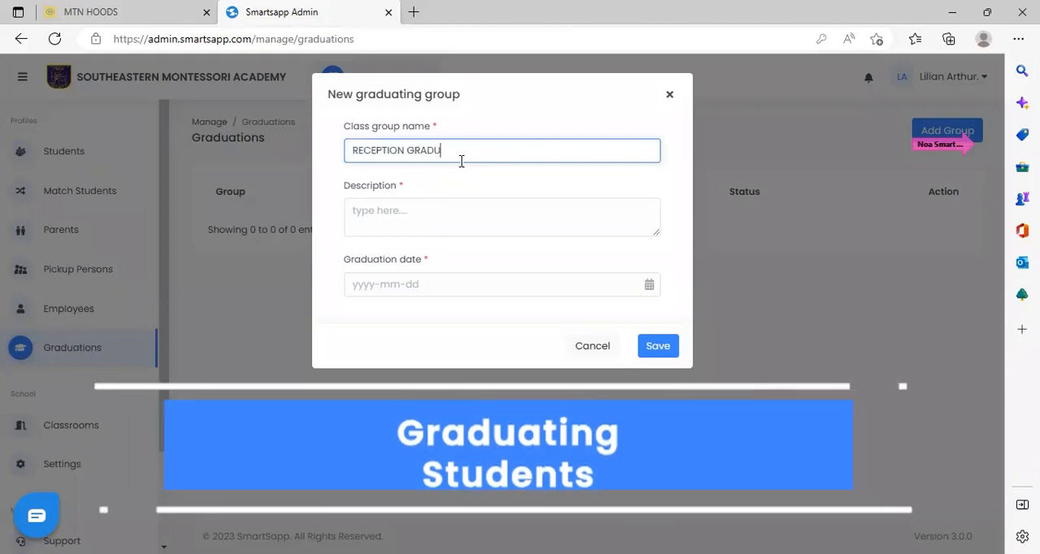
{"action": "key", "text": "BackSpace"}
{"action": "key", "text": "BackSpace"}
{"action": "key", "text": "BackSpace"}
{"action": "key", "text": "BackSpace"}
{"action": "key", "text": "BackSpace"}
{"action": "key", "text": "BackSpace"}
{"action": "key", "text": "BackSpace"}
{"action": "key", "text": "BackSpace"}
{"action": "key", "text": "BackSpace"}
{"action": "key", "text": "BackSpace"}
{"action": "key", "text": "BackSpace"}
{"action": "key", "text": "BackSpace"}
{"action": "key", "text": "BackSpace"}
{"action": "key", "text": "BackSpace"}
{"action": "key", "text": "BackSpace"}
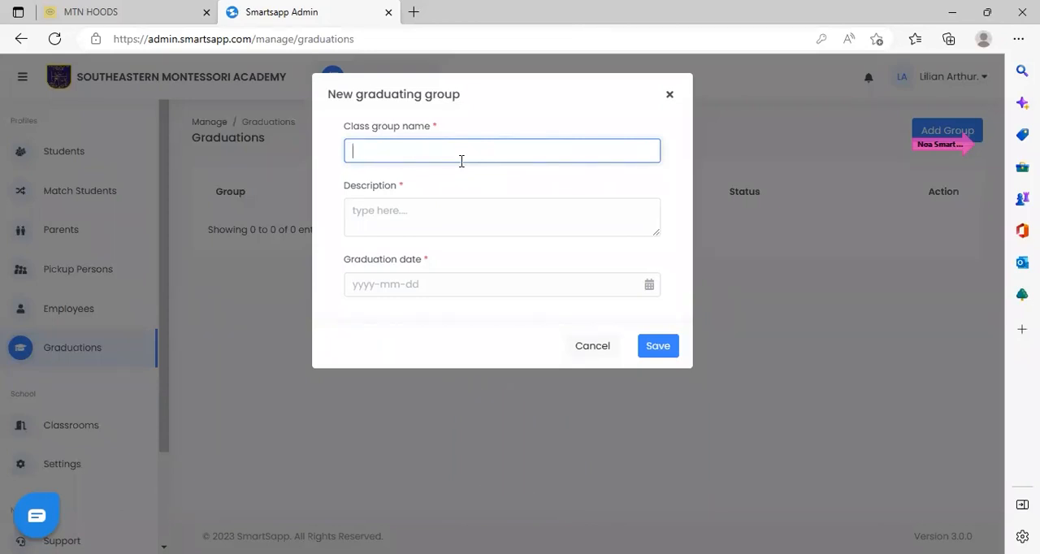
Name the graduating group JHS 3 ALUMNI and describe it as 2922 BATCH.
{"action": "type", "text": "JHS"}
{"action": "type", "text": "3 ALUMNI"}
{"action": "left_click", "coordinate": [436, 217]}
{"action": "type", "text": "29"}
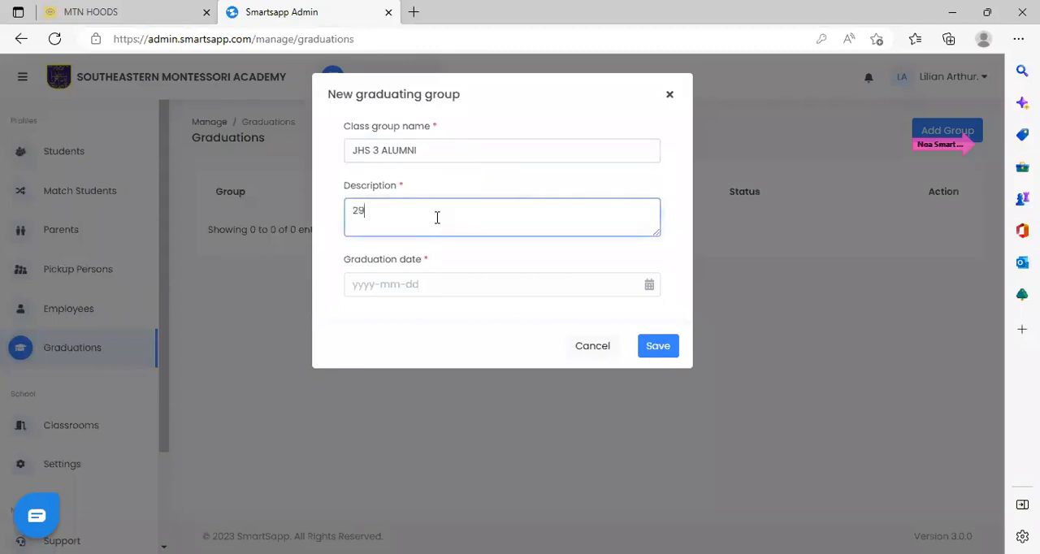
{"action": "type", "text": "22 BATCH"}
{"action": "left_click", "coordinate": [449, 287]}
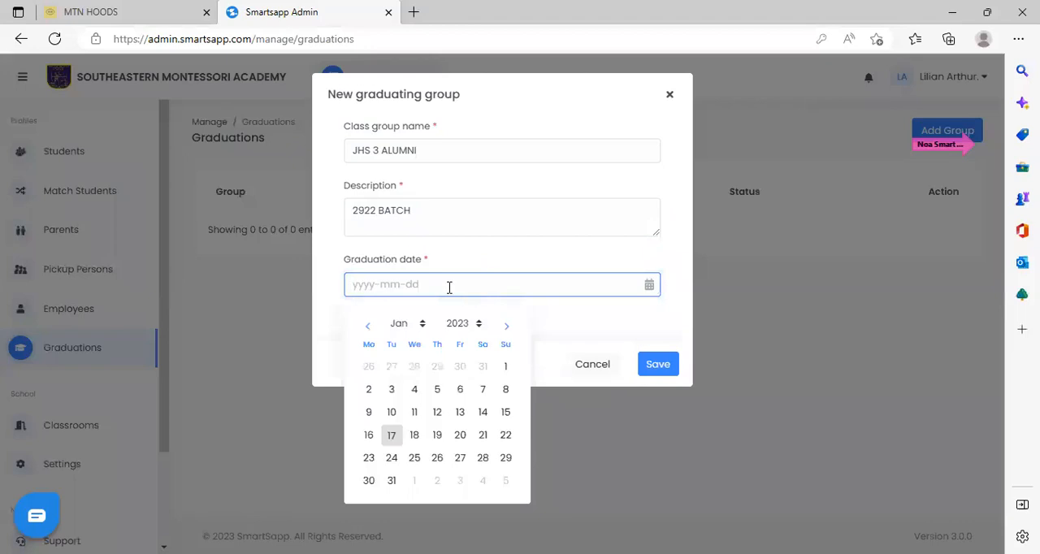
{"action": "left_click", "coordinate": [479, 325]}
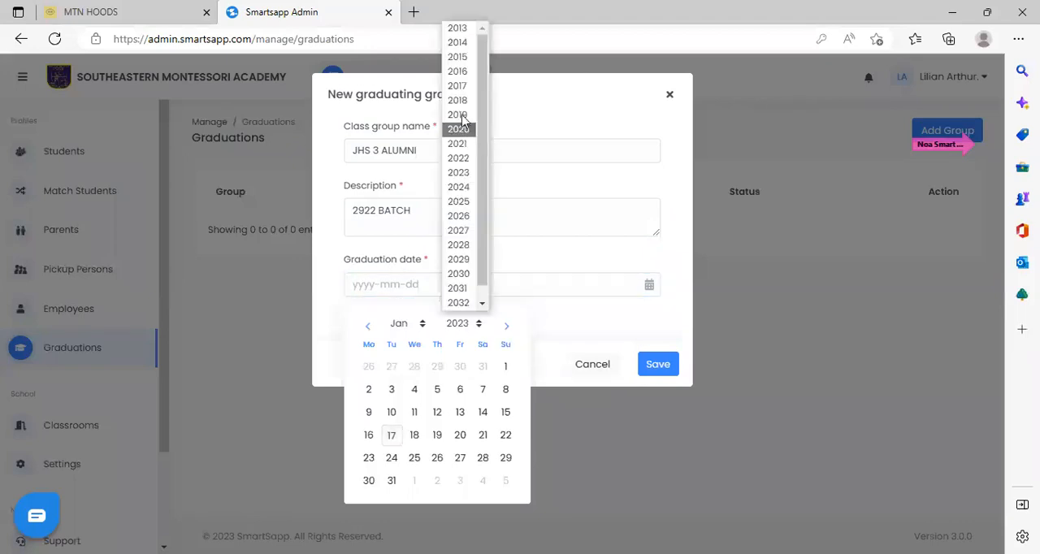
{"action": "left_click", "coordinate": [524, 192]}
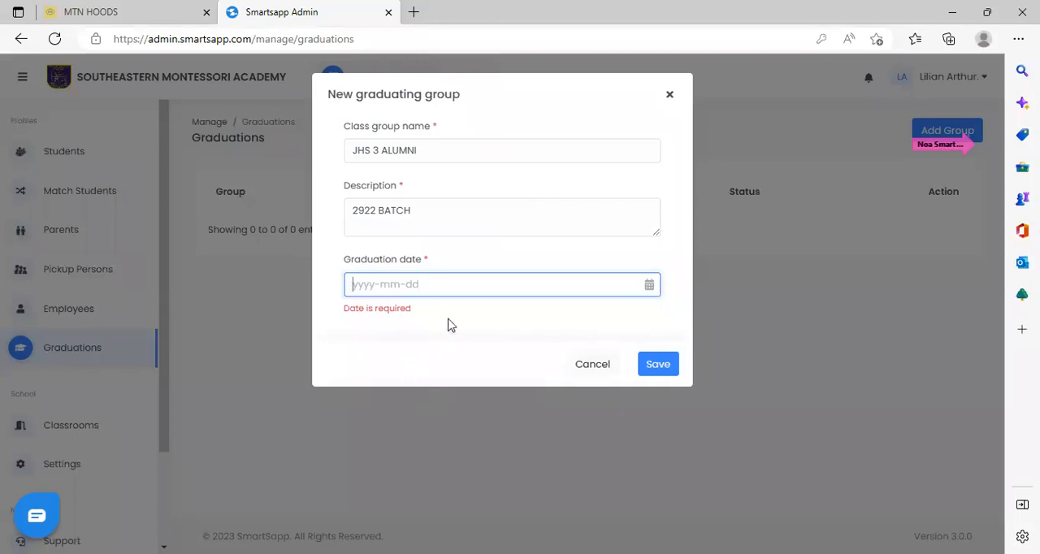
Set the graduation date to 2022-07-21 and save the new graduating group.
{"action": "left_click", "coordinate": [464, 286]}
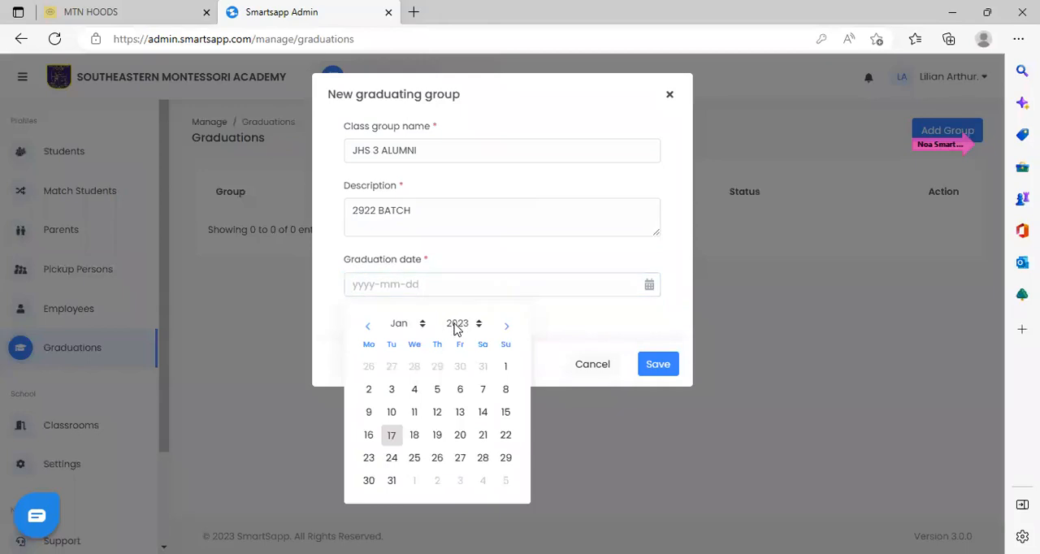
{"action": "left_click", "coordinate": [422, 325]}
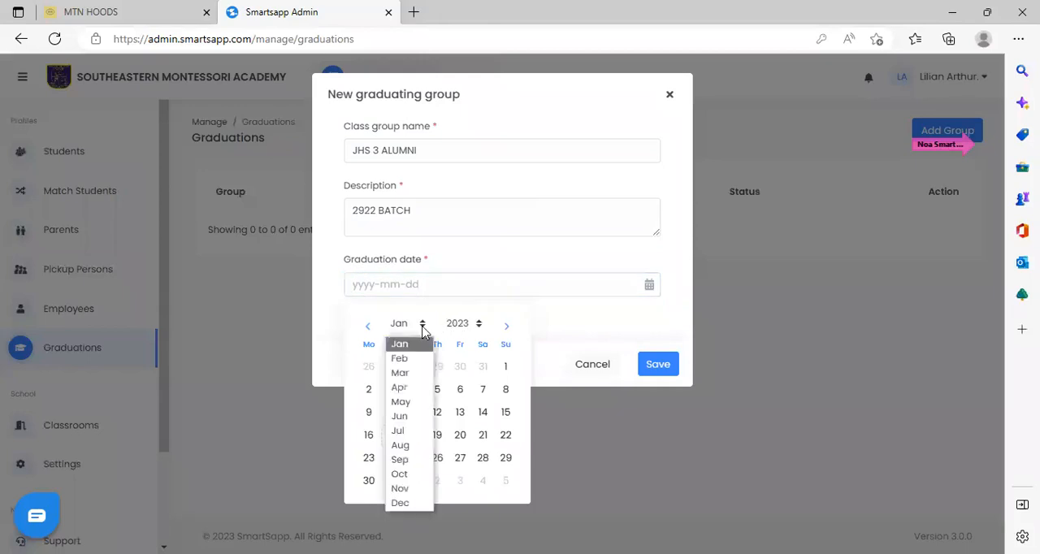
{"action": "left_click", "coordinate": [402, 431]}
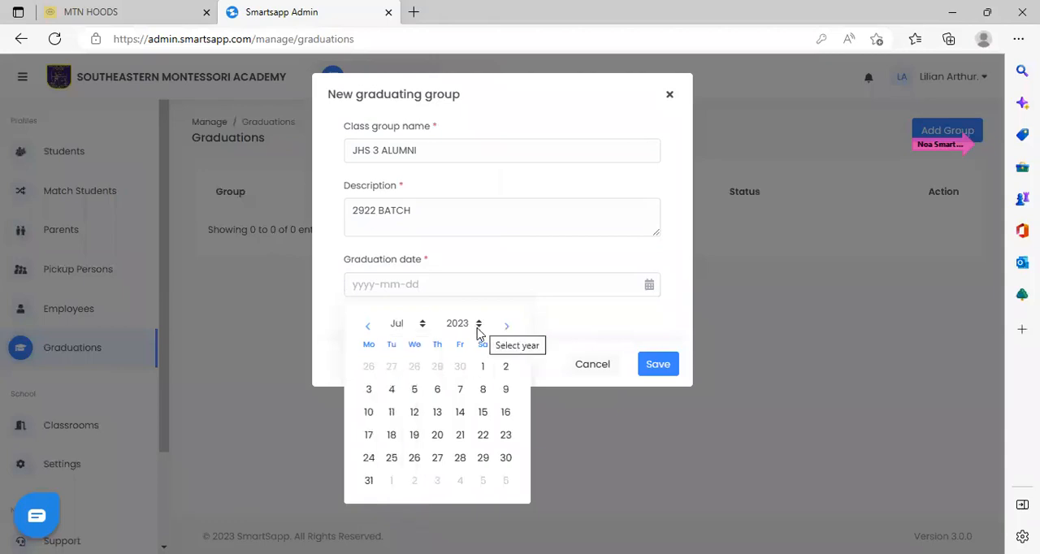
{"action": "left_click", "coordinate": [478, 324]}
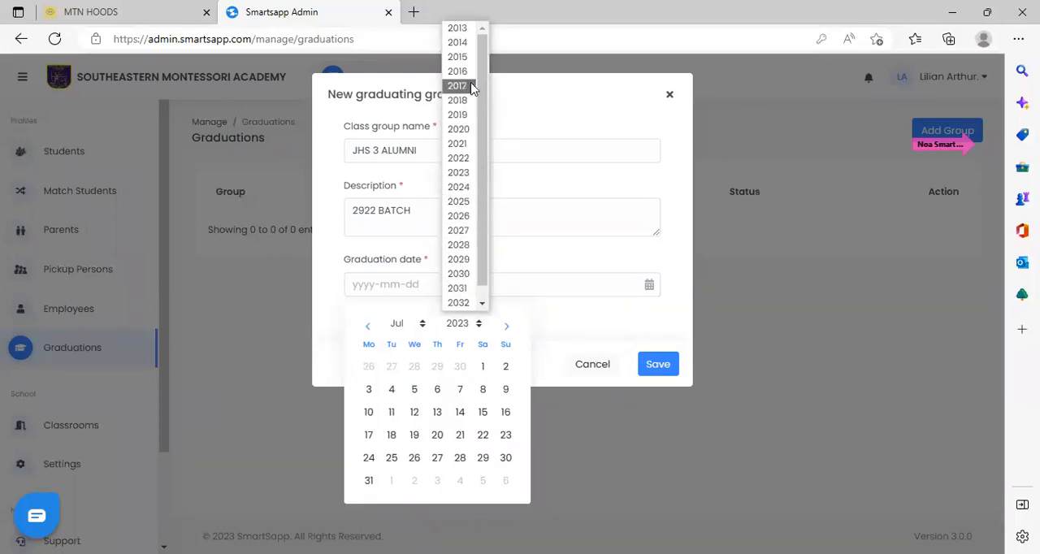
{"action": "left_click", "coordinate": [467, 159]}
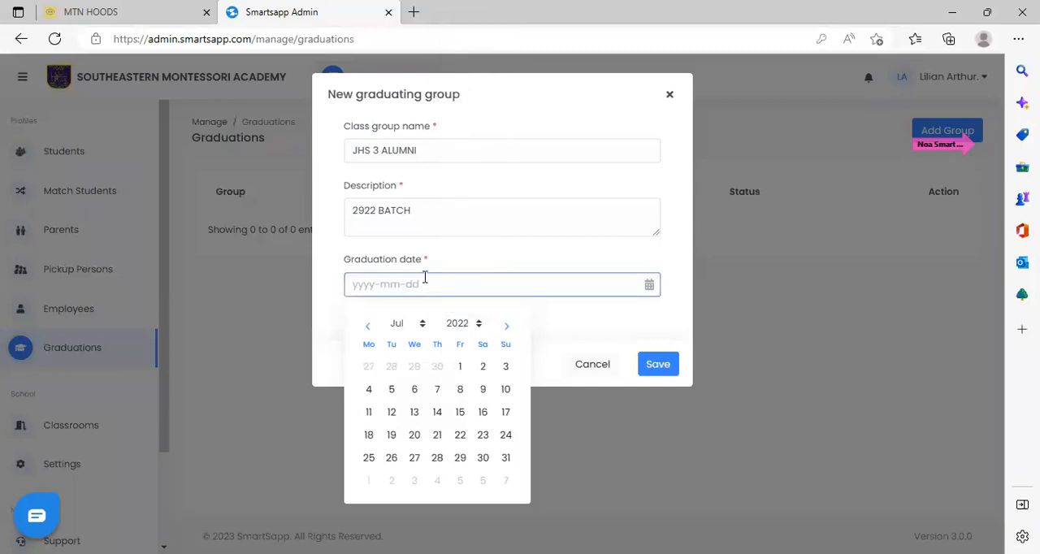
{"action": "left_click", "coordinate": [434, 435]}
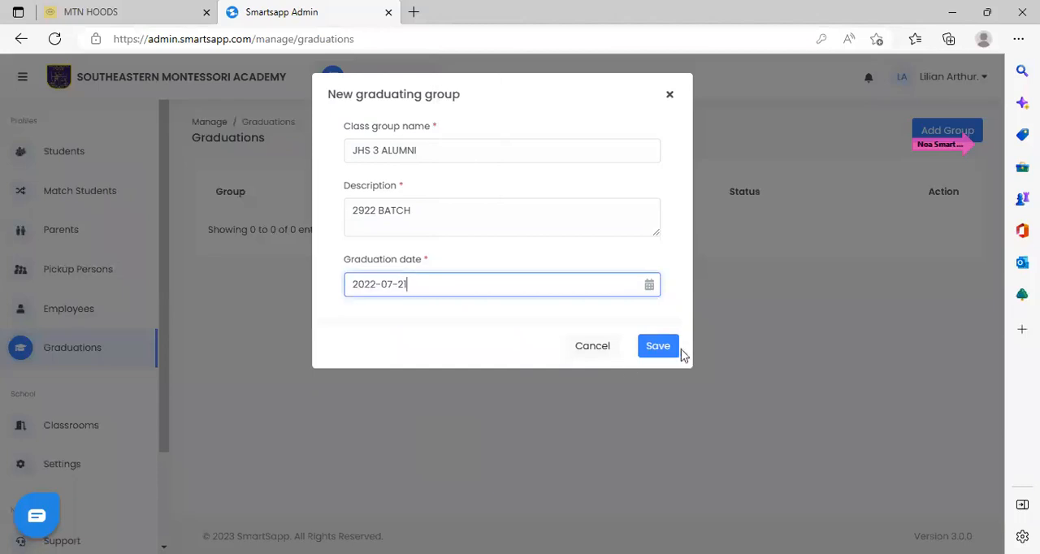
{"action": "left_click", "coordinate": [660, 347]}
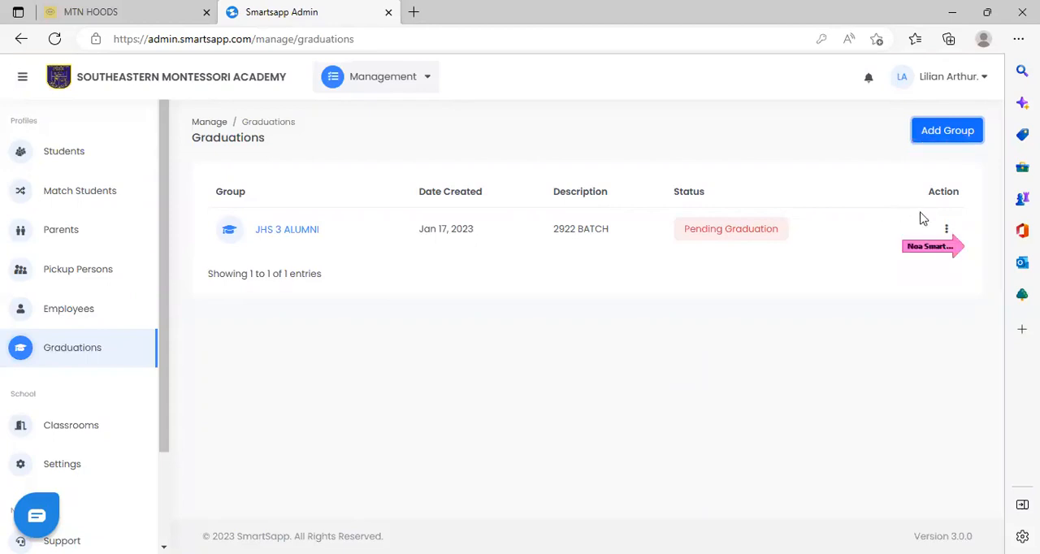
Start adding students to the JHS 3 ALUMNI group and select the BASIC 5 - YASMINE class for graduation.
{"action": "left_click", "coordinate": [946, 229]}
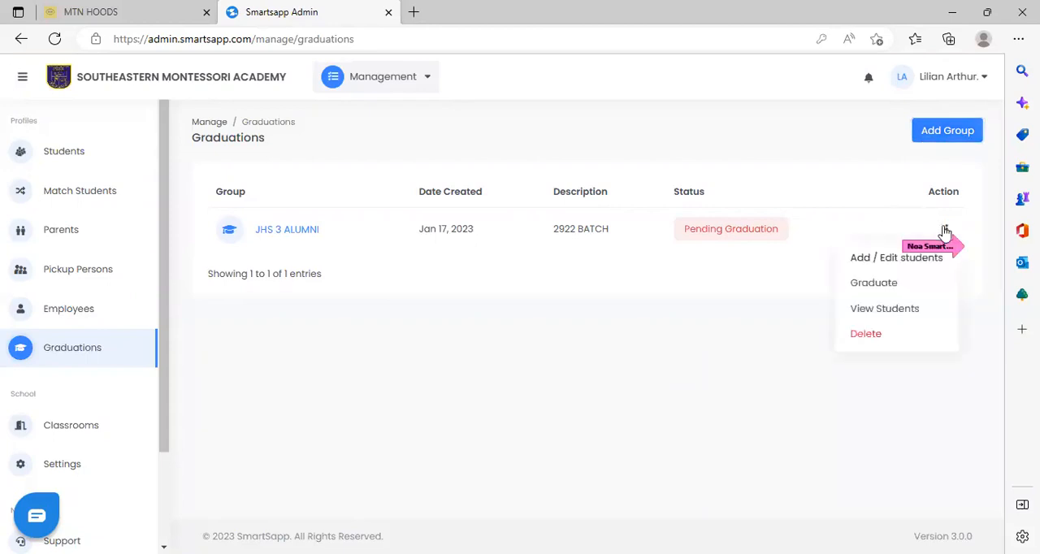
{"action": "left_click", "coordinate": [910, 258]}
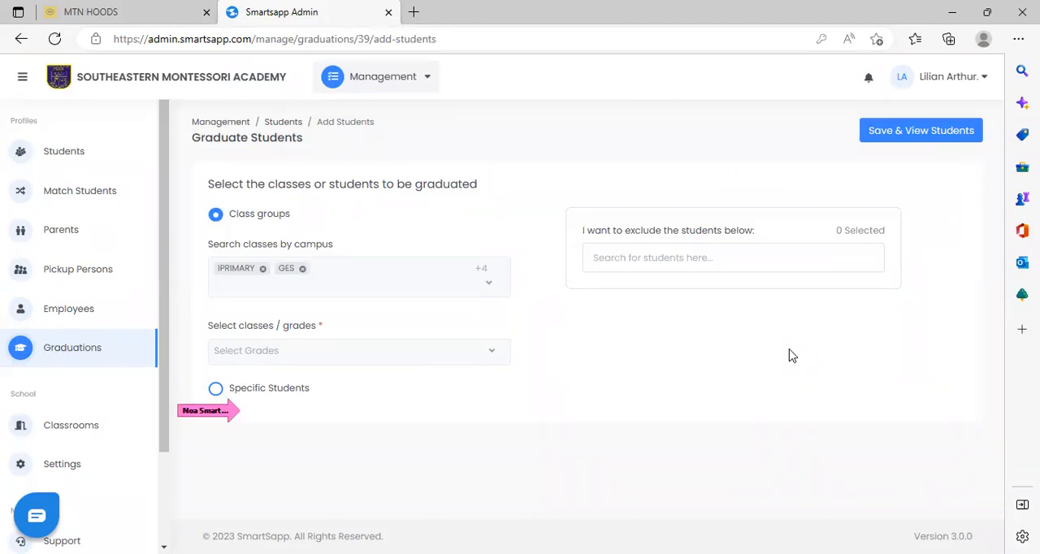
{"action": "left_click", "coordinate": [496, 349]}
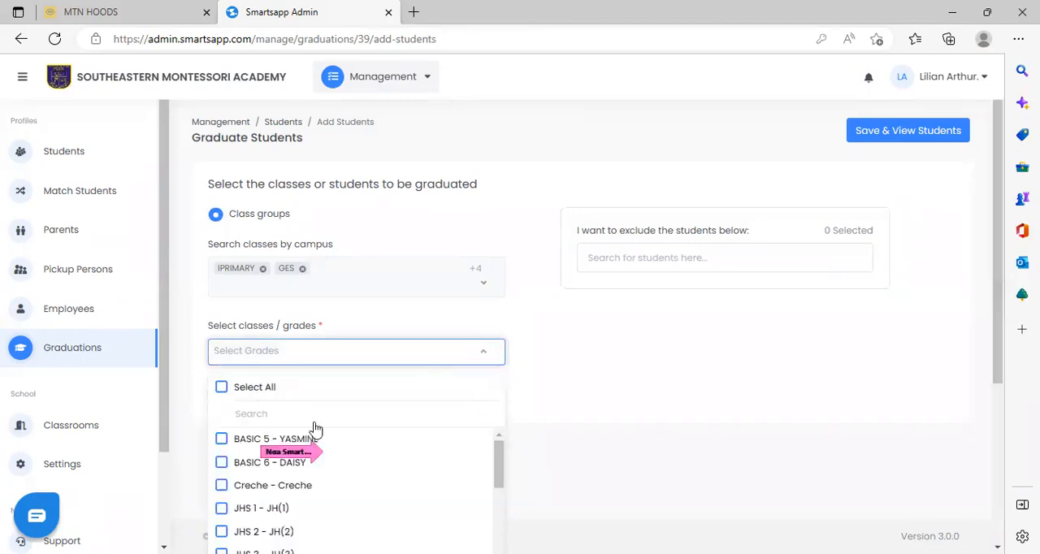
{"action": "left_click", "coordinate": [264, 438]}
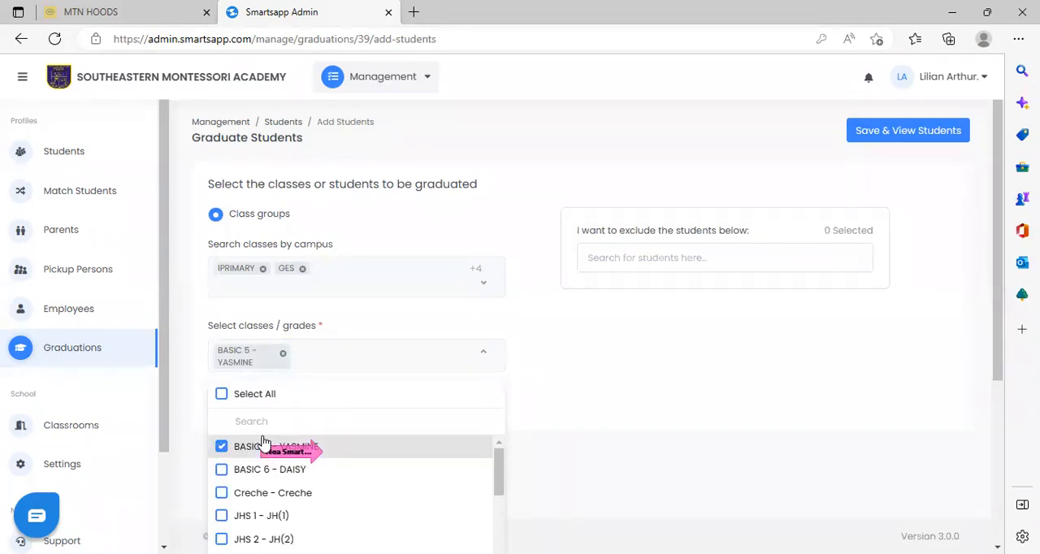
{"action": "left_click", "coordinate": [557, 391]}
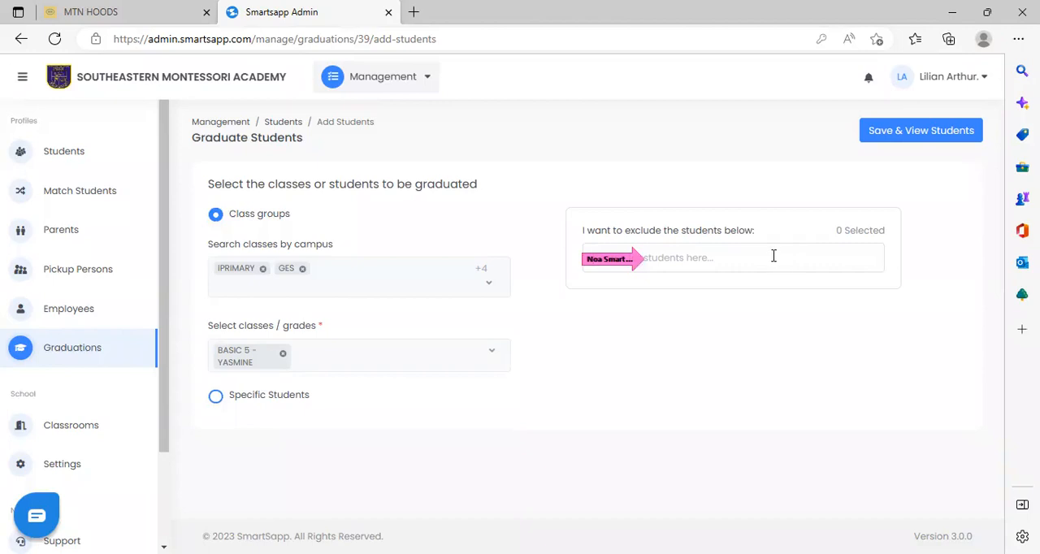
Search for a BASIC 5 - YASMINE student by surname and exclude that student from the graduating class.
{"action": "type", "text": "NUHU"}
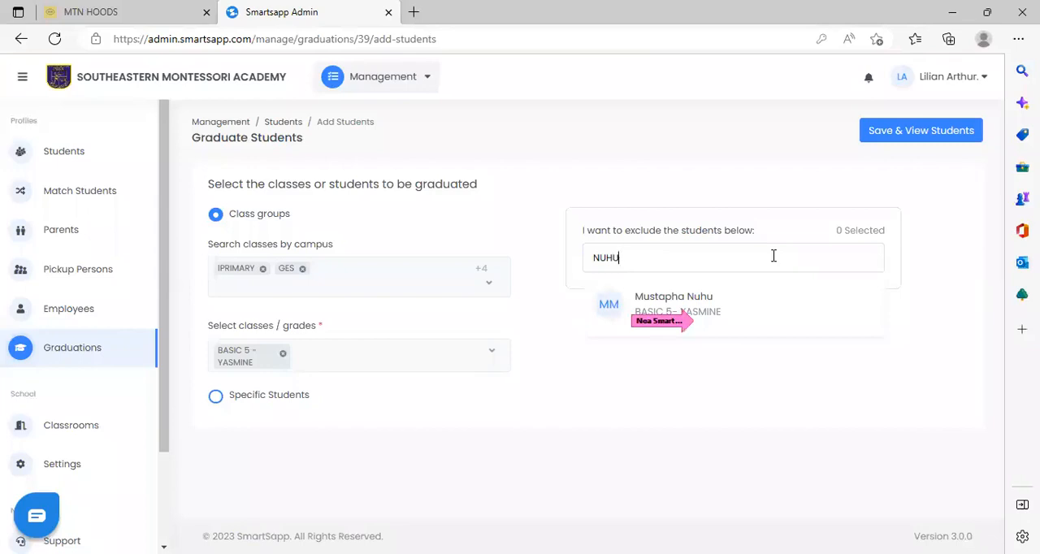
{"action": "left_click", "coordinate": [671, 310]}
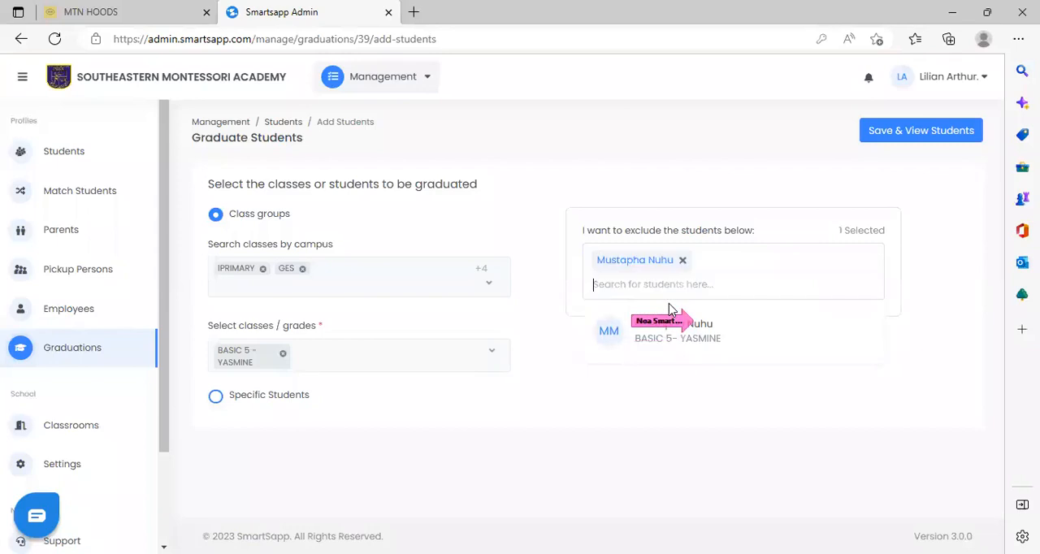